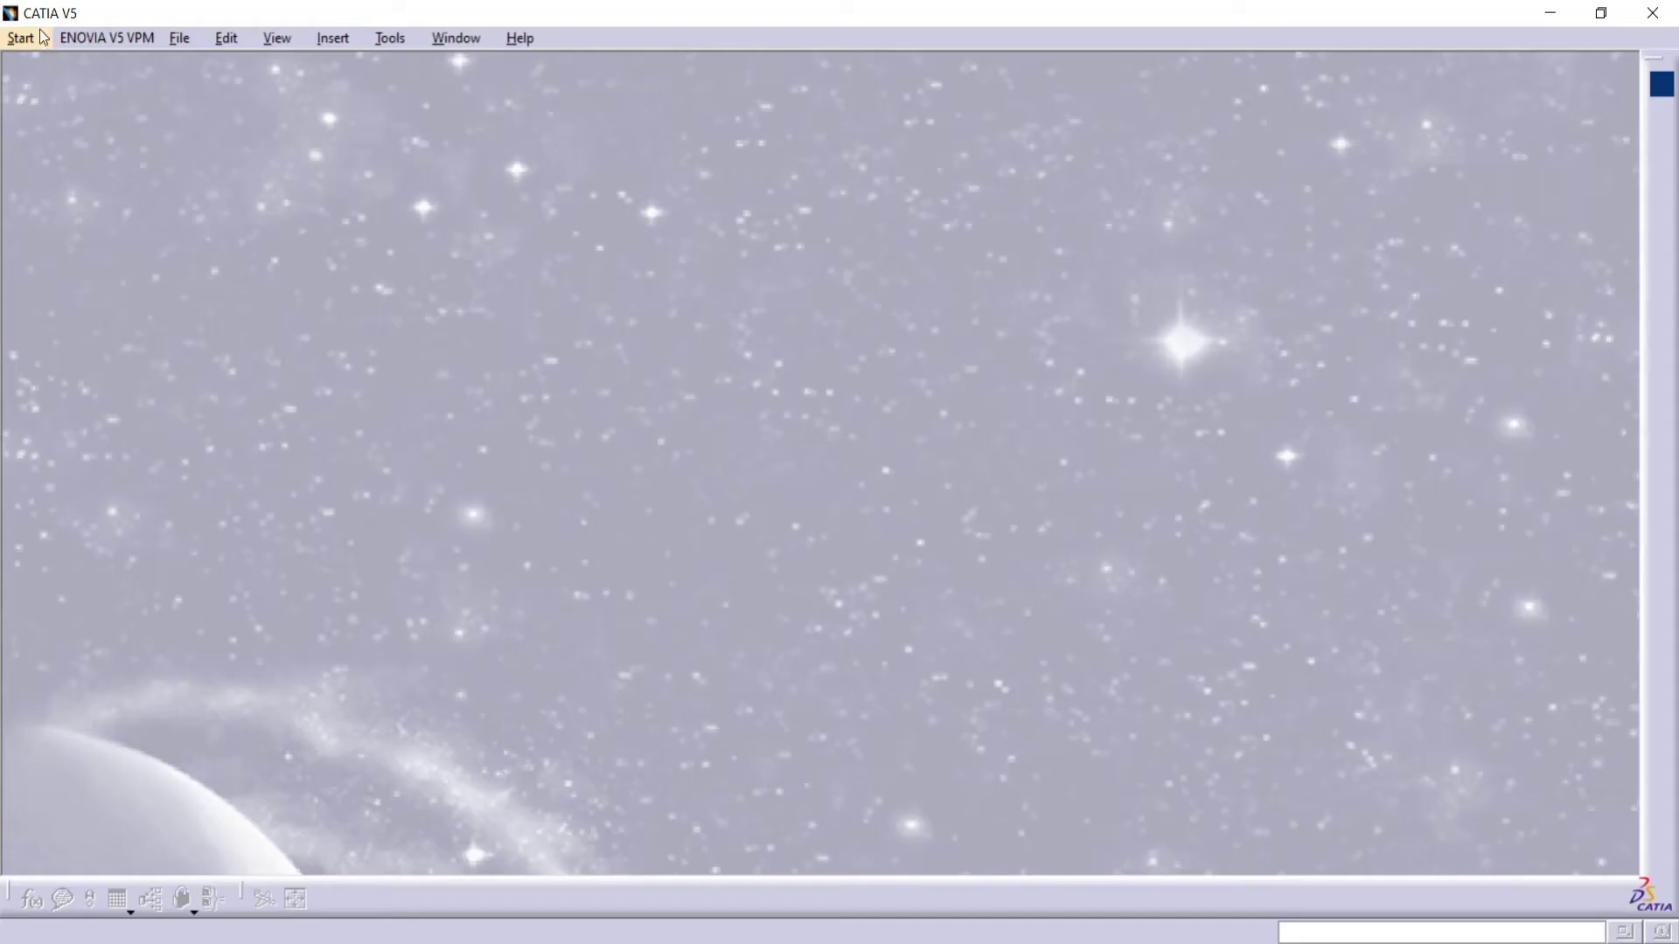
Create a new Part Design part named 'ball bearing'
left_click(21, 38)
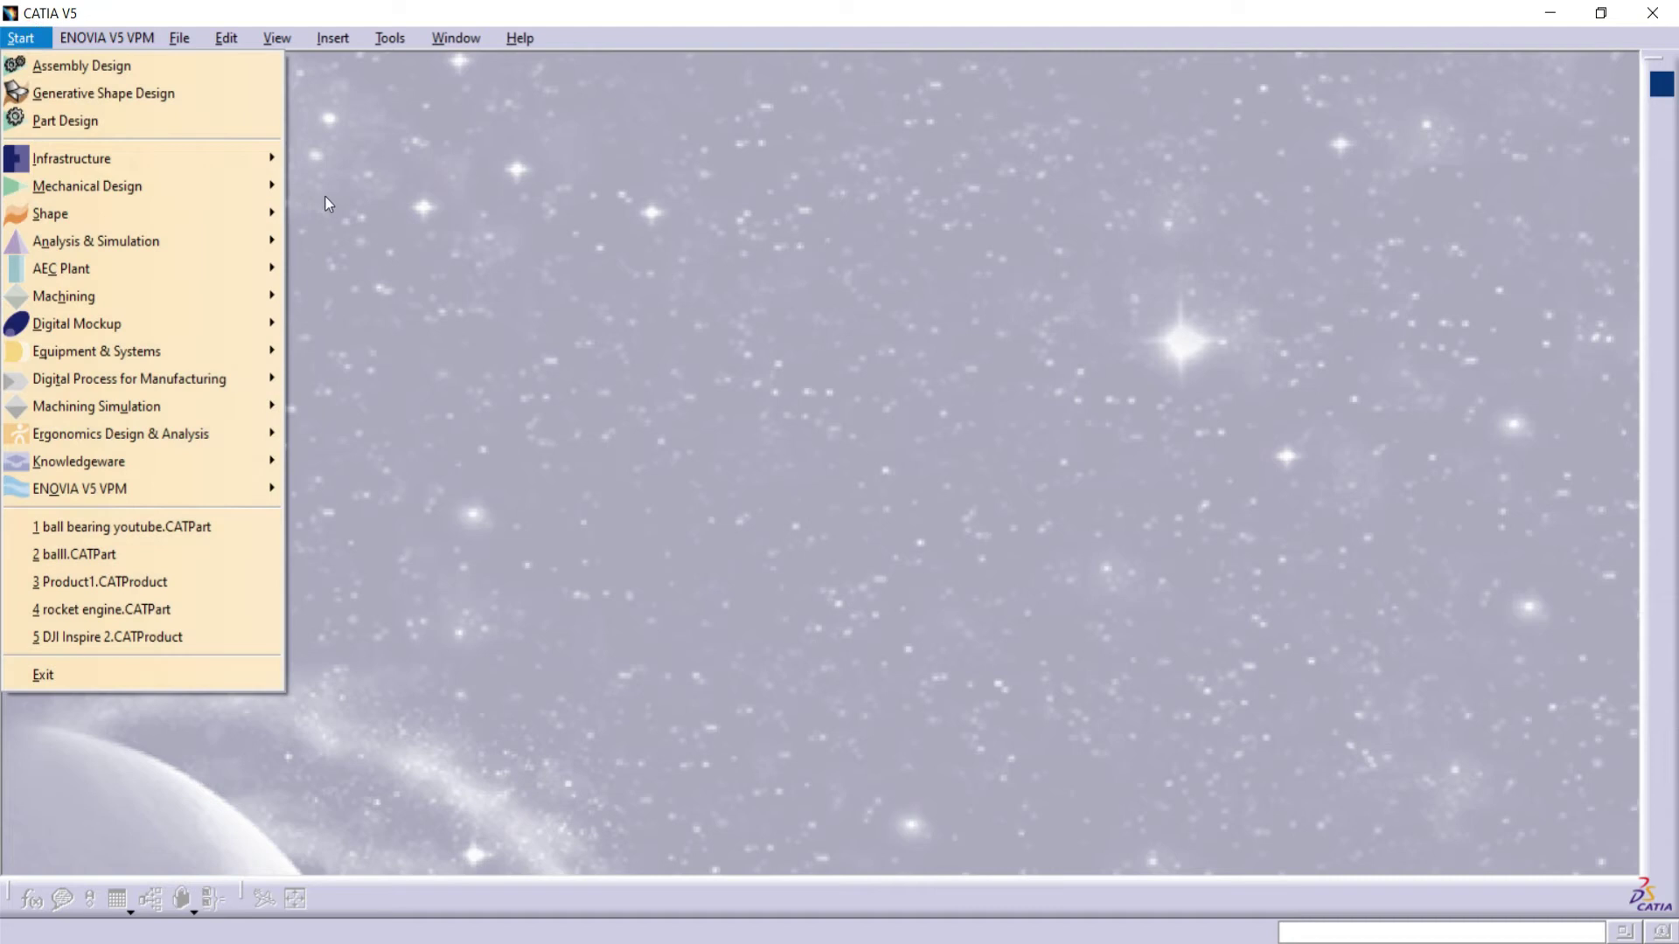
mouse_move(262, 185)
left_click(357, 187)
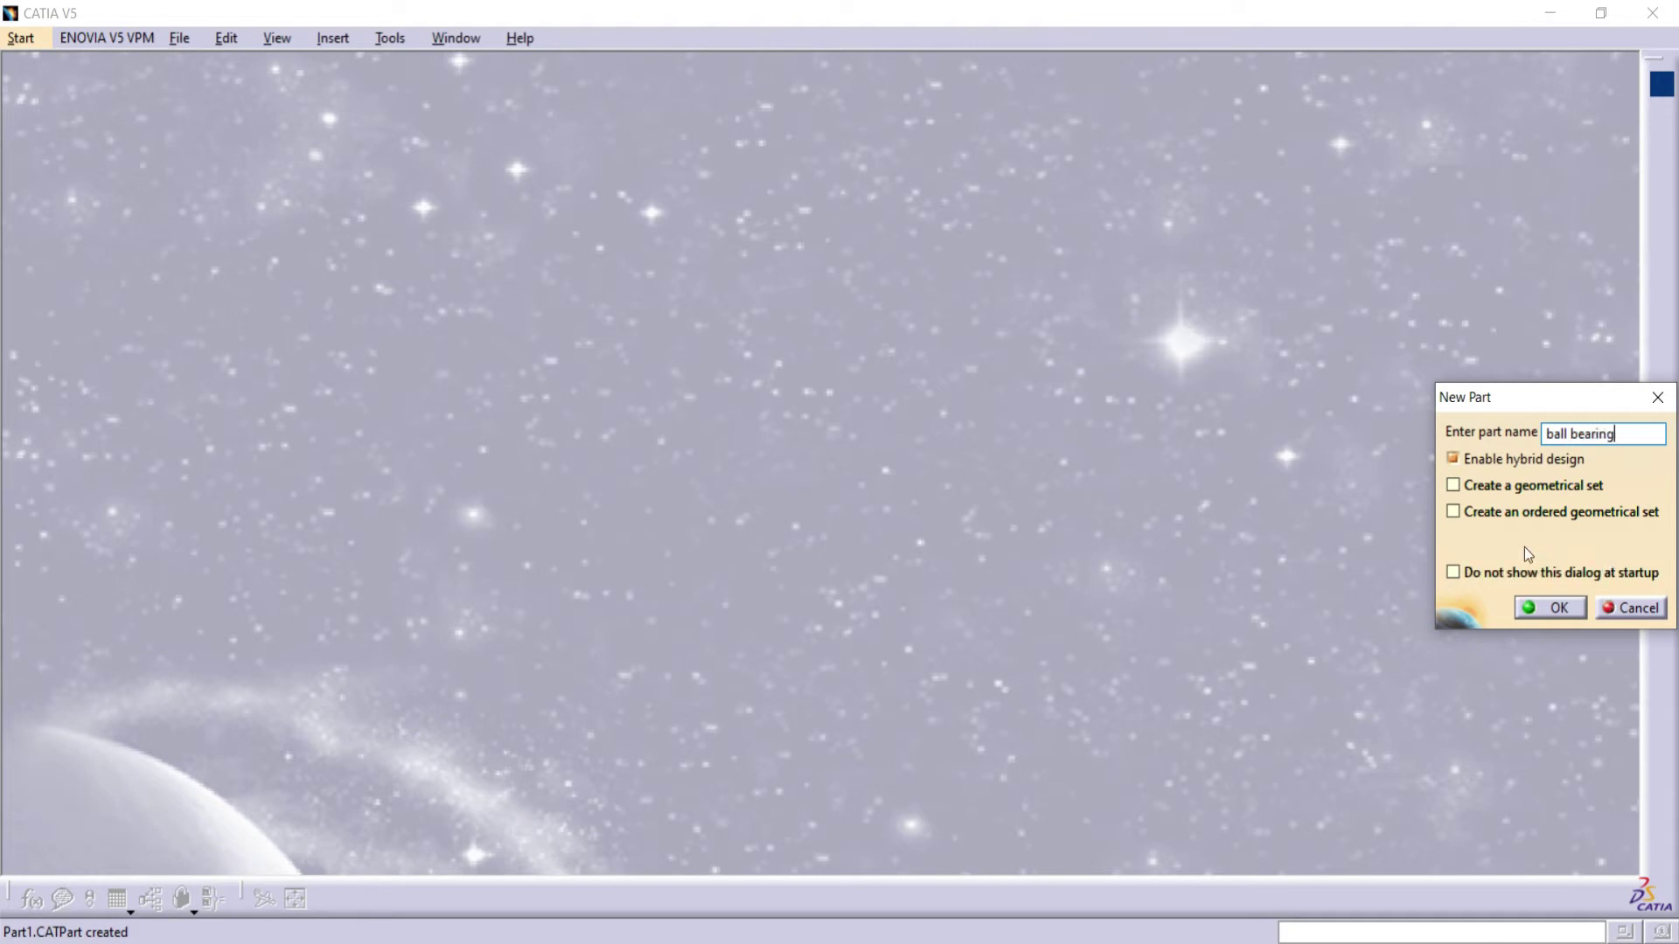
left_click(1562, 607)
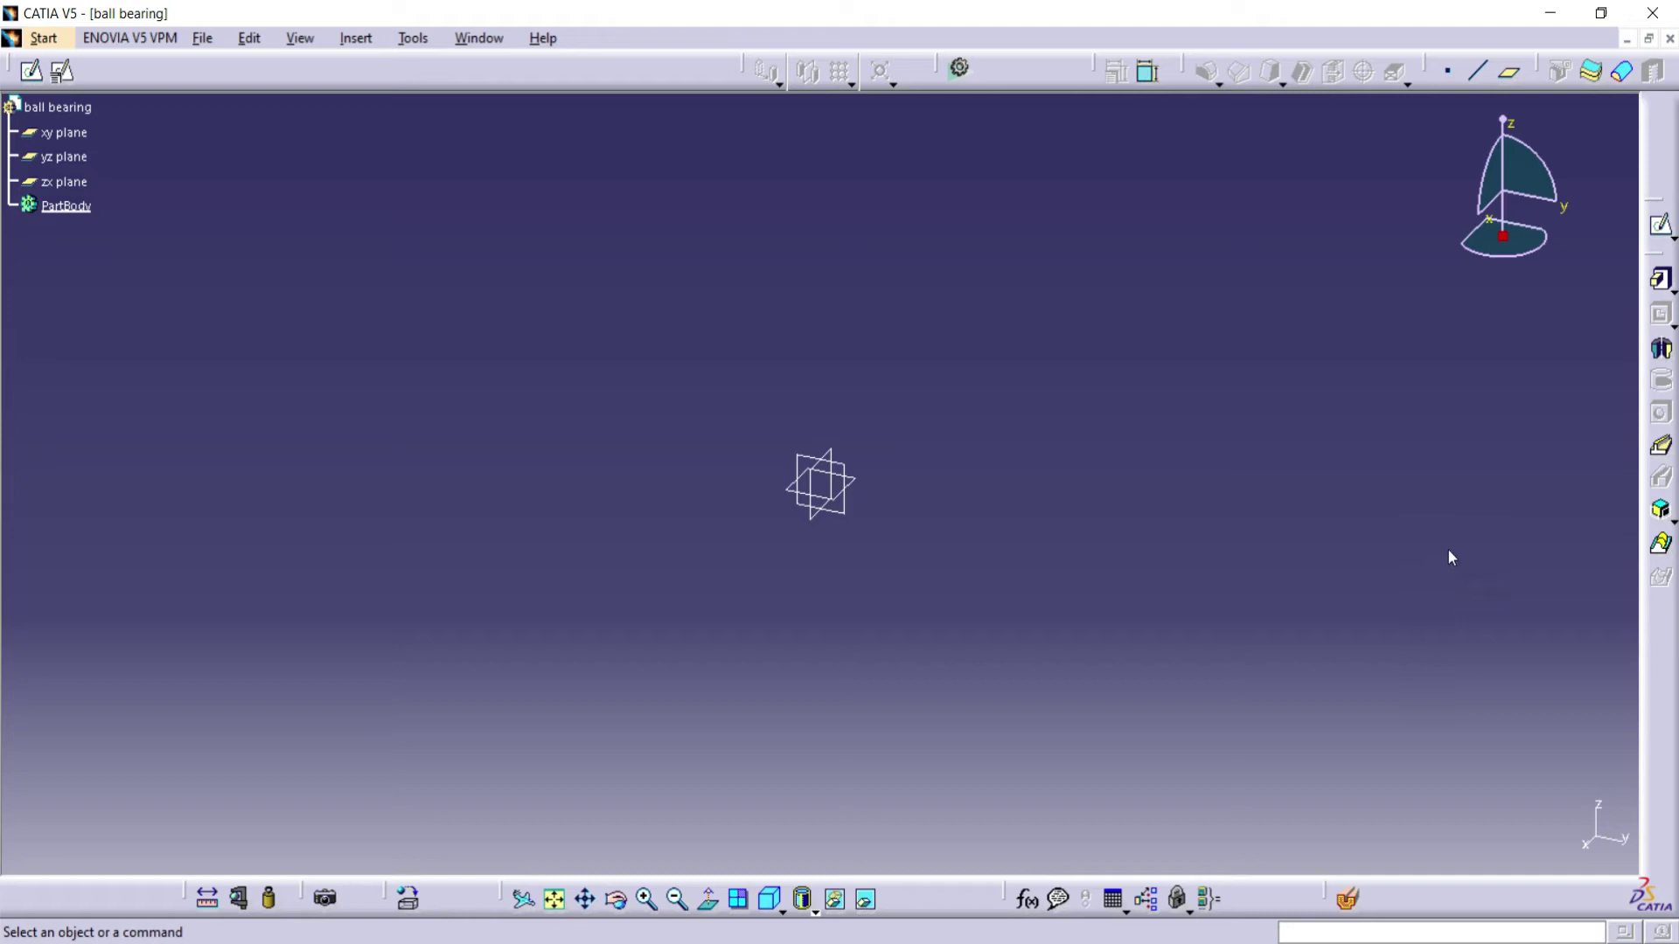
On the yz plane, sketch a centred rectangle on the vertical axis
left_click(1660, 226)
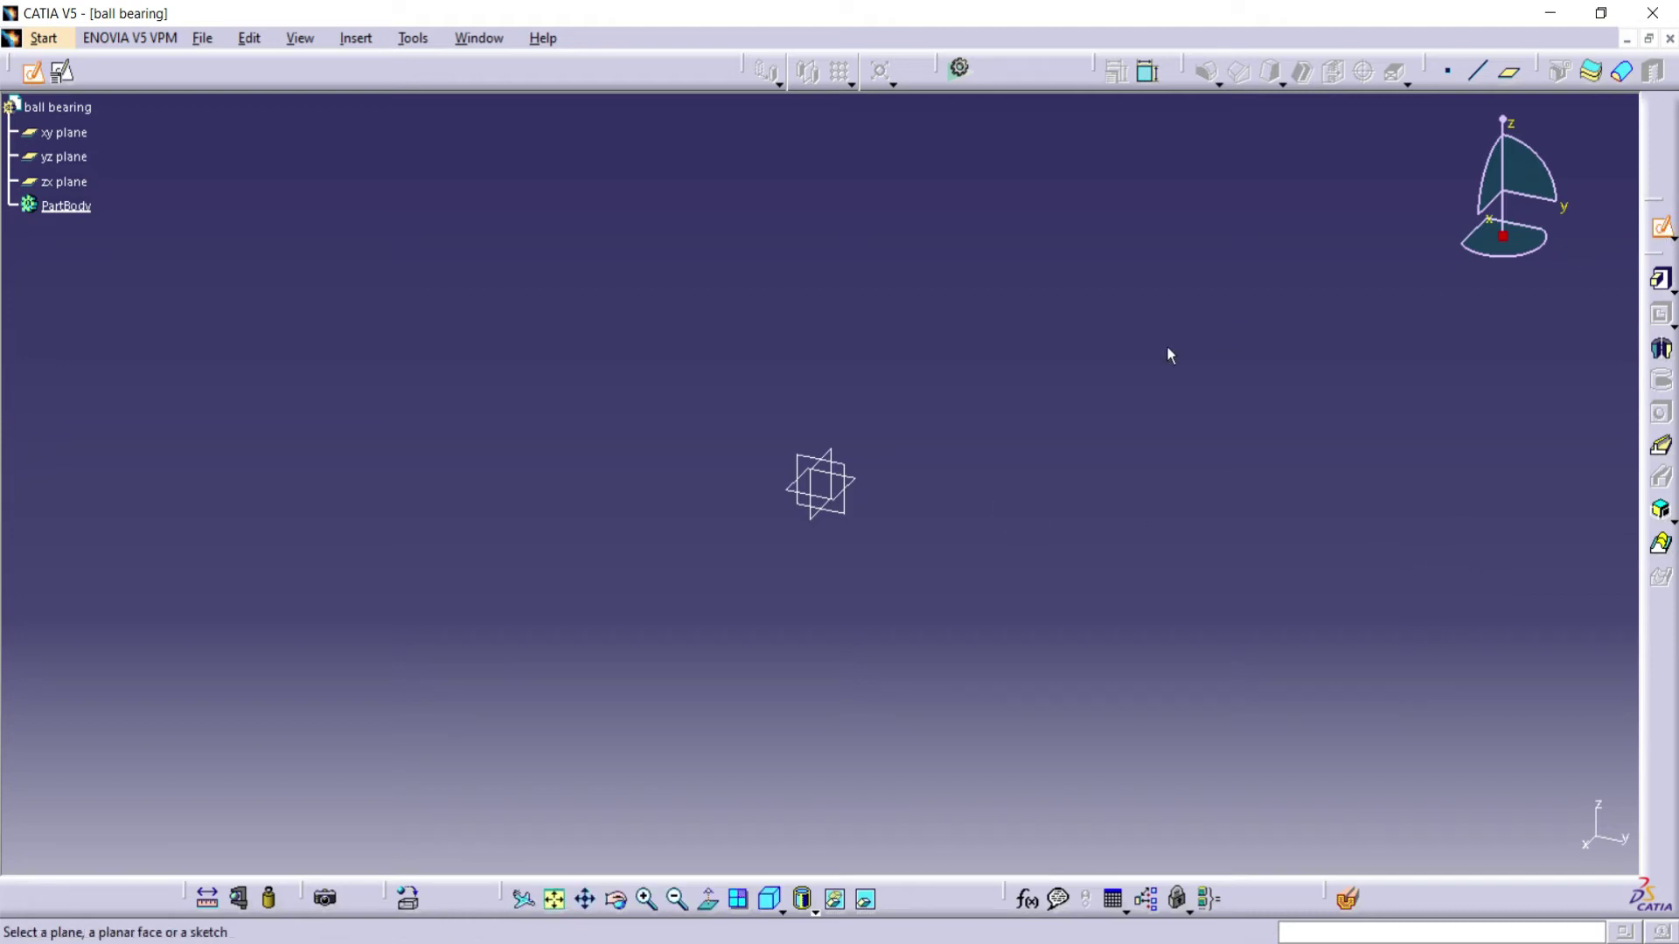
left_click(852, 500)
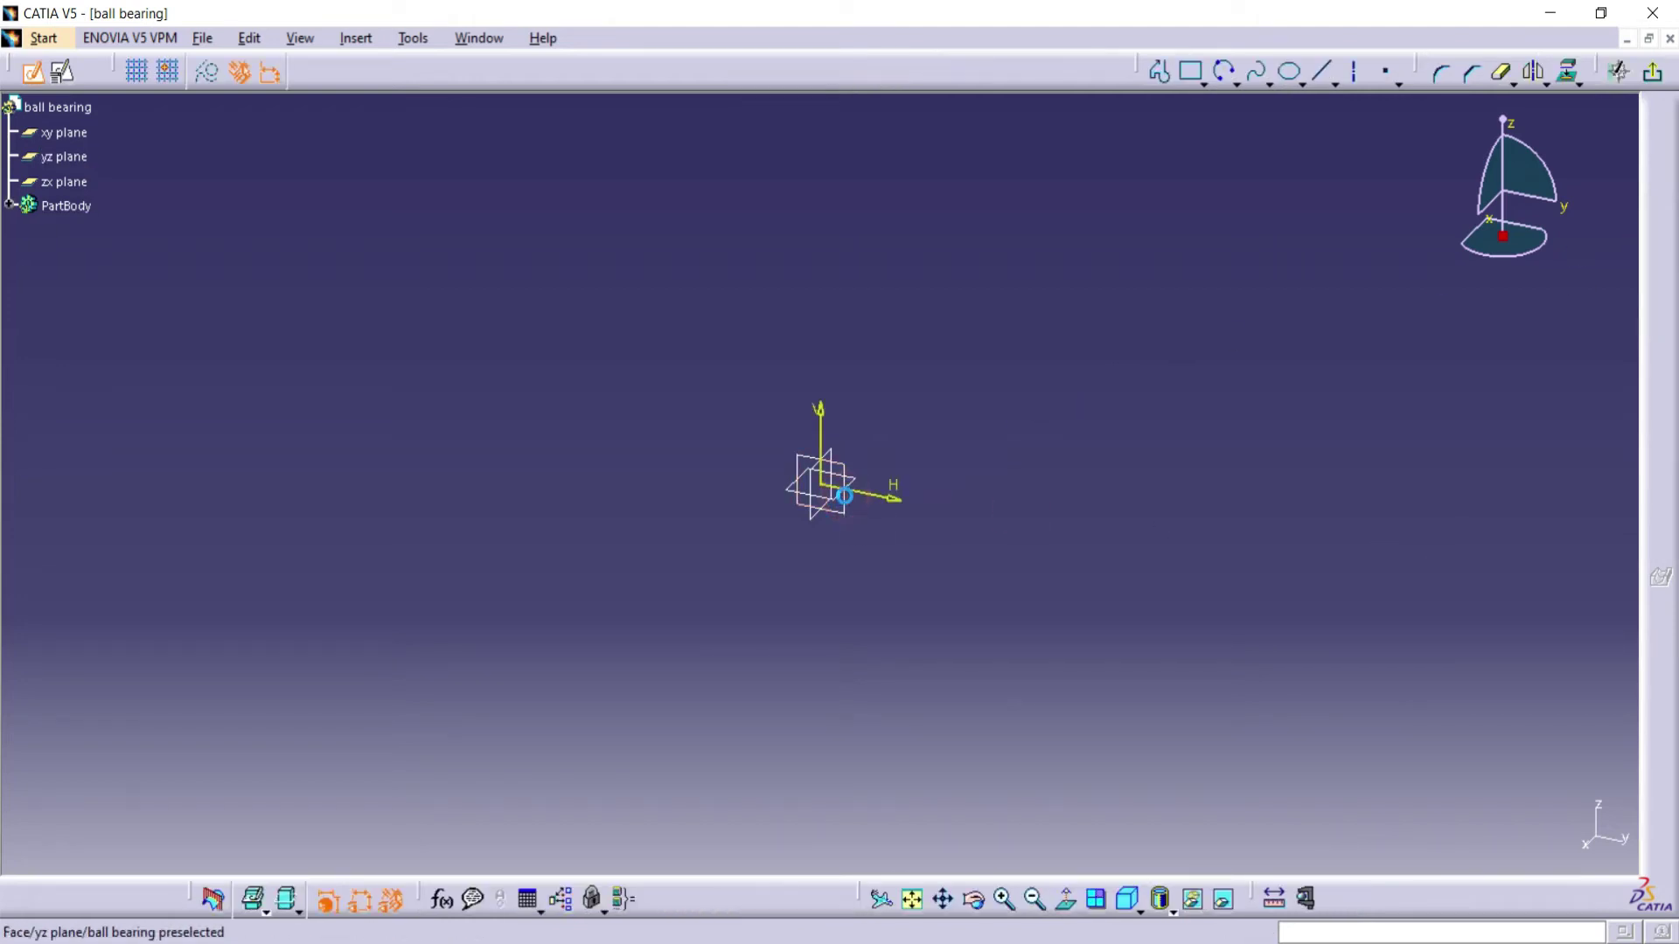
left_click(1203, 83)
left_click(1225, 347)
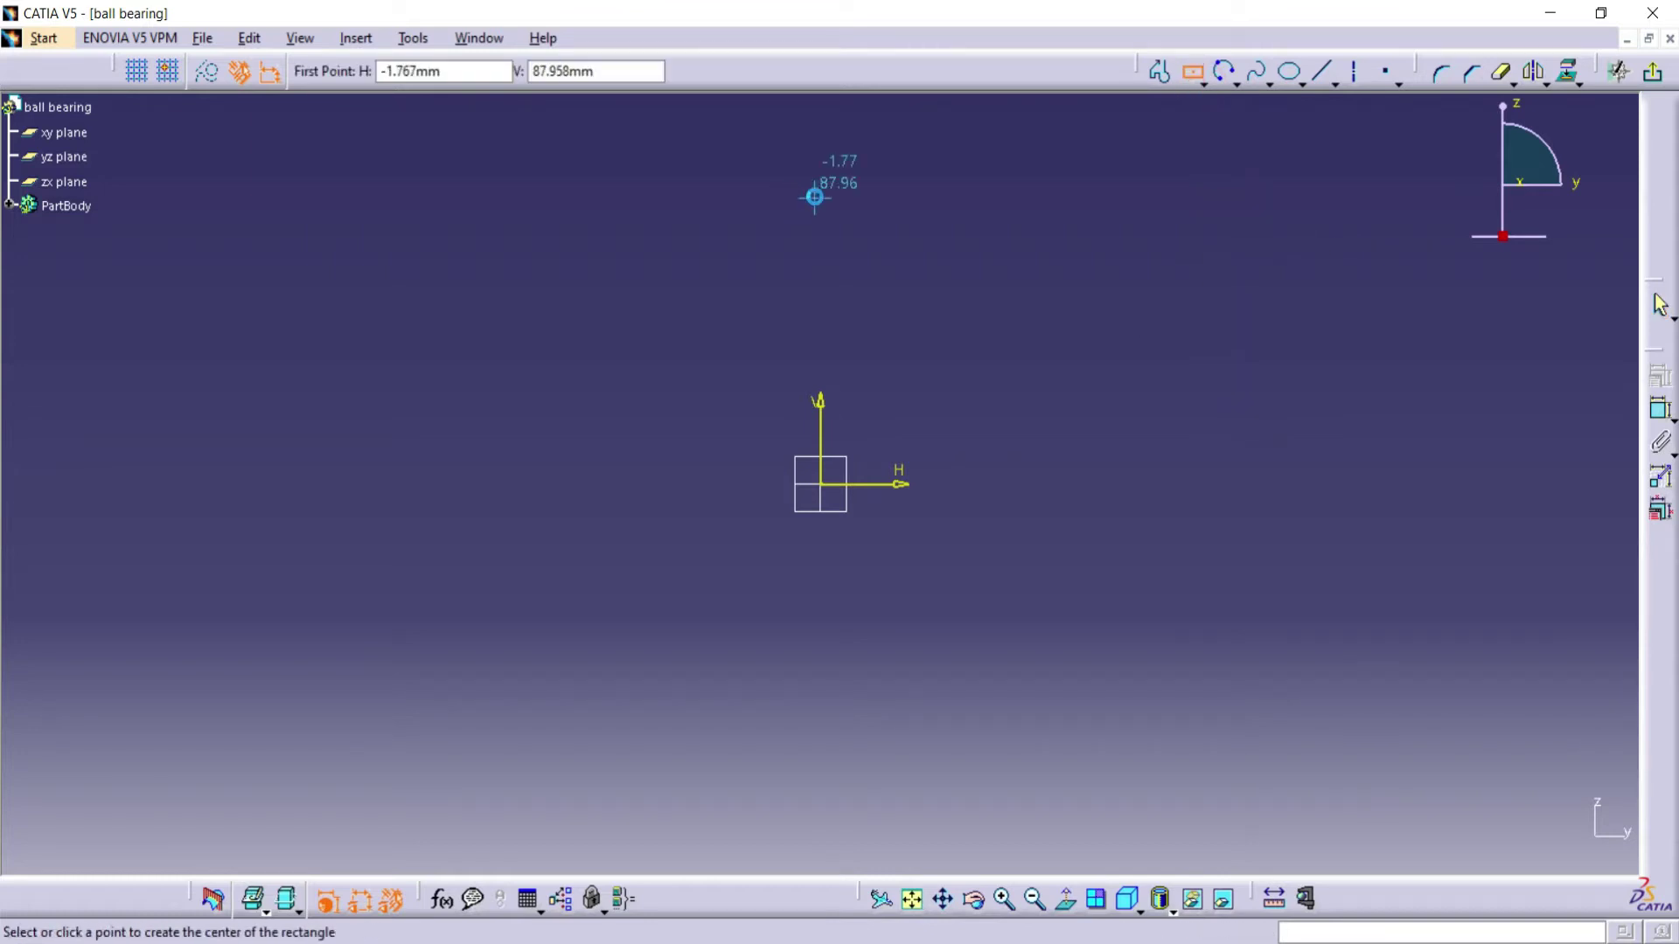
left_click(821, 201)
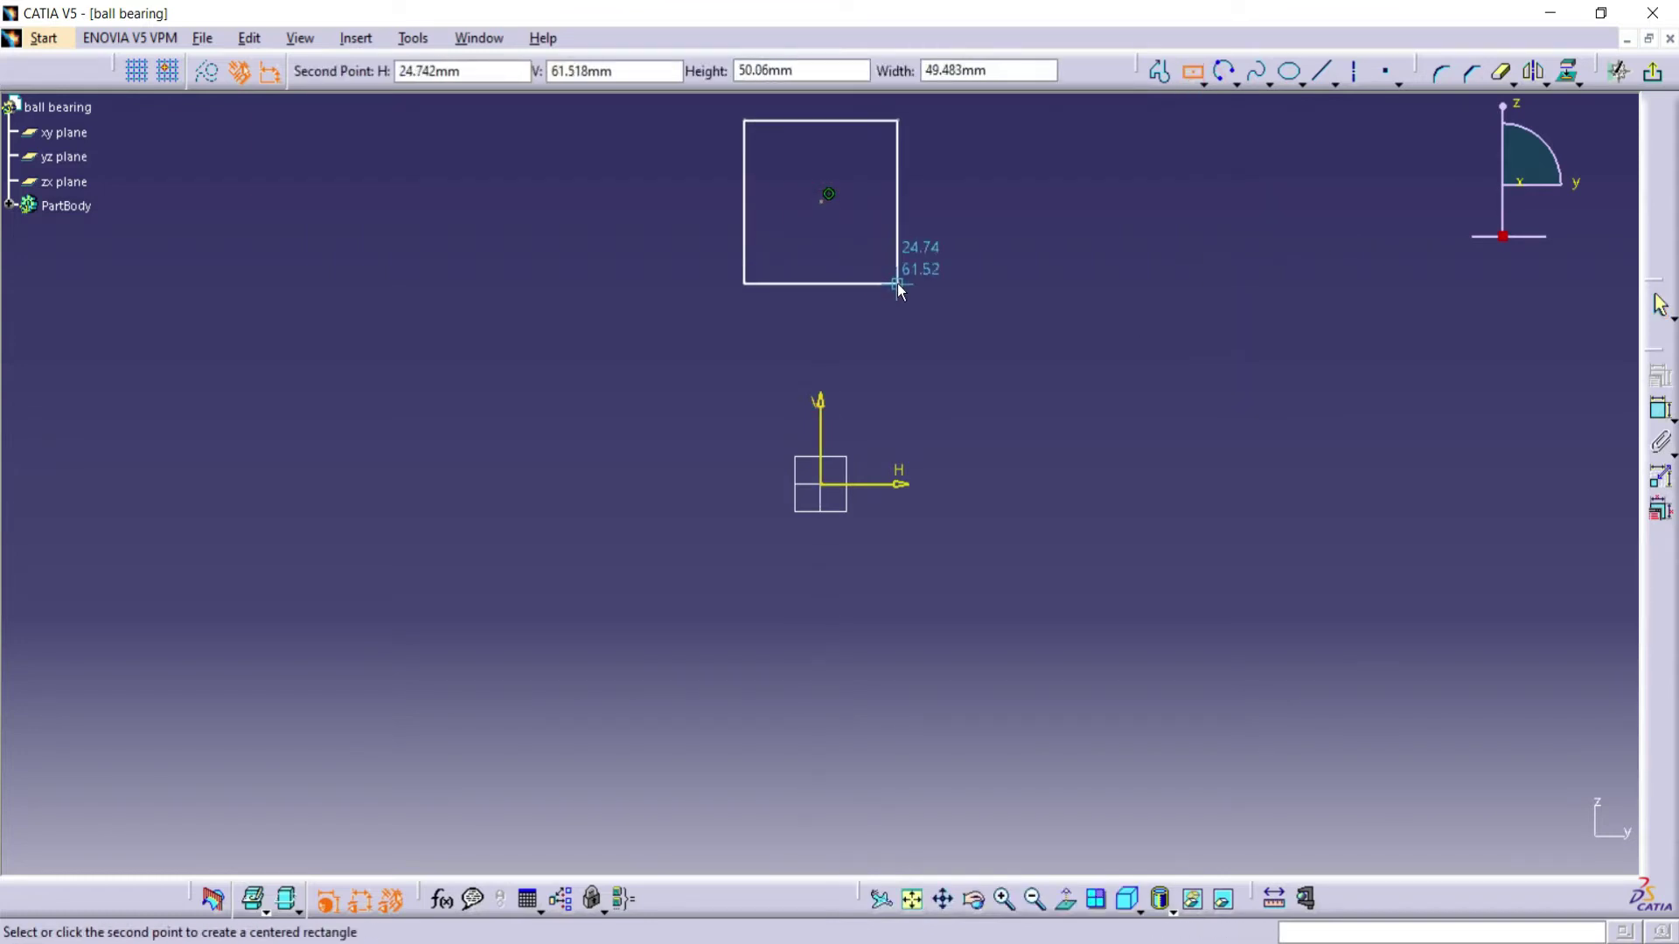
left_click(920, 244)
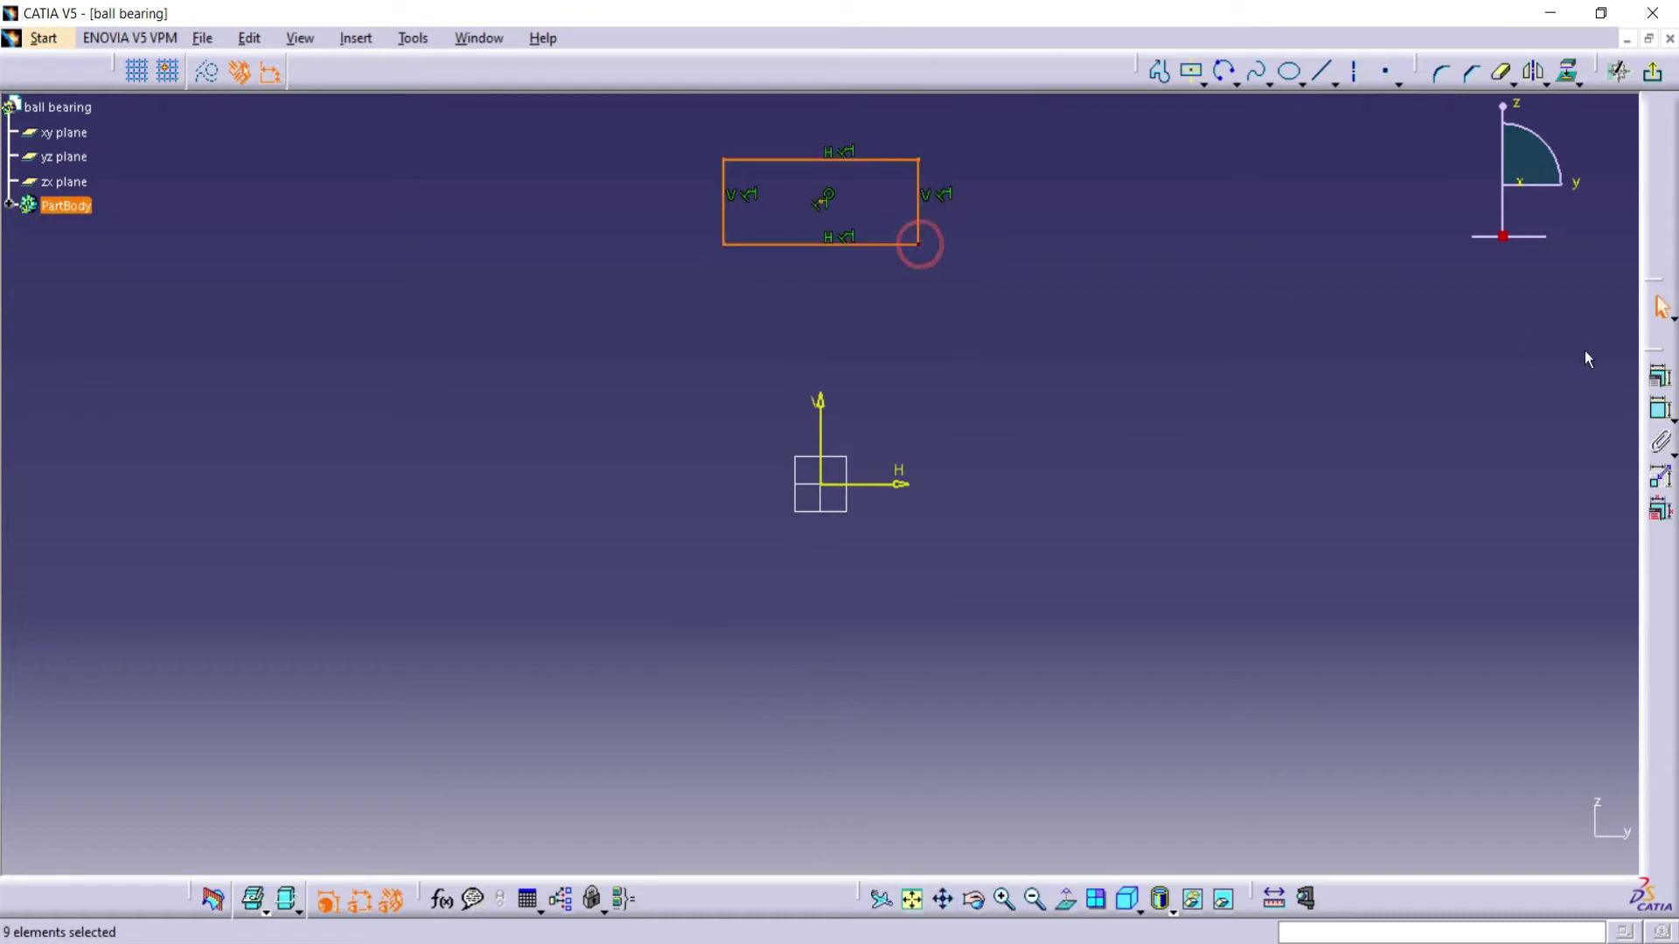
Constrain the rectangle to height 15 and width 45
left_click(1661, 409)
left_click(919, 201)
left_click(999, 231)
double_click(1000, 231)
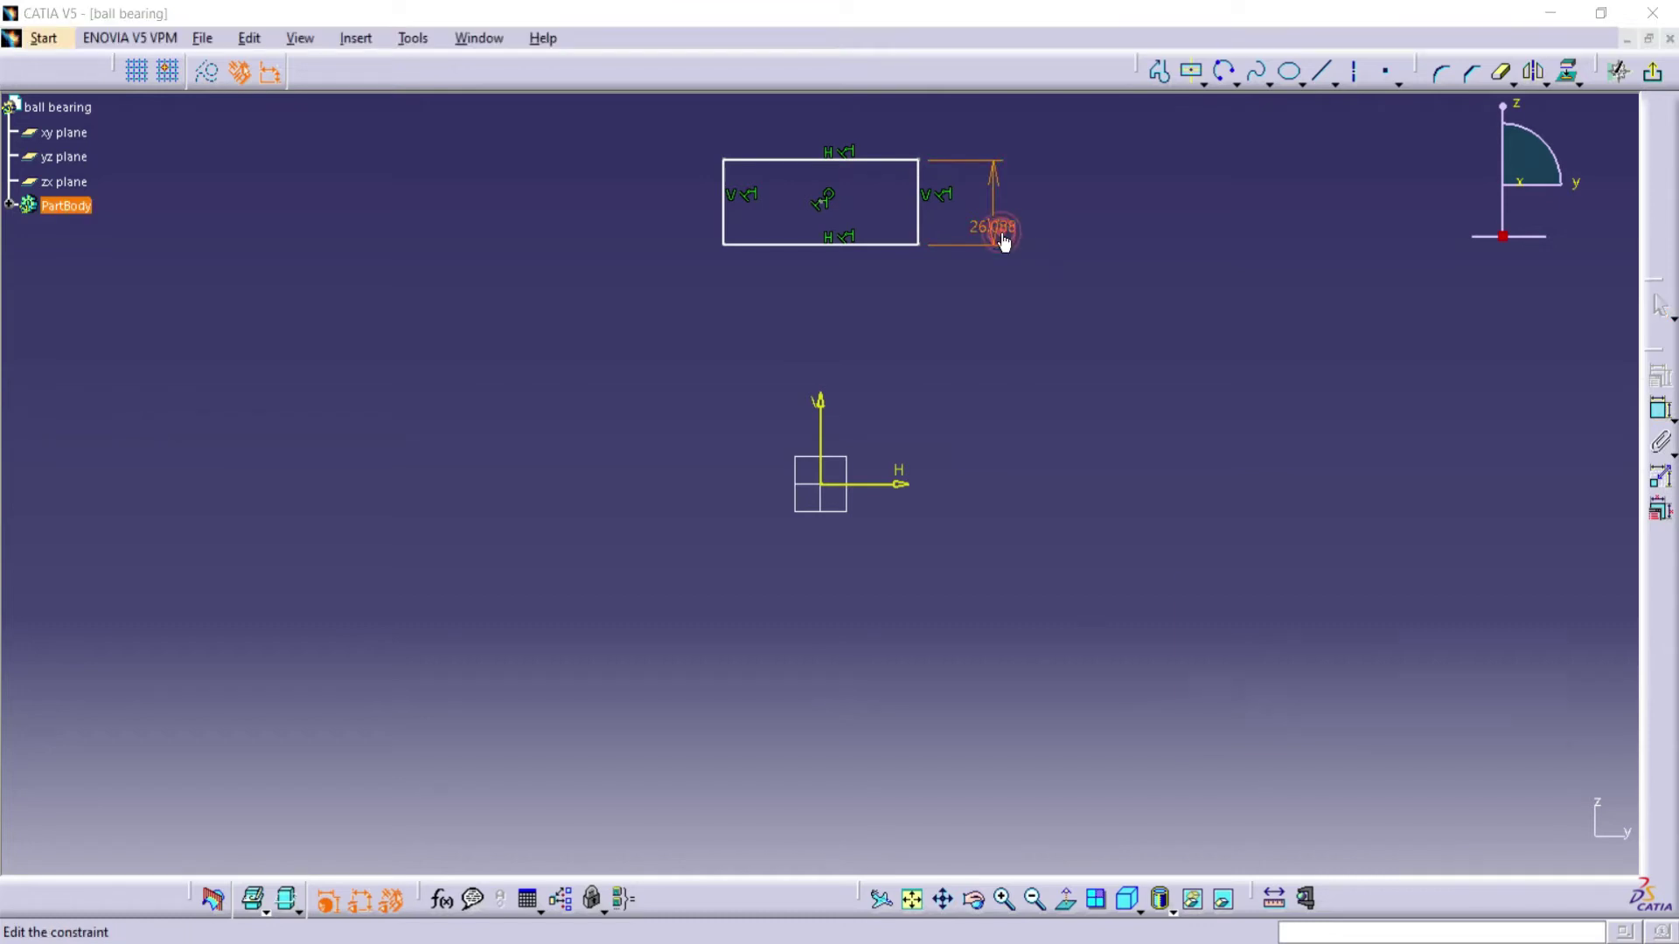
type("15")
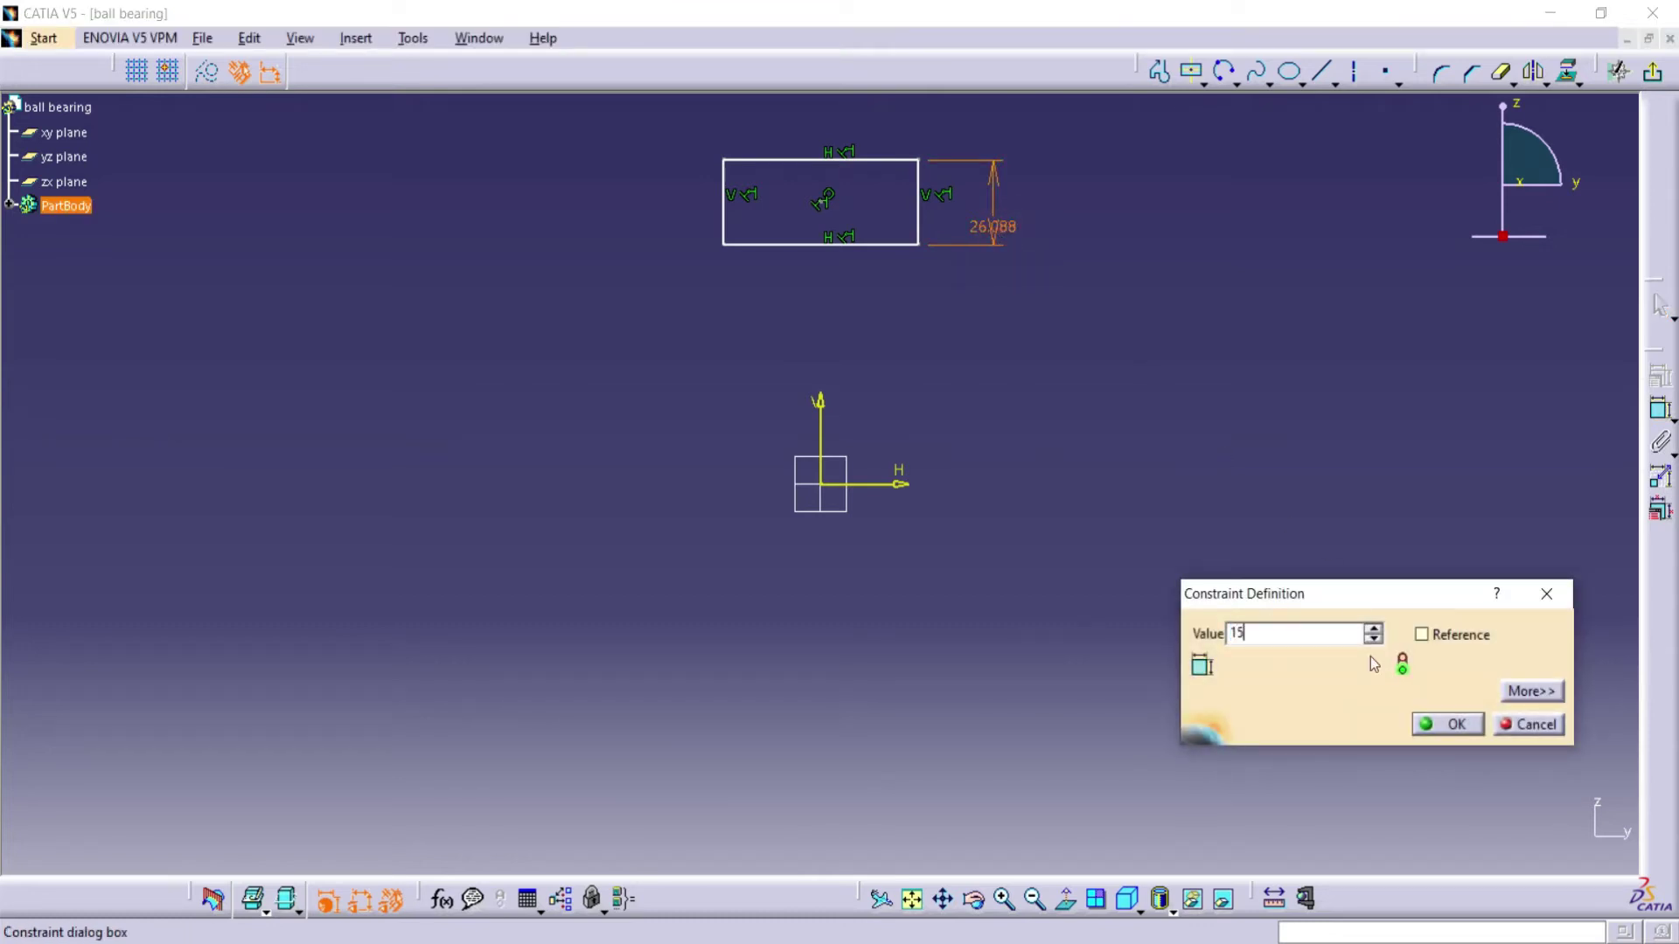
left_click(1451, 725)
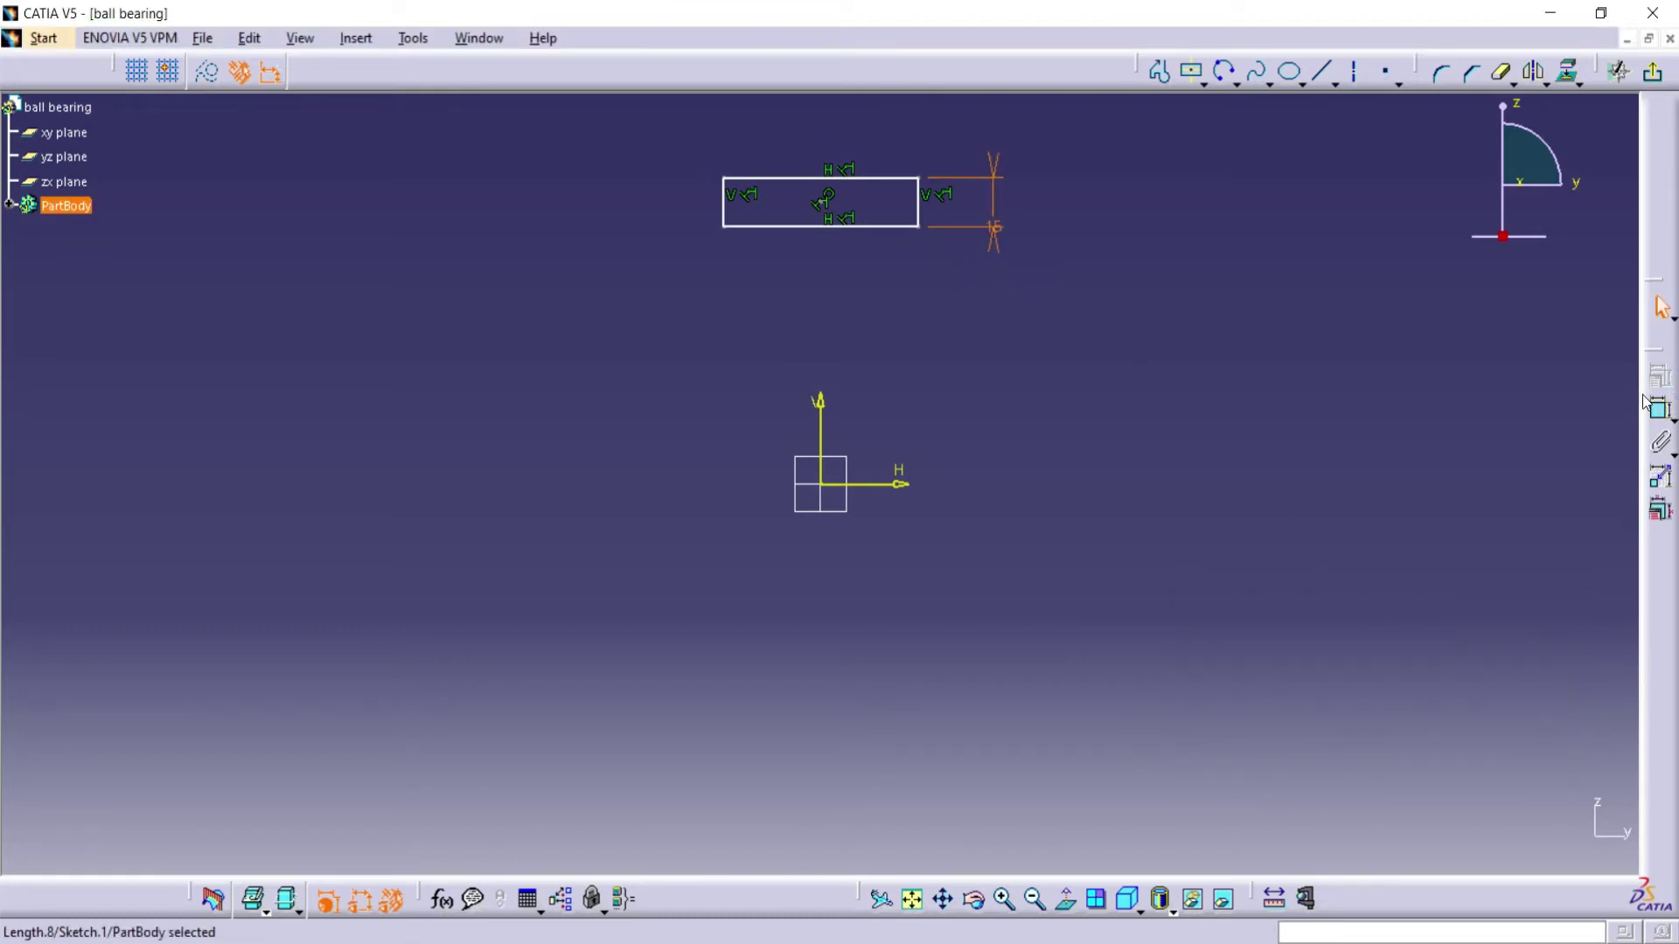
left_click(1656, 418)
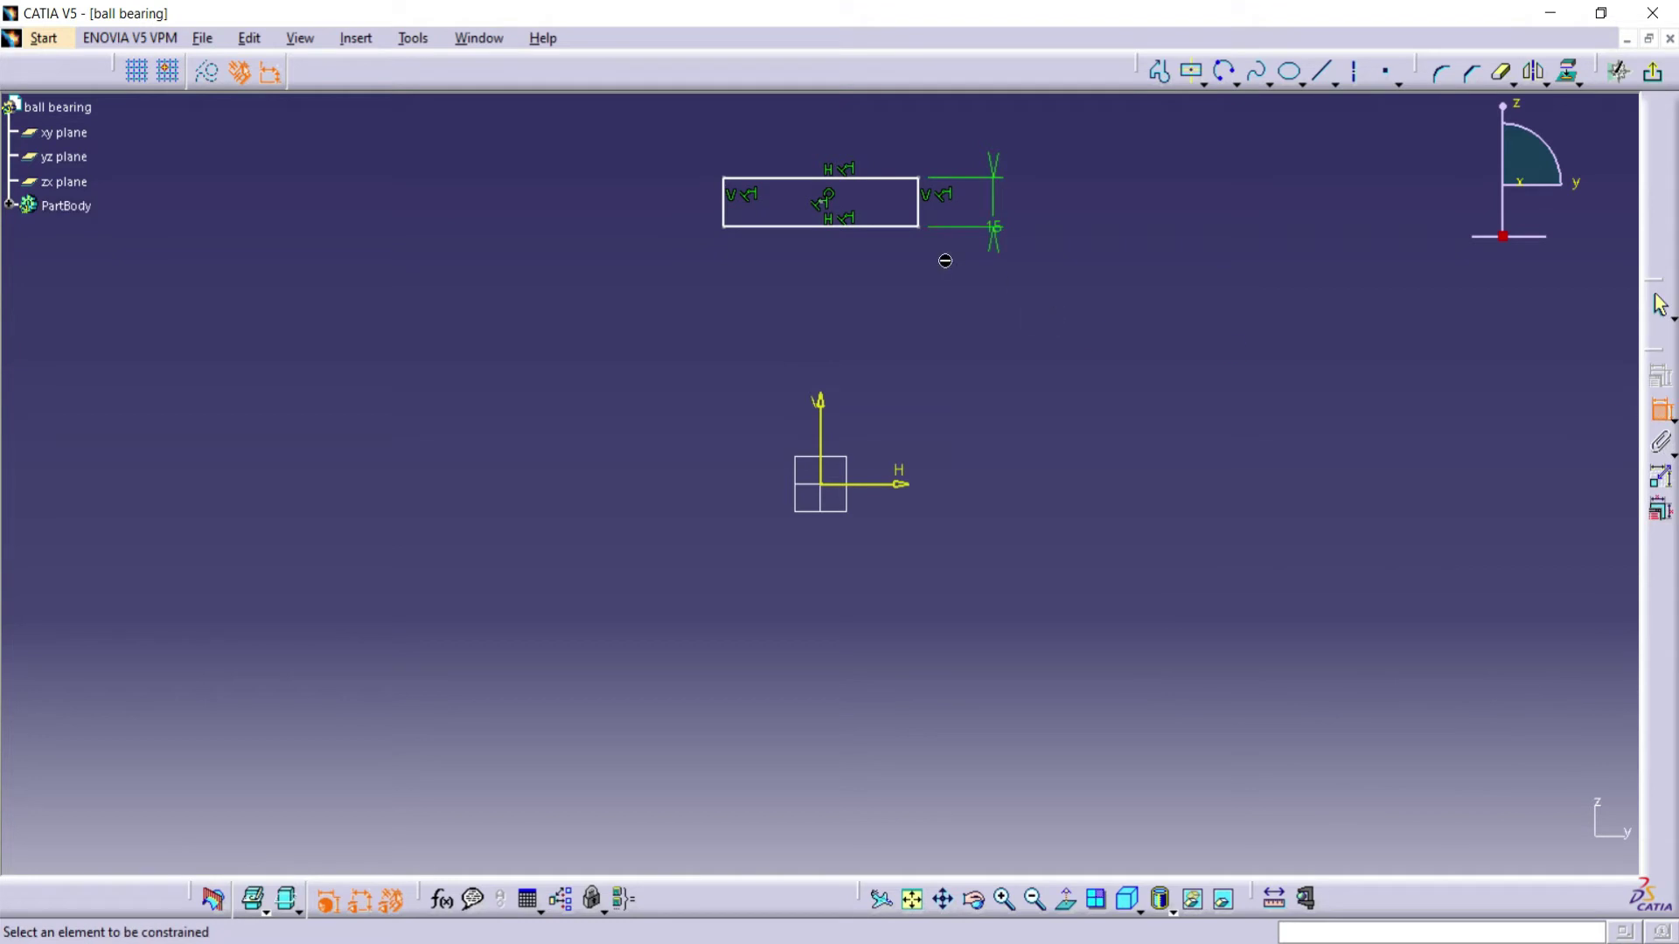
left_click(892, 179)
left_click(844, 152)
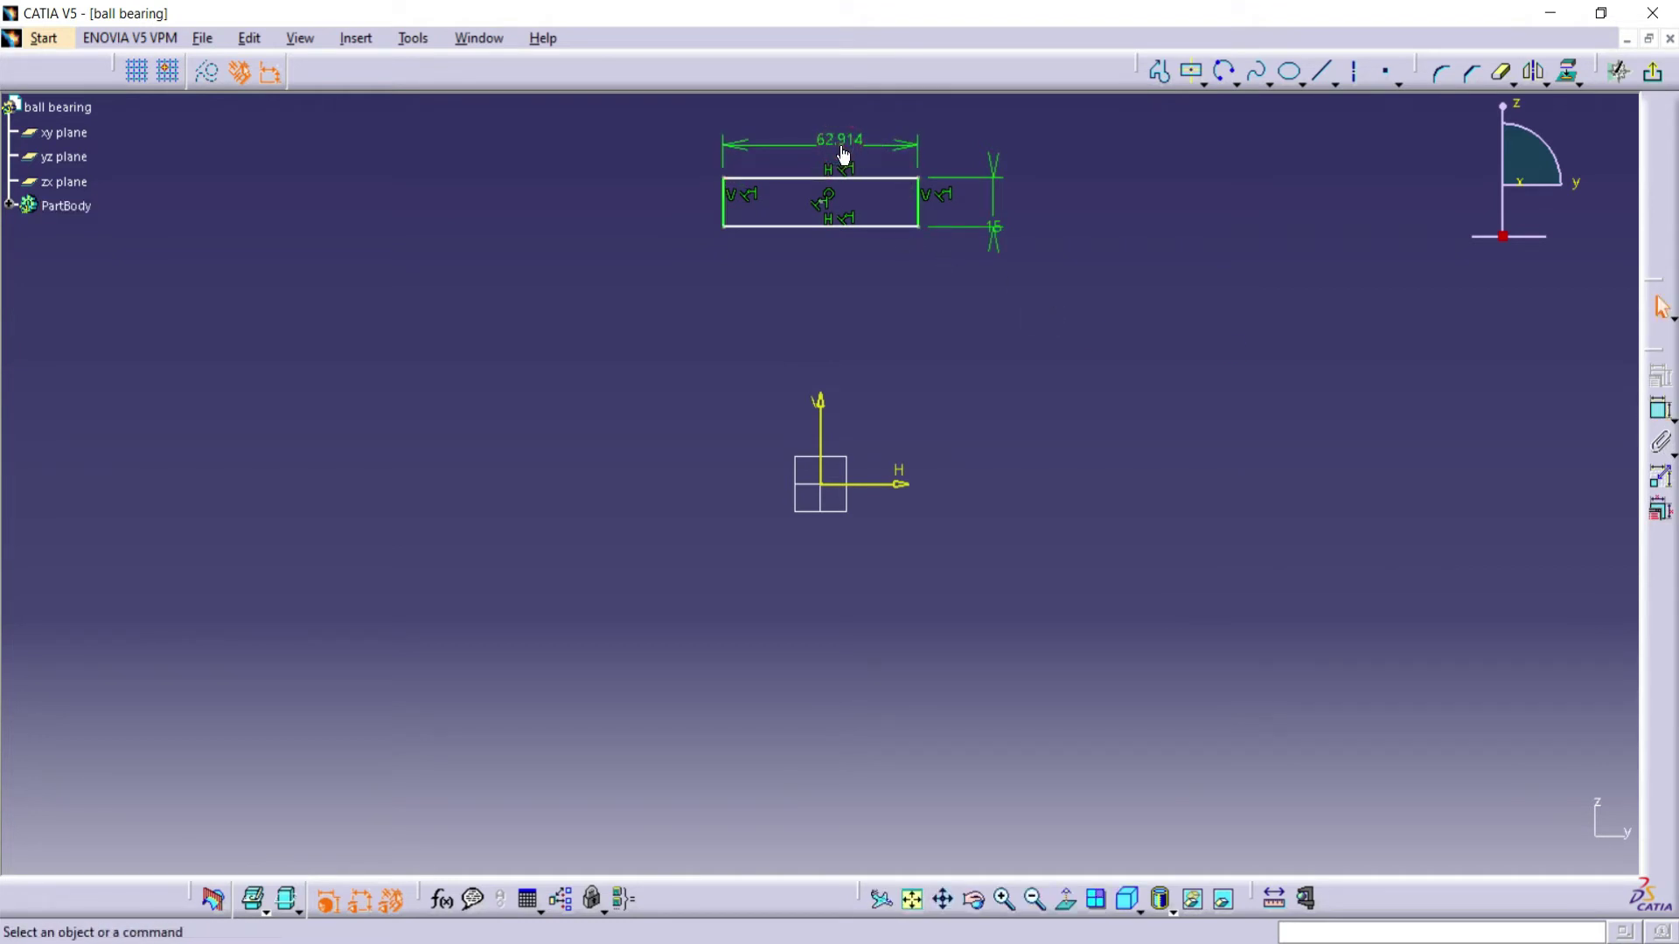
double_click(843, 153)
type("45")
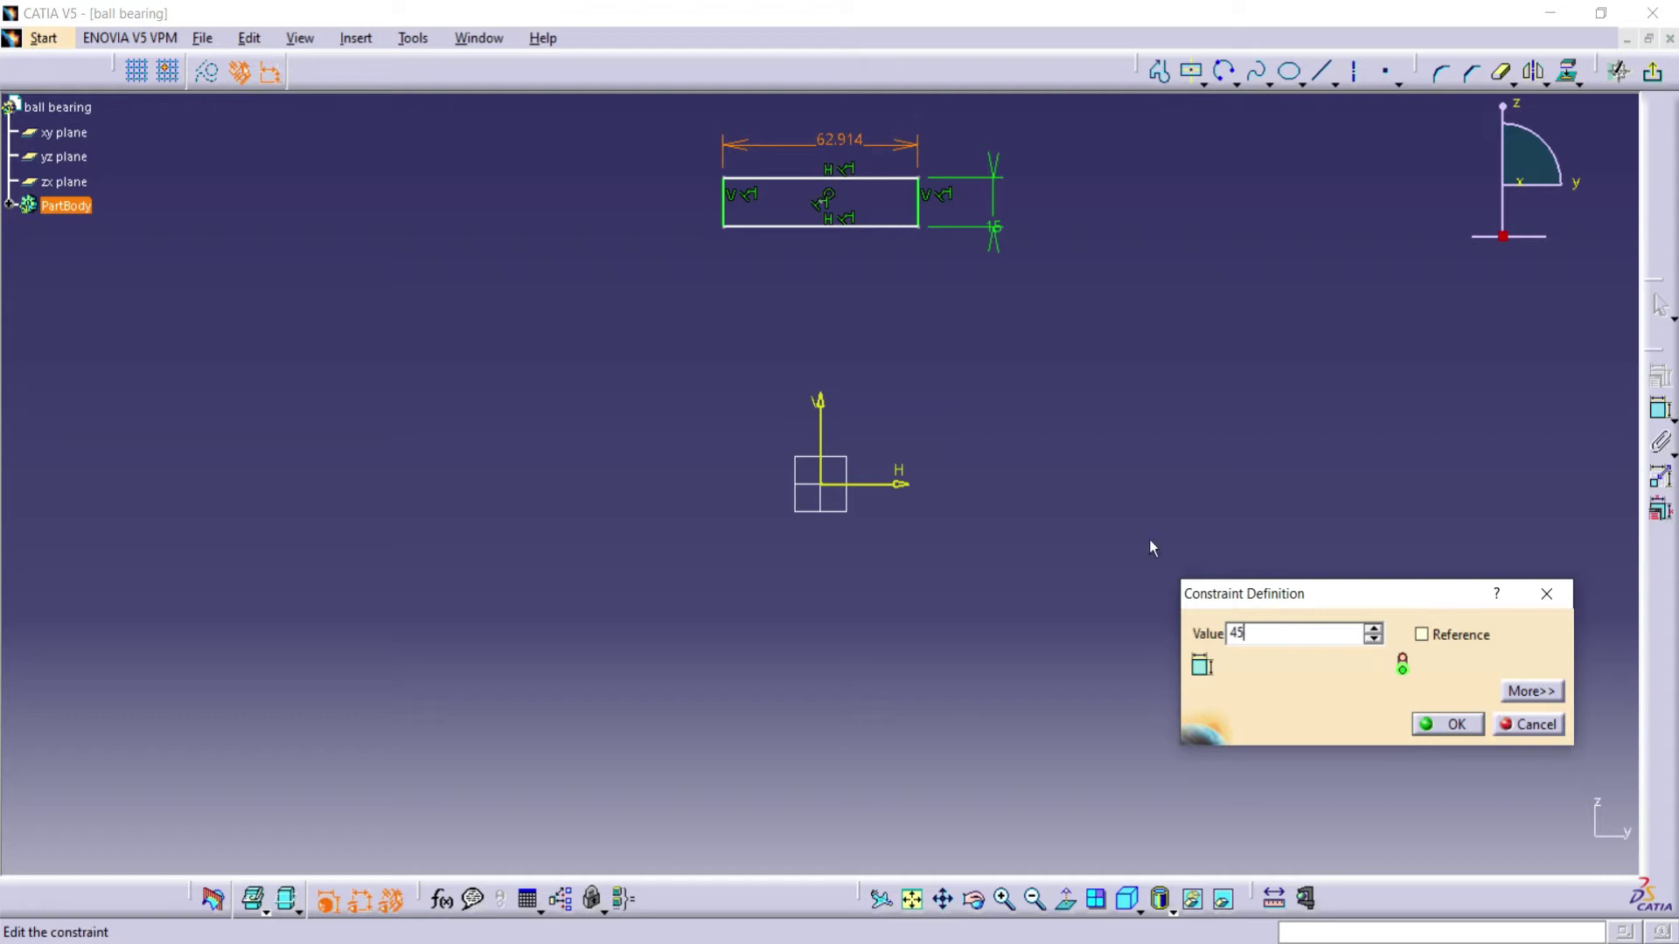
left_click(1456, 725)
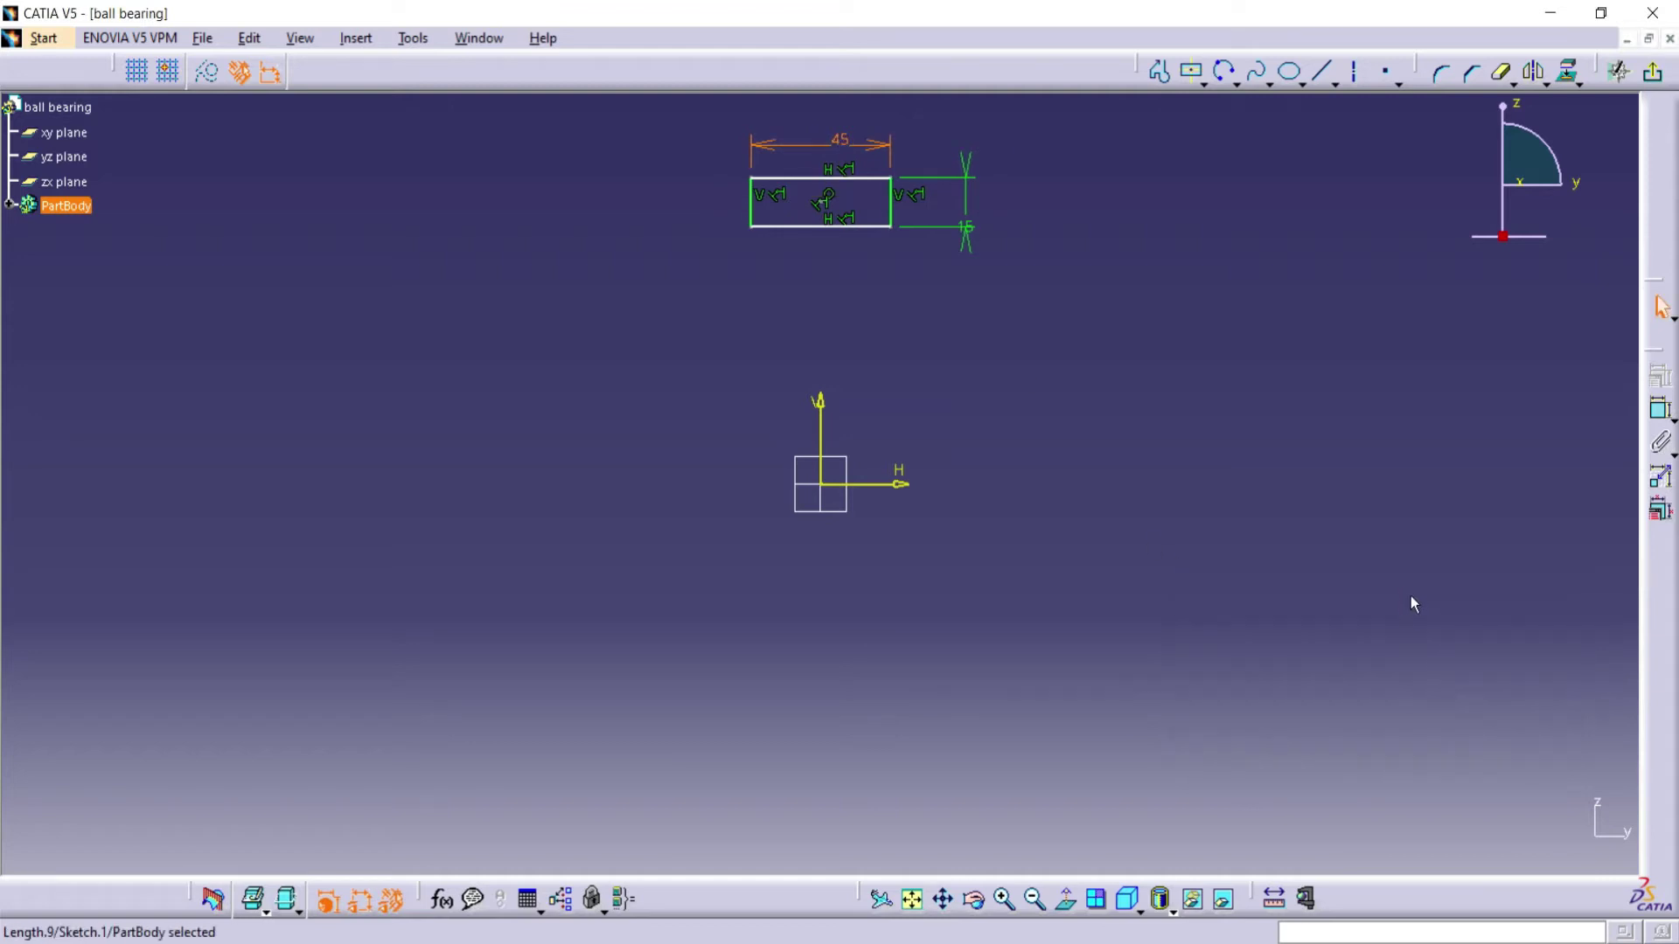
left_click(1413, 598)
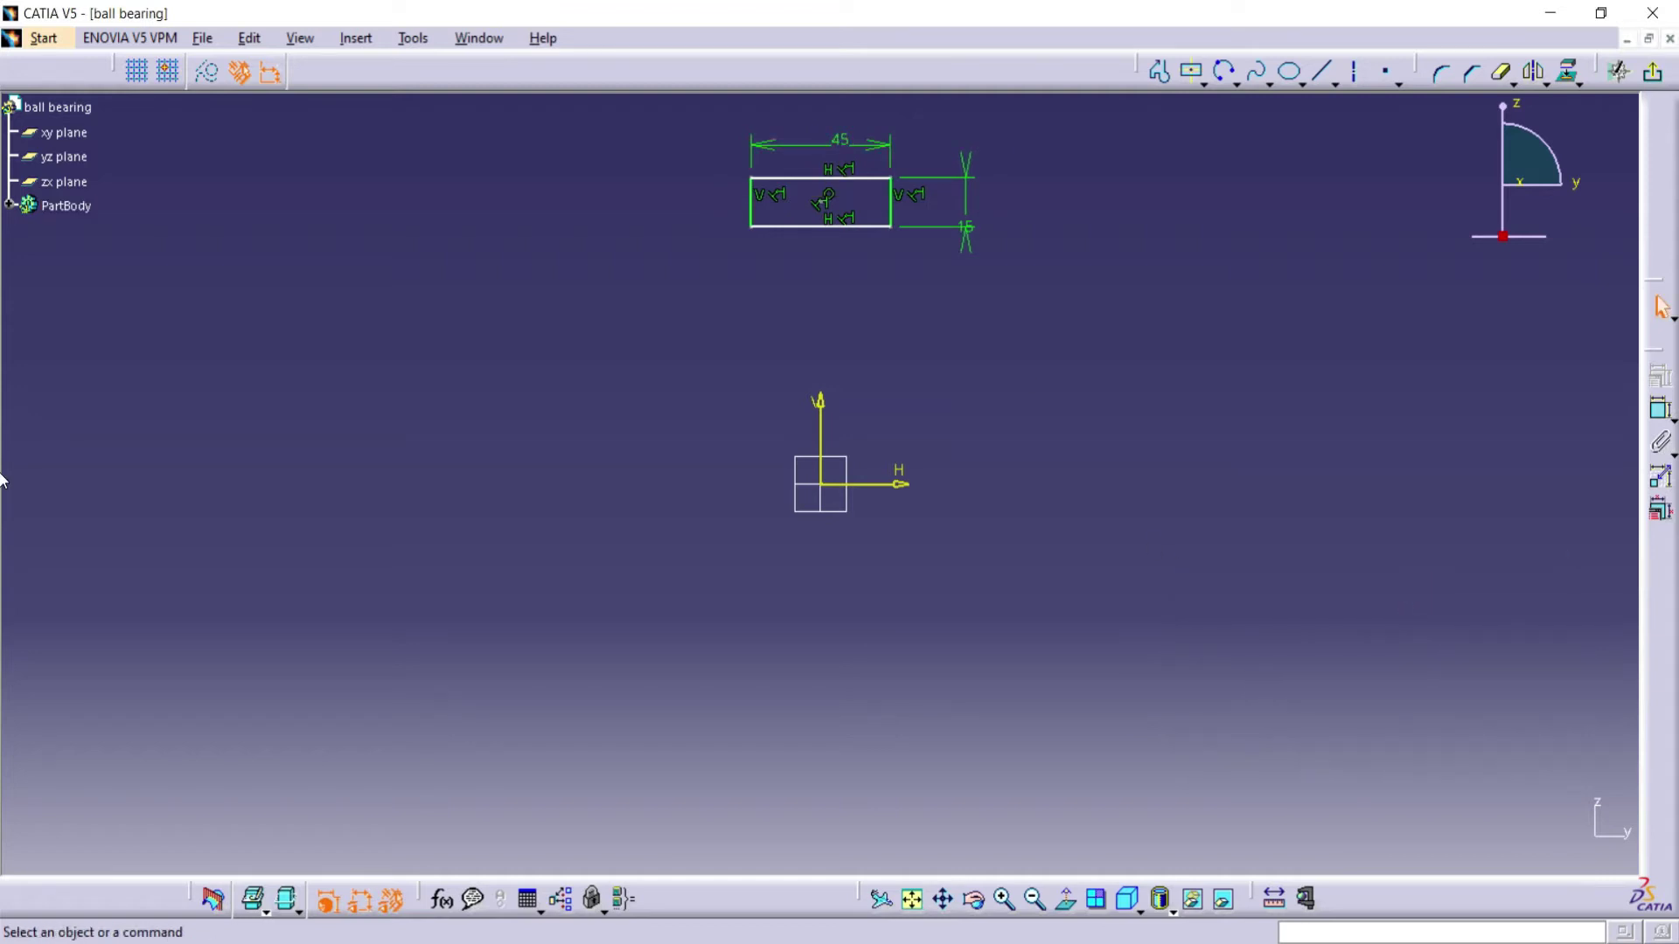
Dimension the rectangle's bottom edge 77.5 mm from the horizontal axis
left_click(1659, 404)
left_click(837, 227)
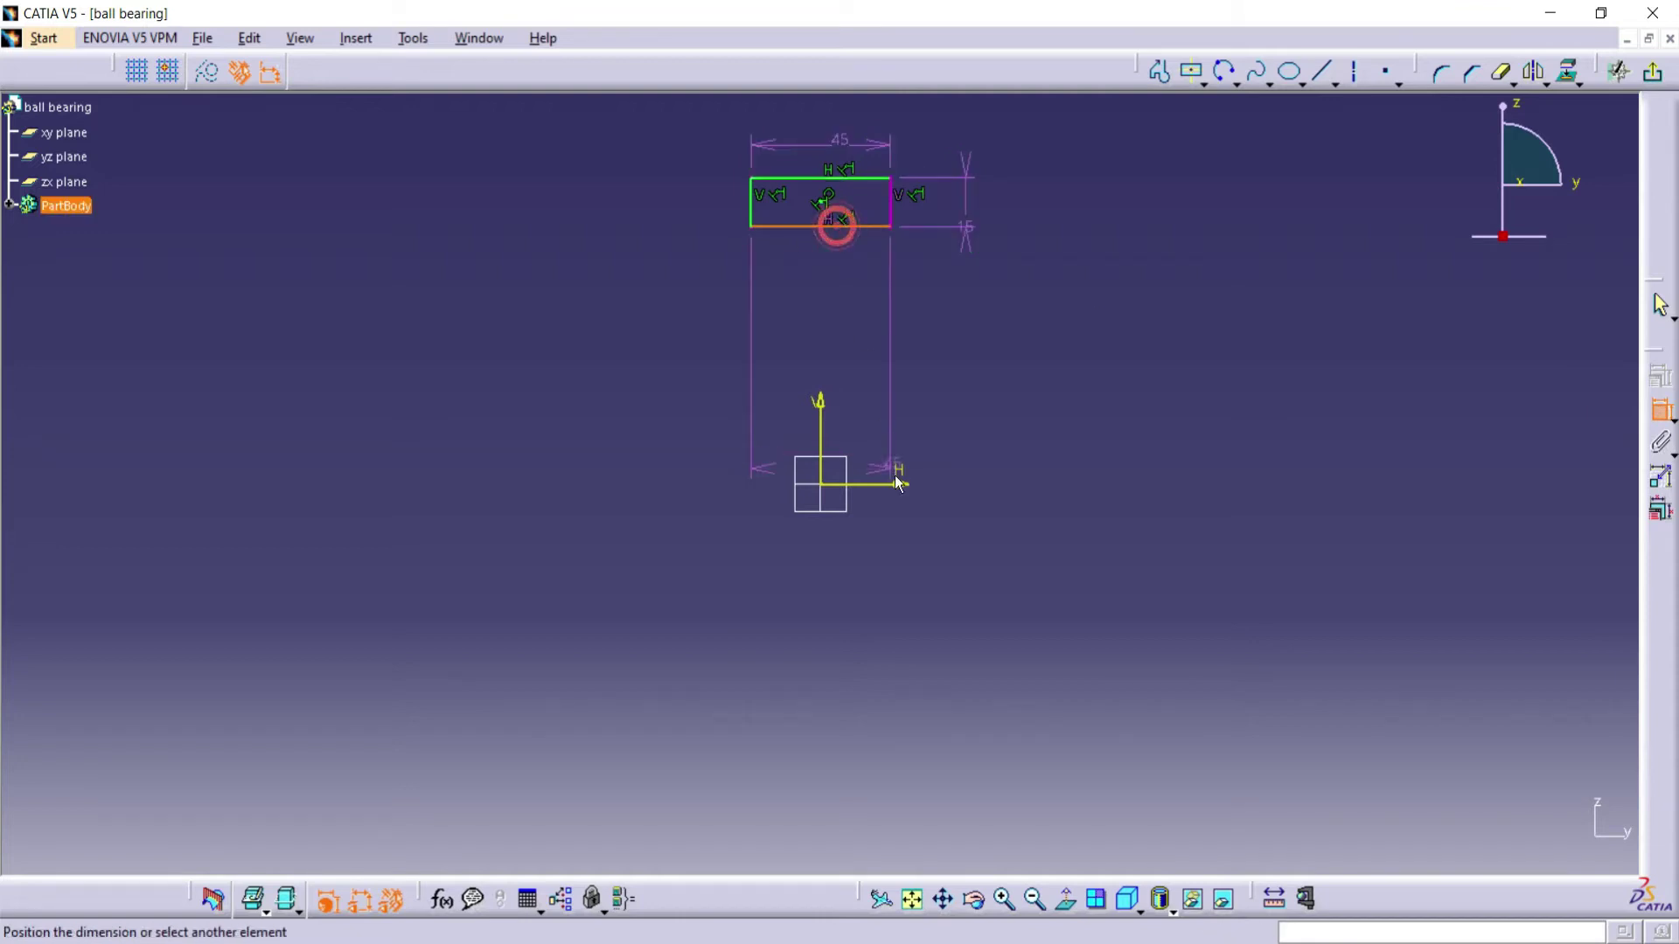
left_click(904, 485)
left_click(1088, 379)
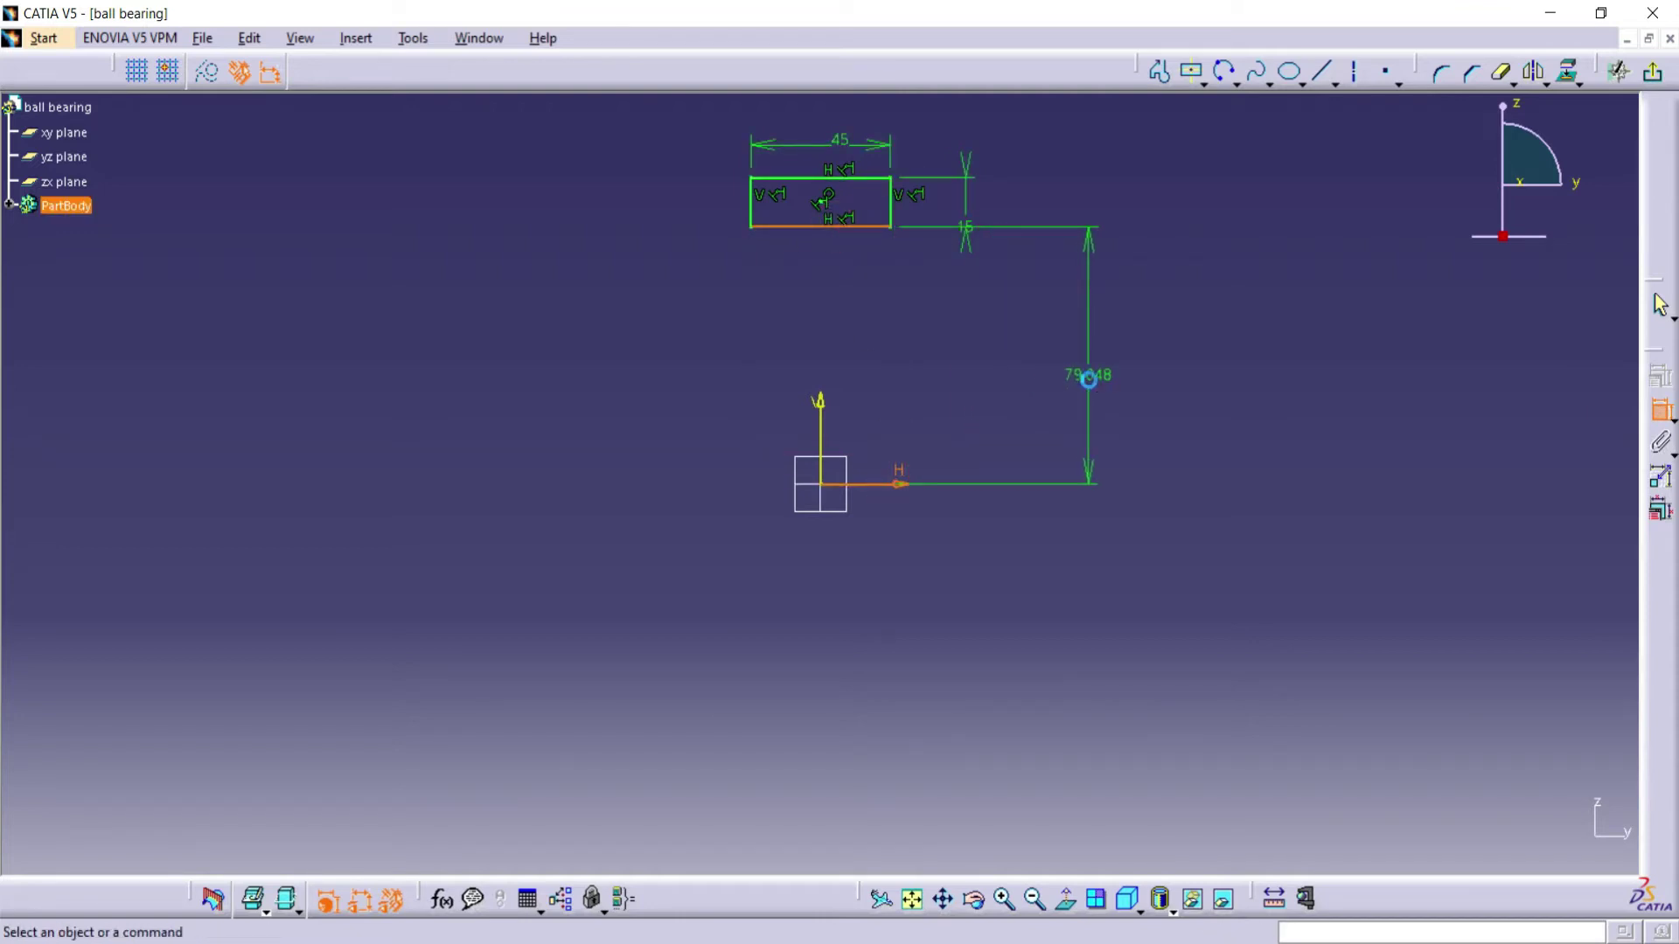
double_click(1089, 376)
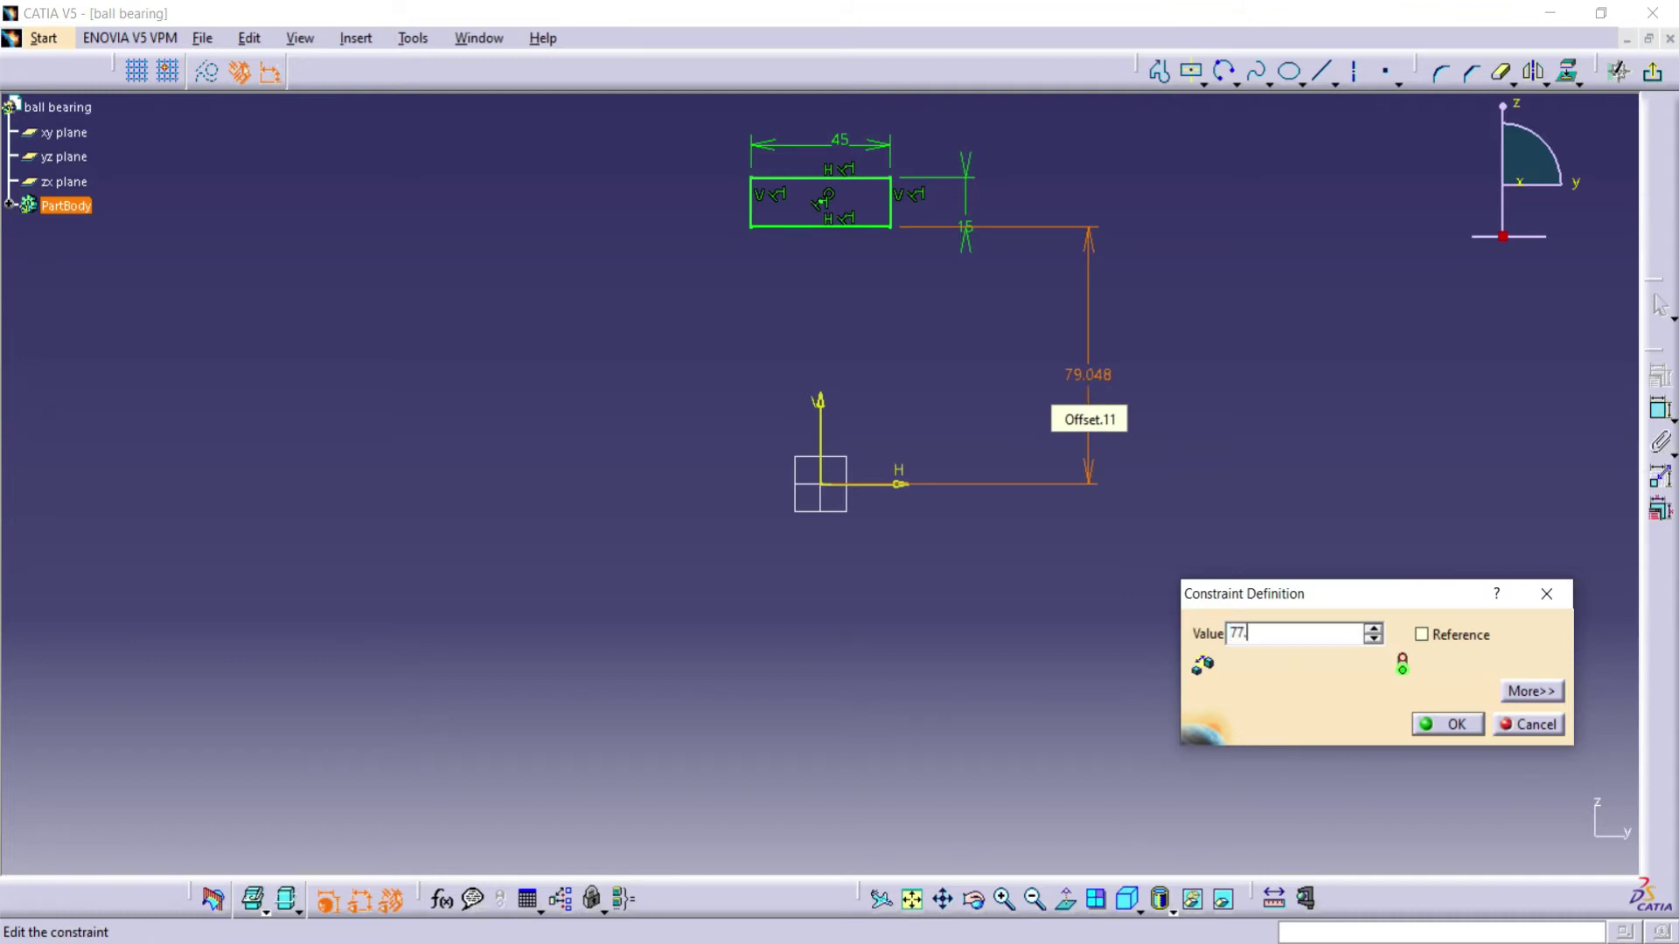
left_click(1469, 728)
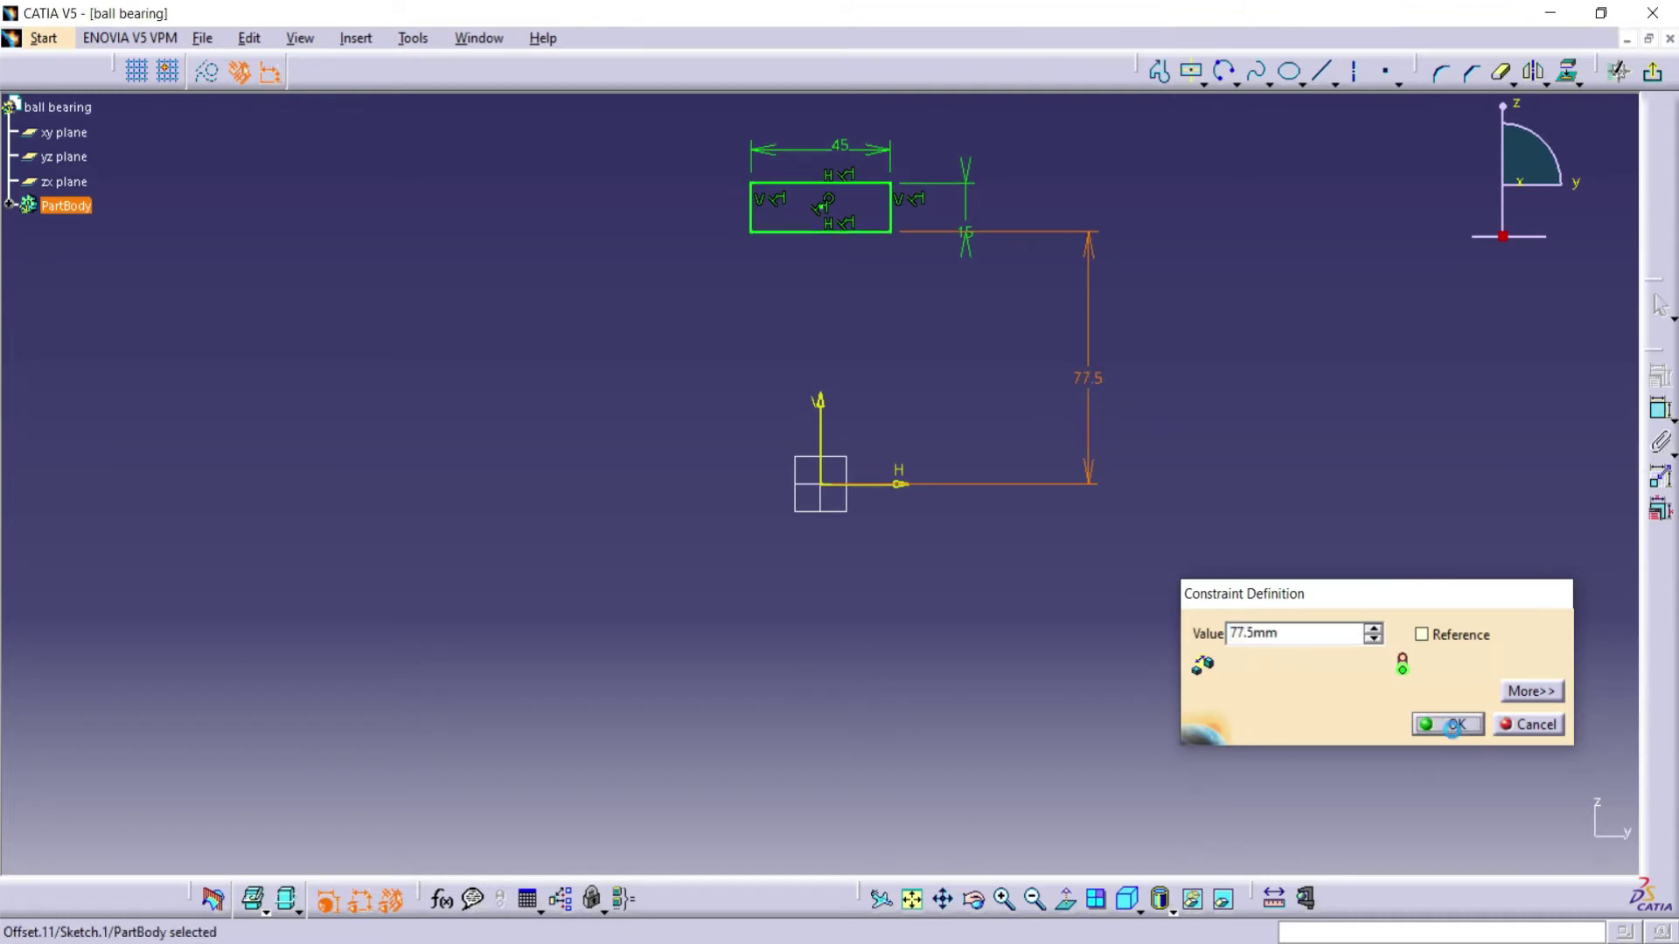
left_click(1196, 281)
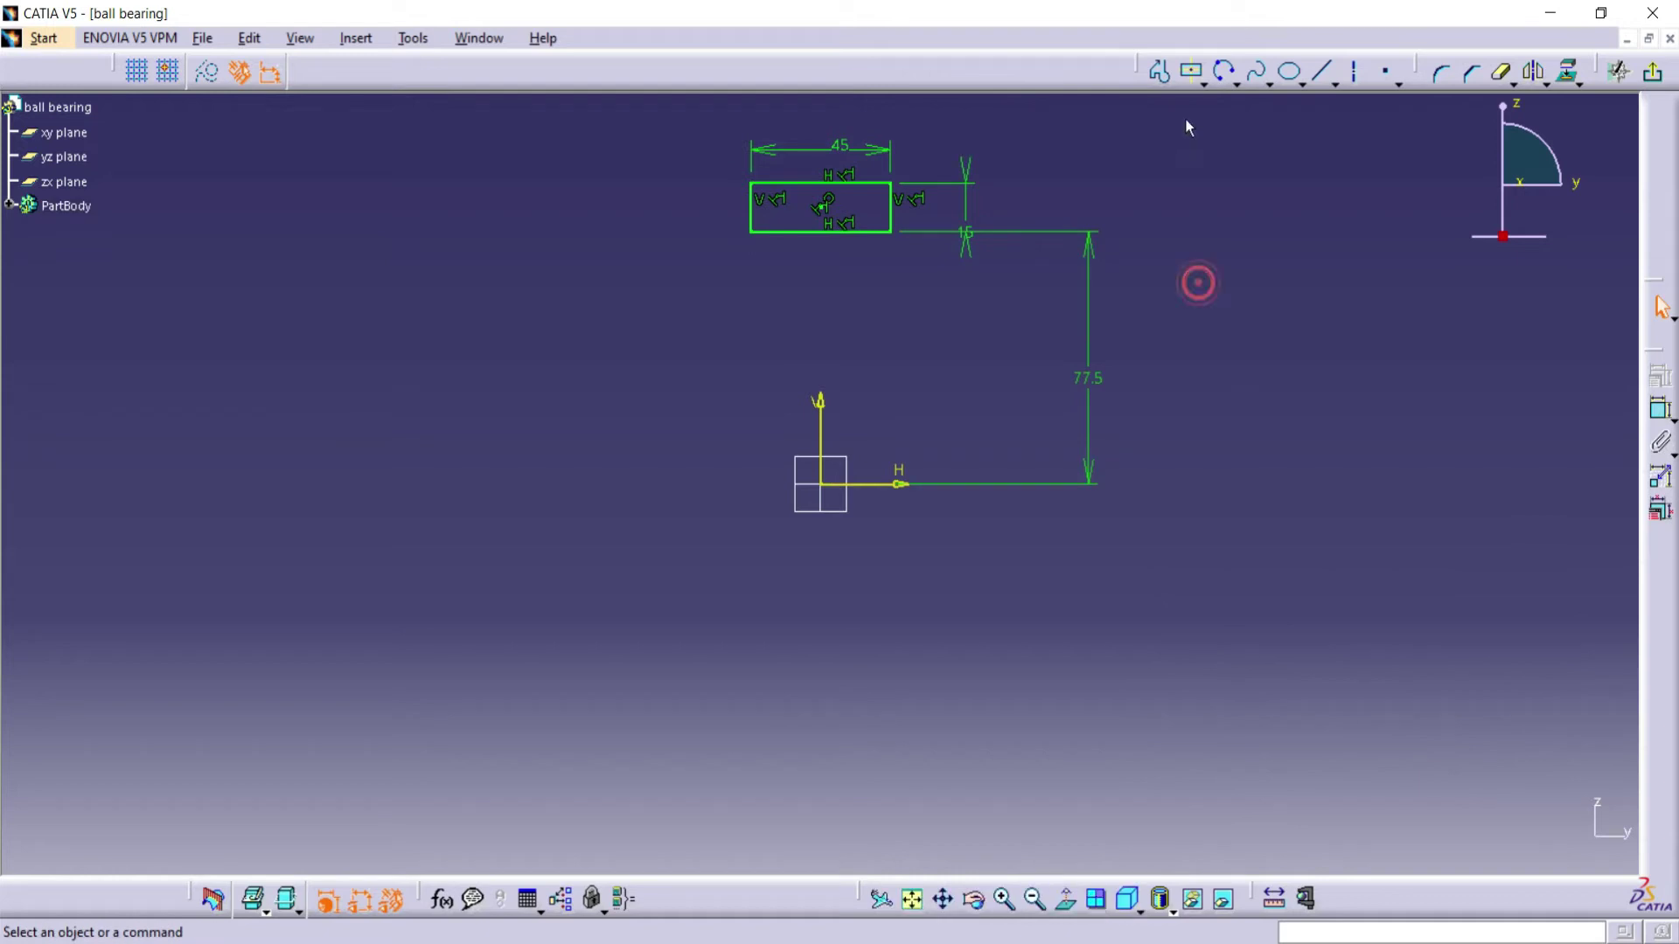
Draw a second centred rectangle below the first and give it height 15
left_click(1191, 70)
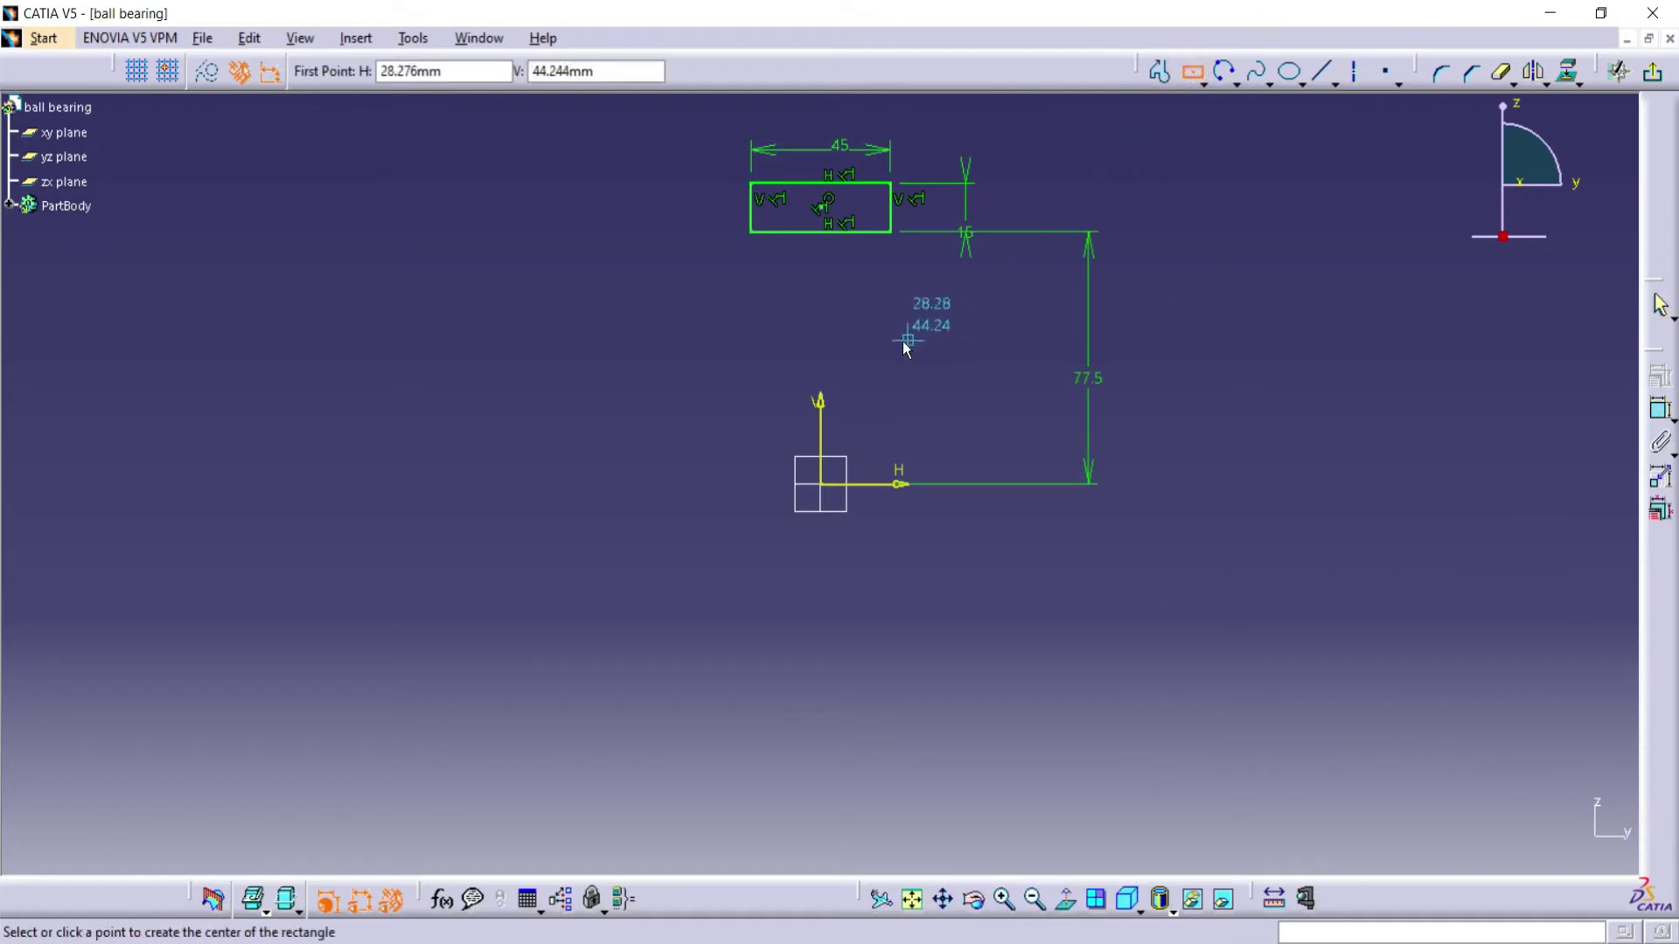
left_click(820, 330)
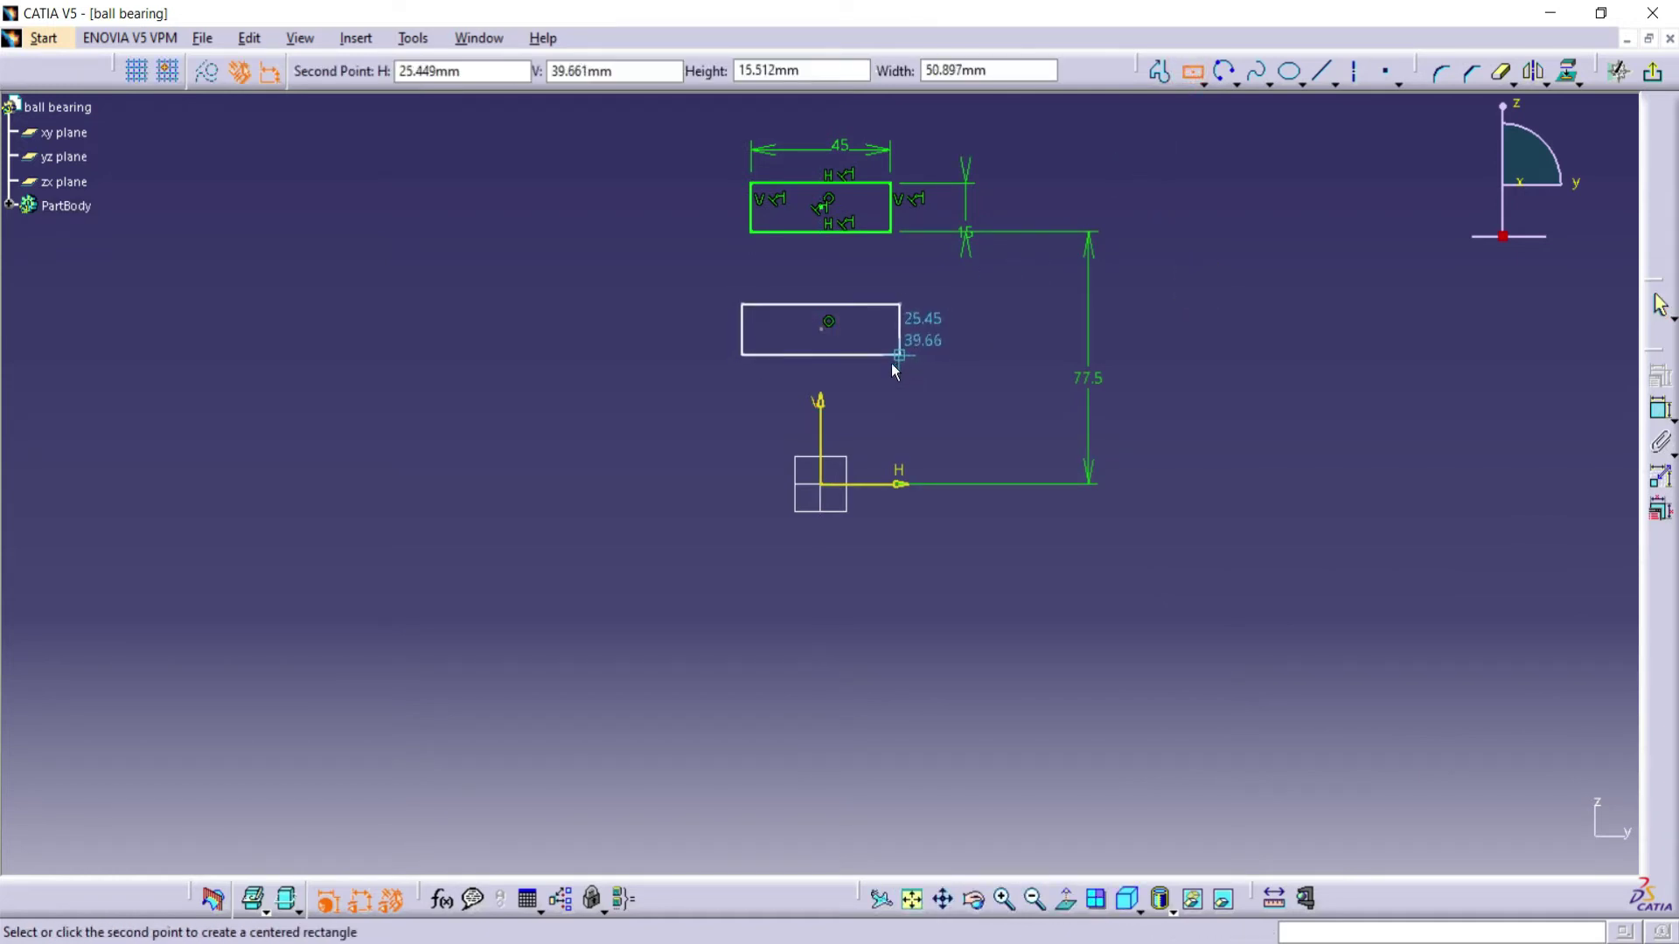
left_click(890, 366)
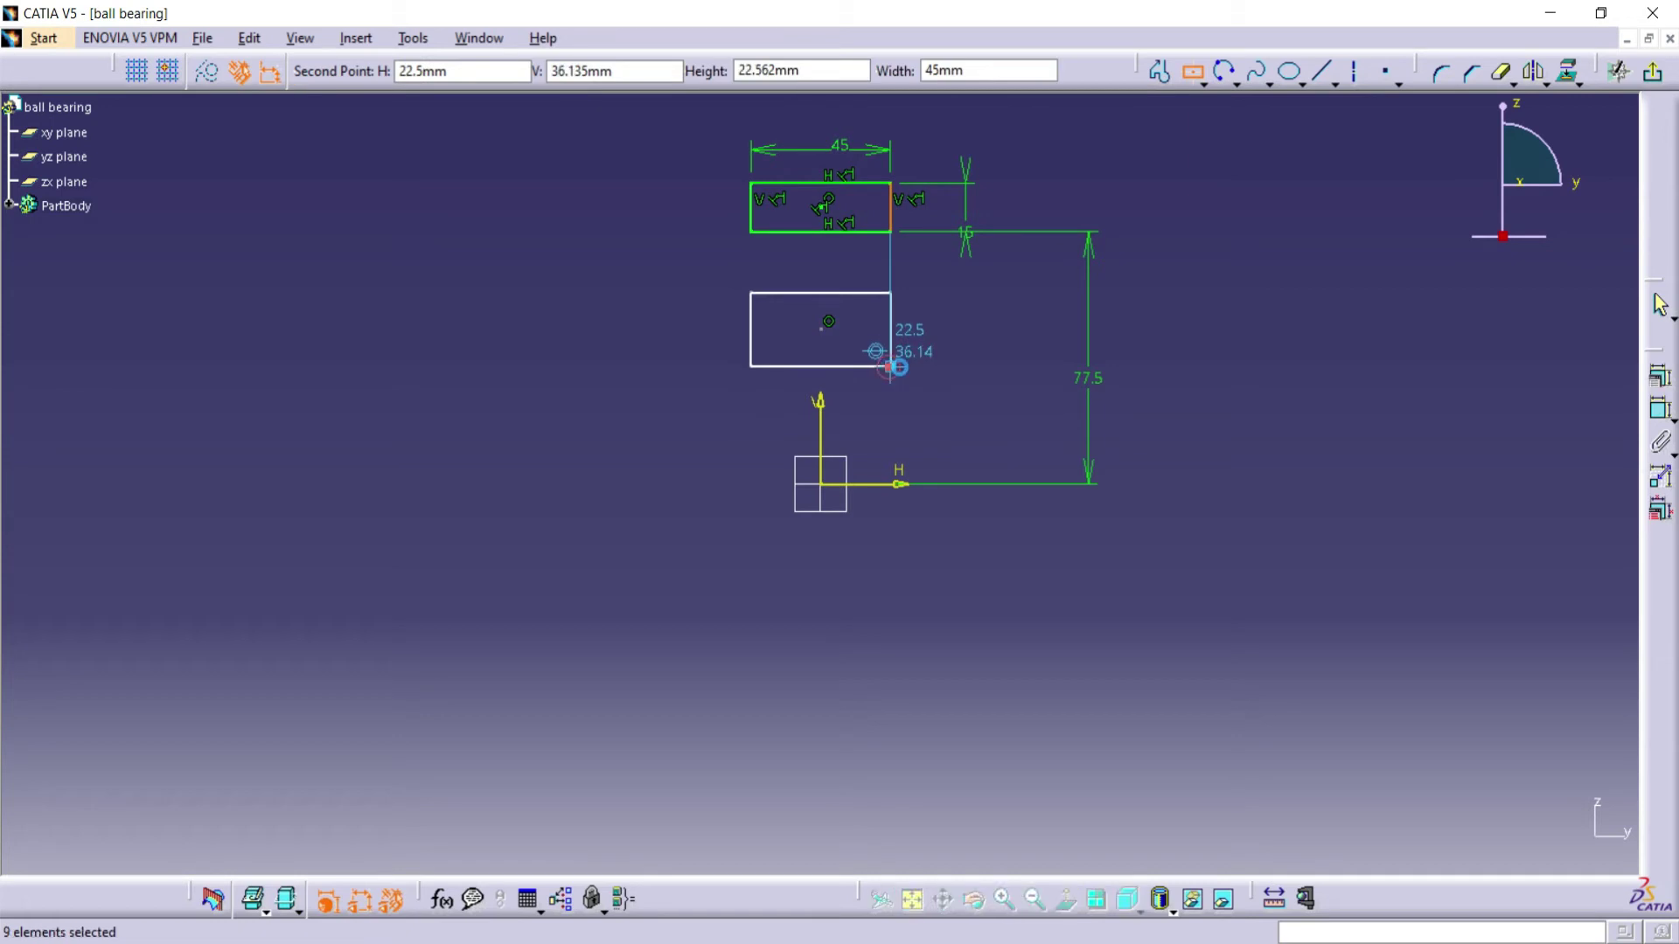
left_click(1659, 409)
left_click(890, 343)
left_click(959, 344)
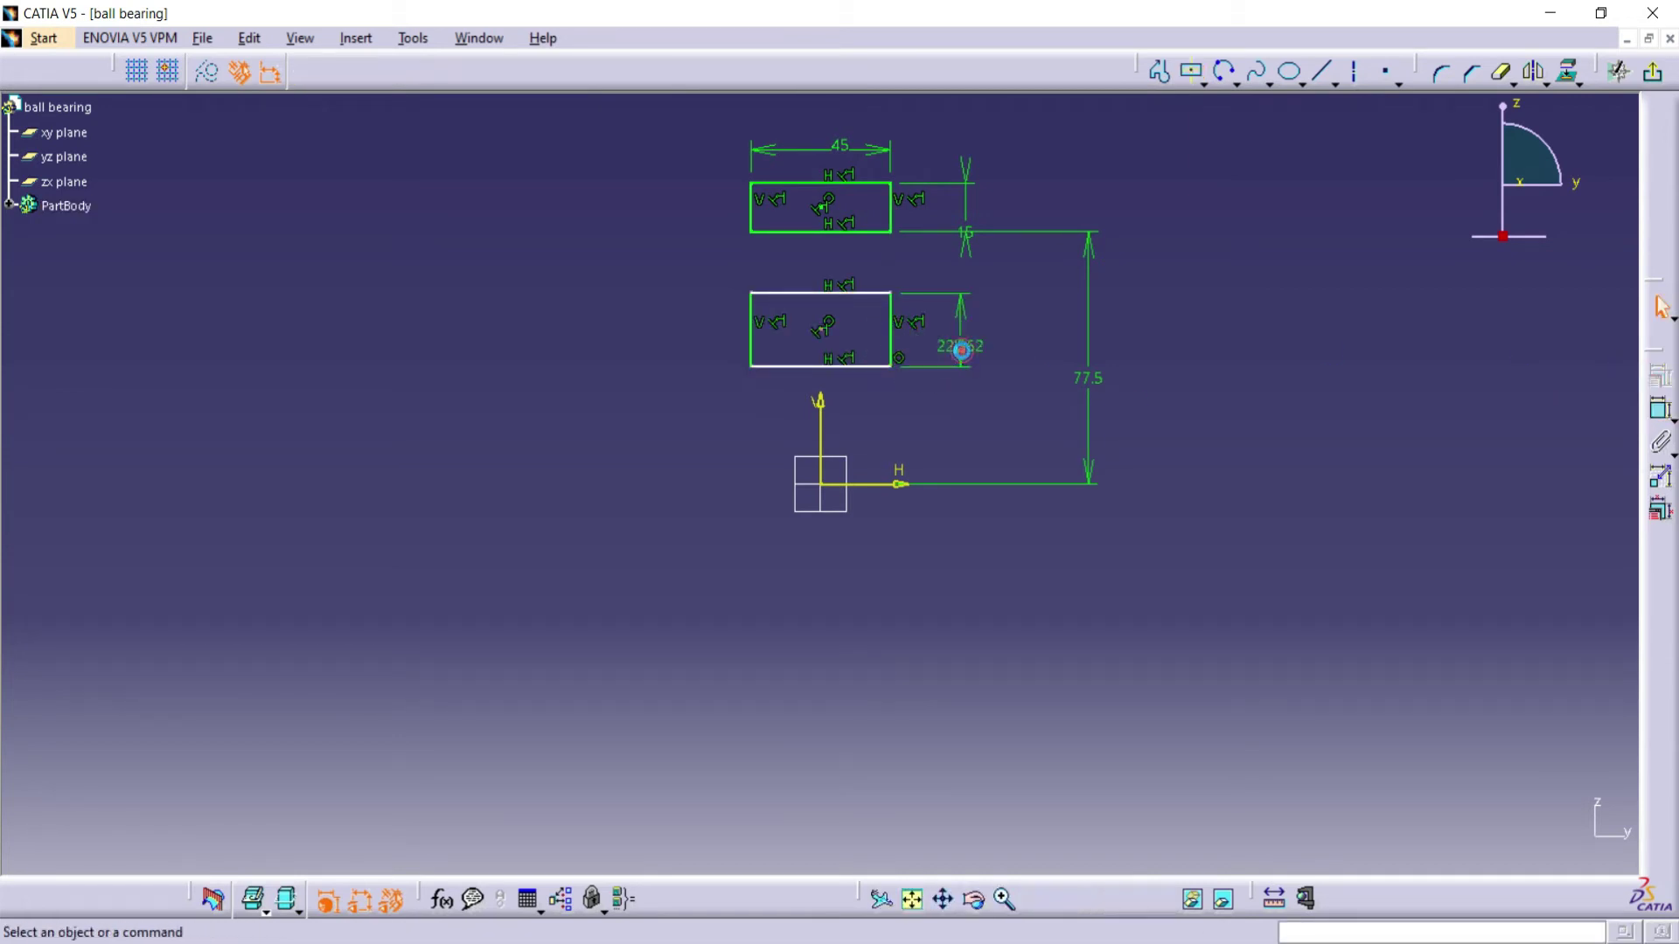
double_click(963, 357)
type("1")
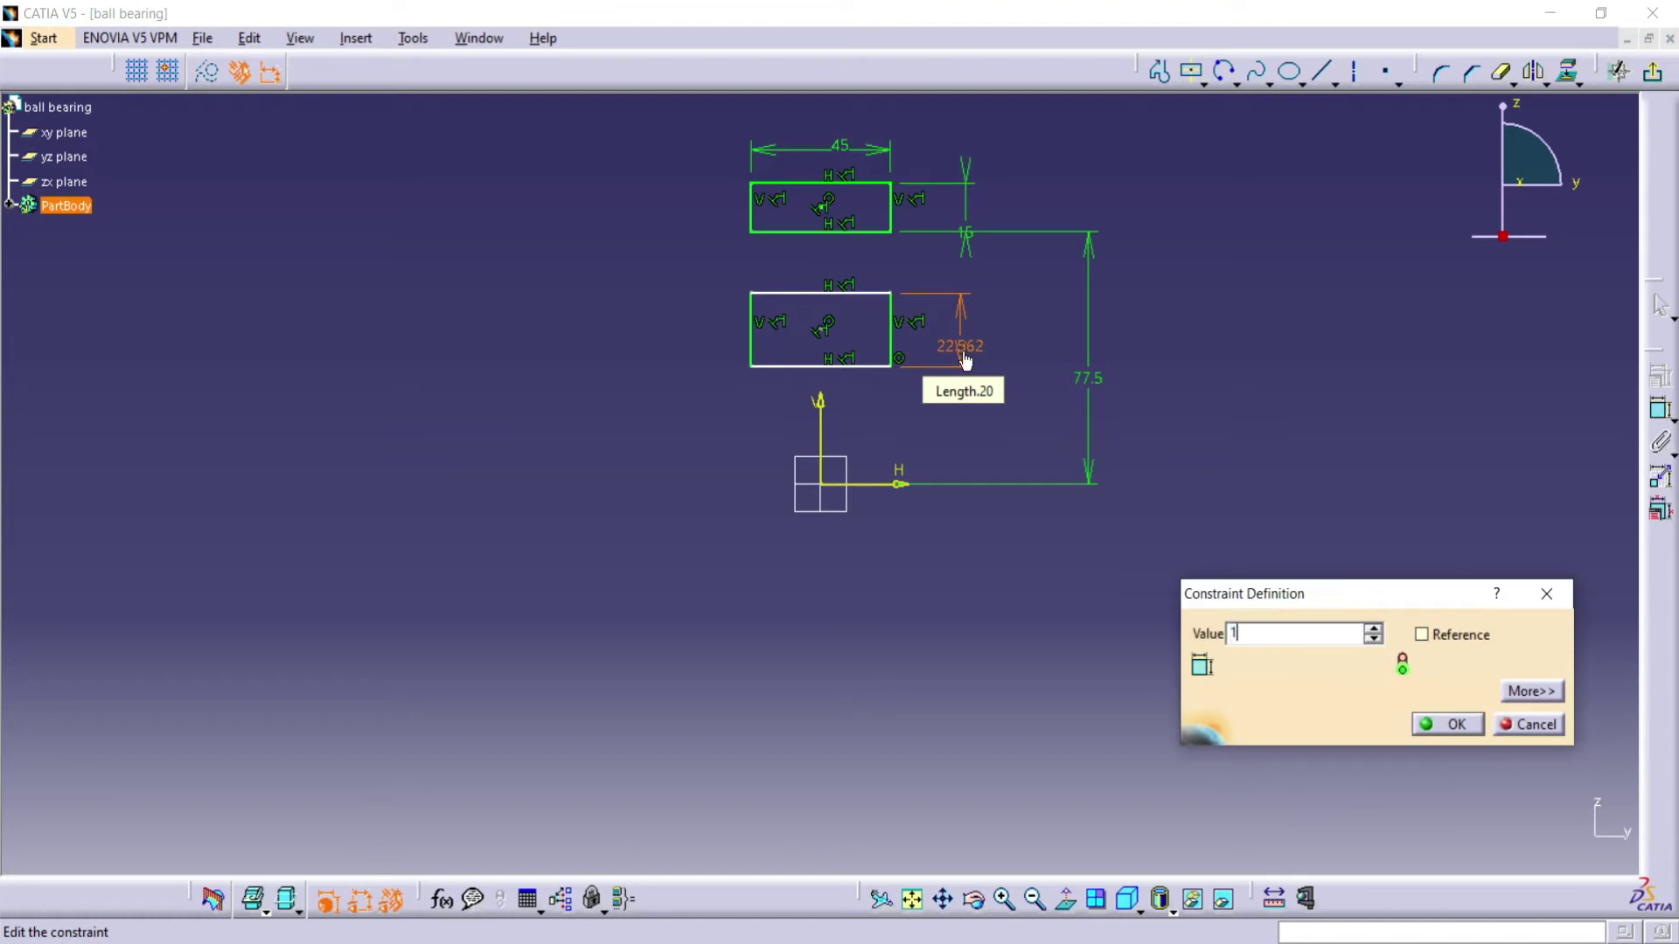
type("5")
left_click(1455, 723)
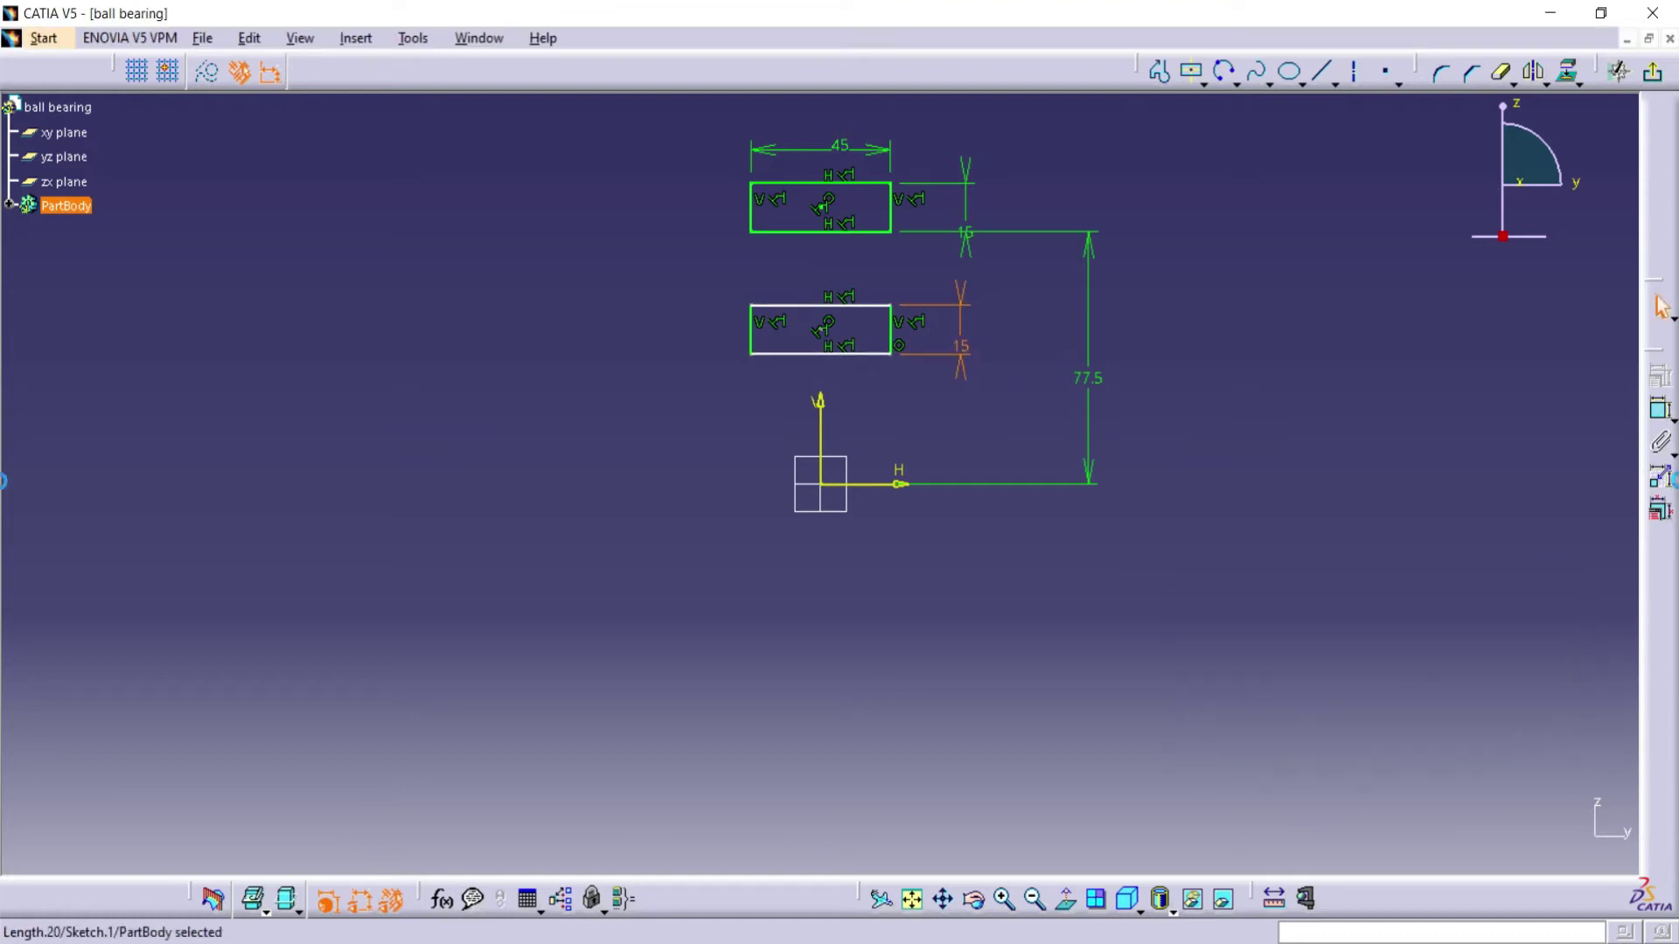
Change the gap between the two rectangles from 22.584 to 15
left_click(1658, 408)
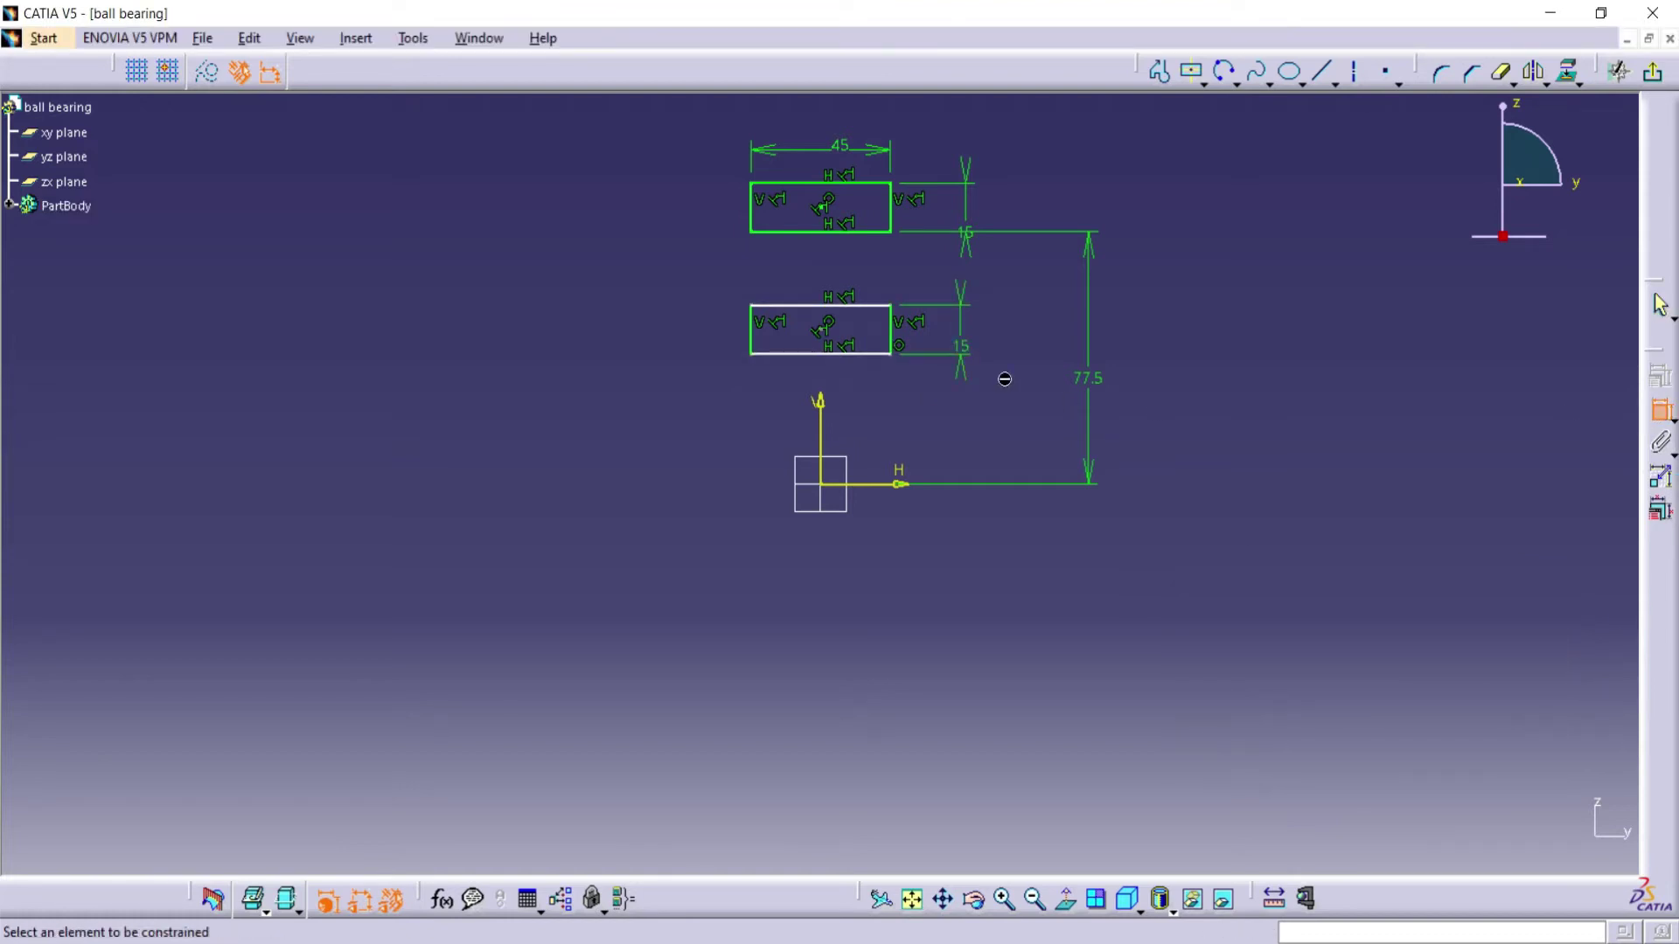
left_click(865, 306)
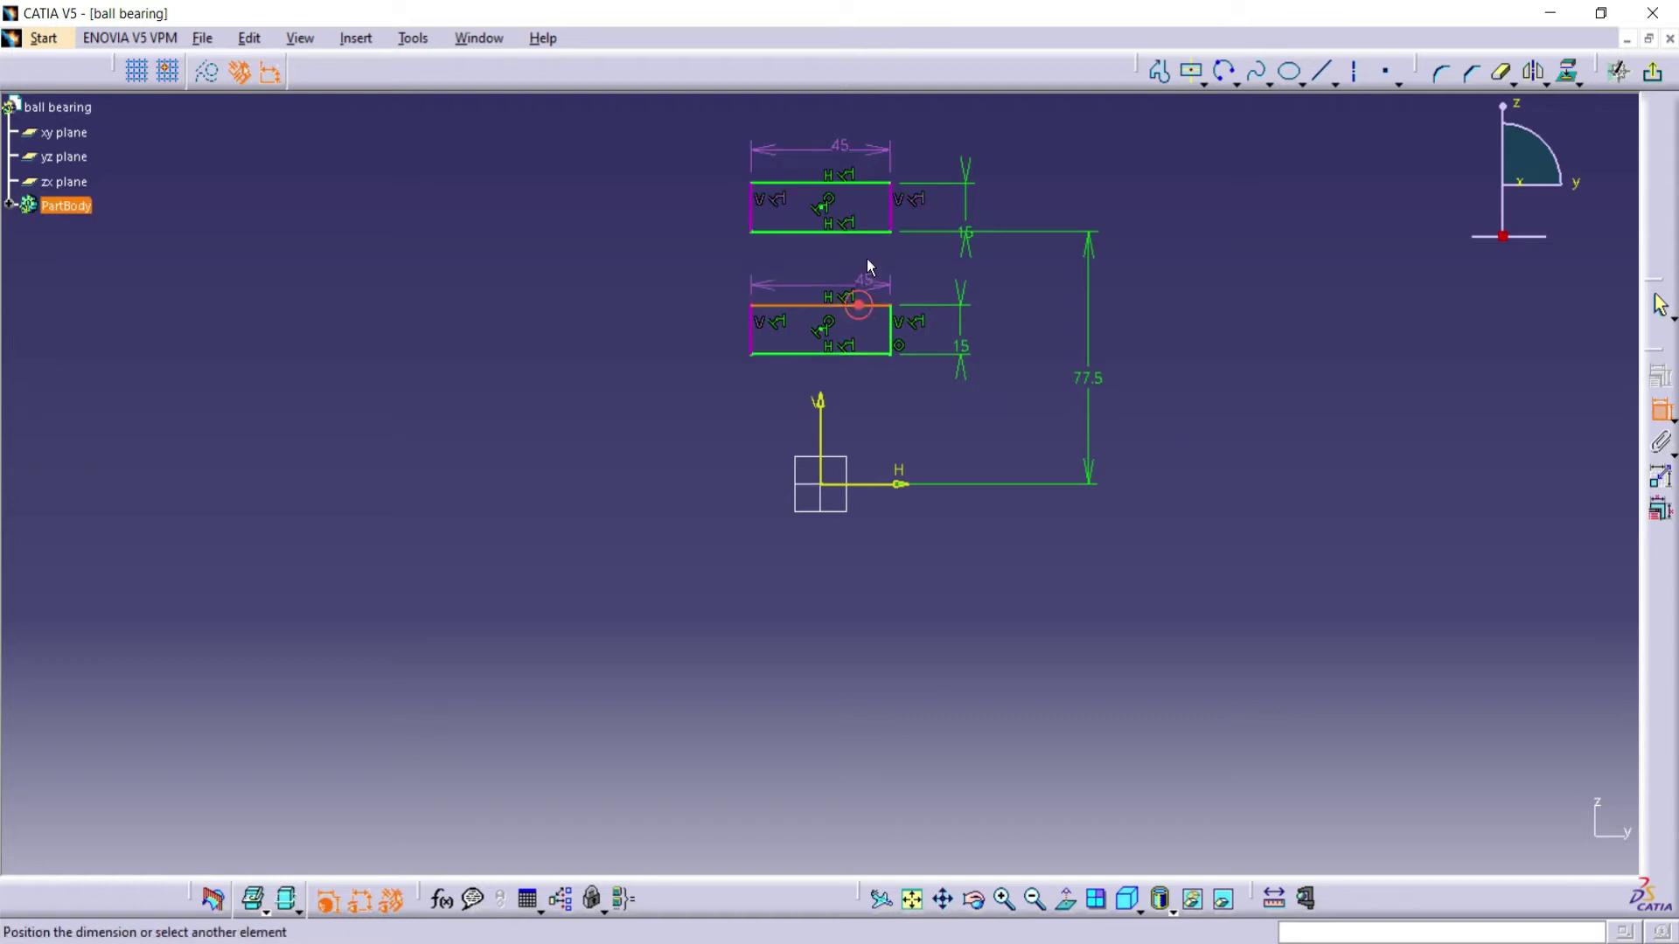
left_click(873, 233)
left_click(649, 271)
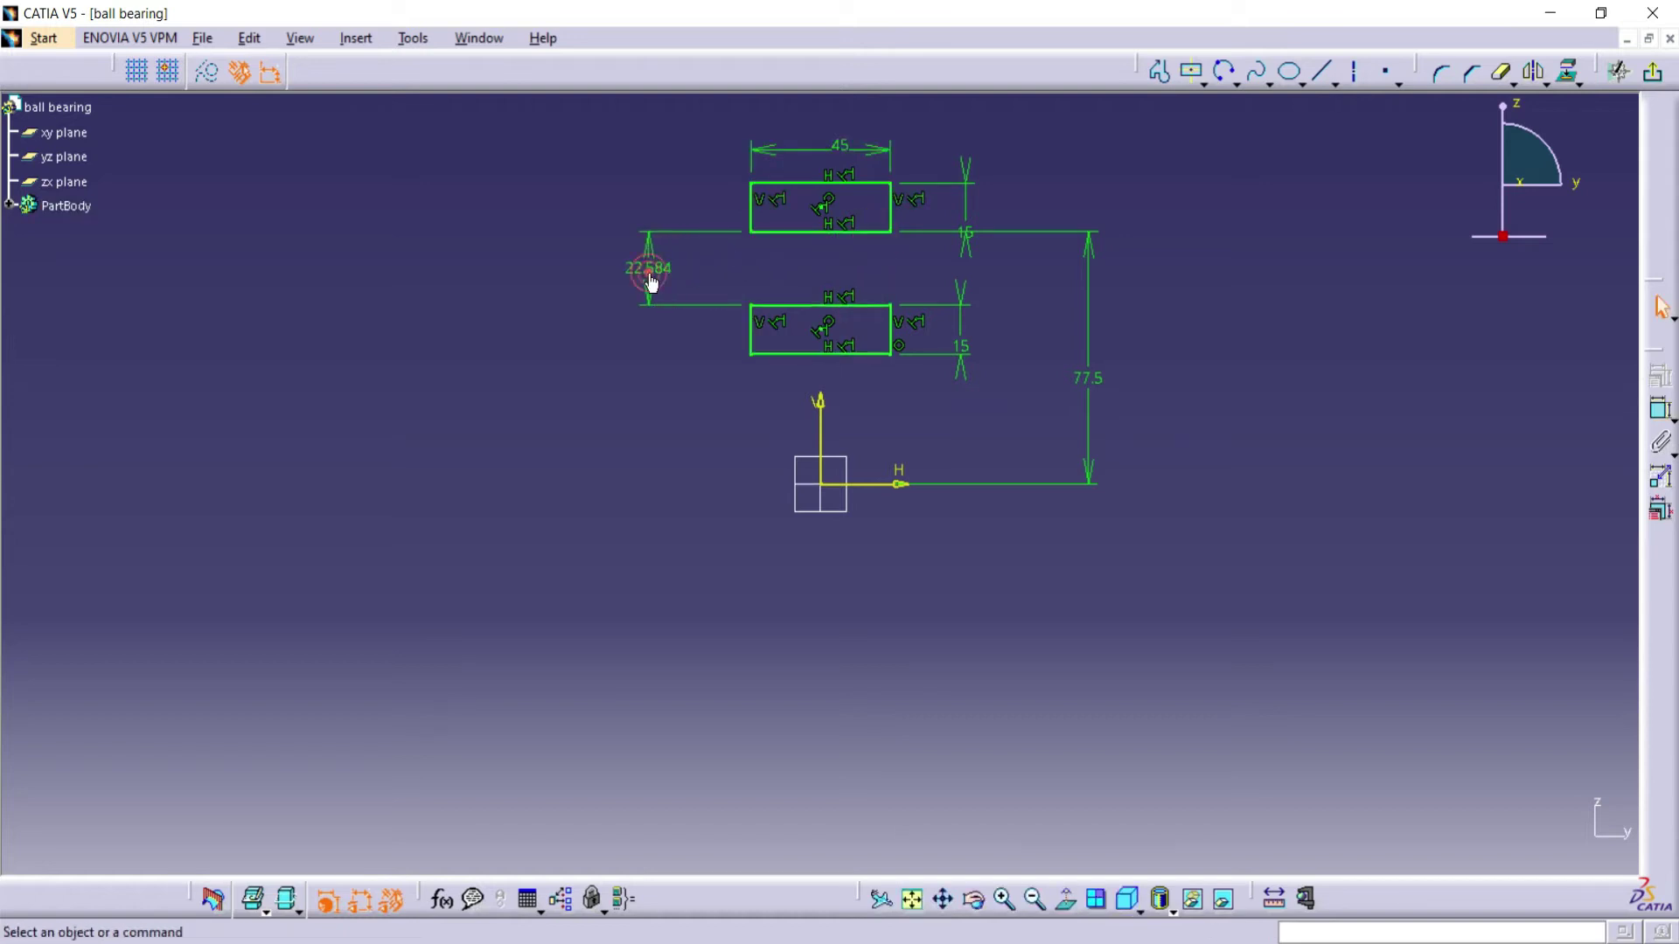
double_click(650, 278)
type("1")
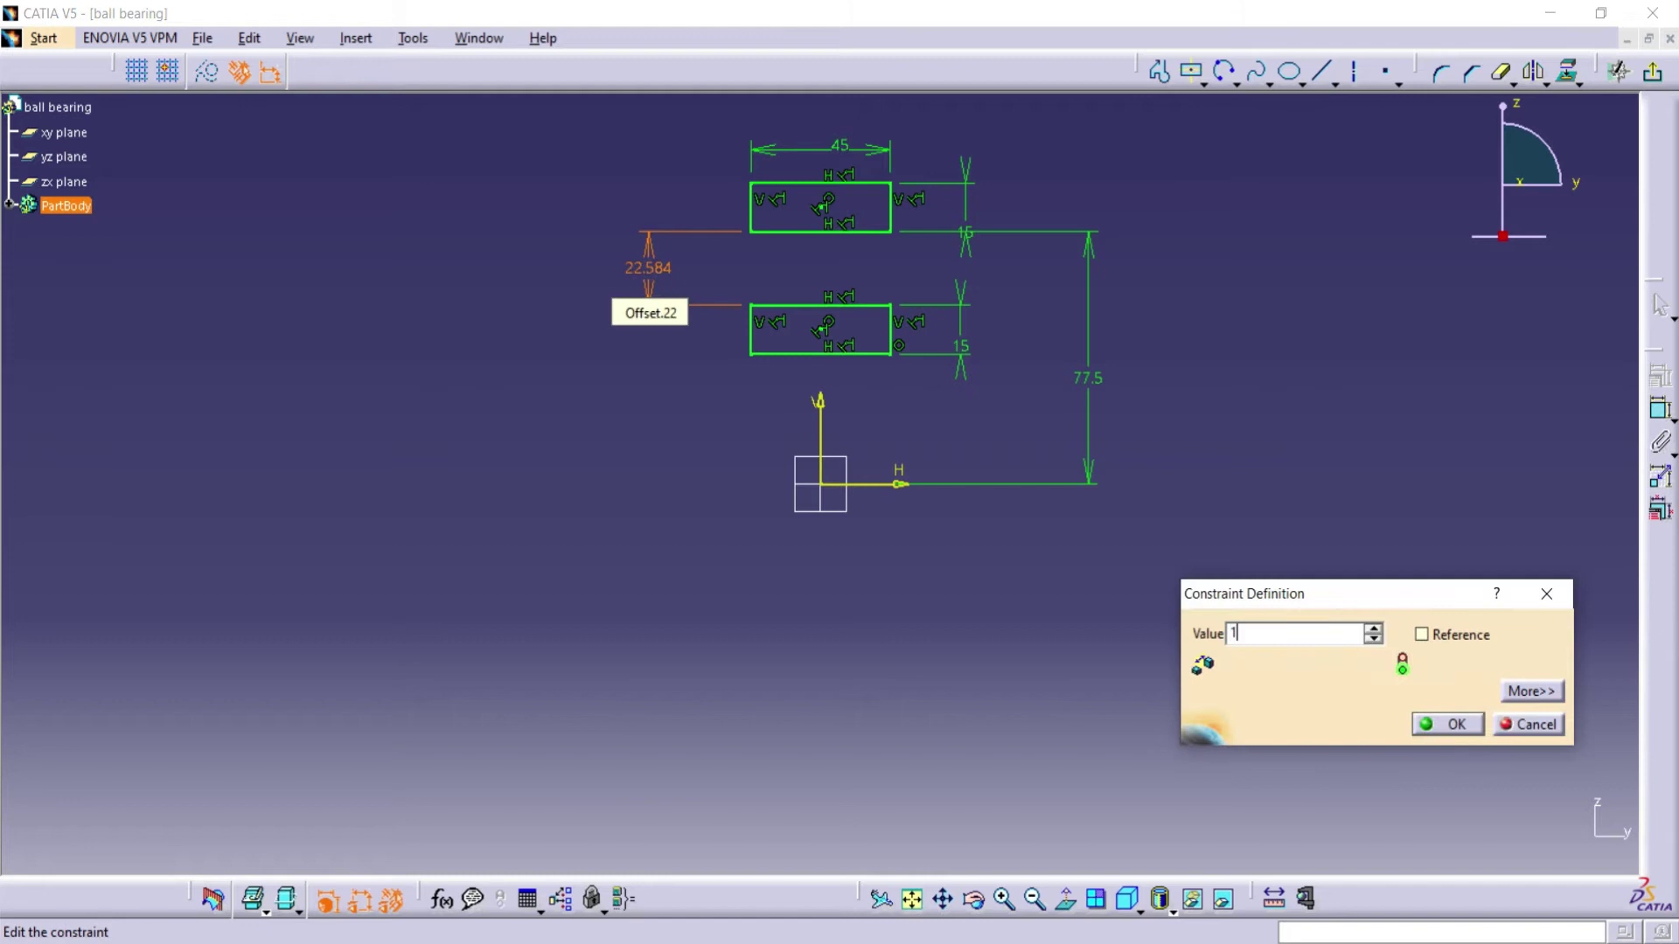
type("5")
left_click(1455, 725)
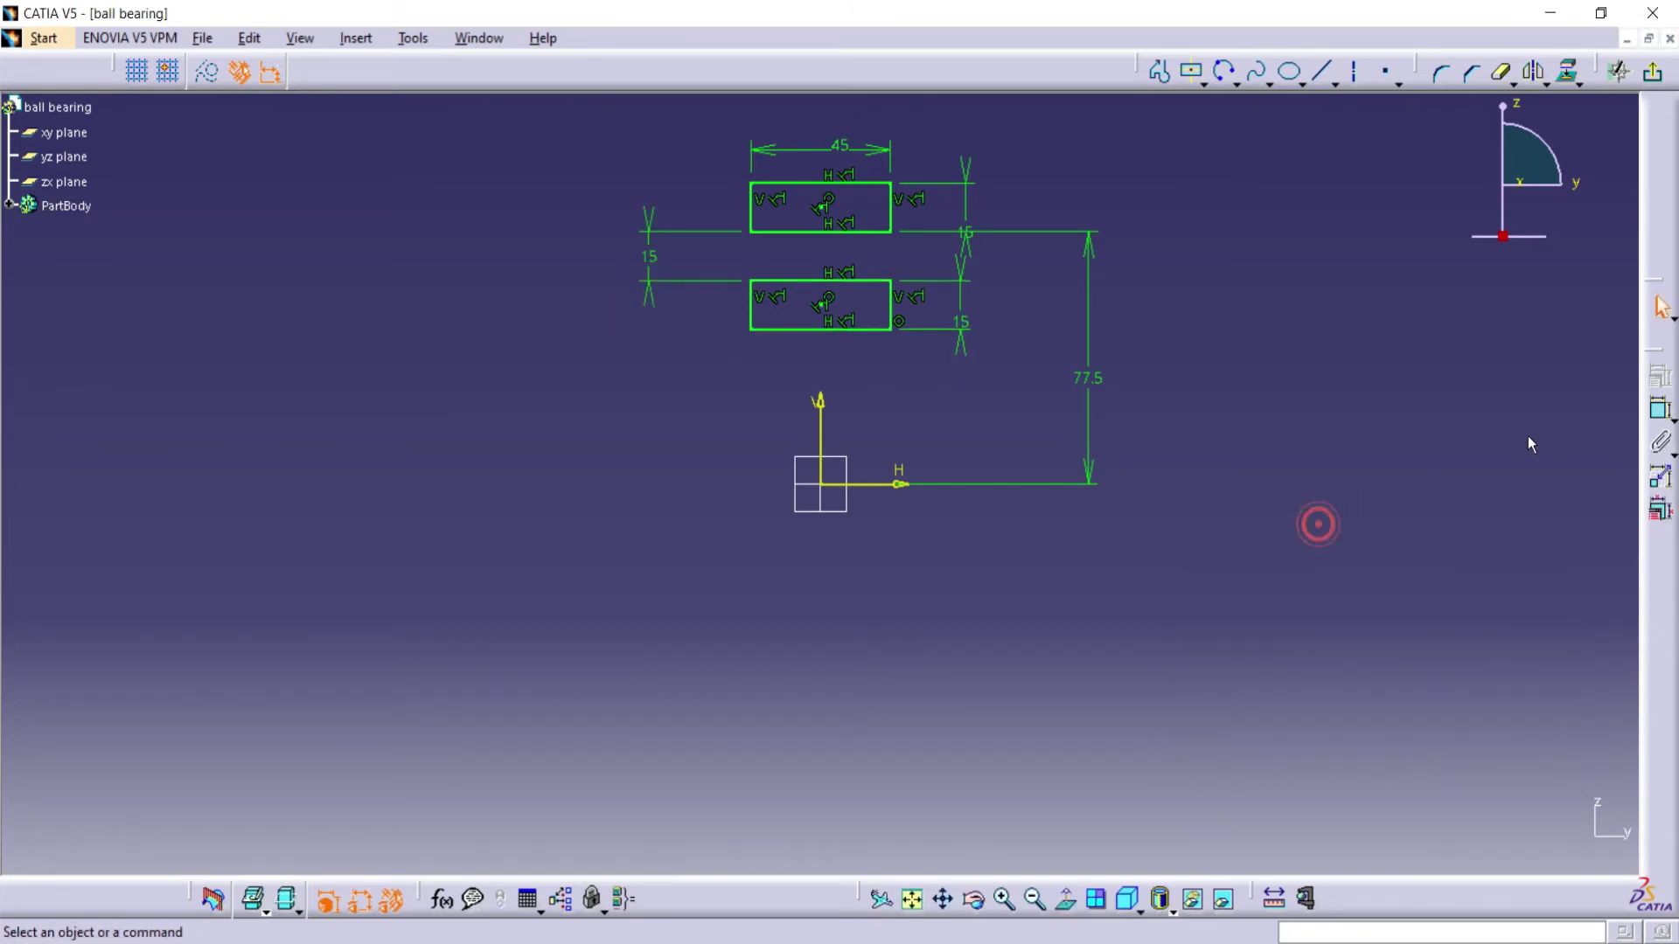
left_click(1258, 71)
left_click(1236, 83)
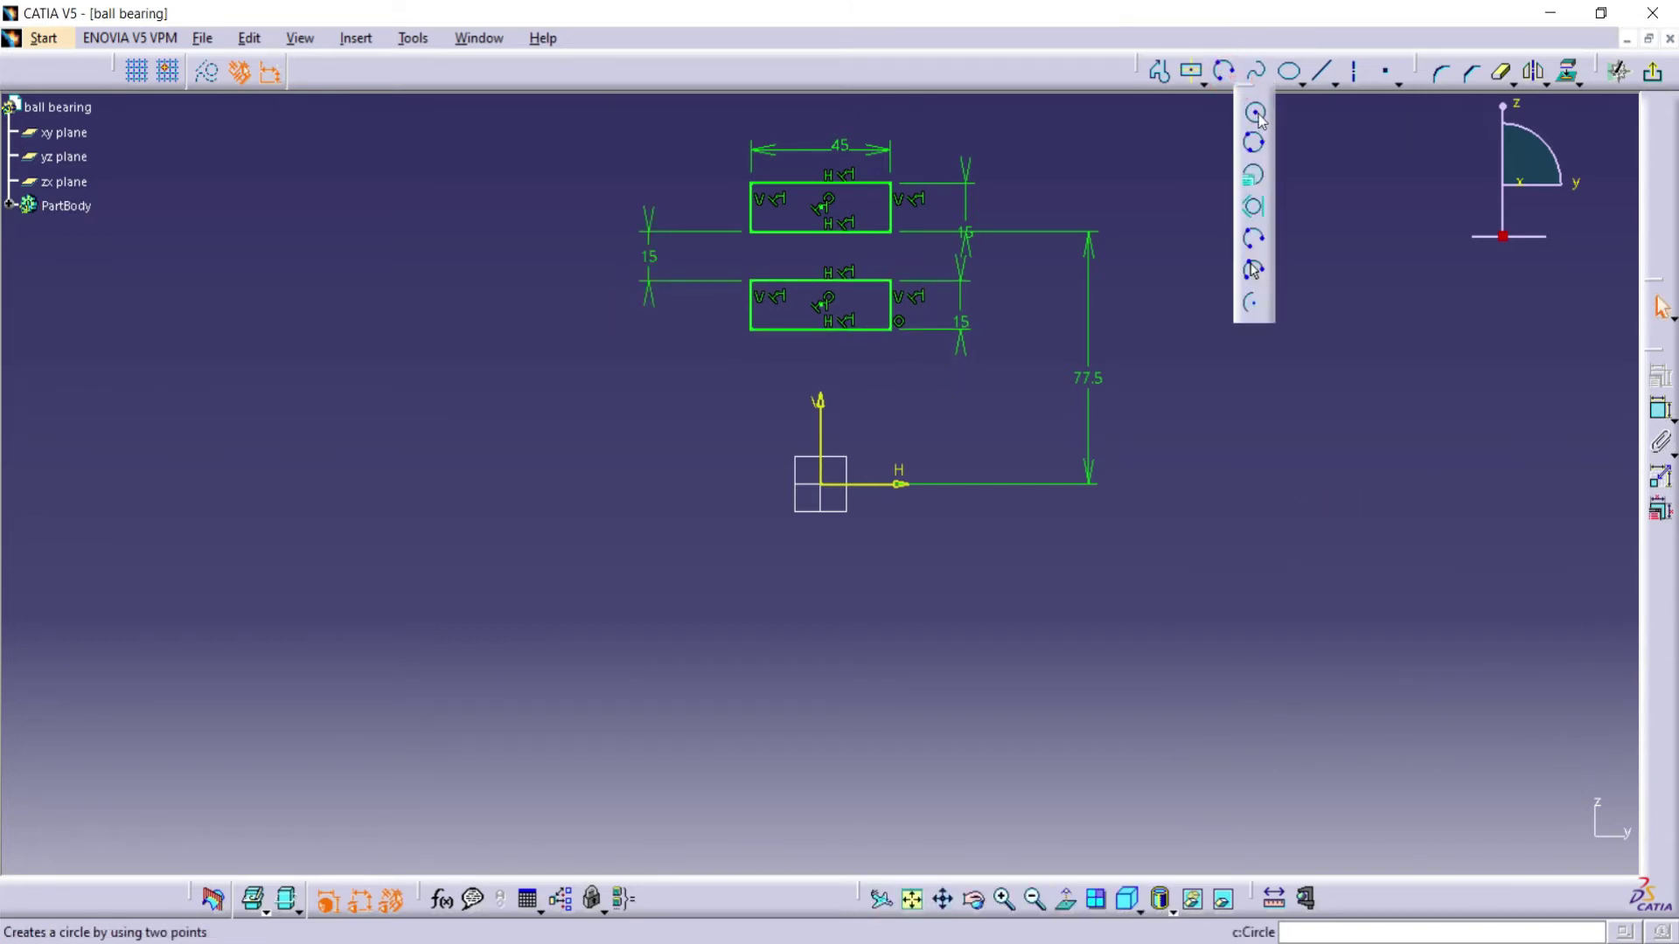
Draw a circle between the rectangles with a diameter of 30
left_click(1257, 106)
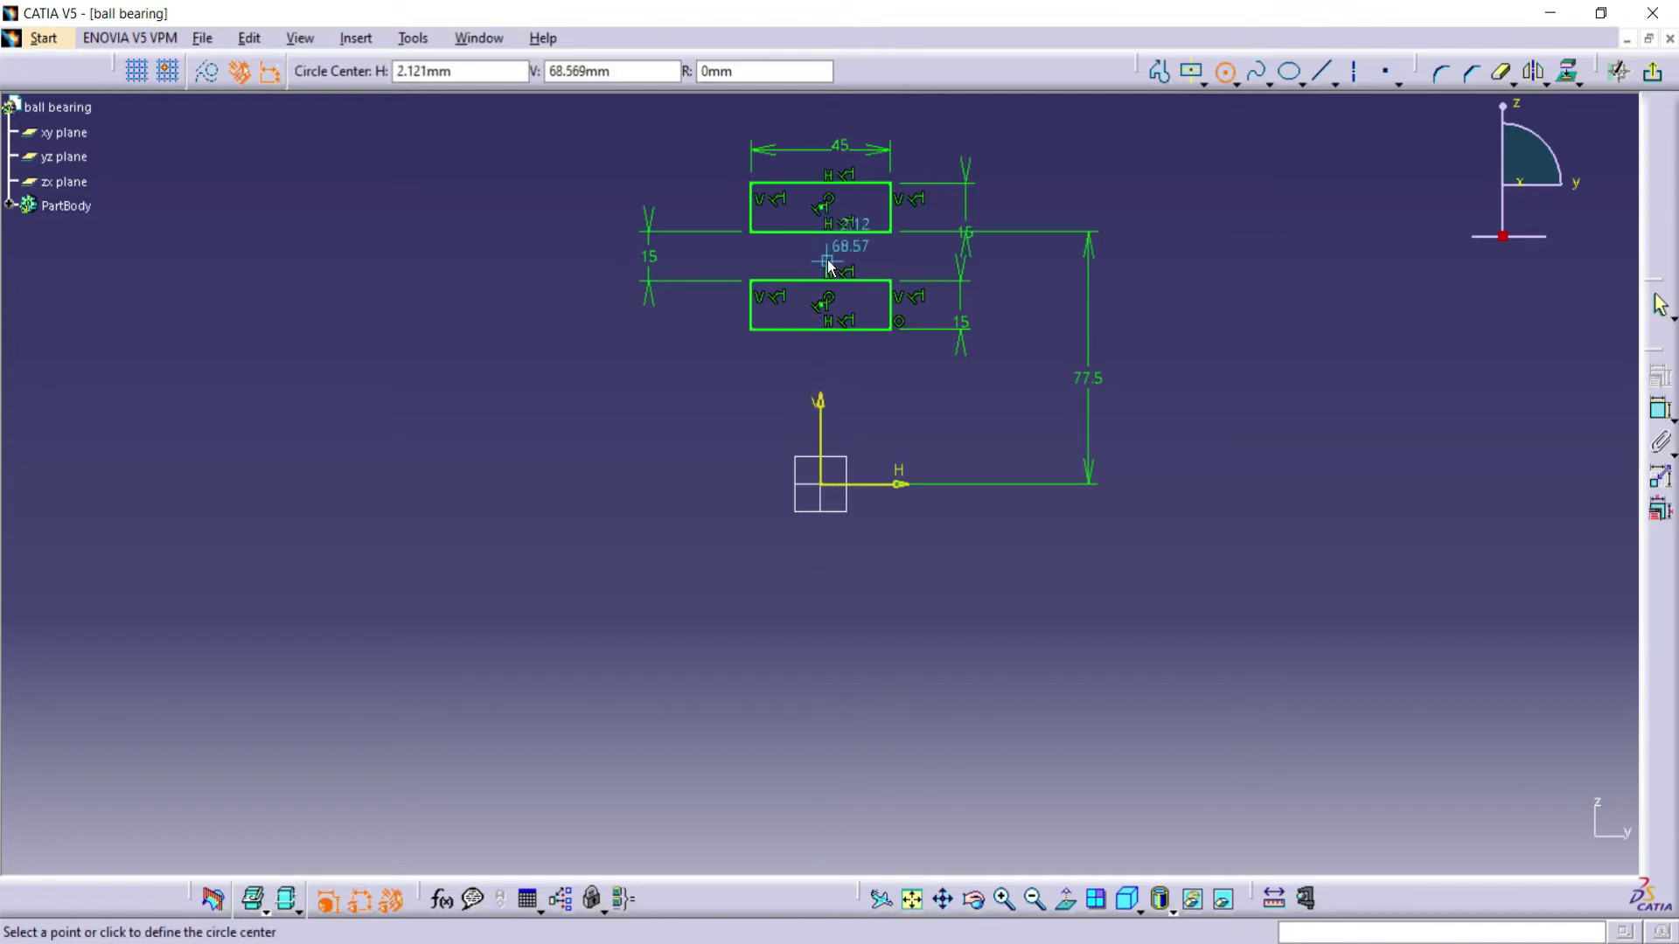
left_click(821, 260)
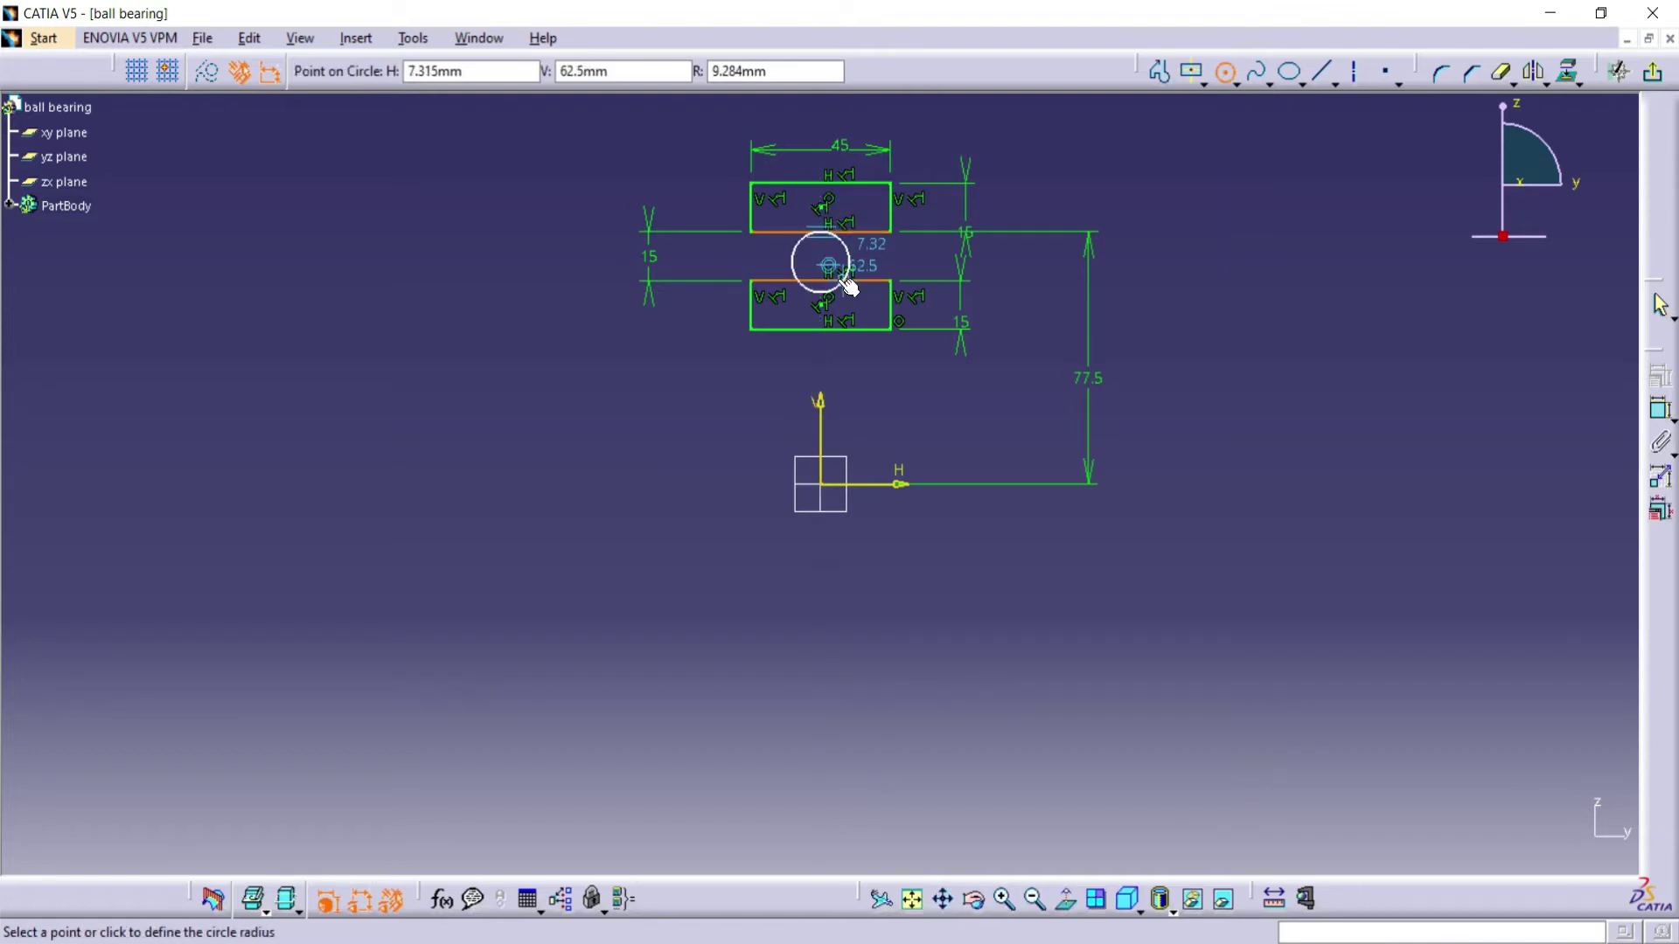
left_click(951, 314)
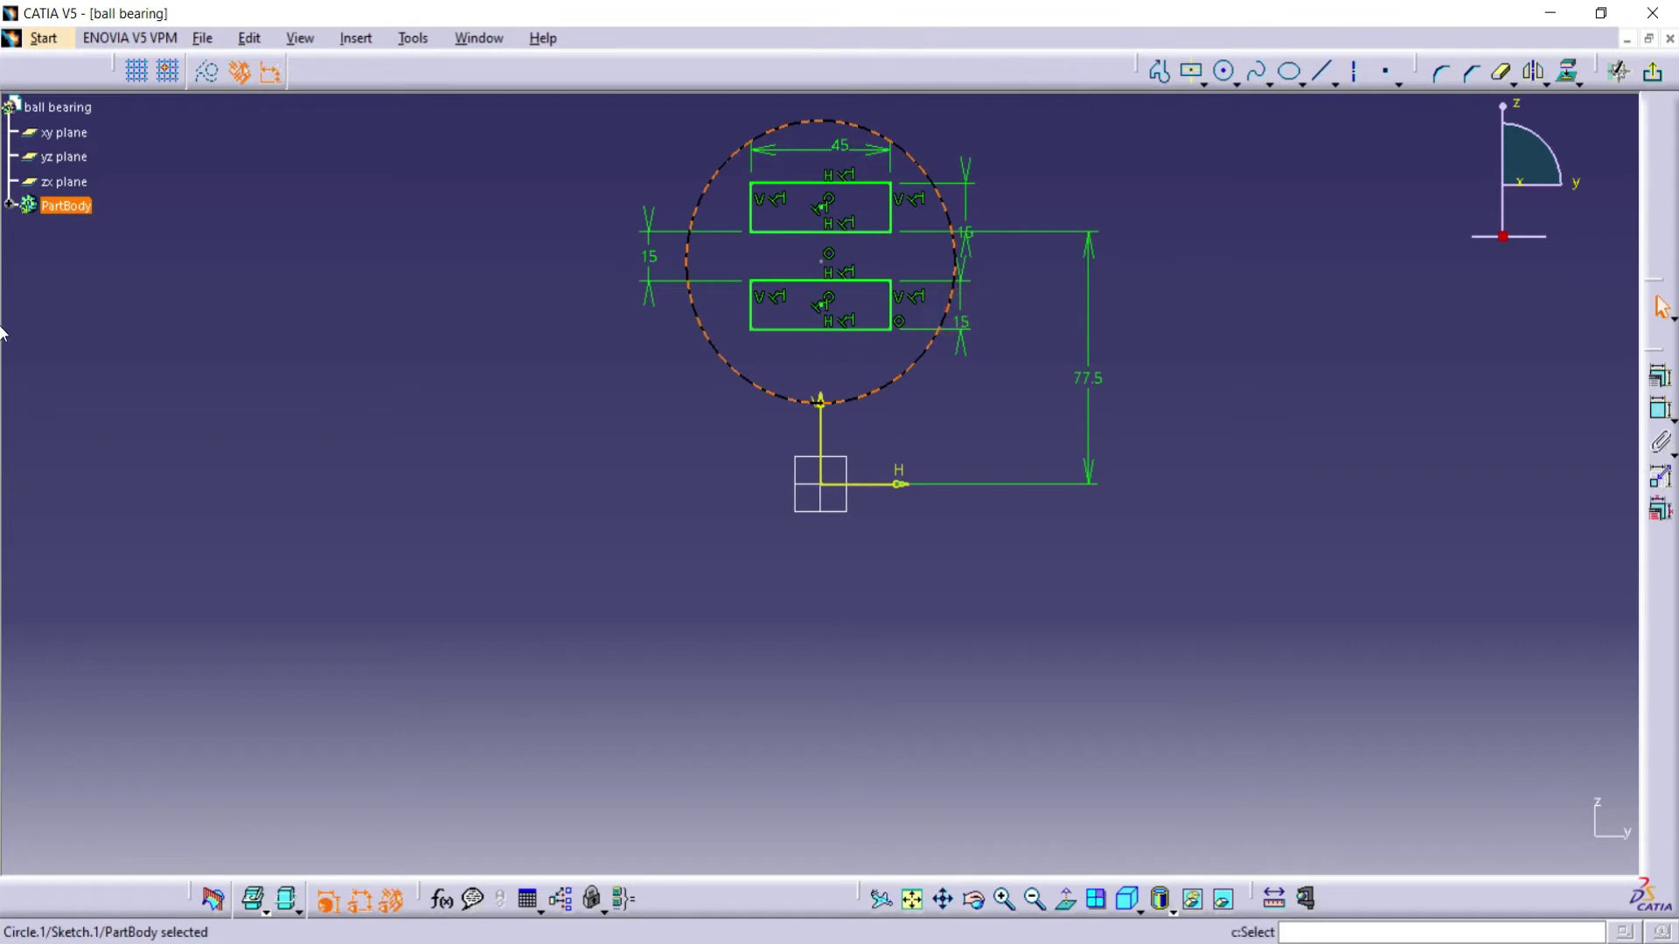
left_click(1659, 407)
left_click(1065, 172)
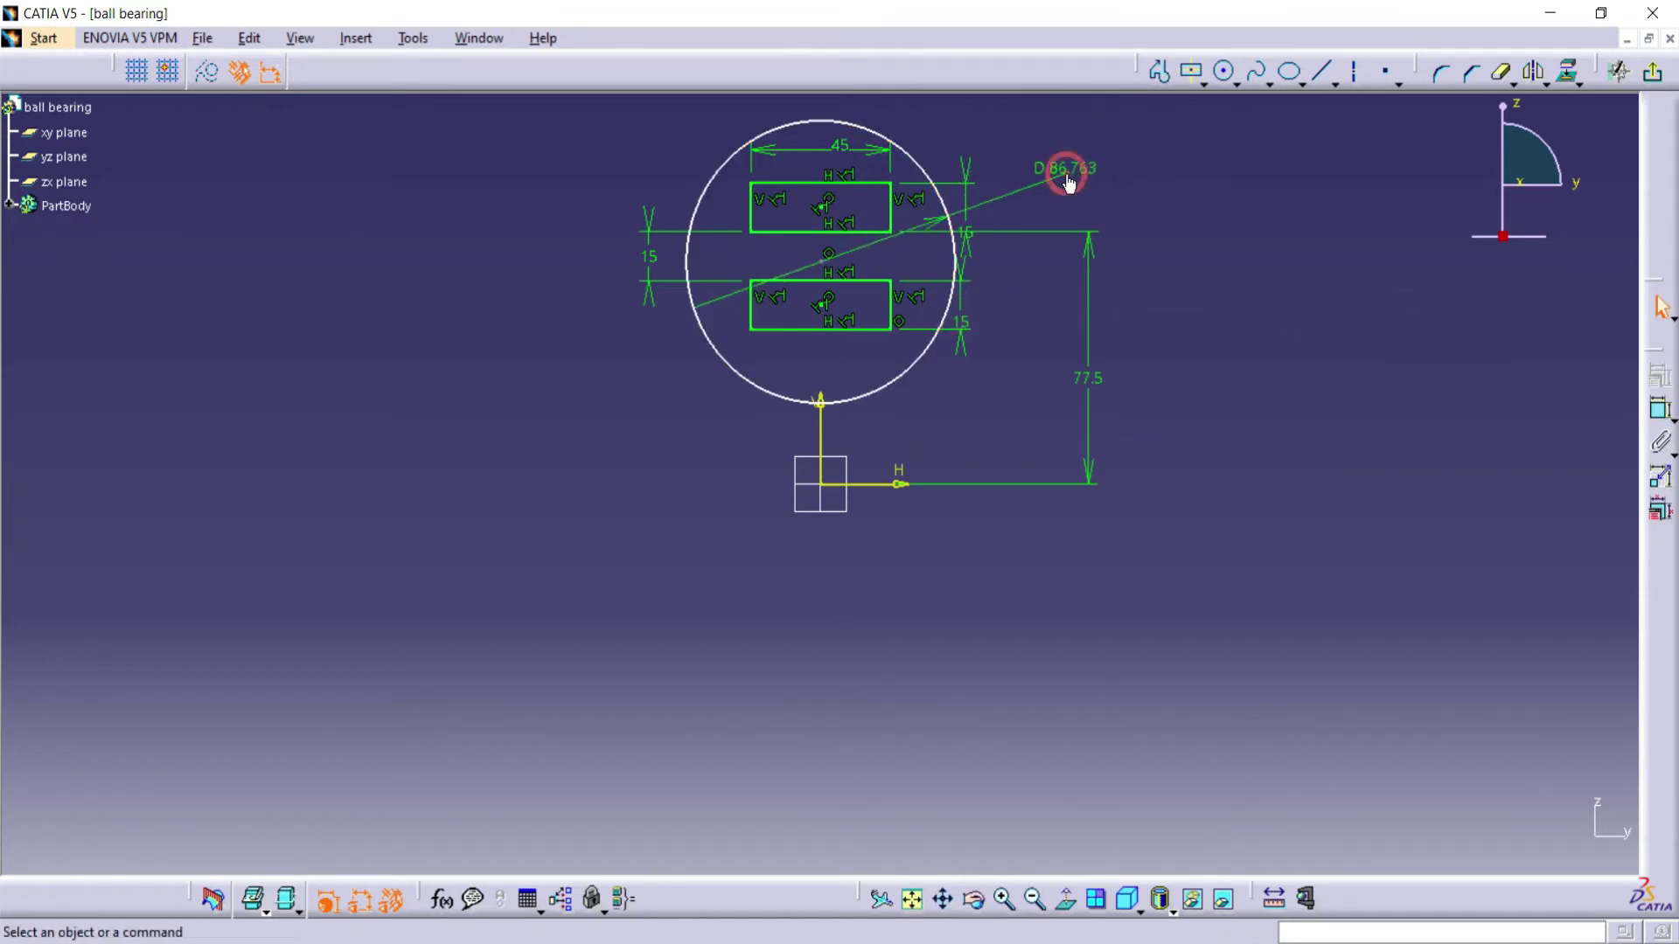
double_click(1065, 173)
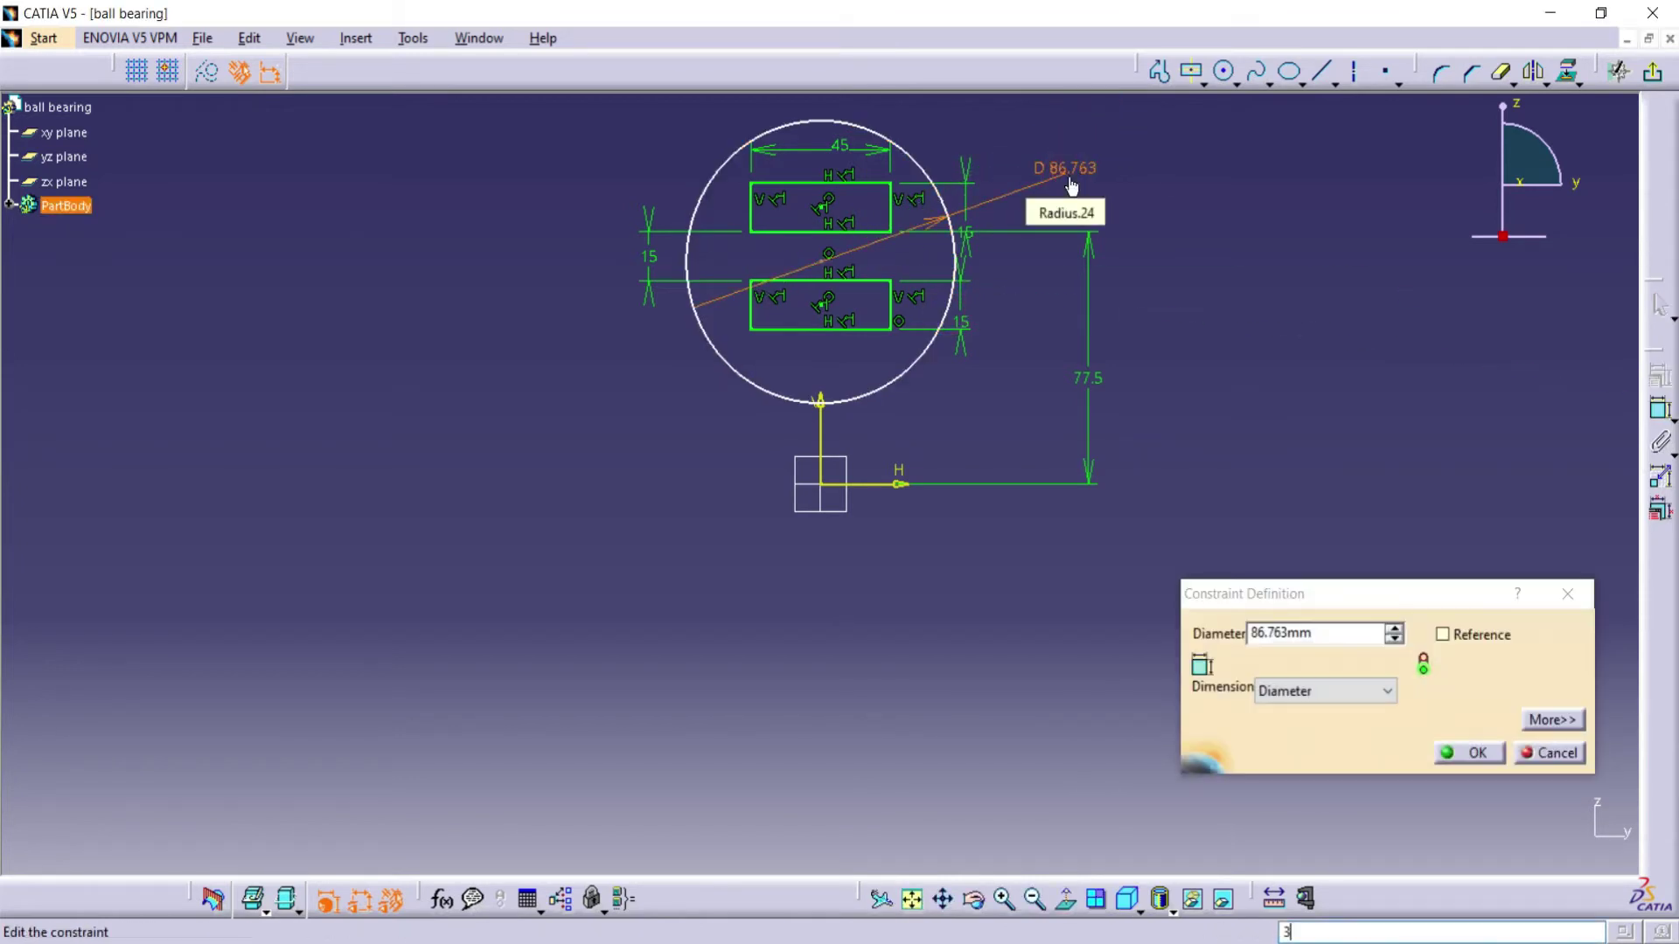
left_click(1366, 632)
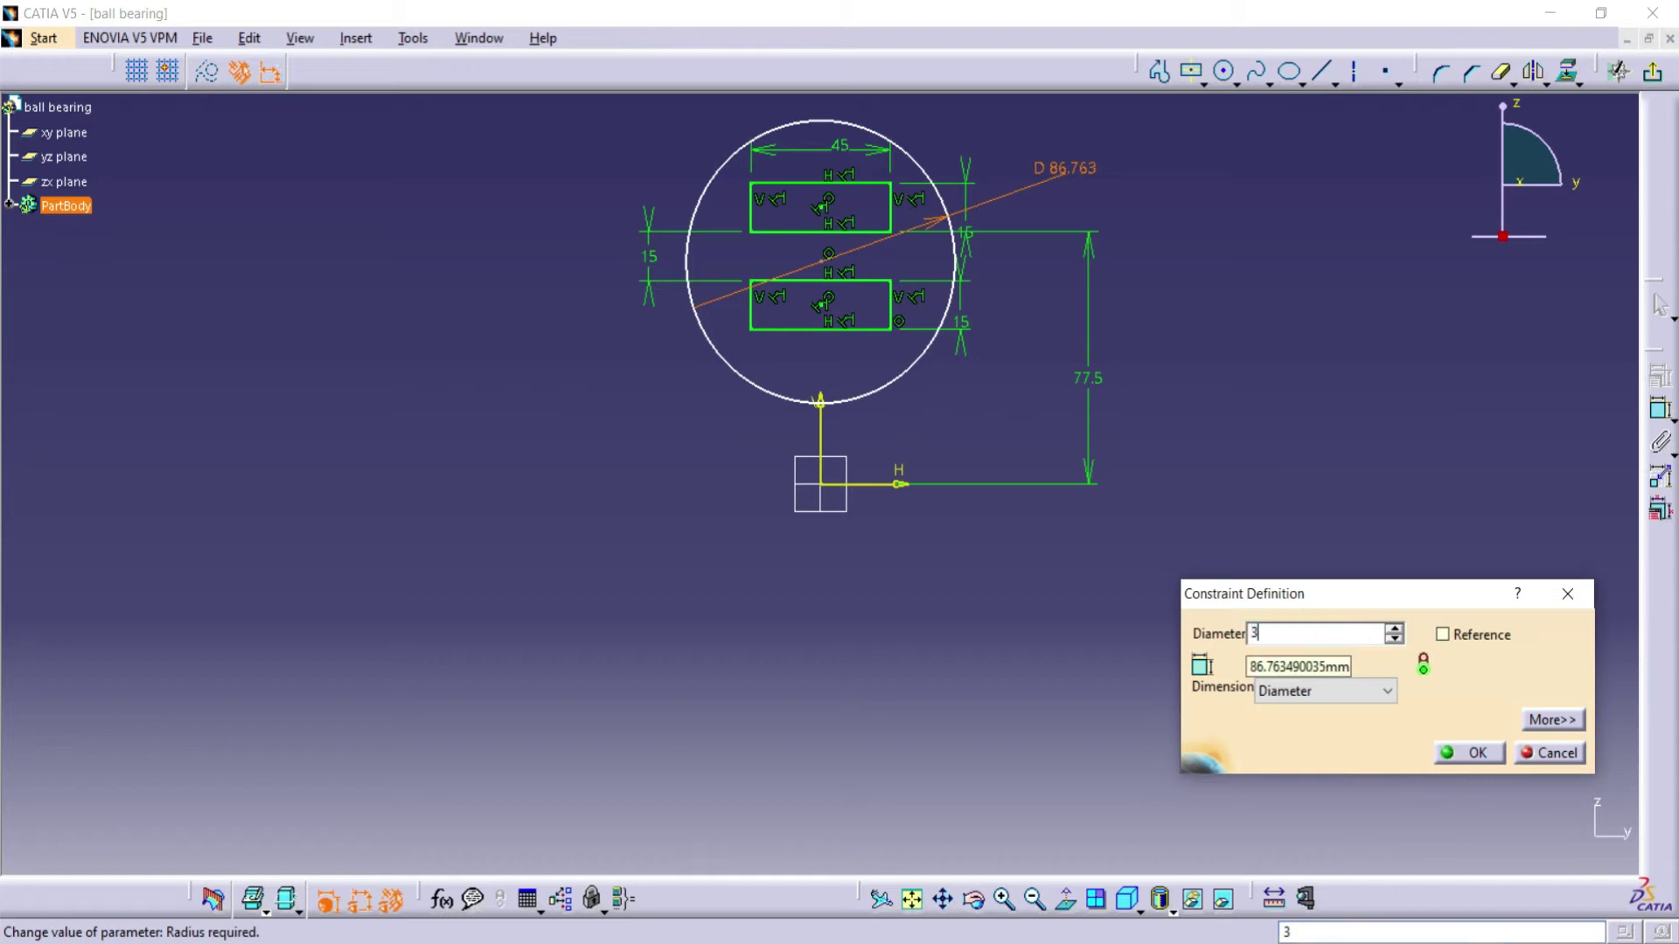
key("Return")
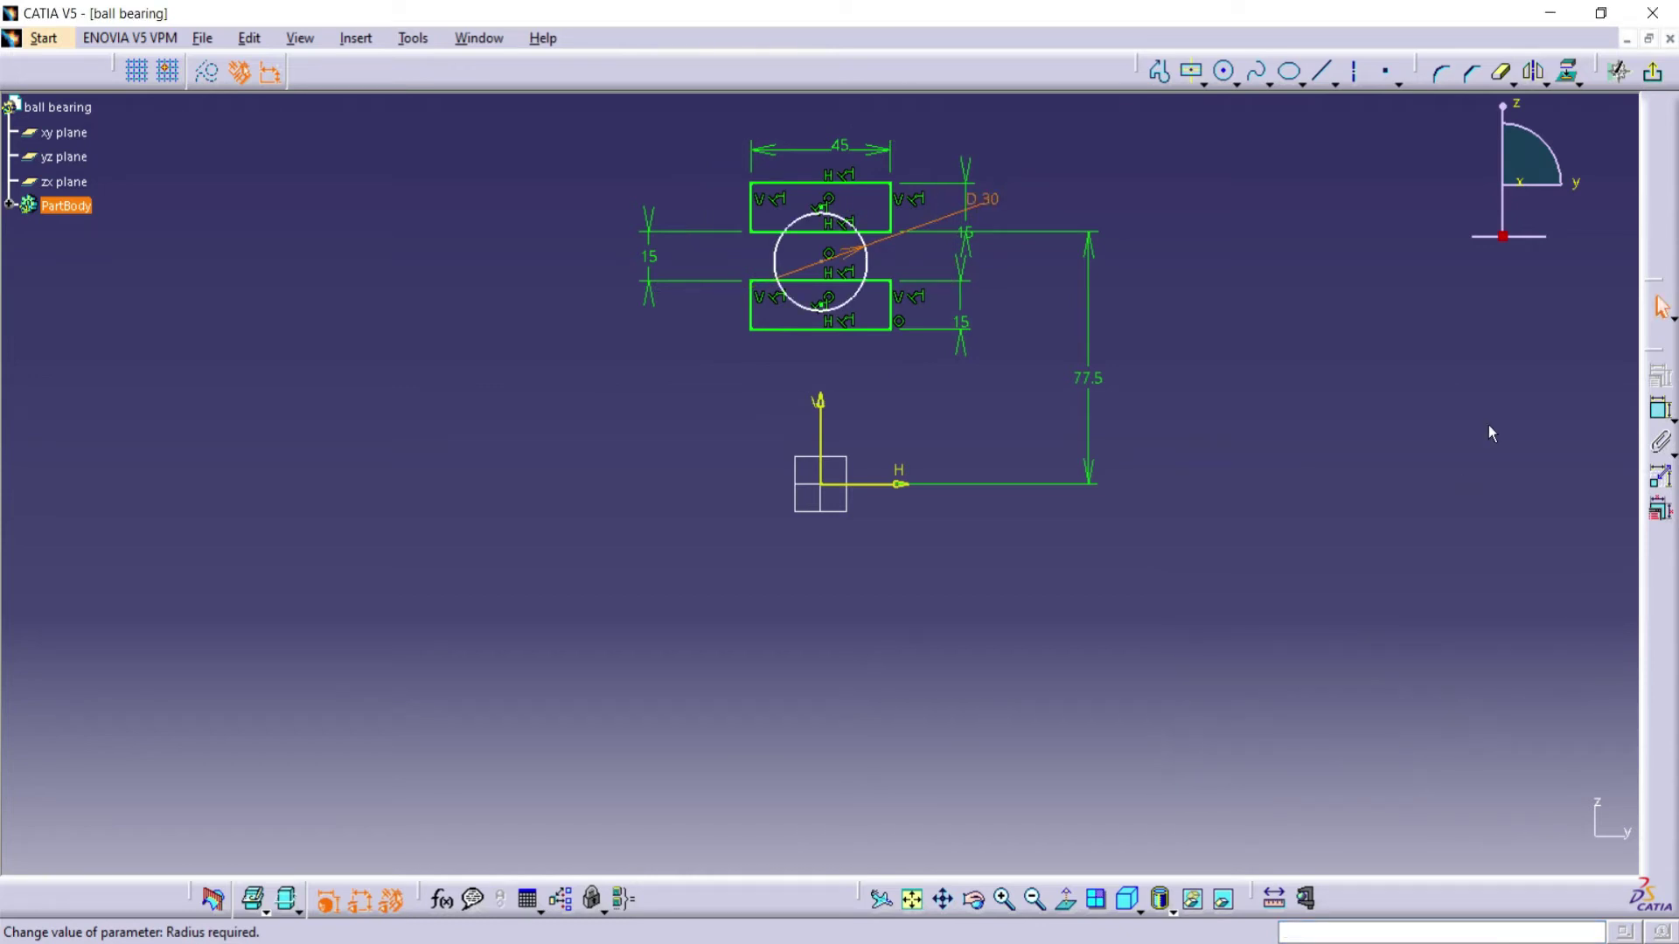
Dimension the circle's centre 70 mm above the horizontal axis
left_click(1659, 408)
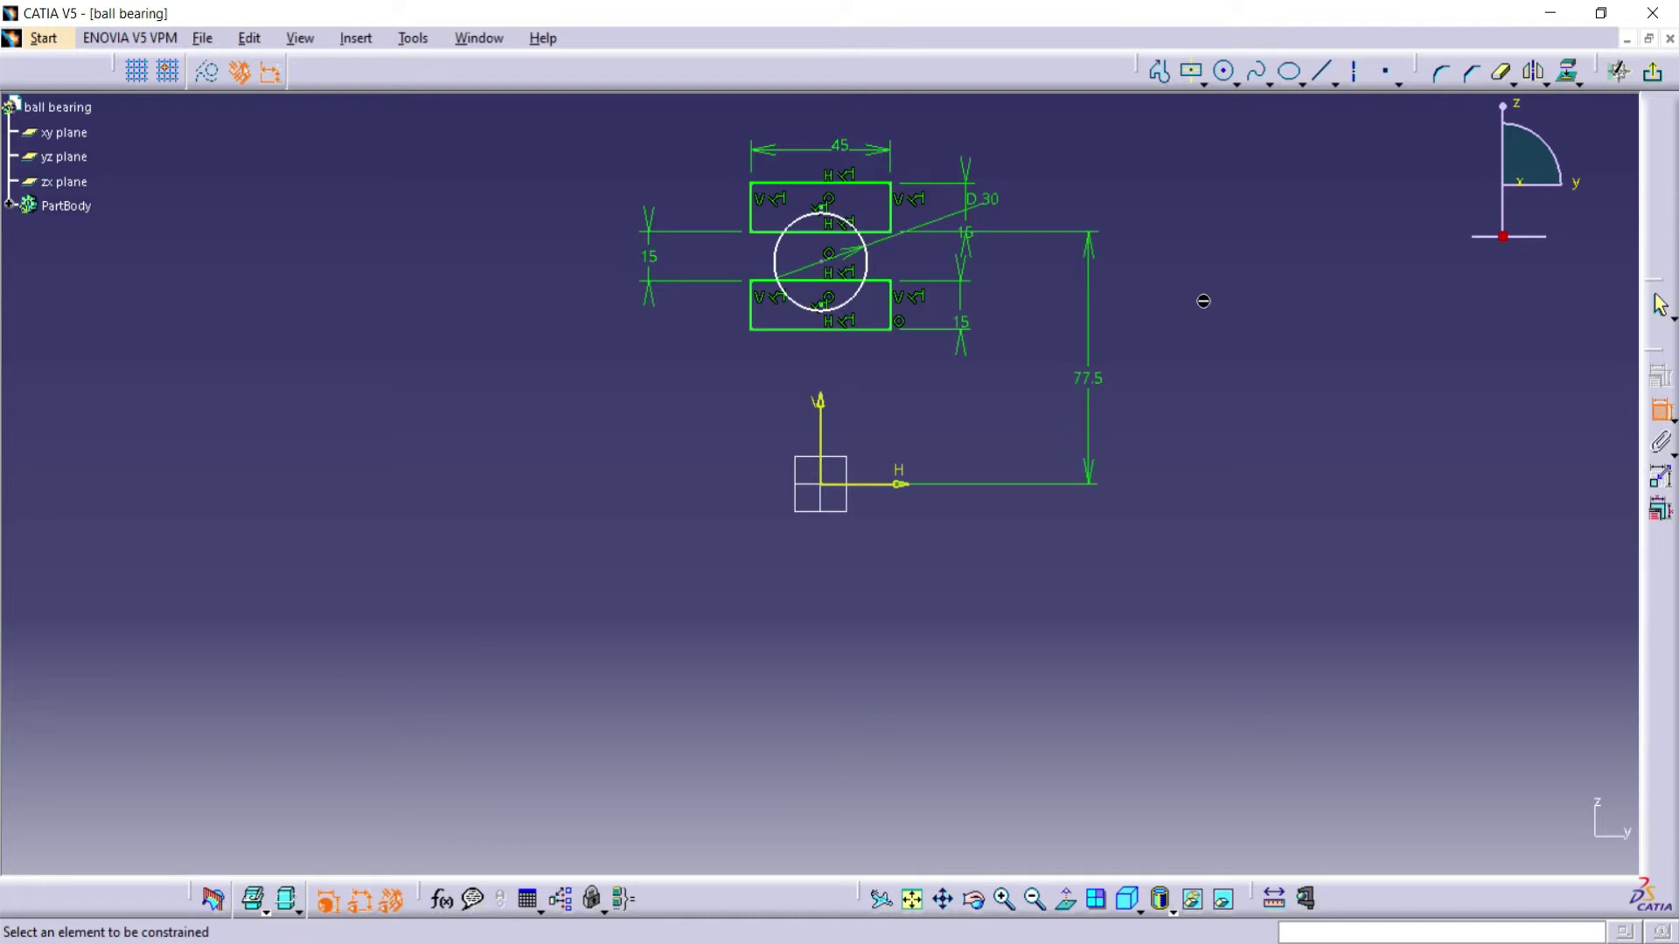
left_click(821, 258)
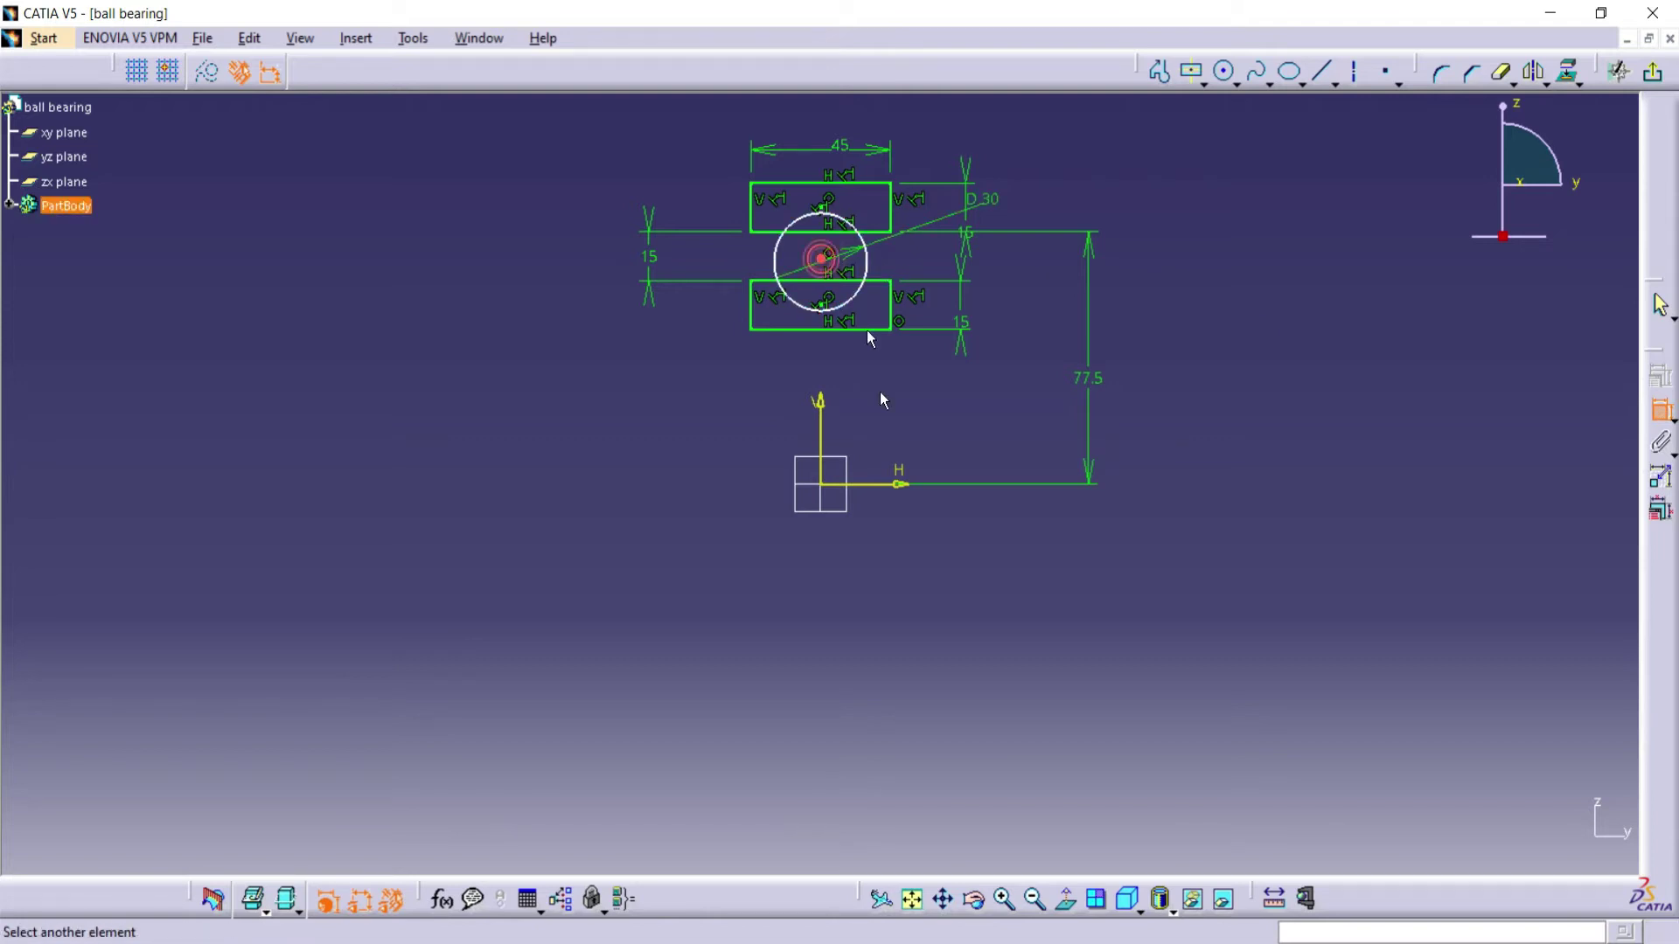
left_click(909, 477)
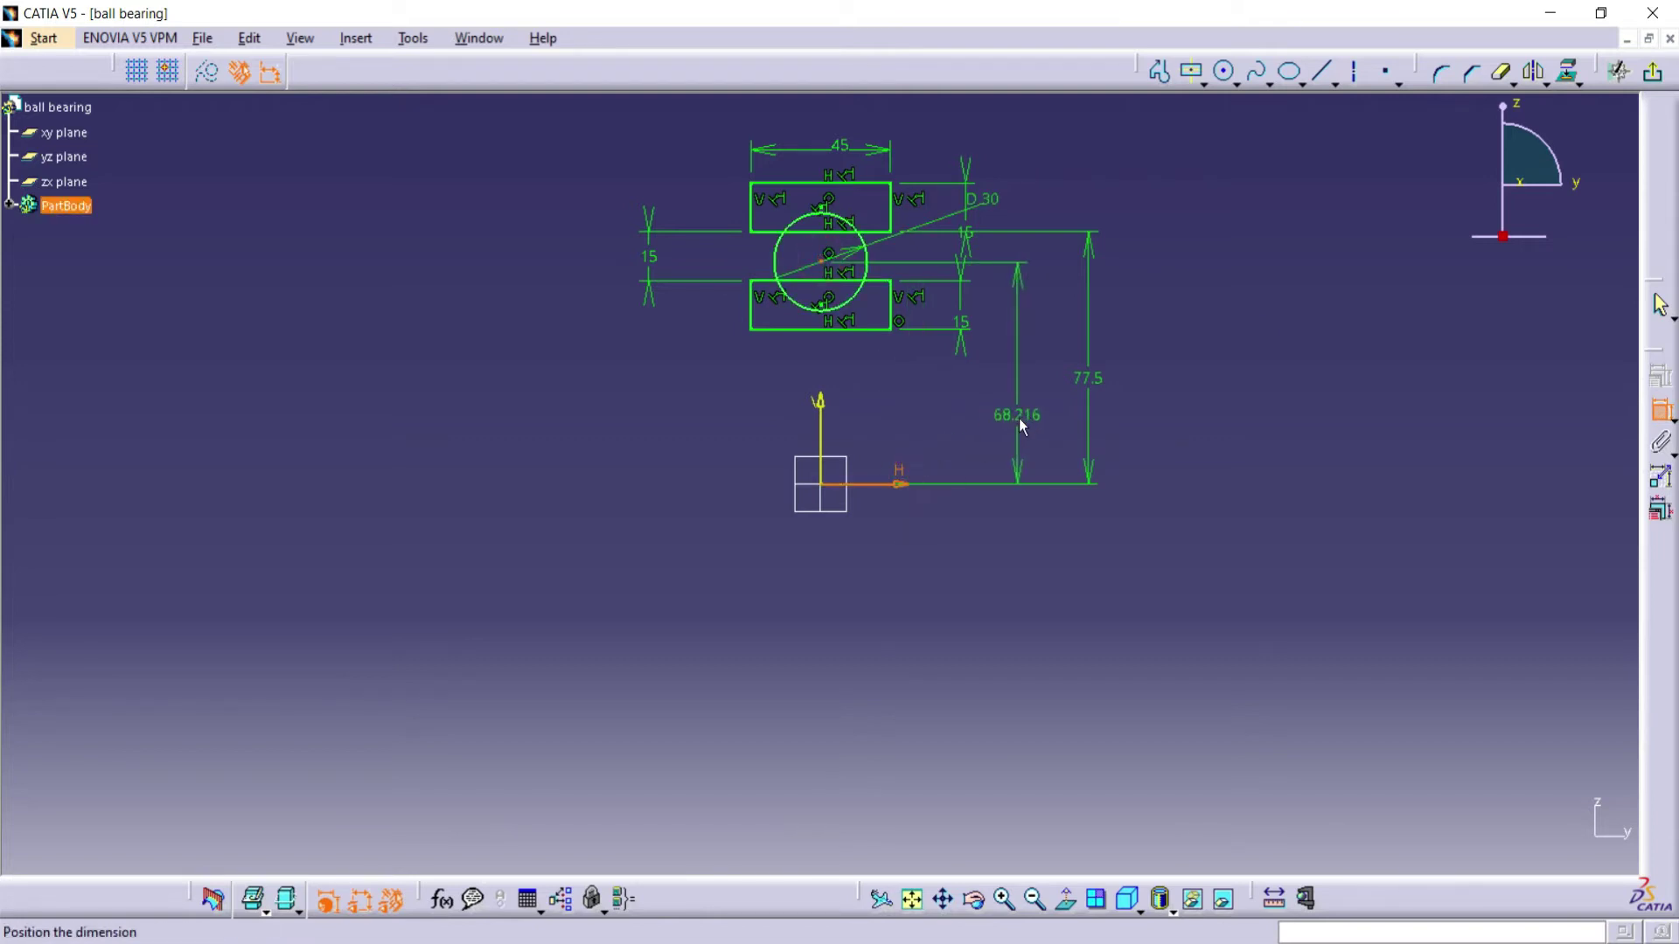
left_click(1019, 421)
double_click(1020, 422)
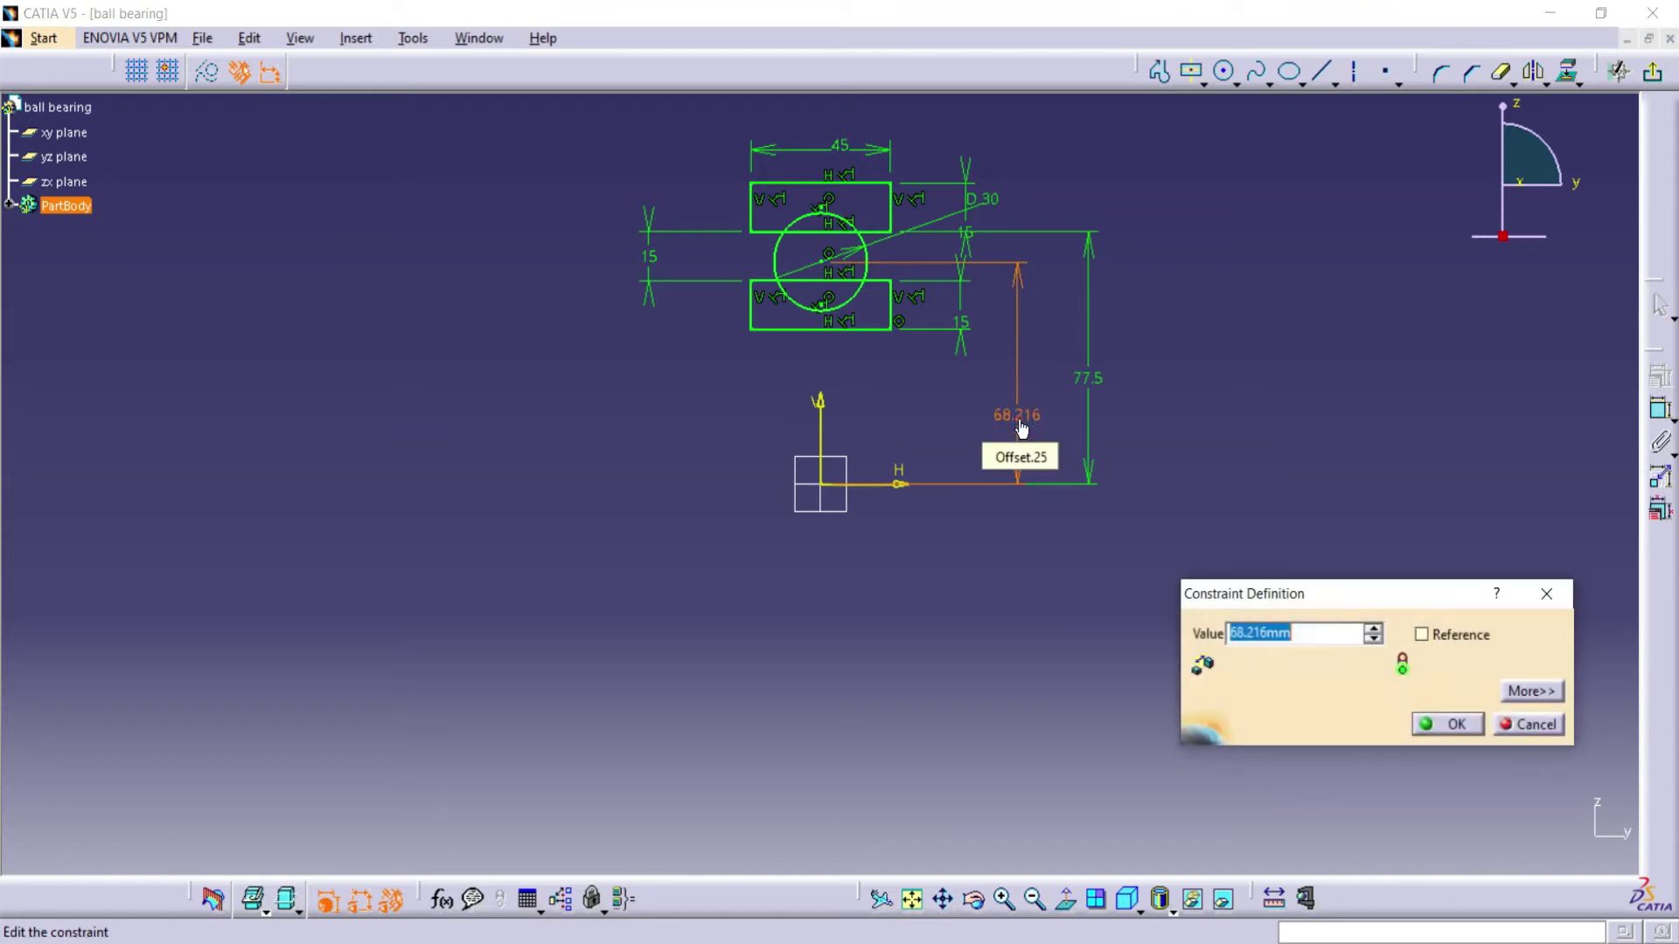
type("70")
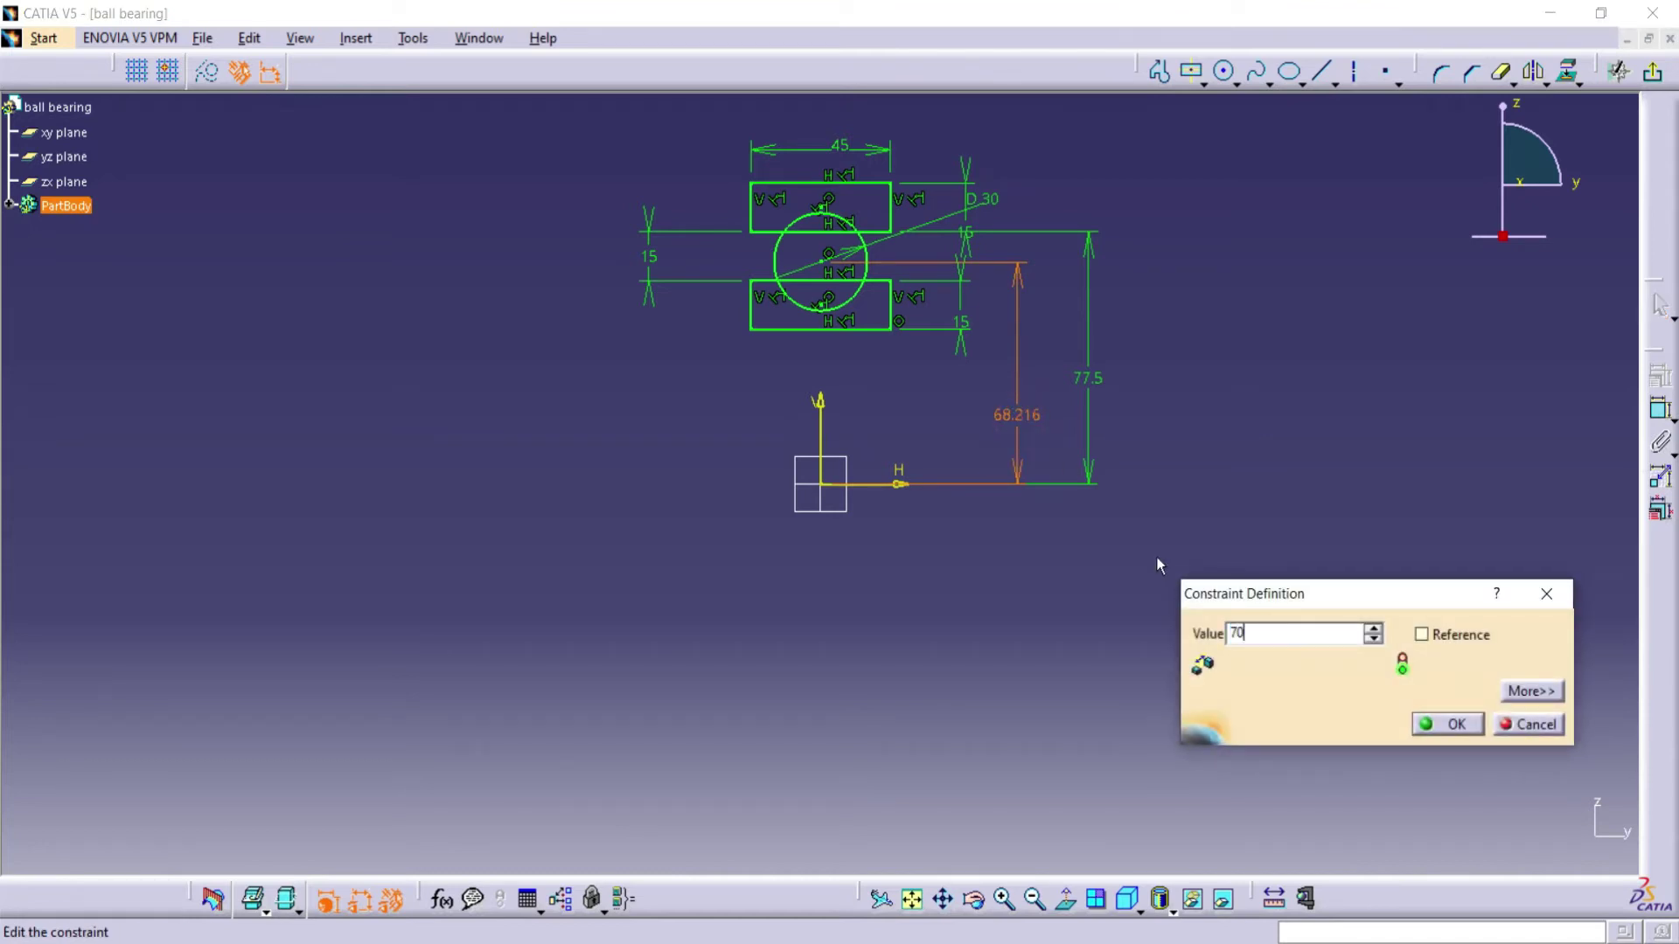
left_click(1445, 725)
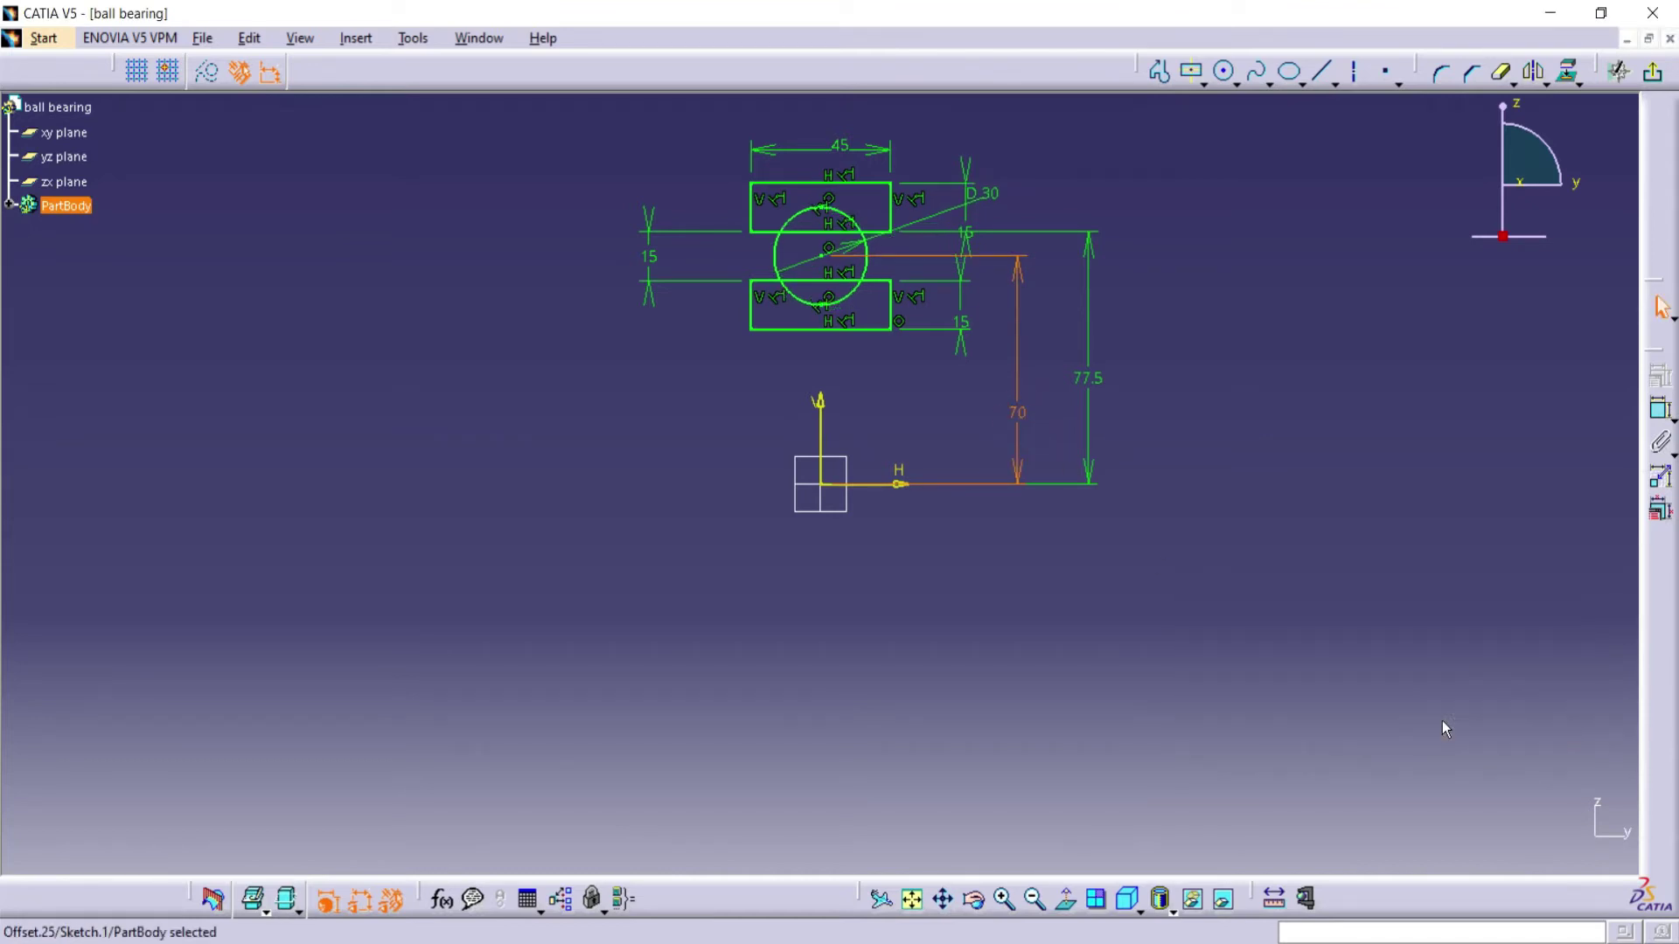
Quick Trim both rectangle edges inside the circle and the circle arc between them
left_click(1501, 72)
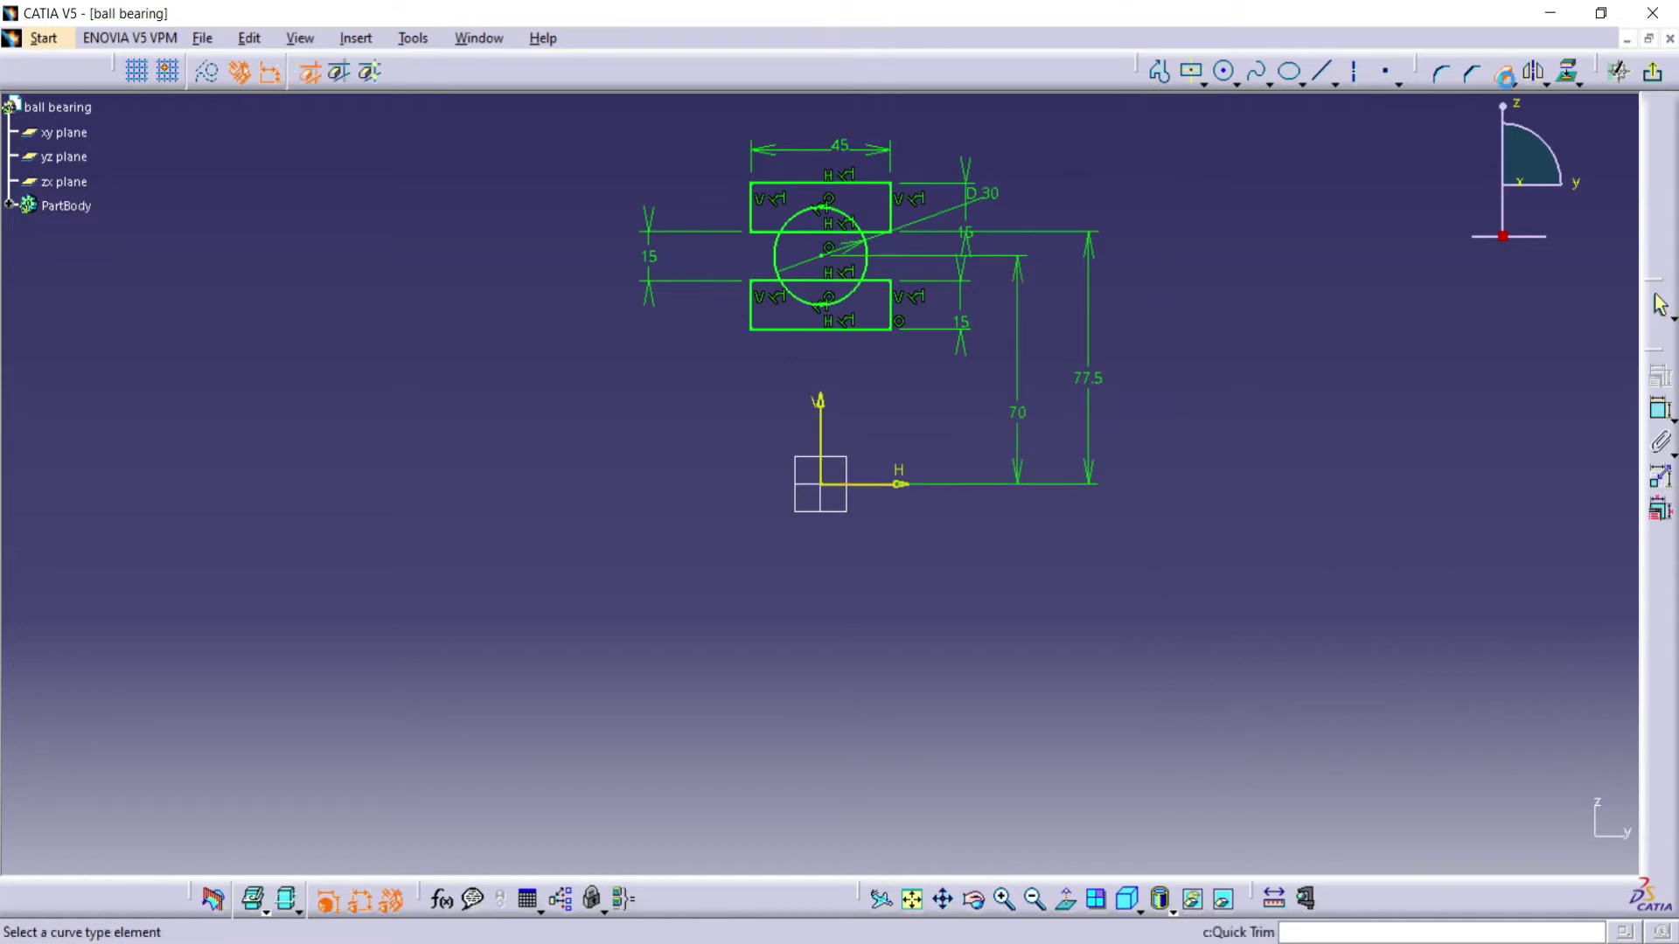
left_click(852, 232)
left_click(826, 282)
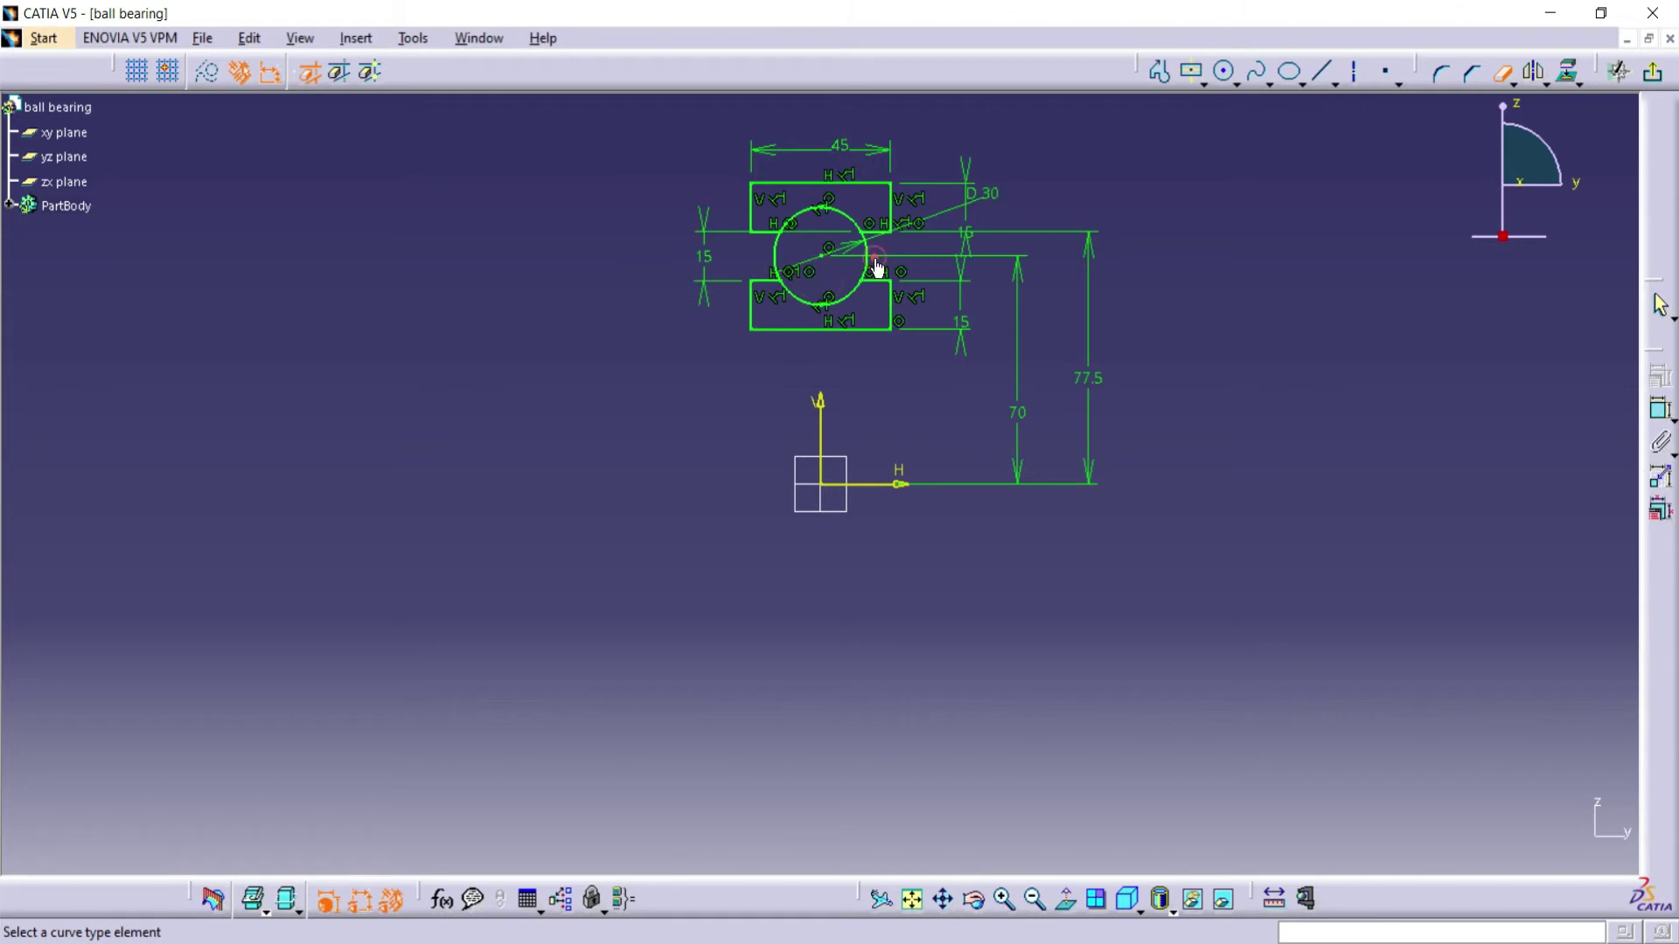
left_click(867, 257)
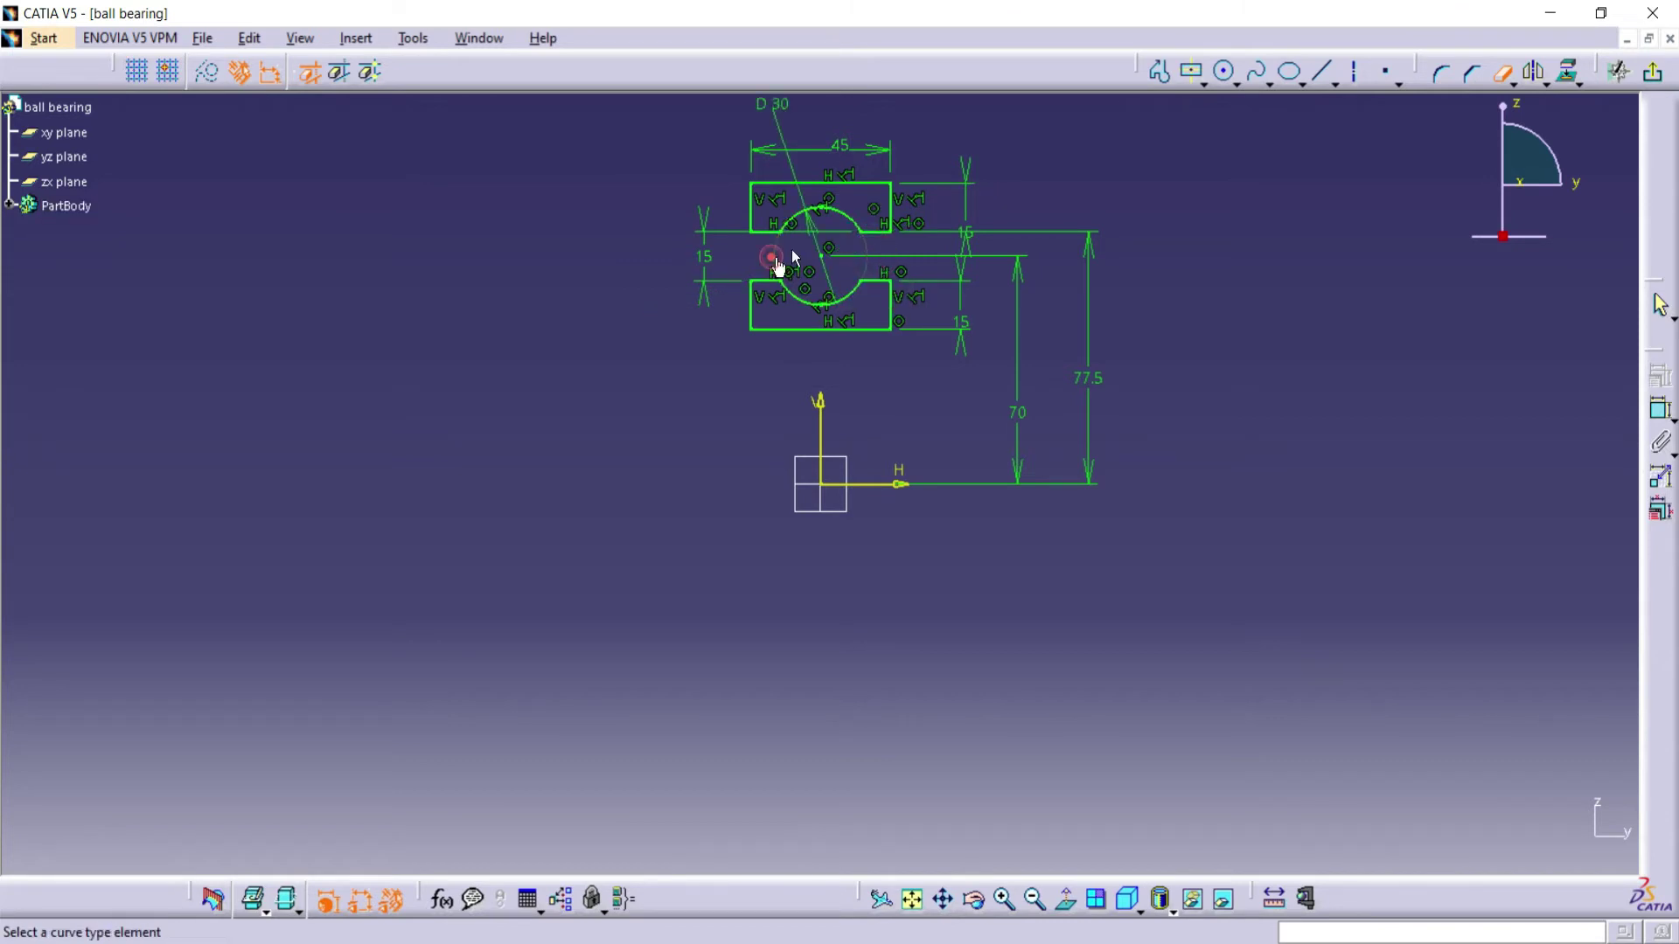
left_click(1502, 71)
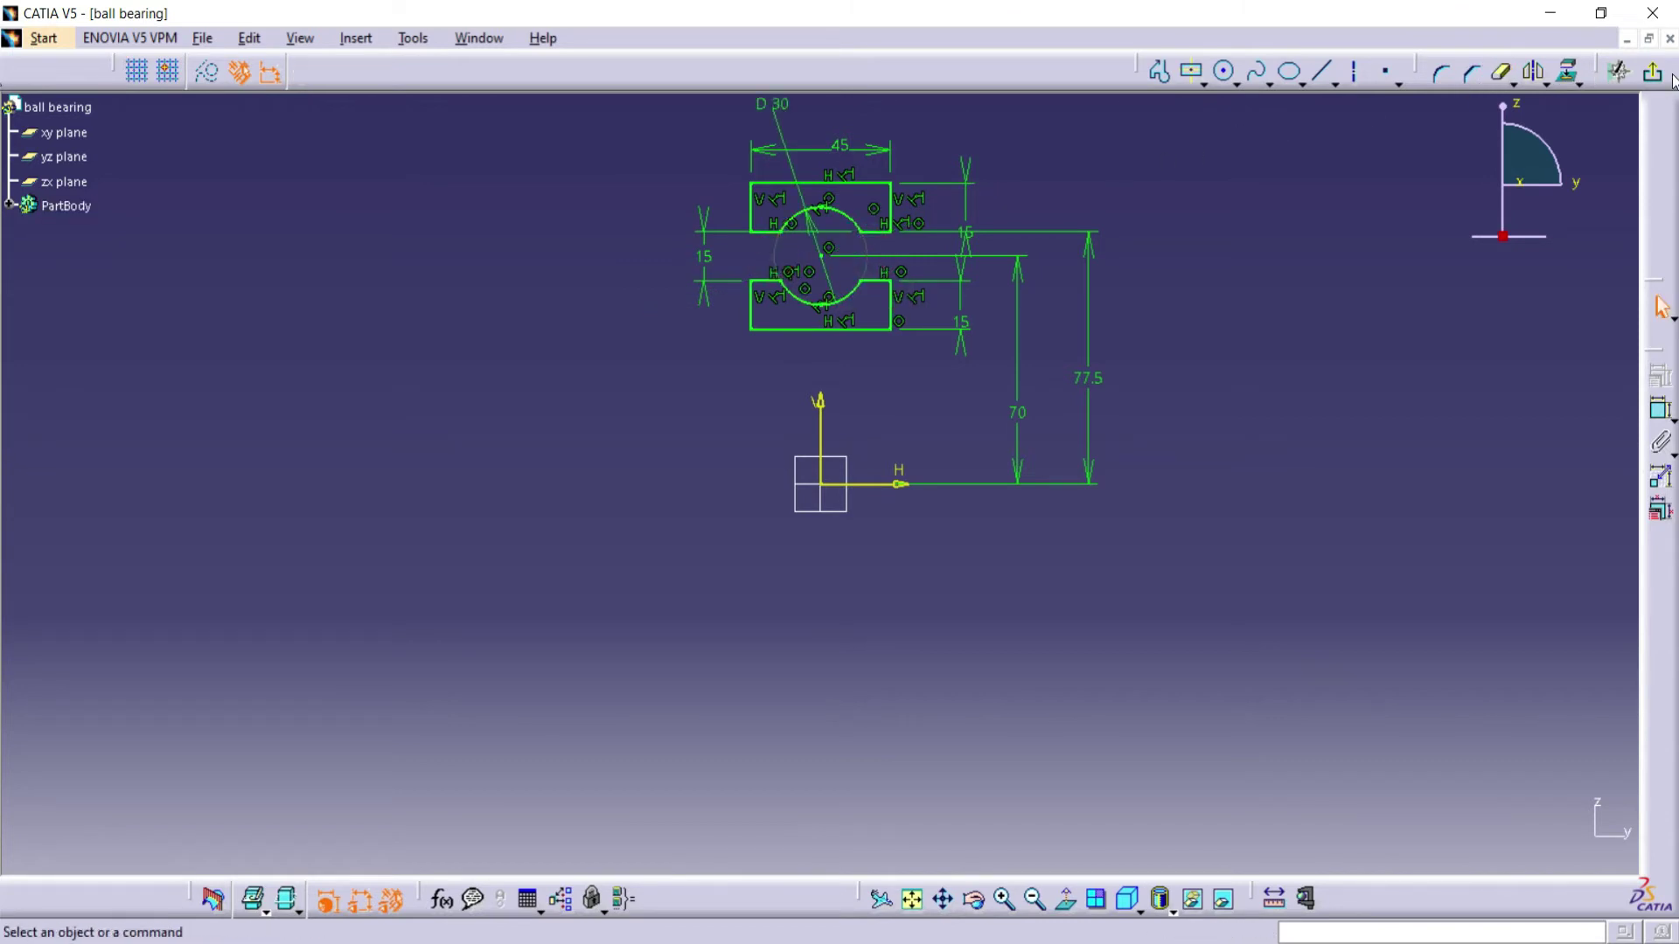
Revolve the sketch as a 360° Shaft about the horizontal axis into the two rings
left_click(1658, 73)
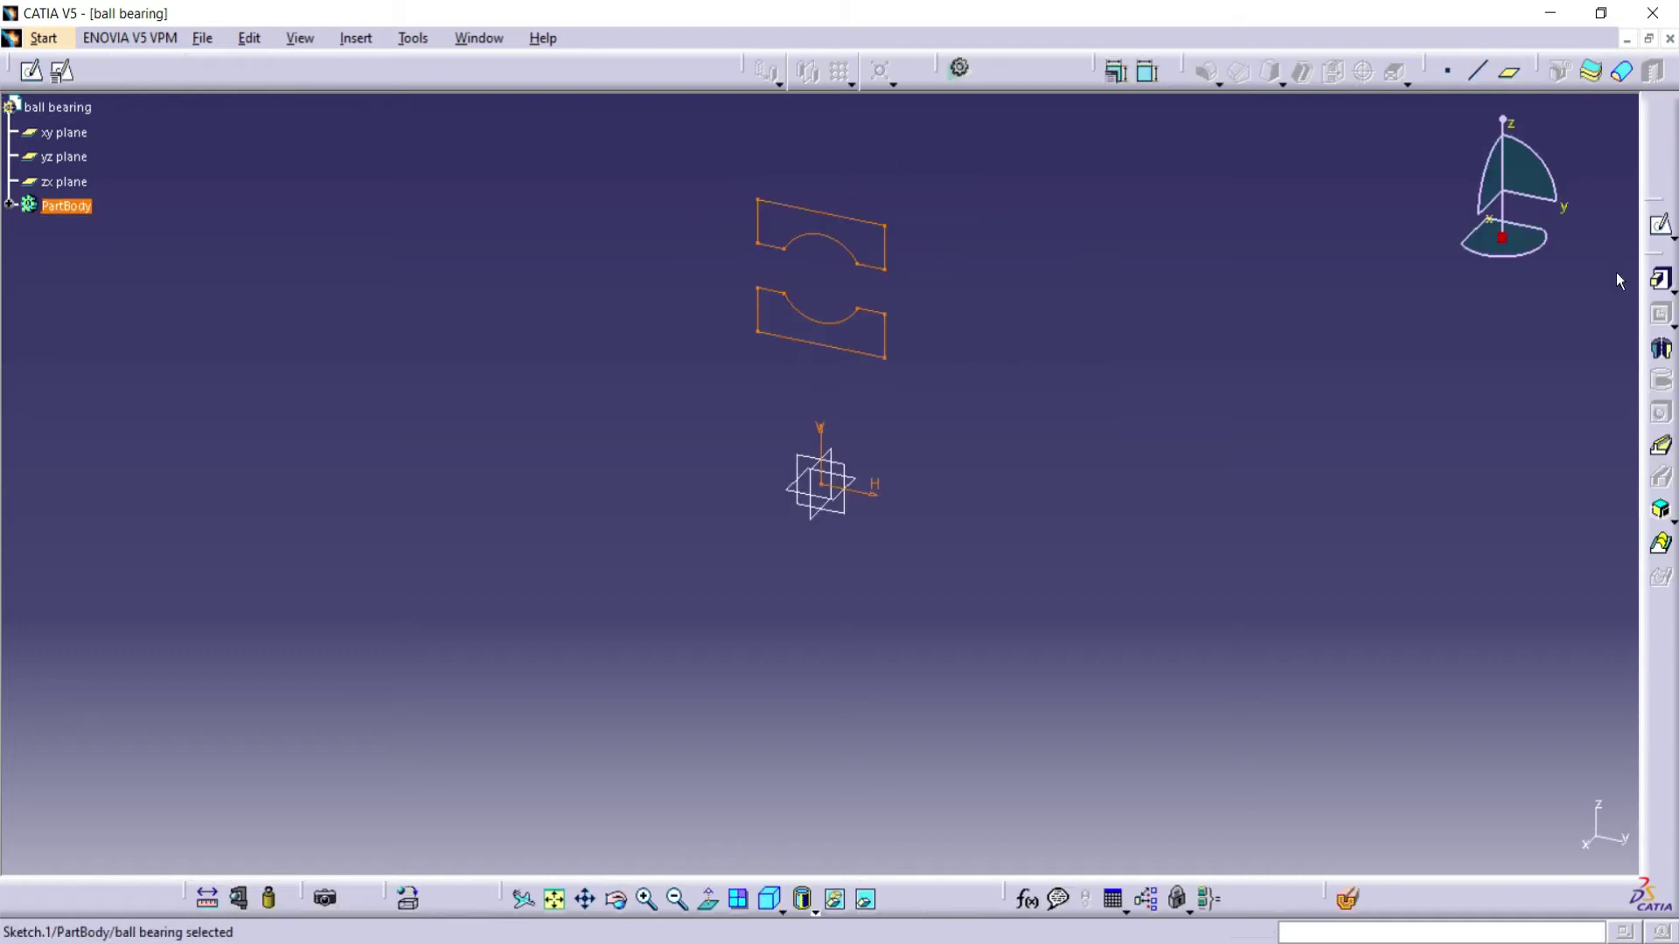
left_click(1660, 349)
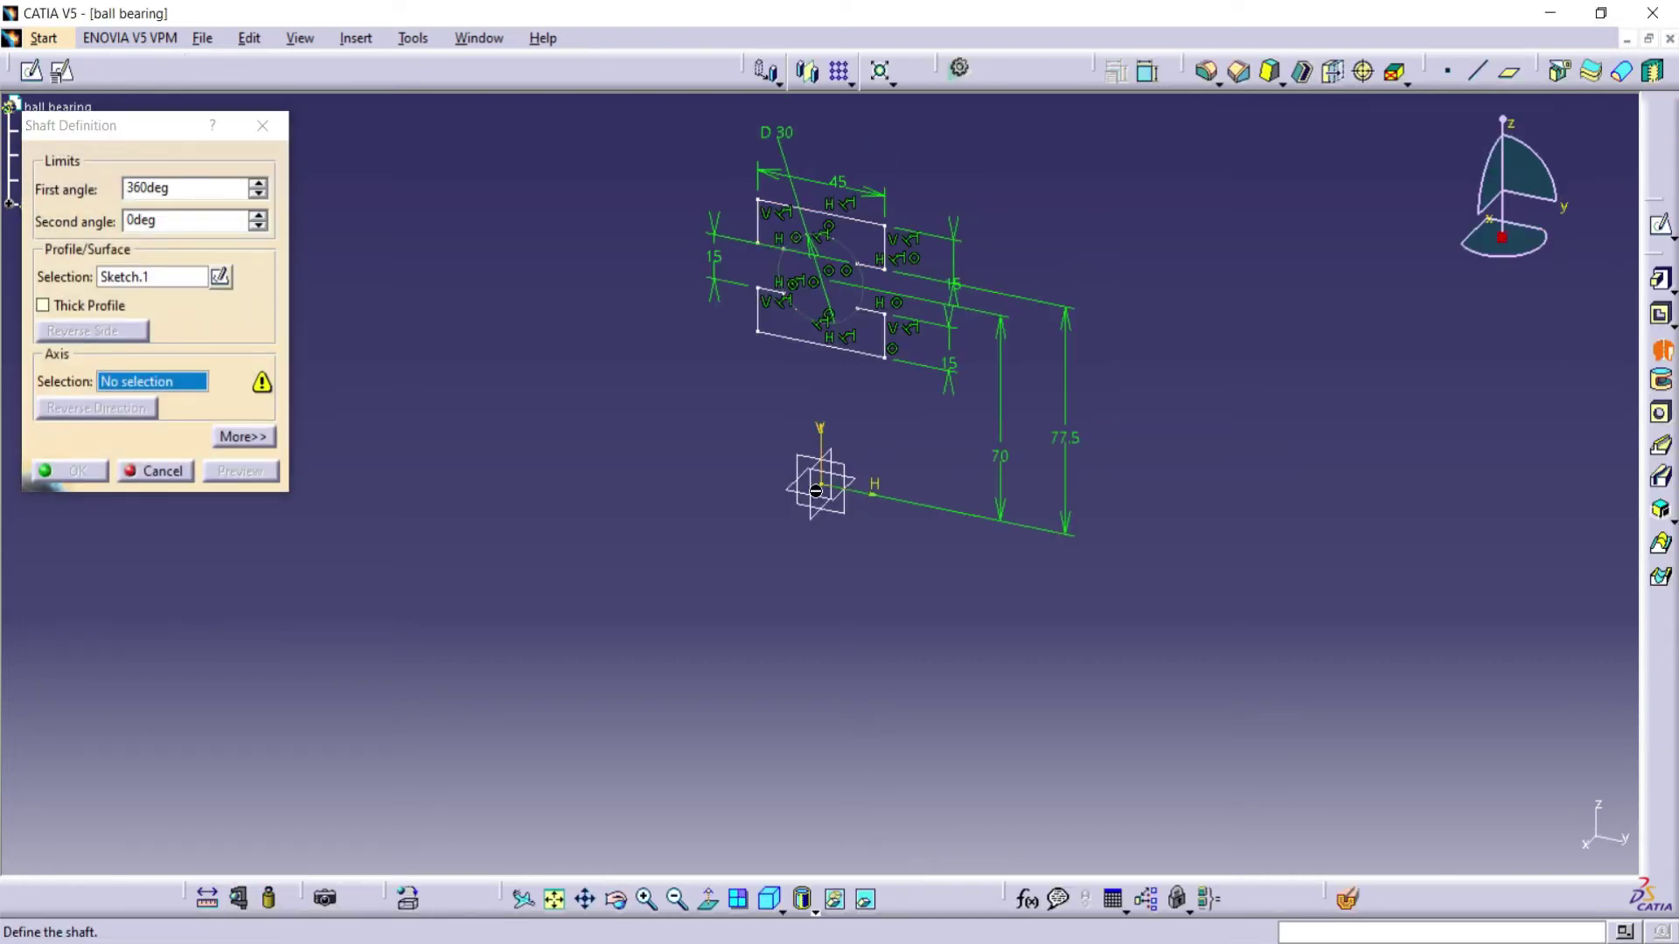
left_click(839, 495)
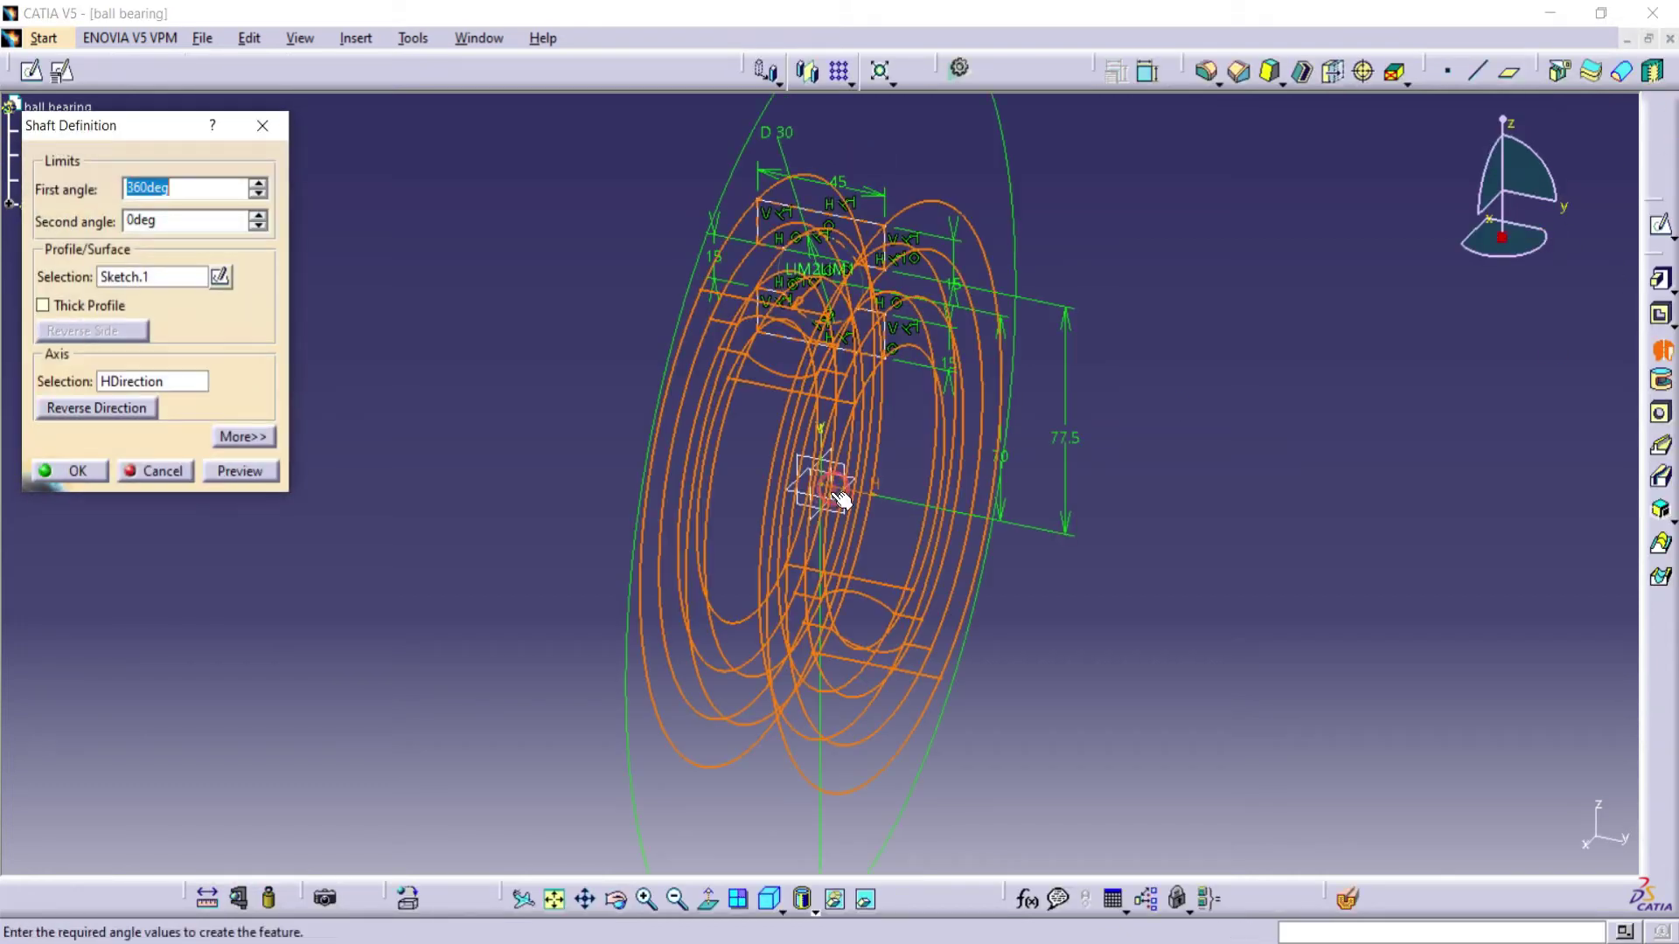
left_click(210, 477)
left_click(70, 471)
left_click(586, 506)
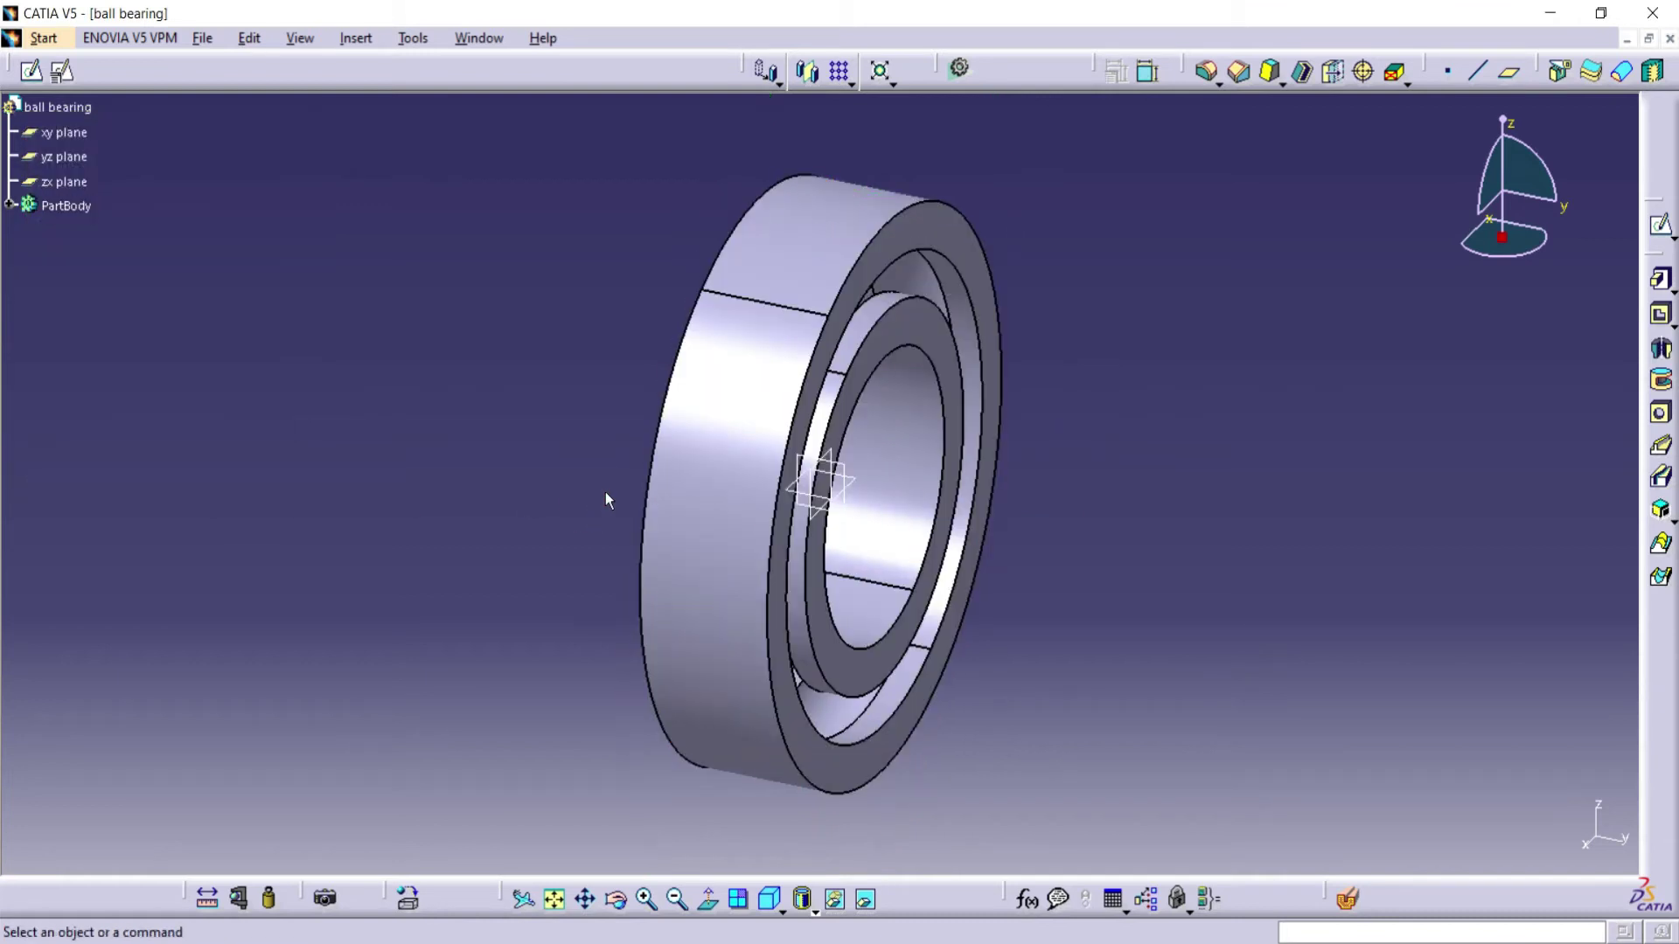
middle_click_drag(779, 532, 1048, 505)
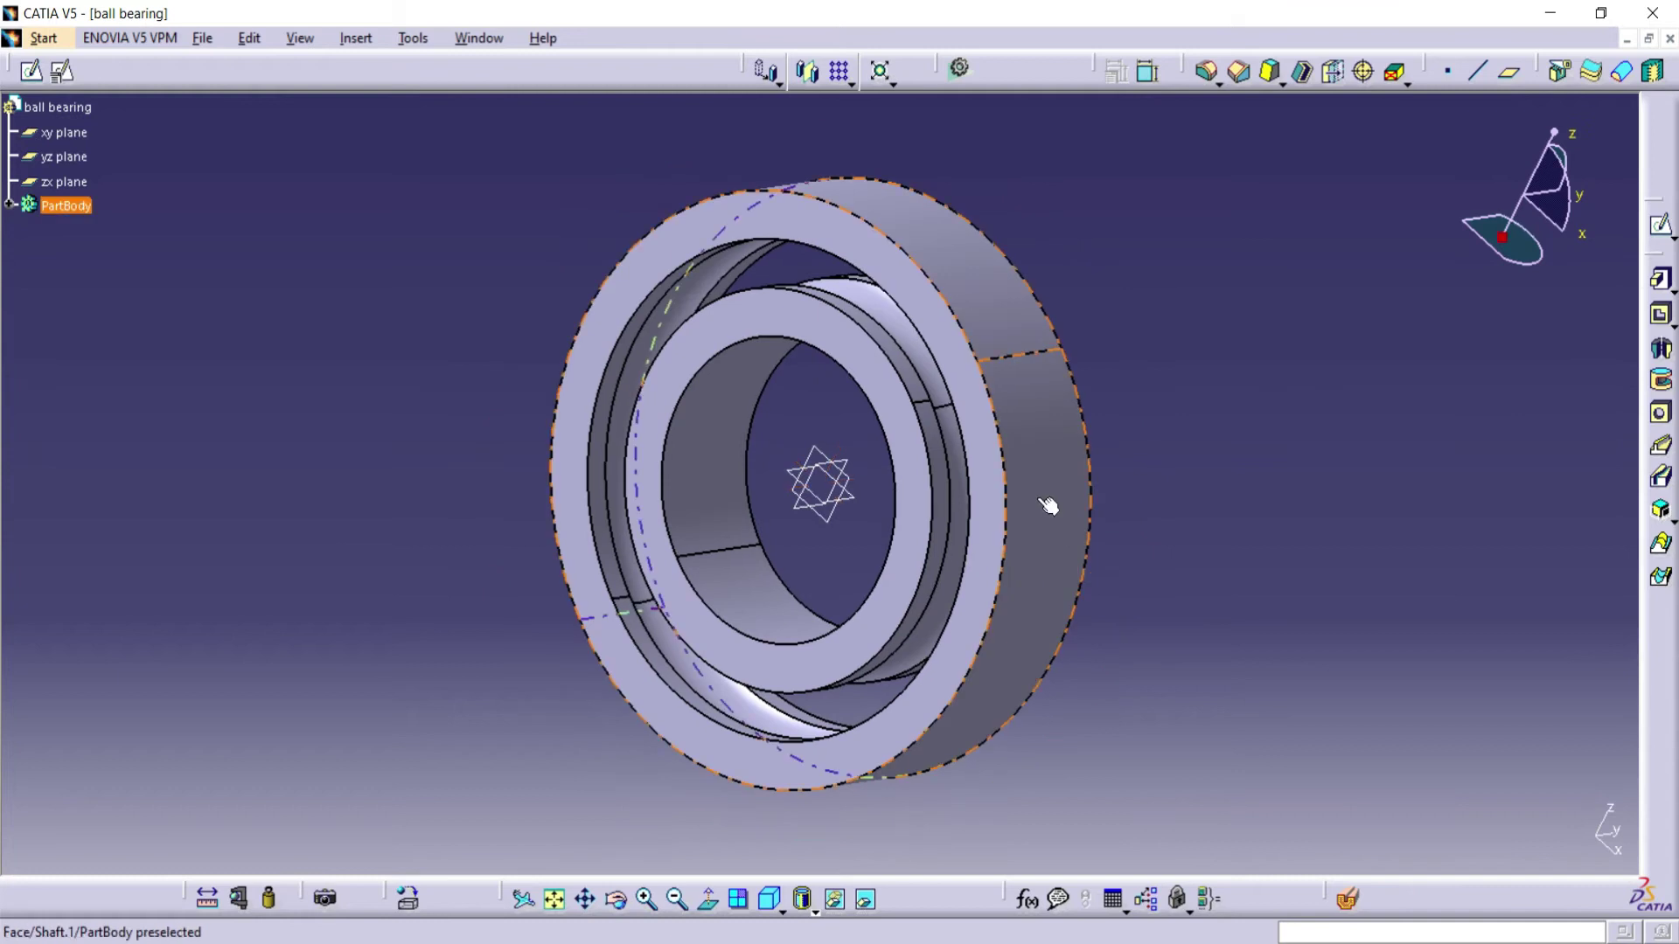
Apply a 2.5 mm edge fillet to the rings' front and back faces
left_click(983, 413)
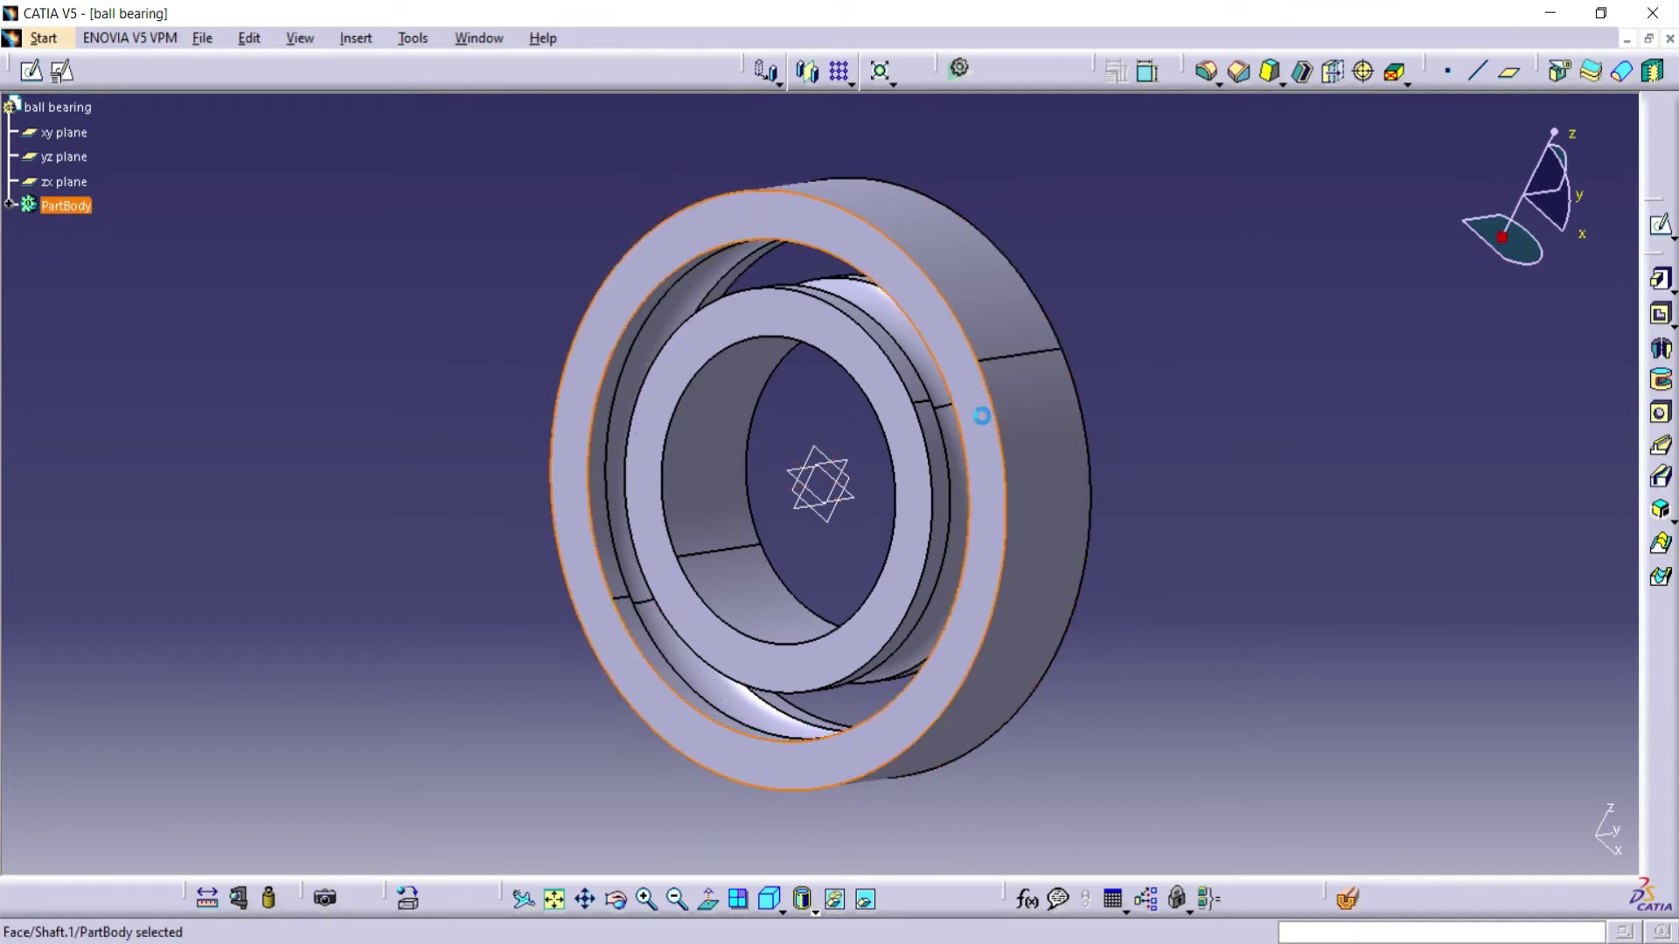
left_click(910, 565, "ctrl")
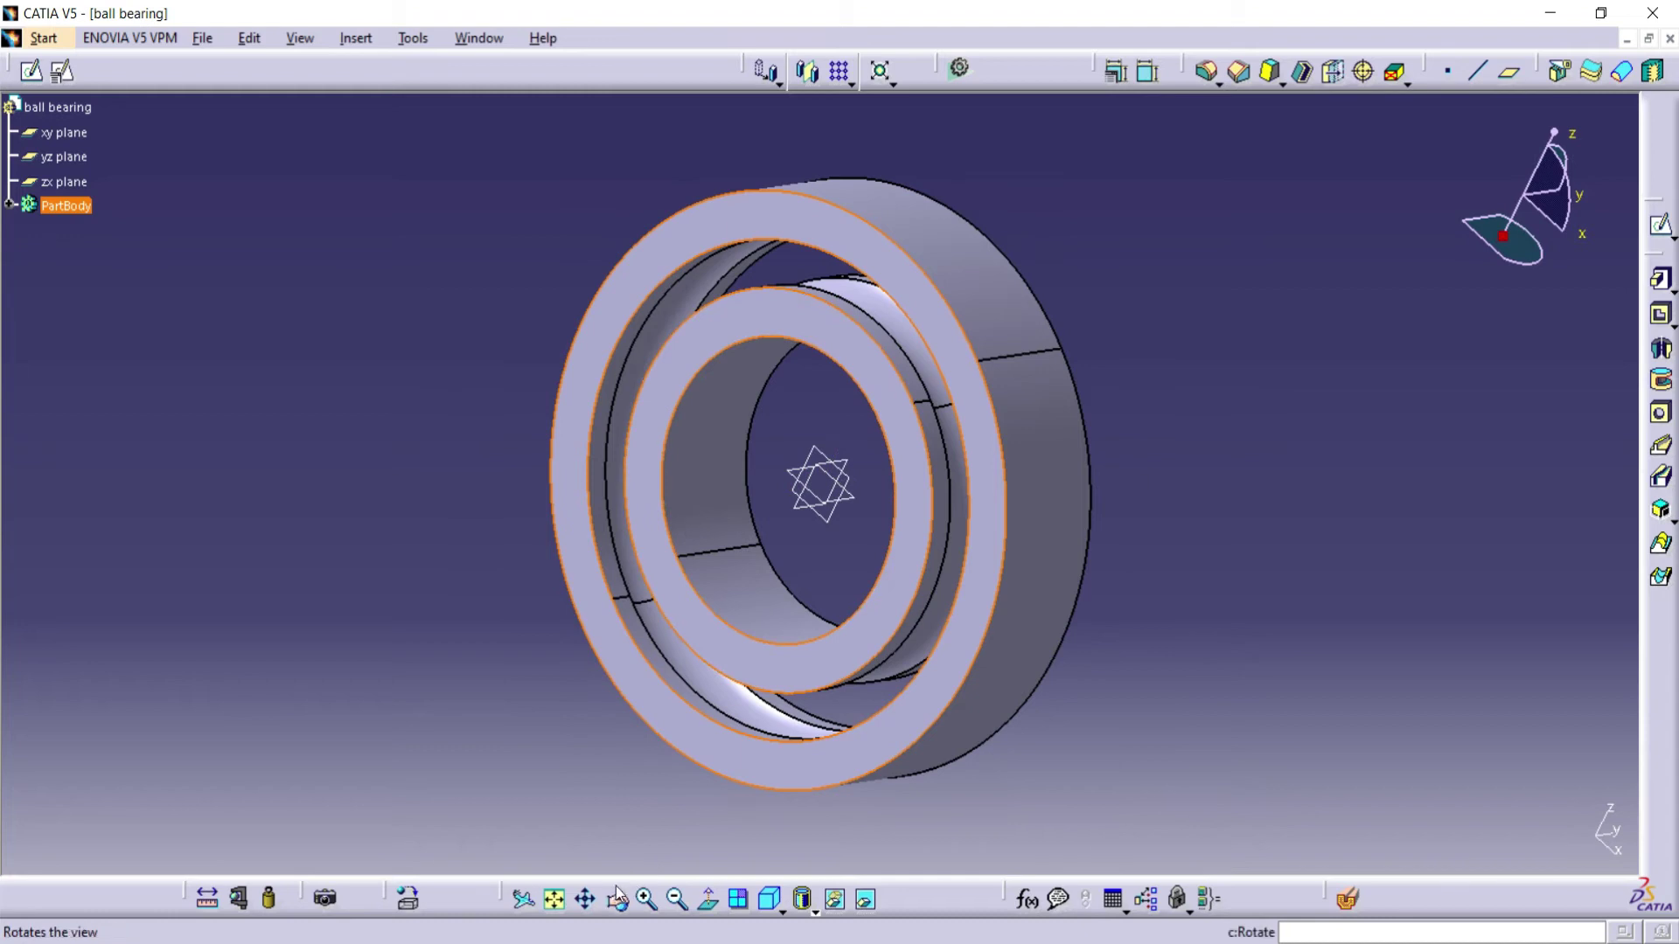
left_click_drag(849, 658, 461, 629)
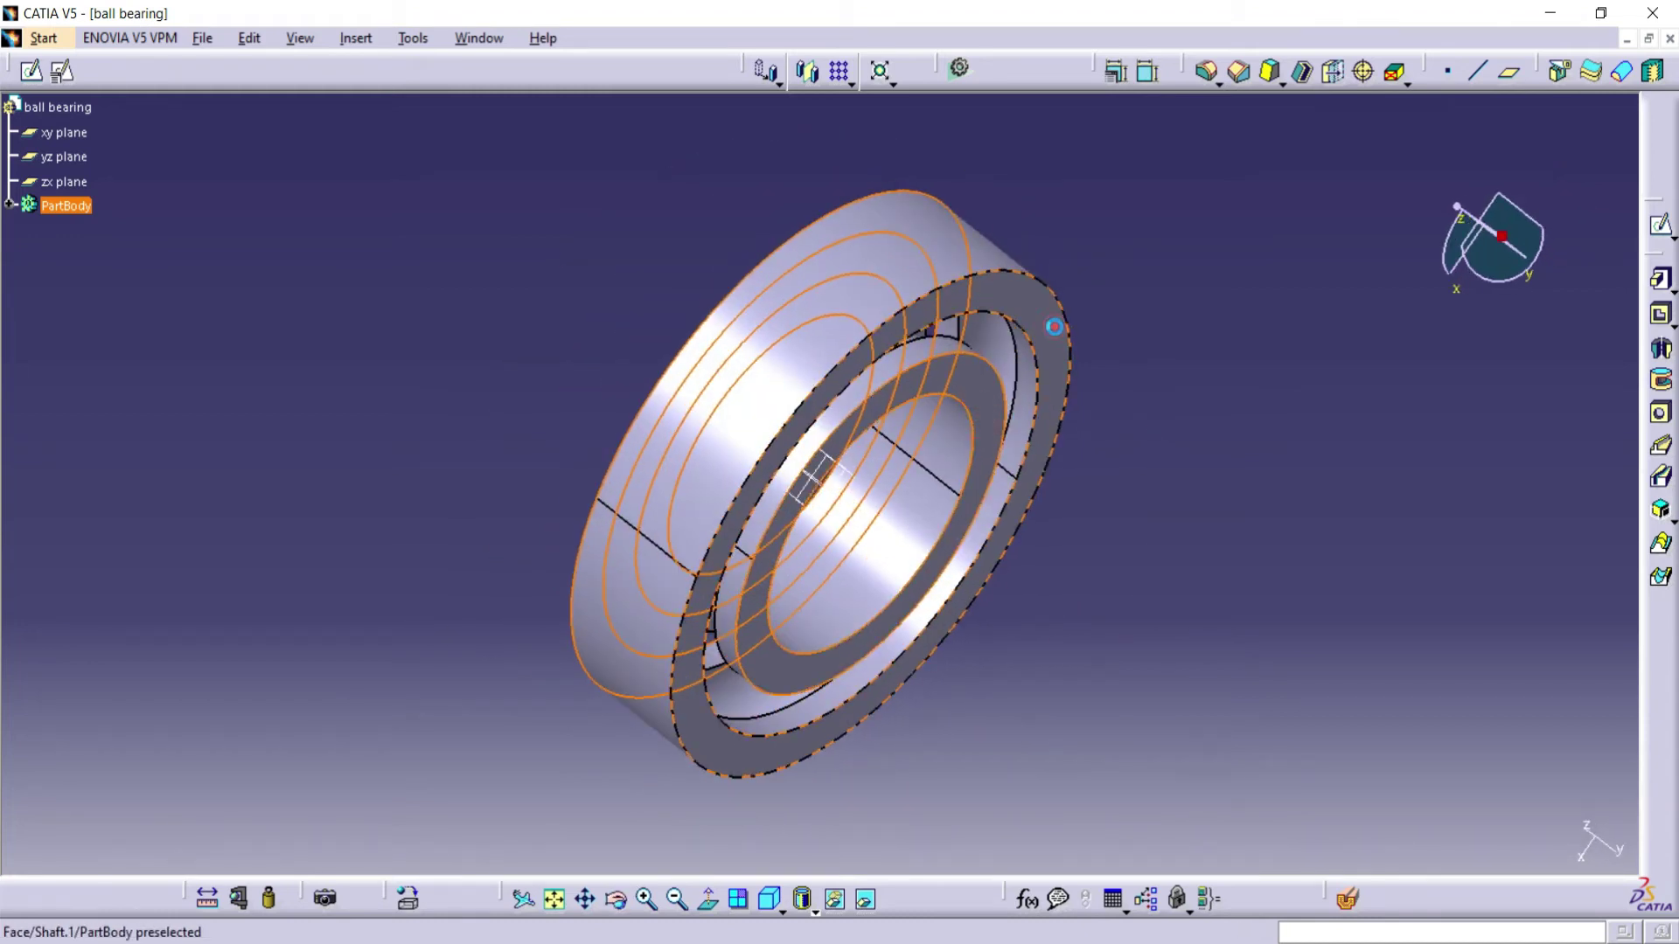
left_click(1074, 370, "ctrl")
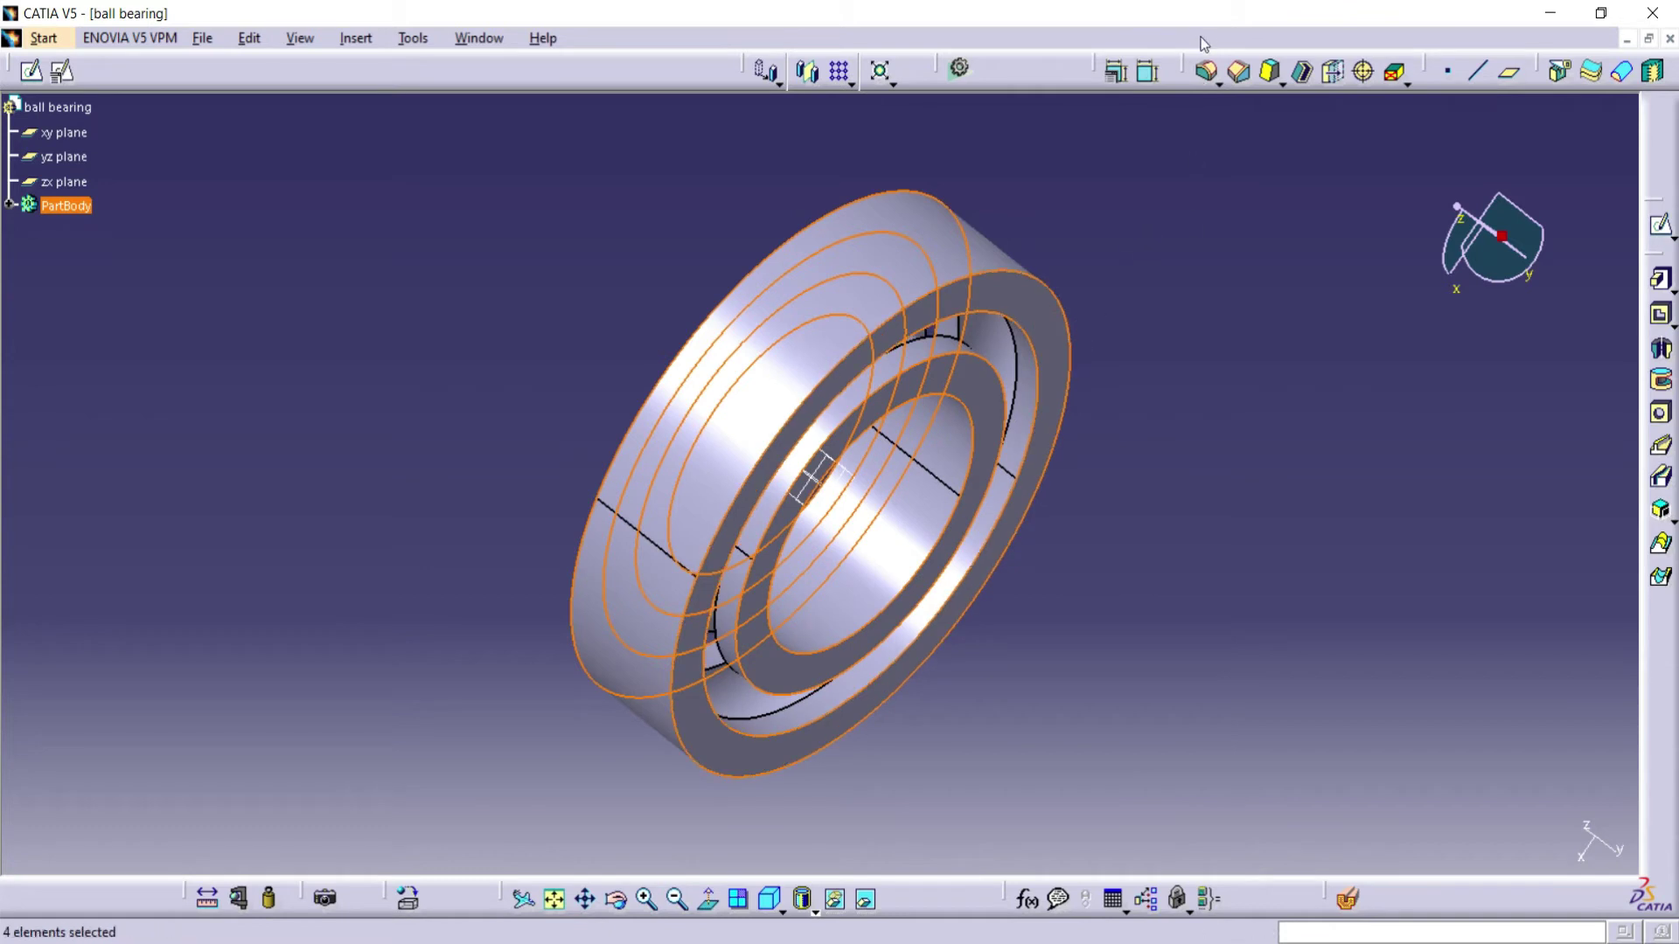
left_click(1206, 70)
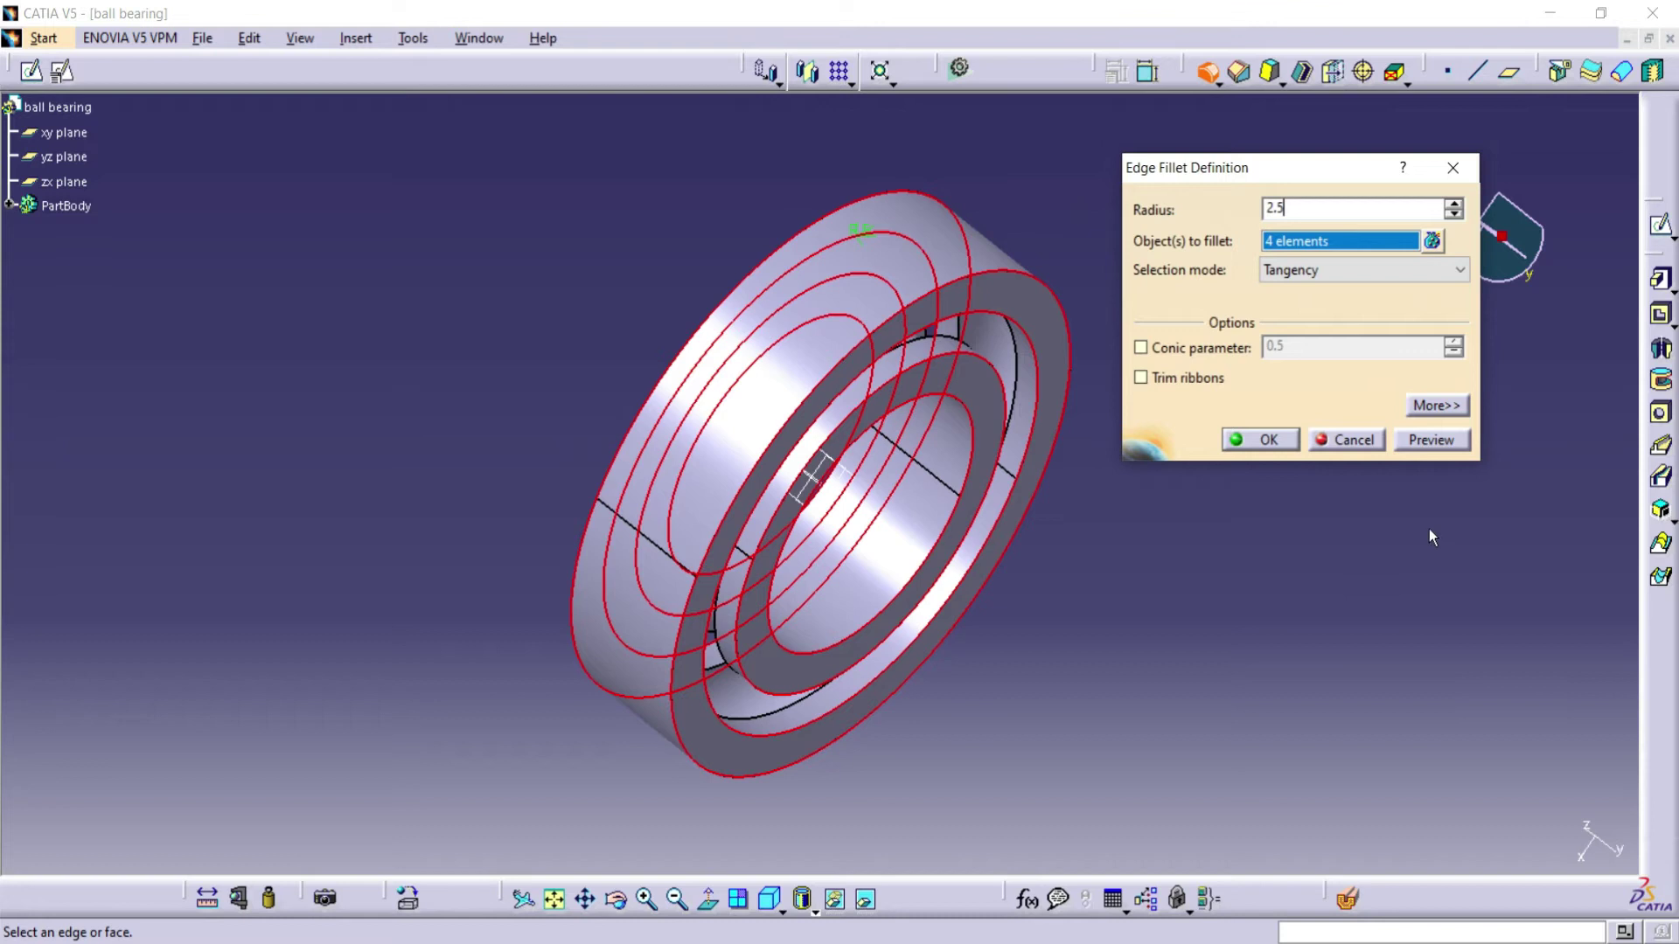
left_click(1451, 441)
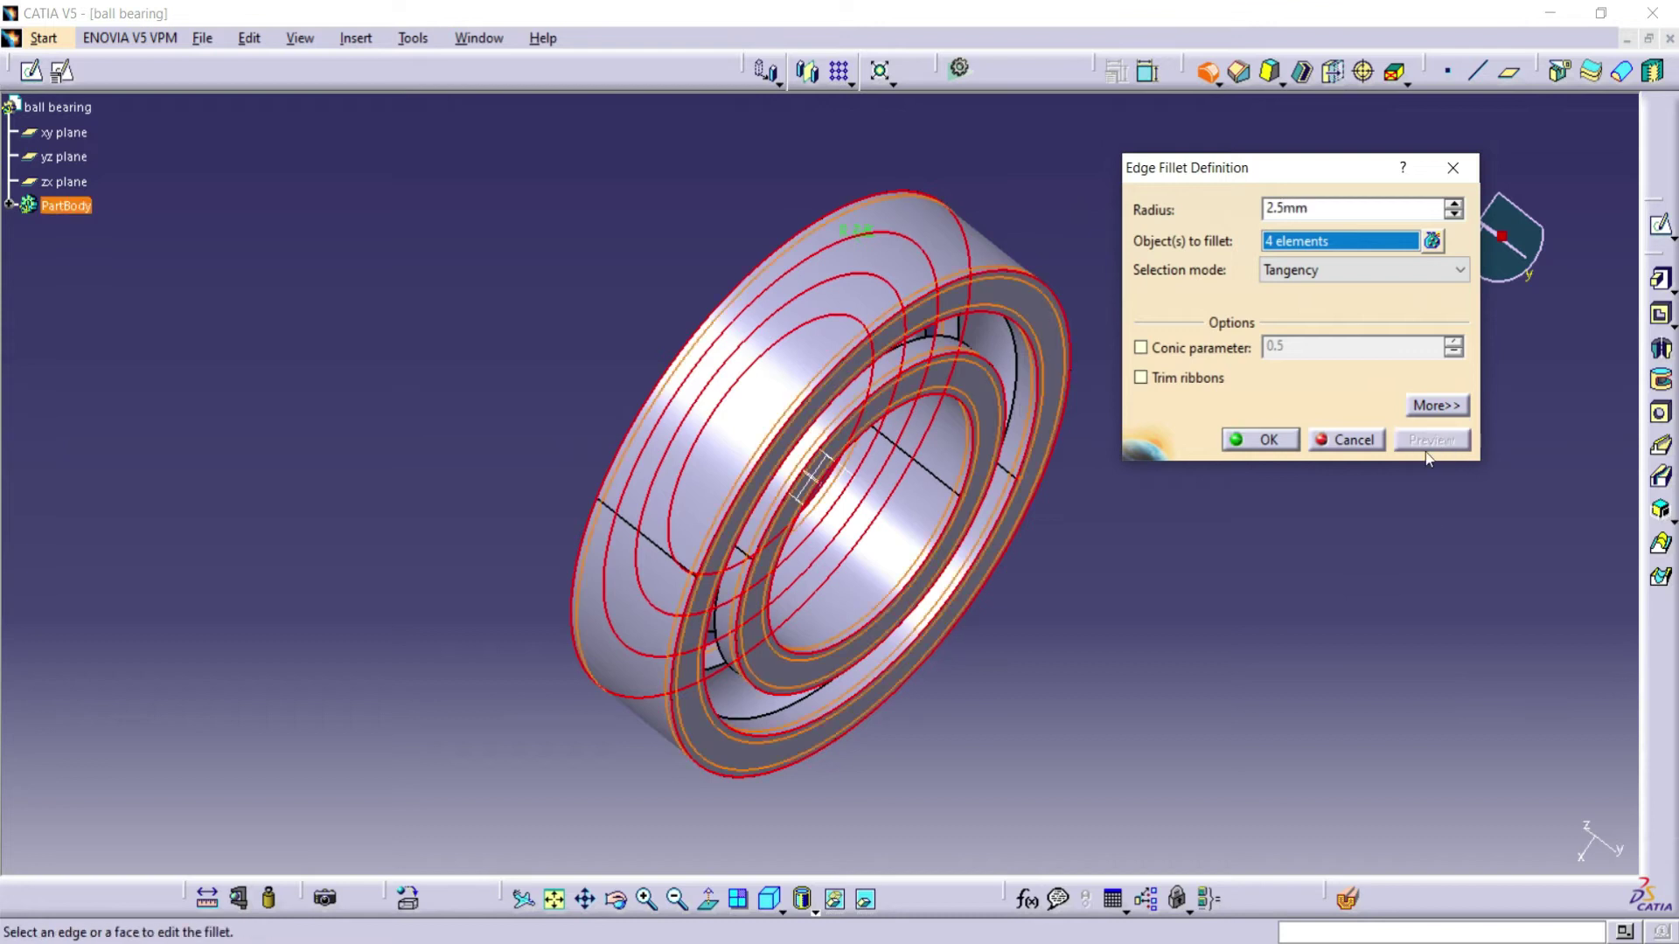
left_click(1276, 446)
middle_click_drag(997, 406, 749, 468)
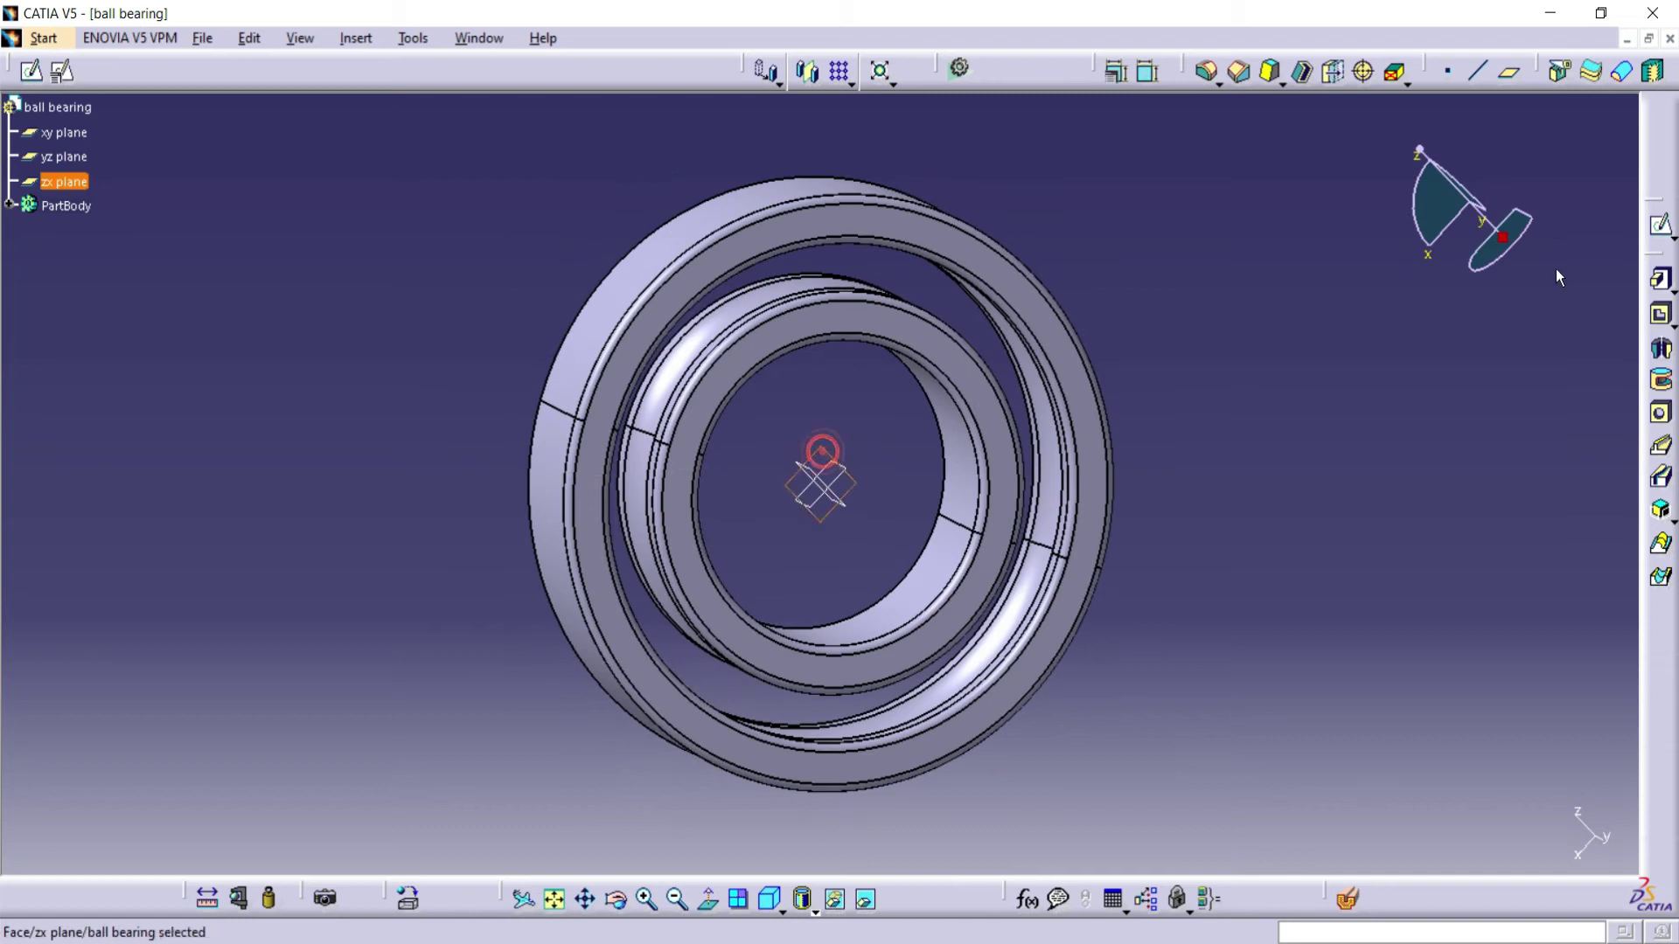
On the zx plane, sketch a circle between the rings with a 30 mm diameter
left_click(1665, 232)
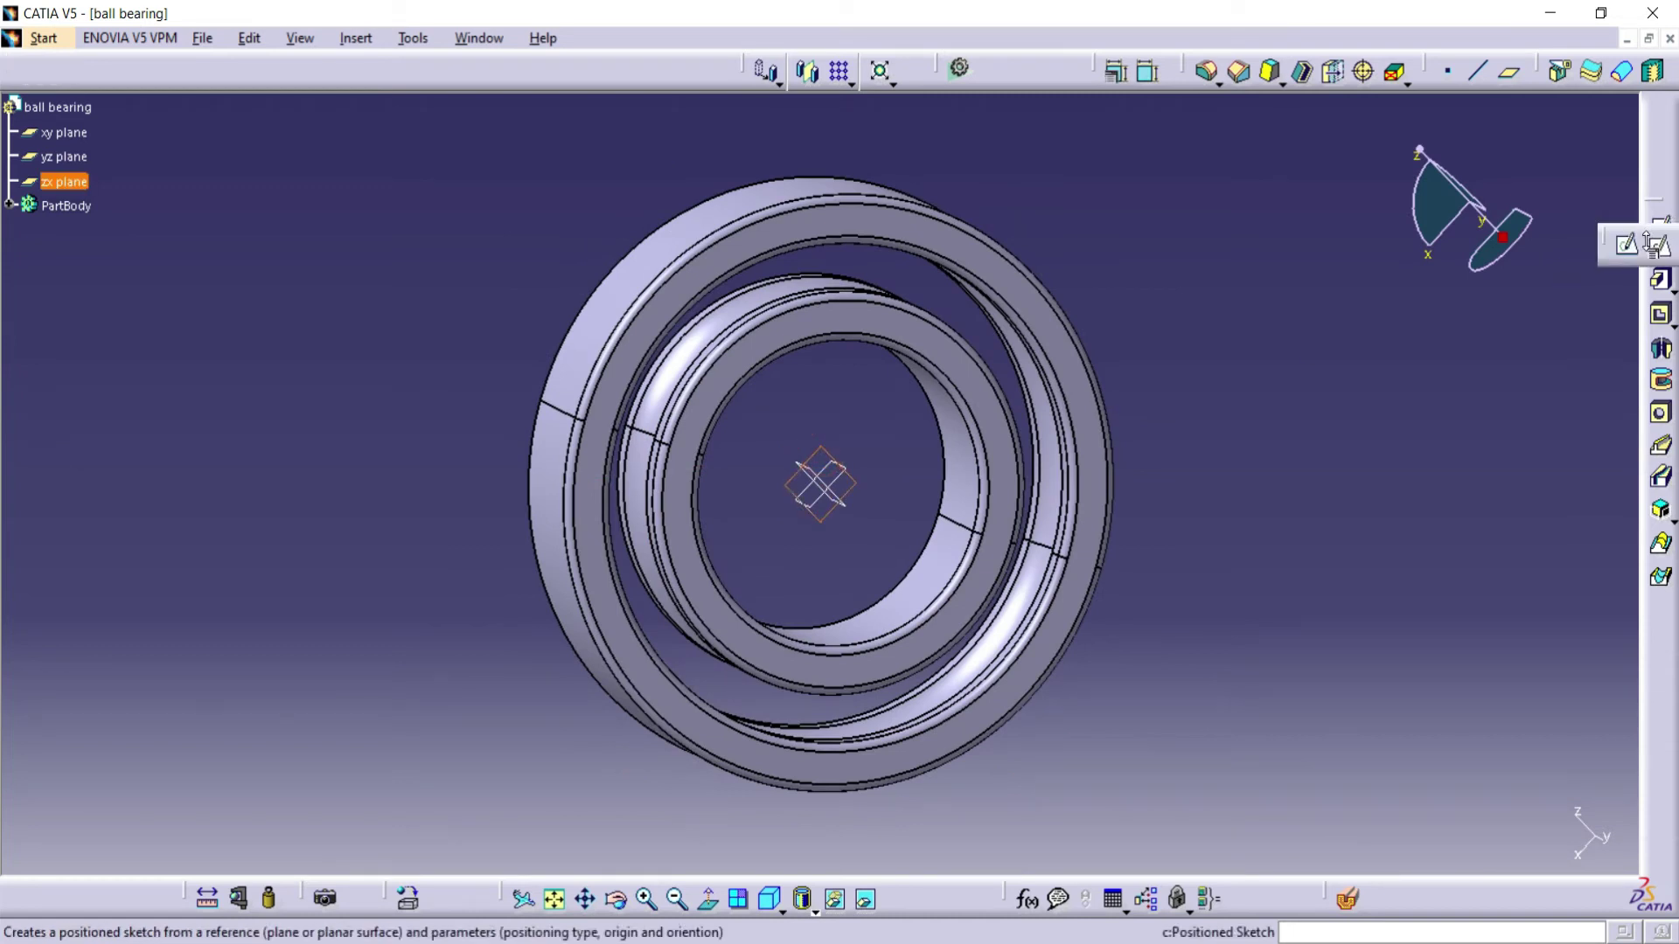
left_click(1624, 245)
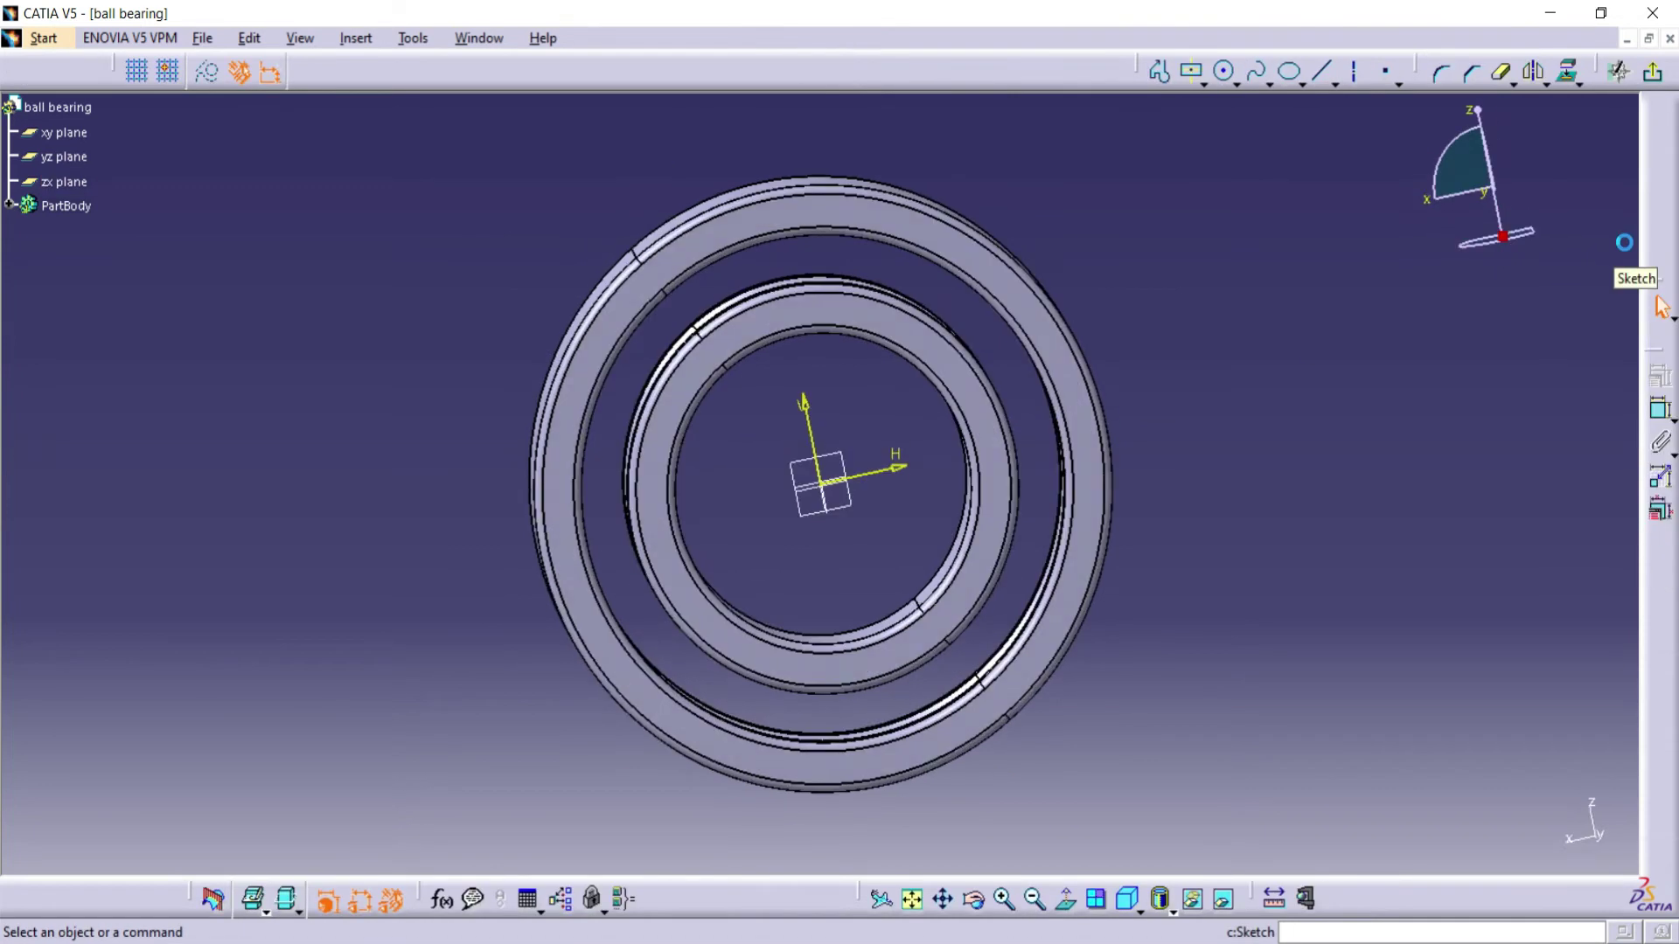
left_click(1223, 70)
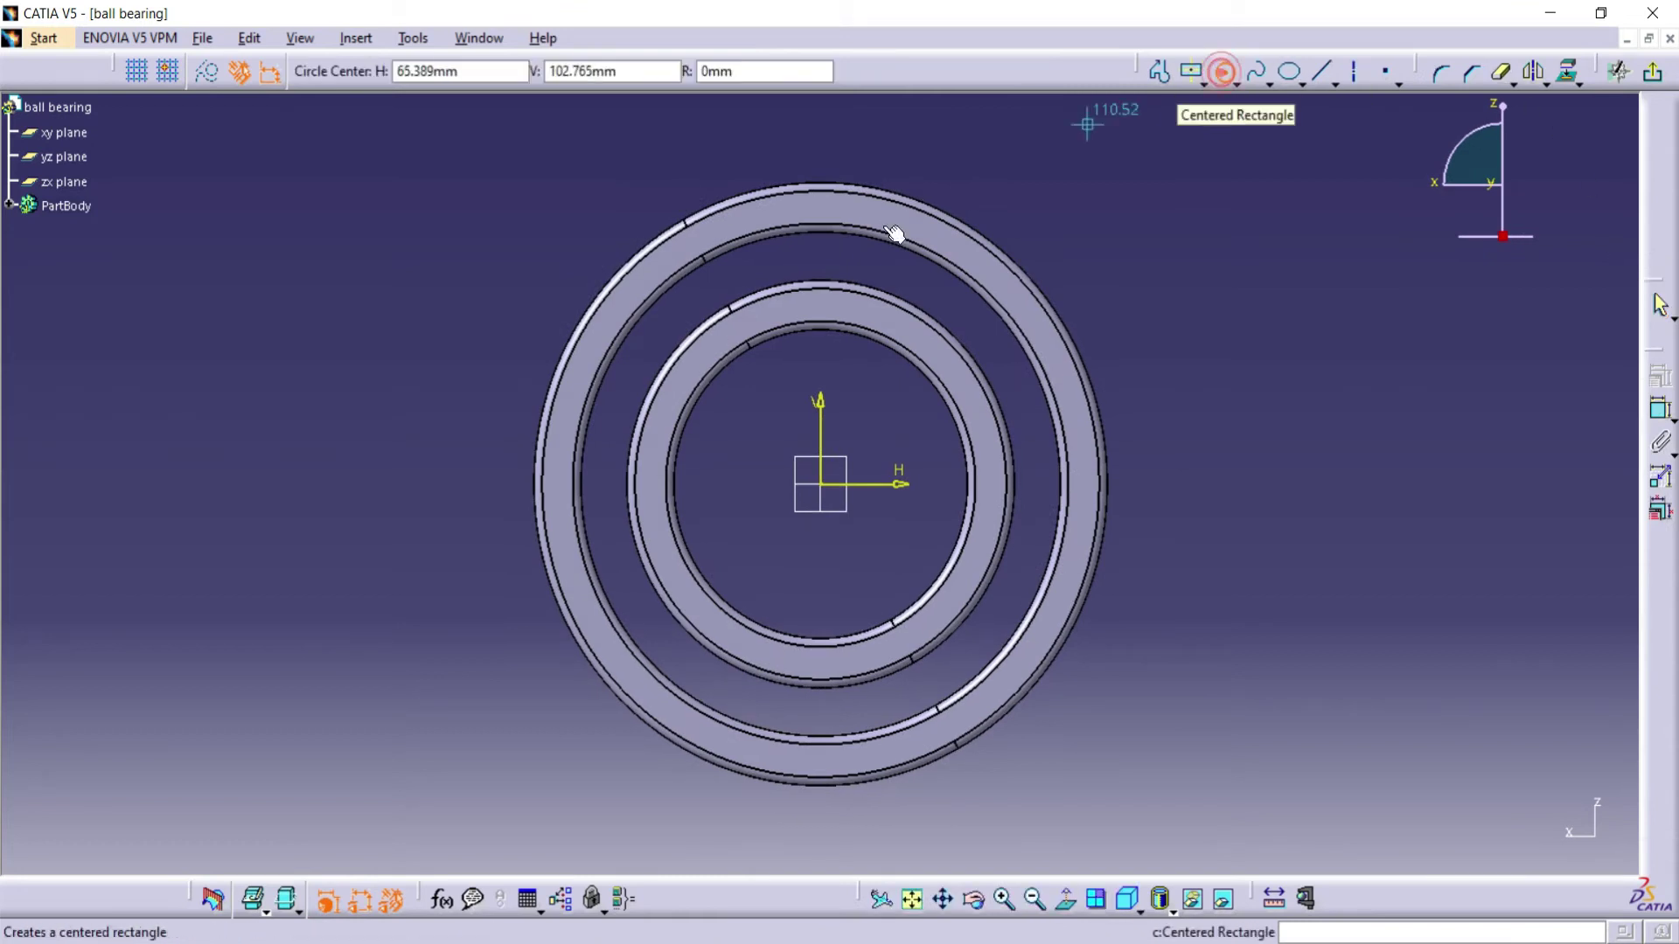
left_click(820, 262)
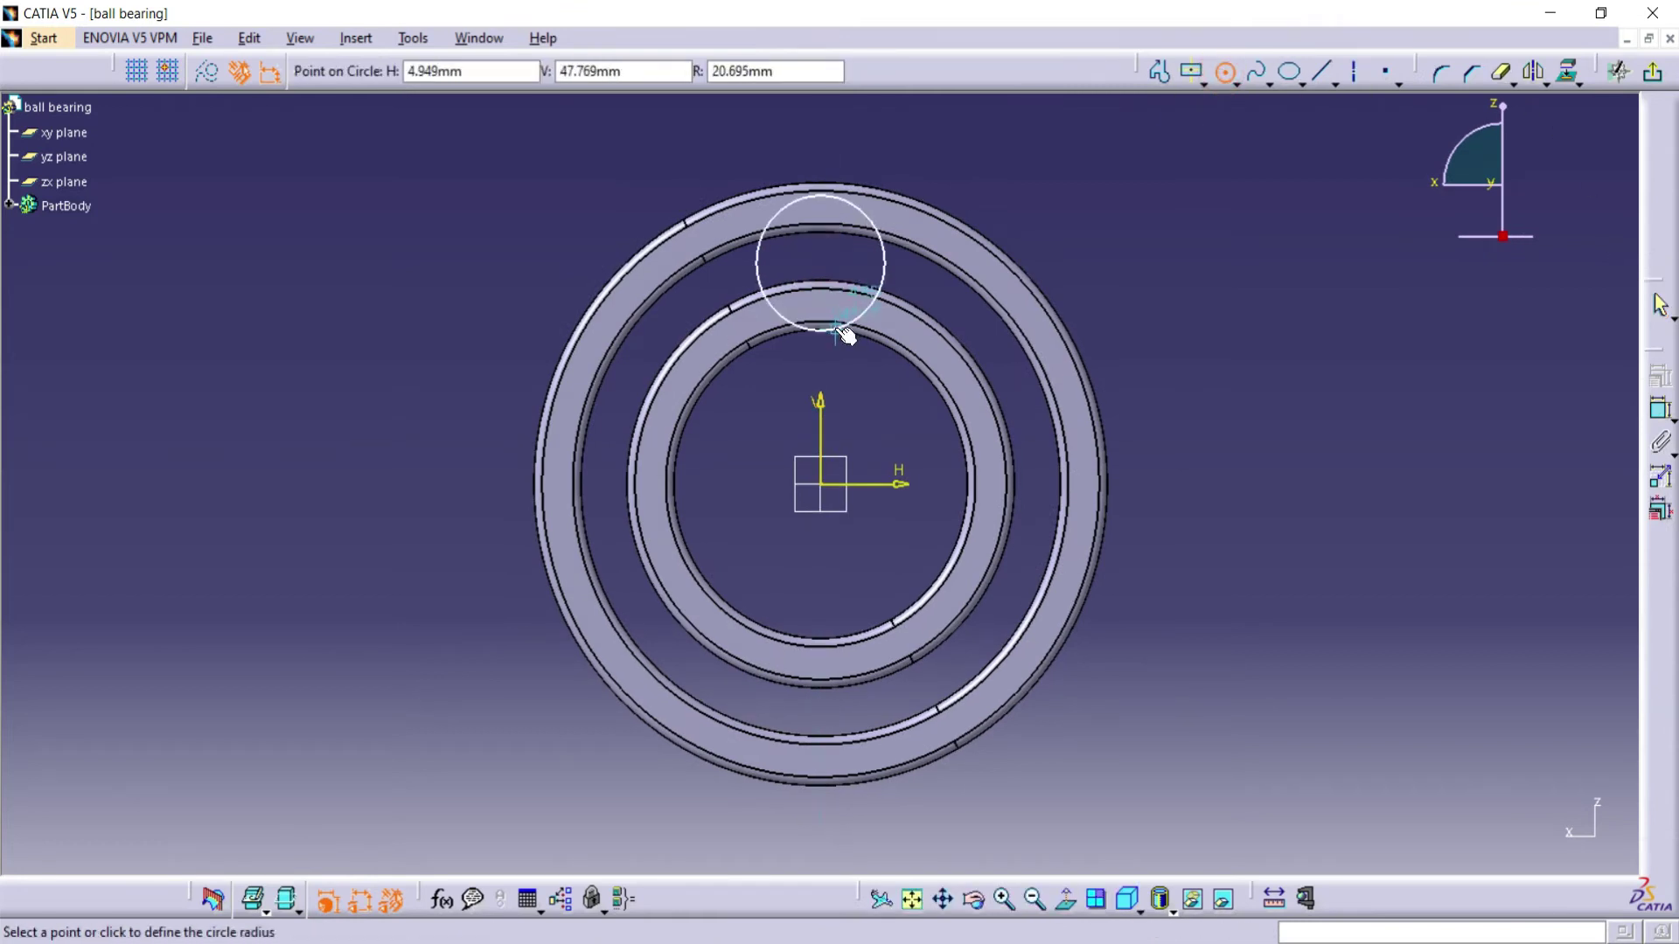
left_click(841, 326)
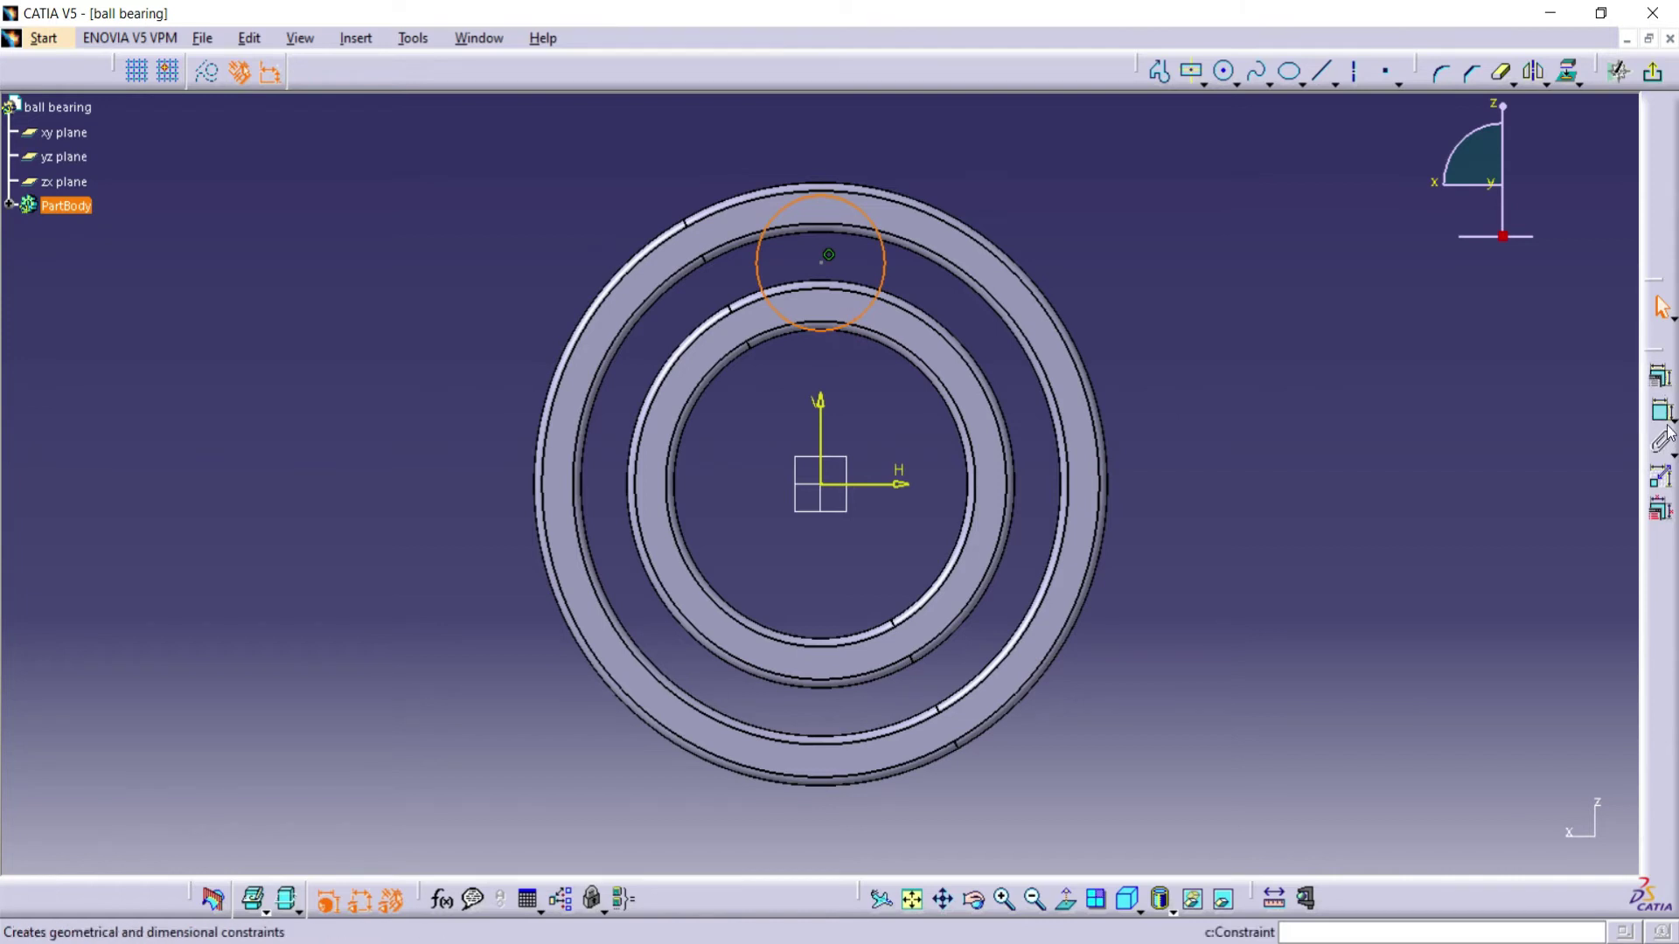
left_click(1659, 408)
left_click(1032, 175)
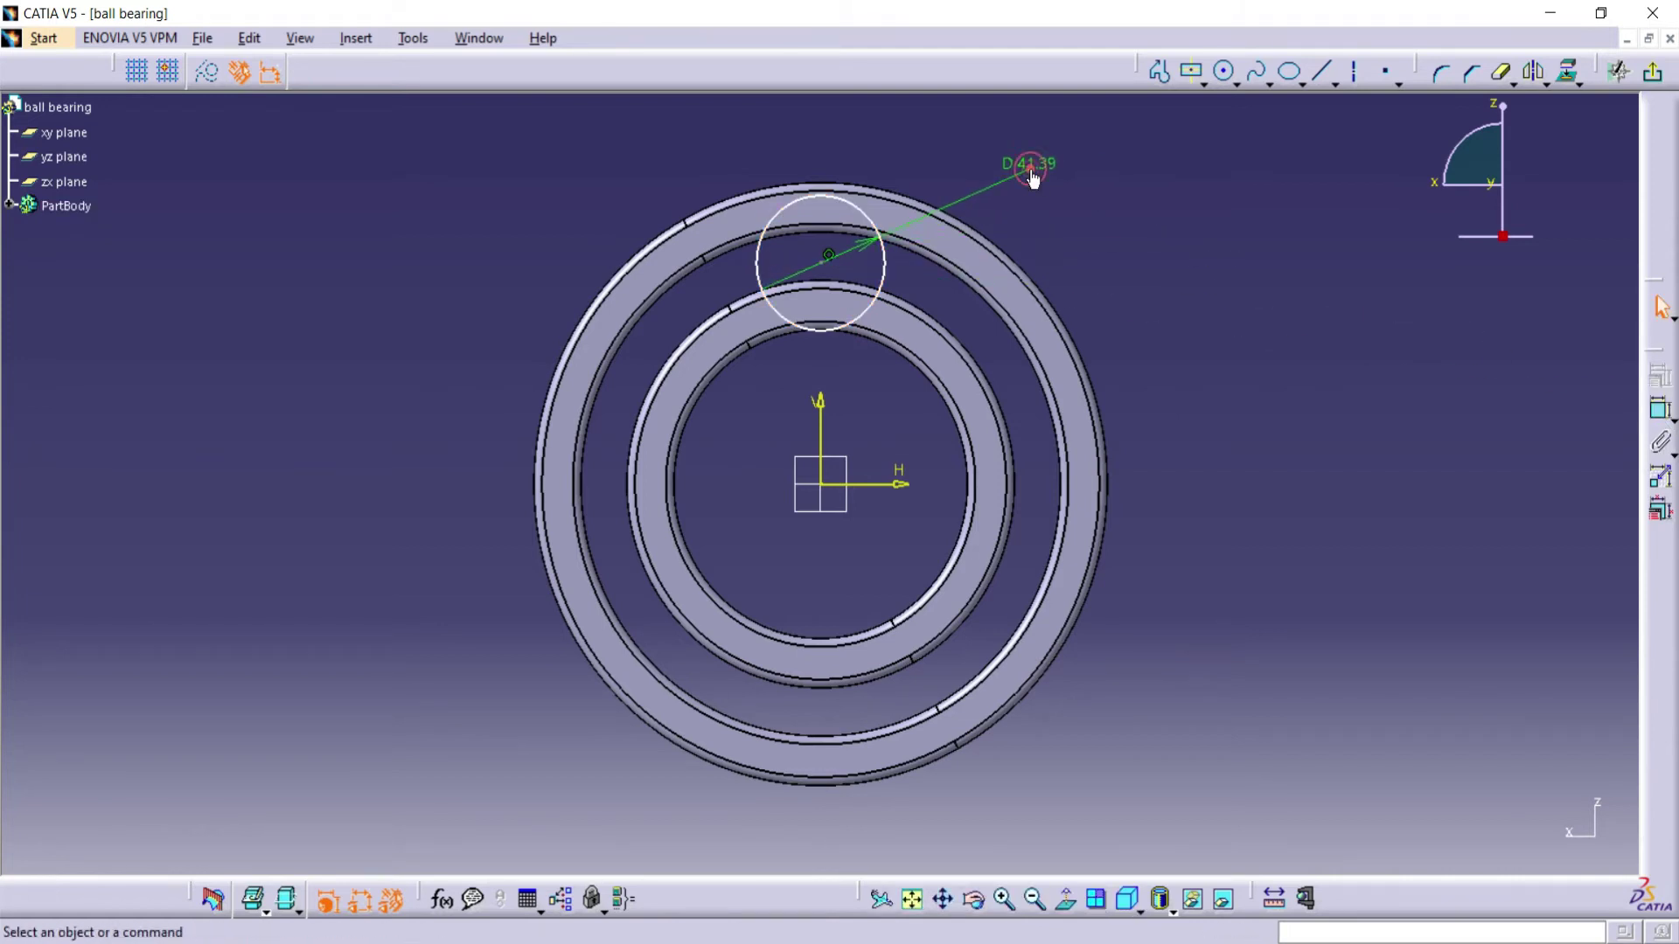
double_click(1034, 180)
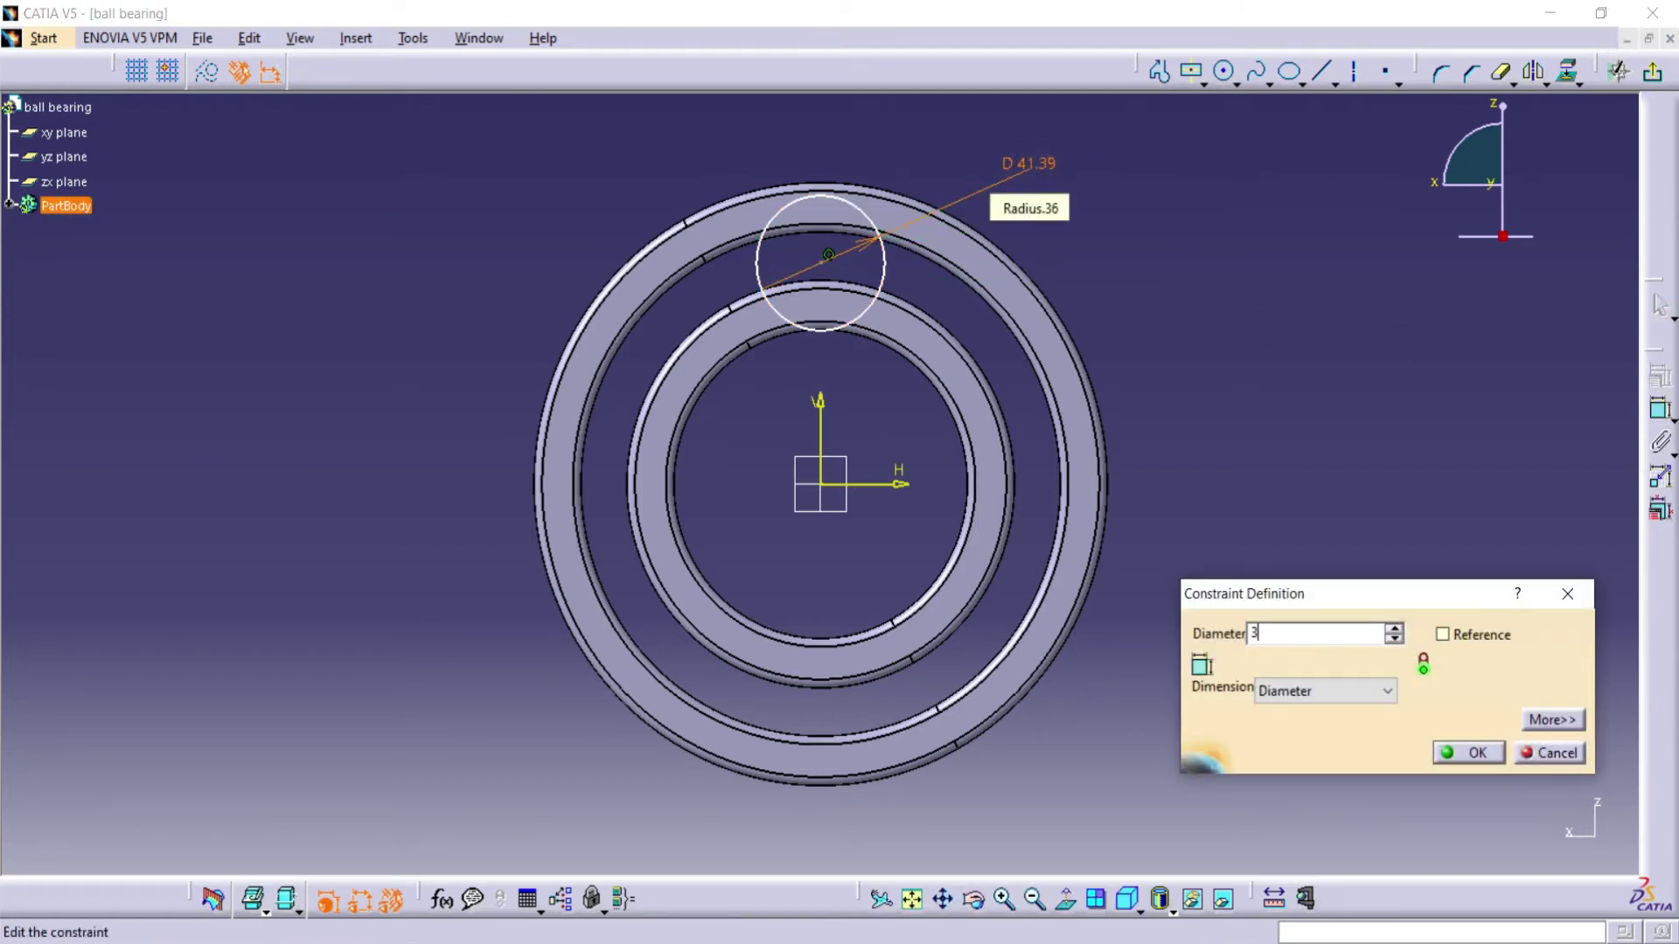
key("Return")
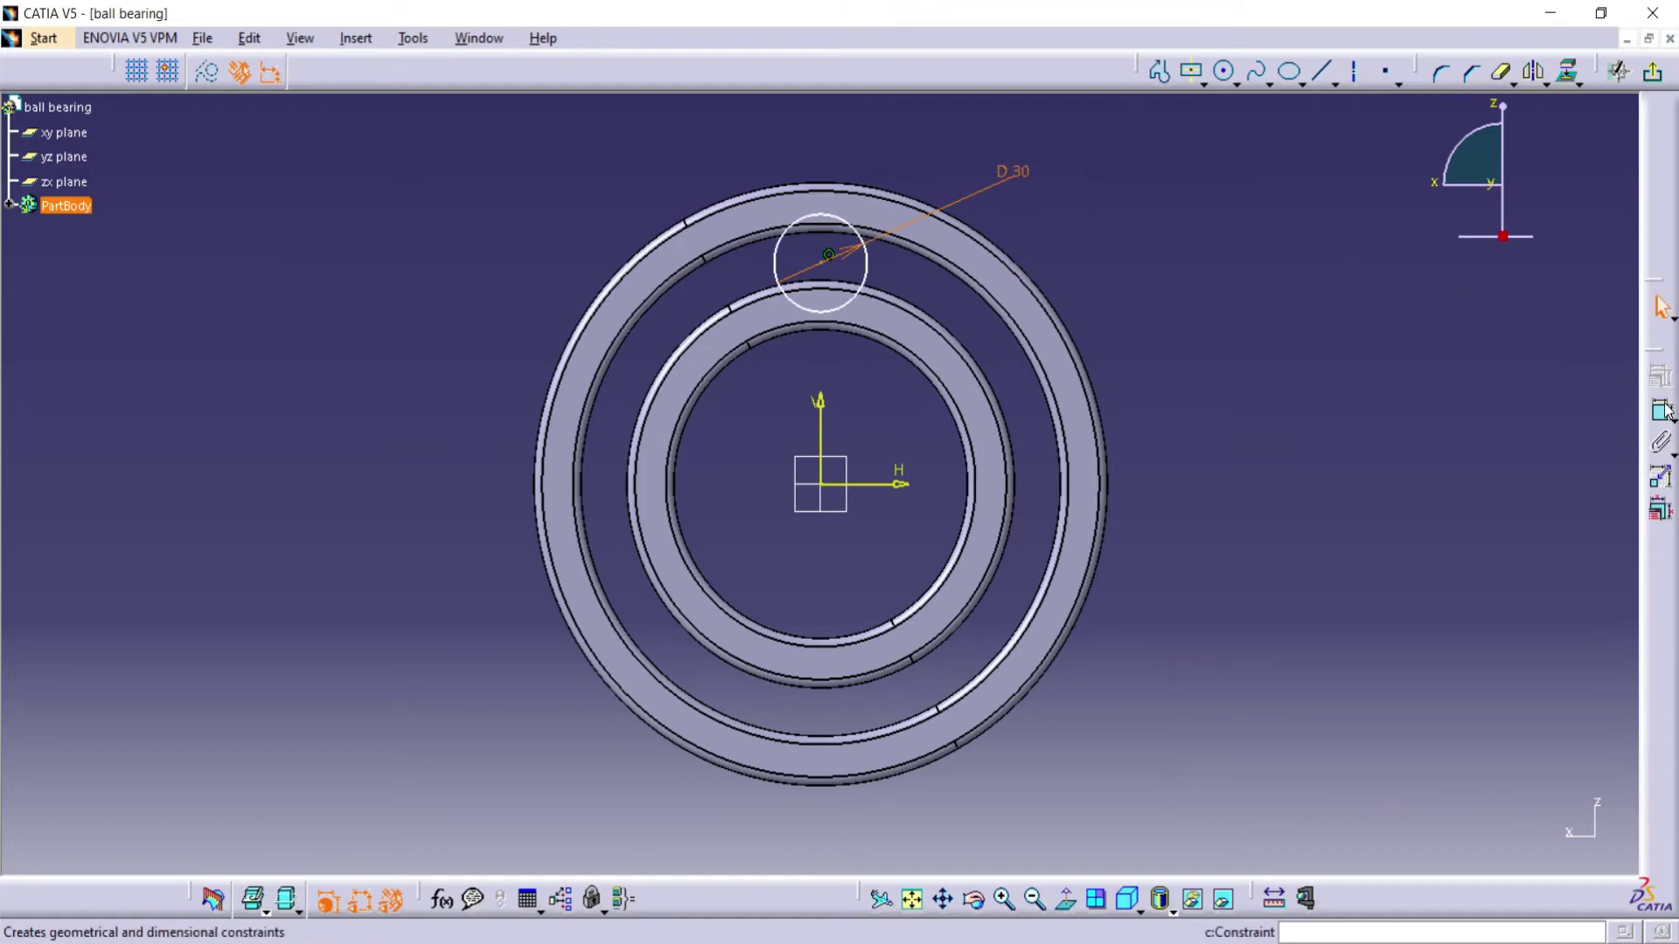
Dimension the circle 70 mm from the horizontal axis
left_click(827, 256)
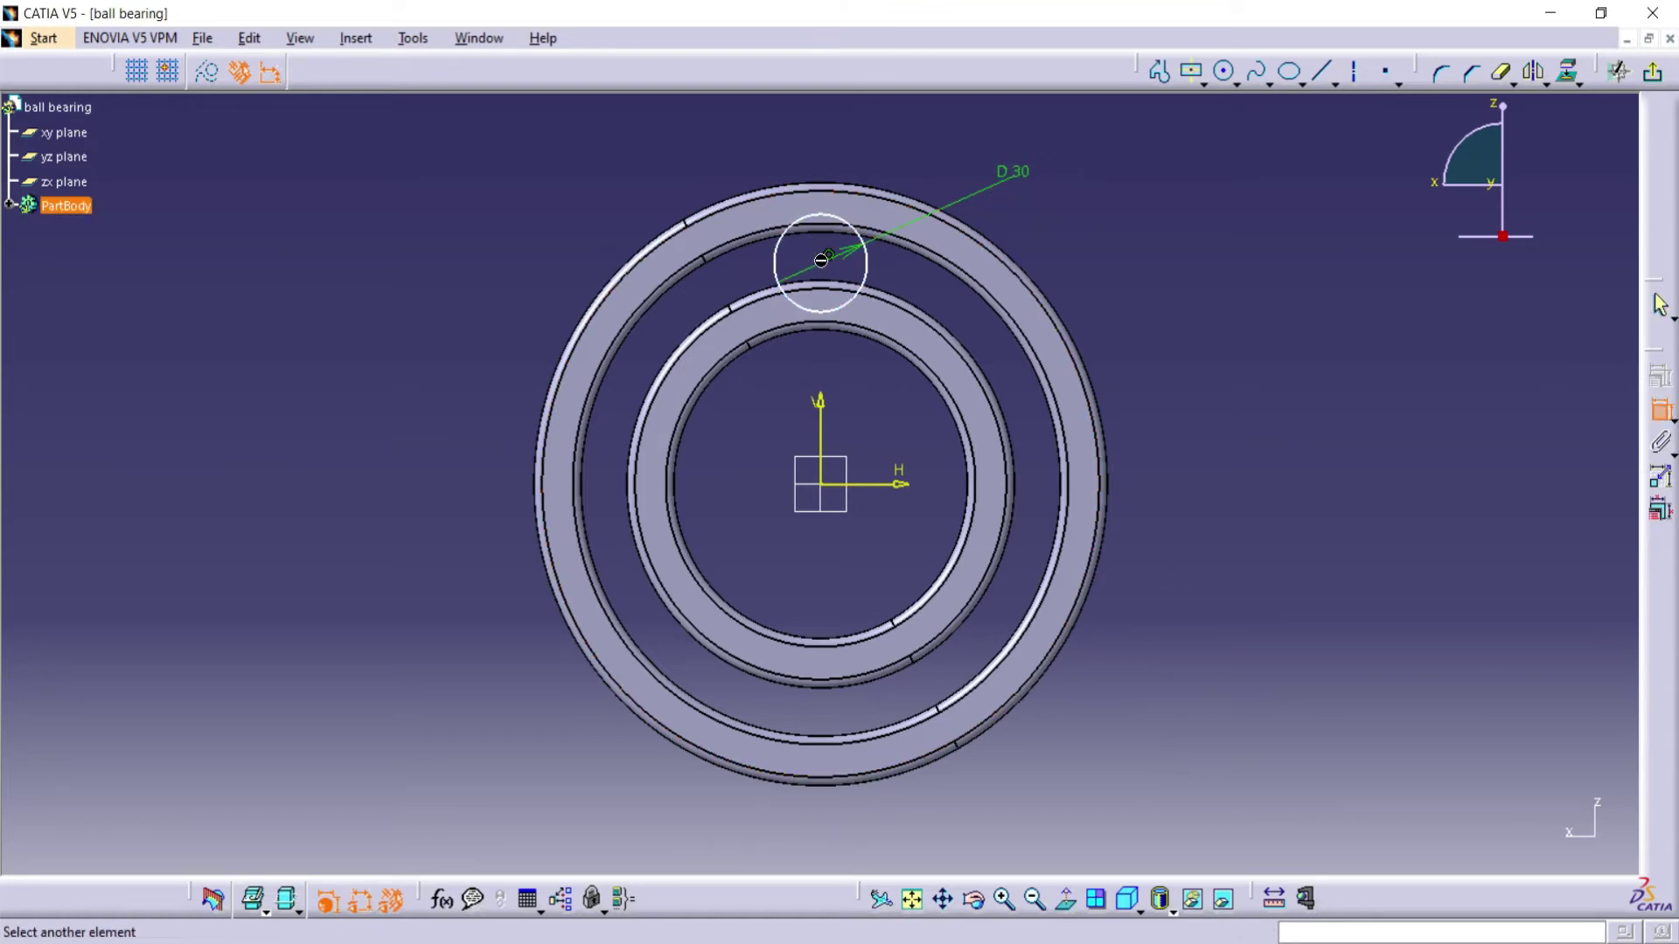
left_click(885, 486)
left_click(1216, 388)
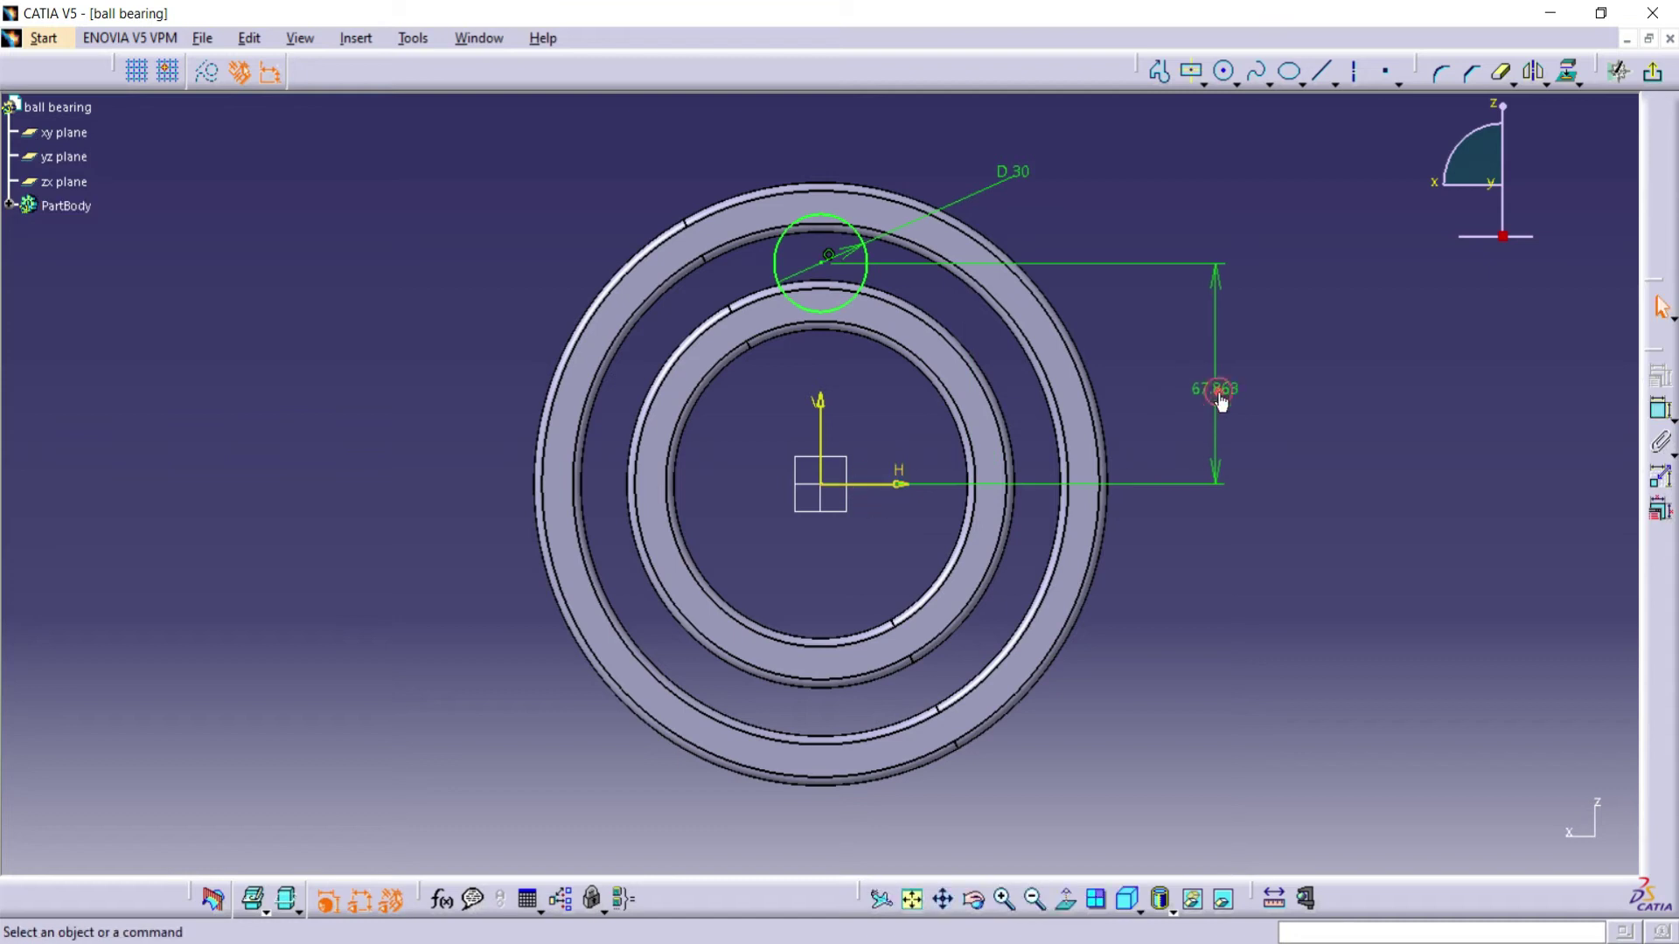
double_click(1225, 401)
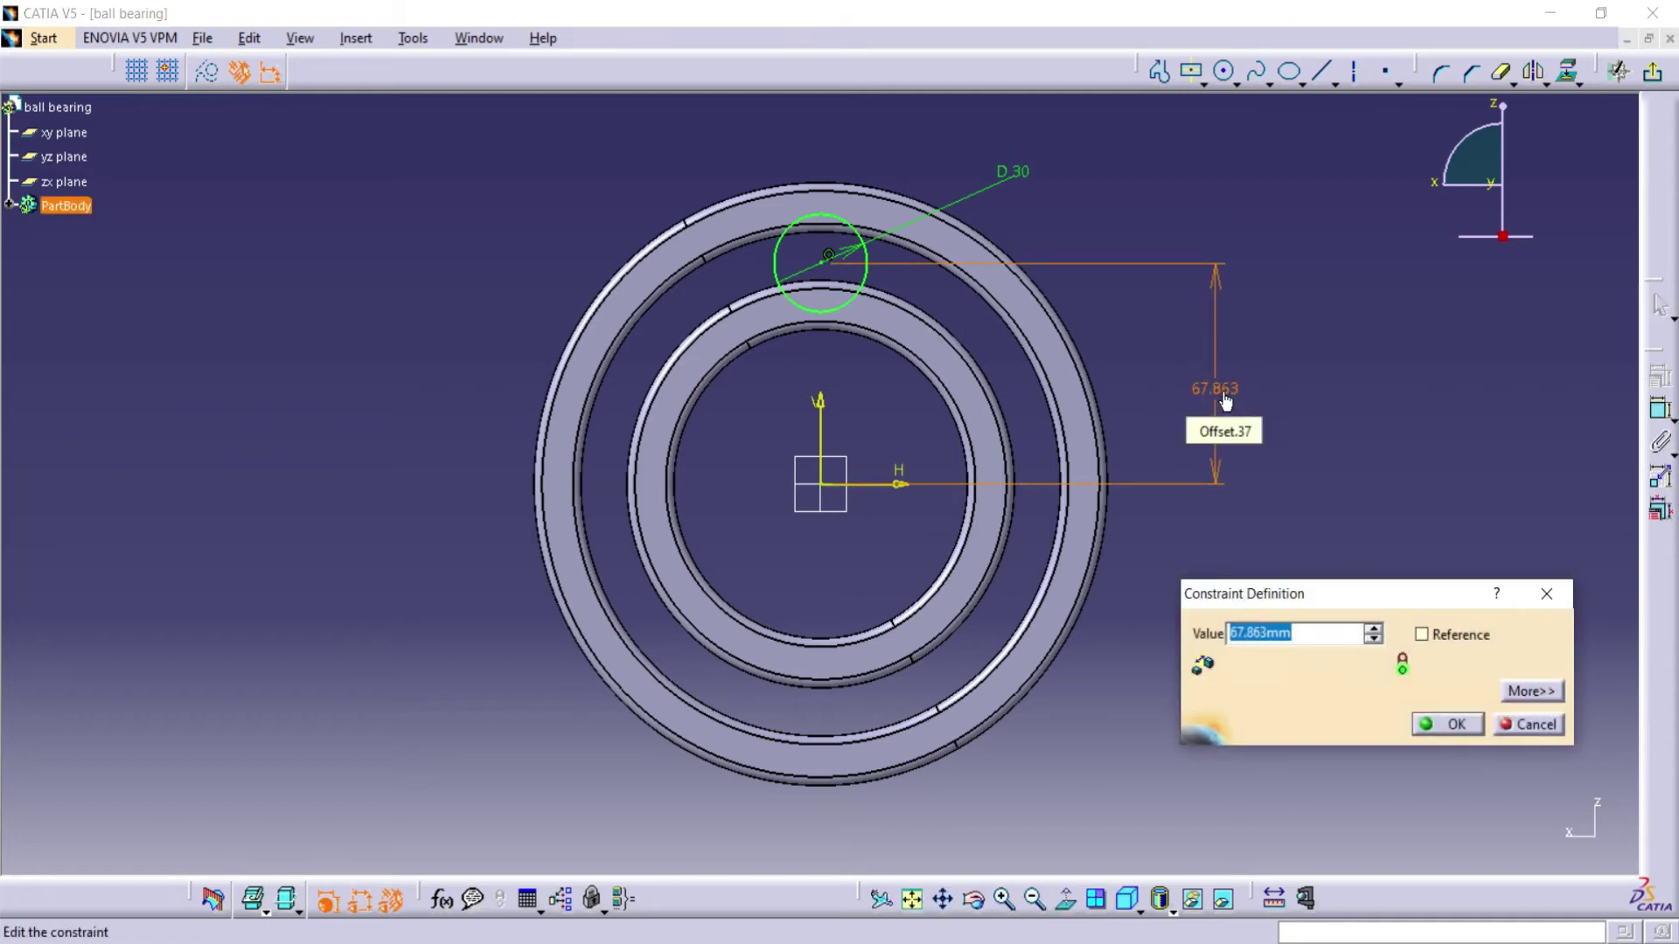
key("Return")
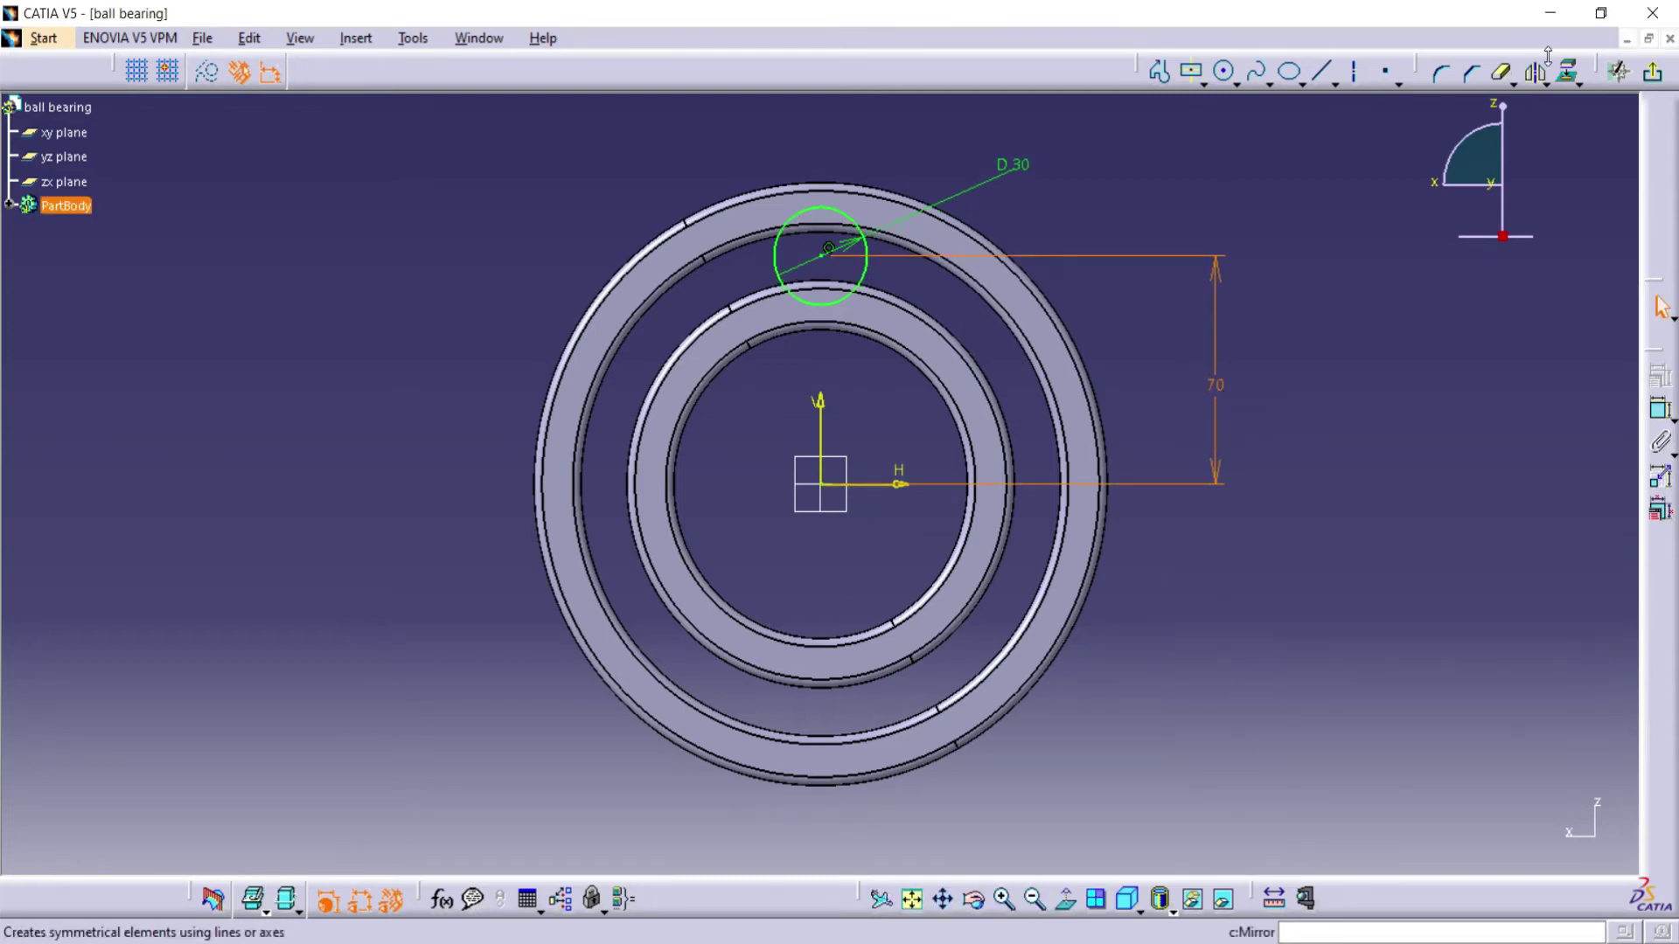
Draw a vertical line through the circle's centre and trim away its left half
left_click(1324, 73)
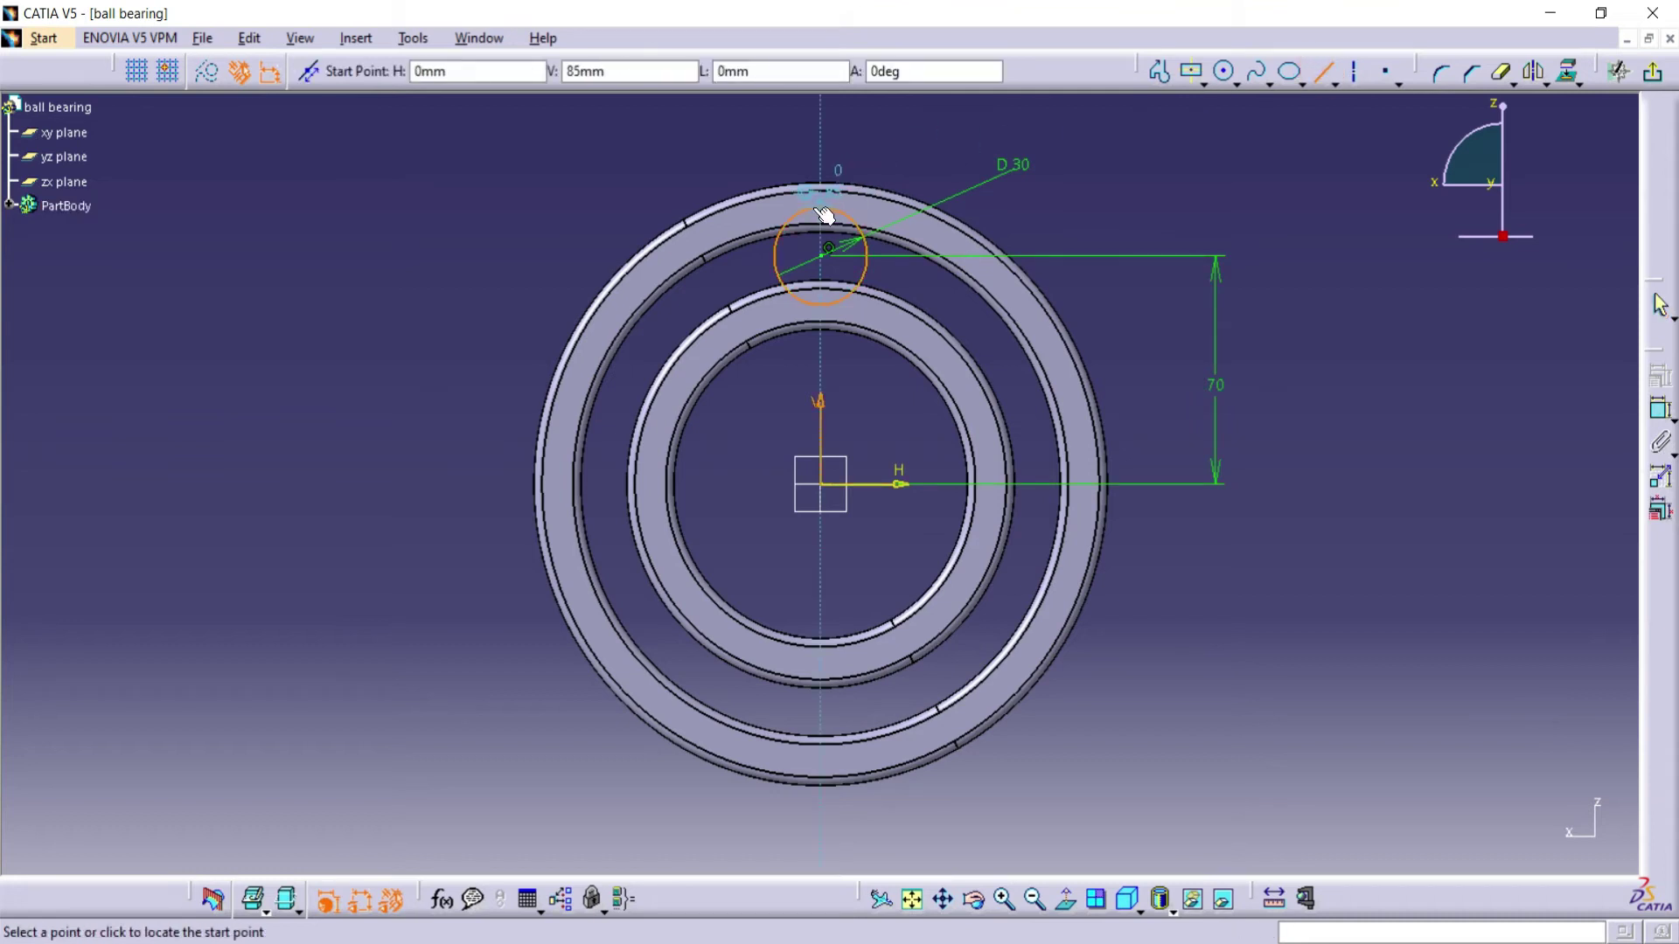
left_click(822, 210)
left_click(821, 301)
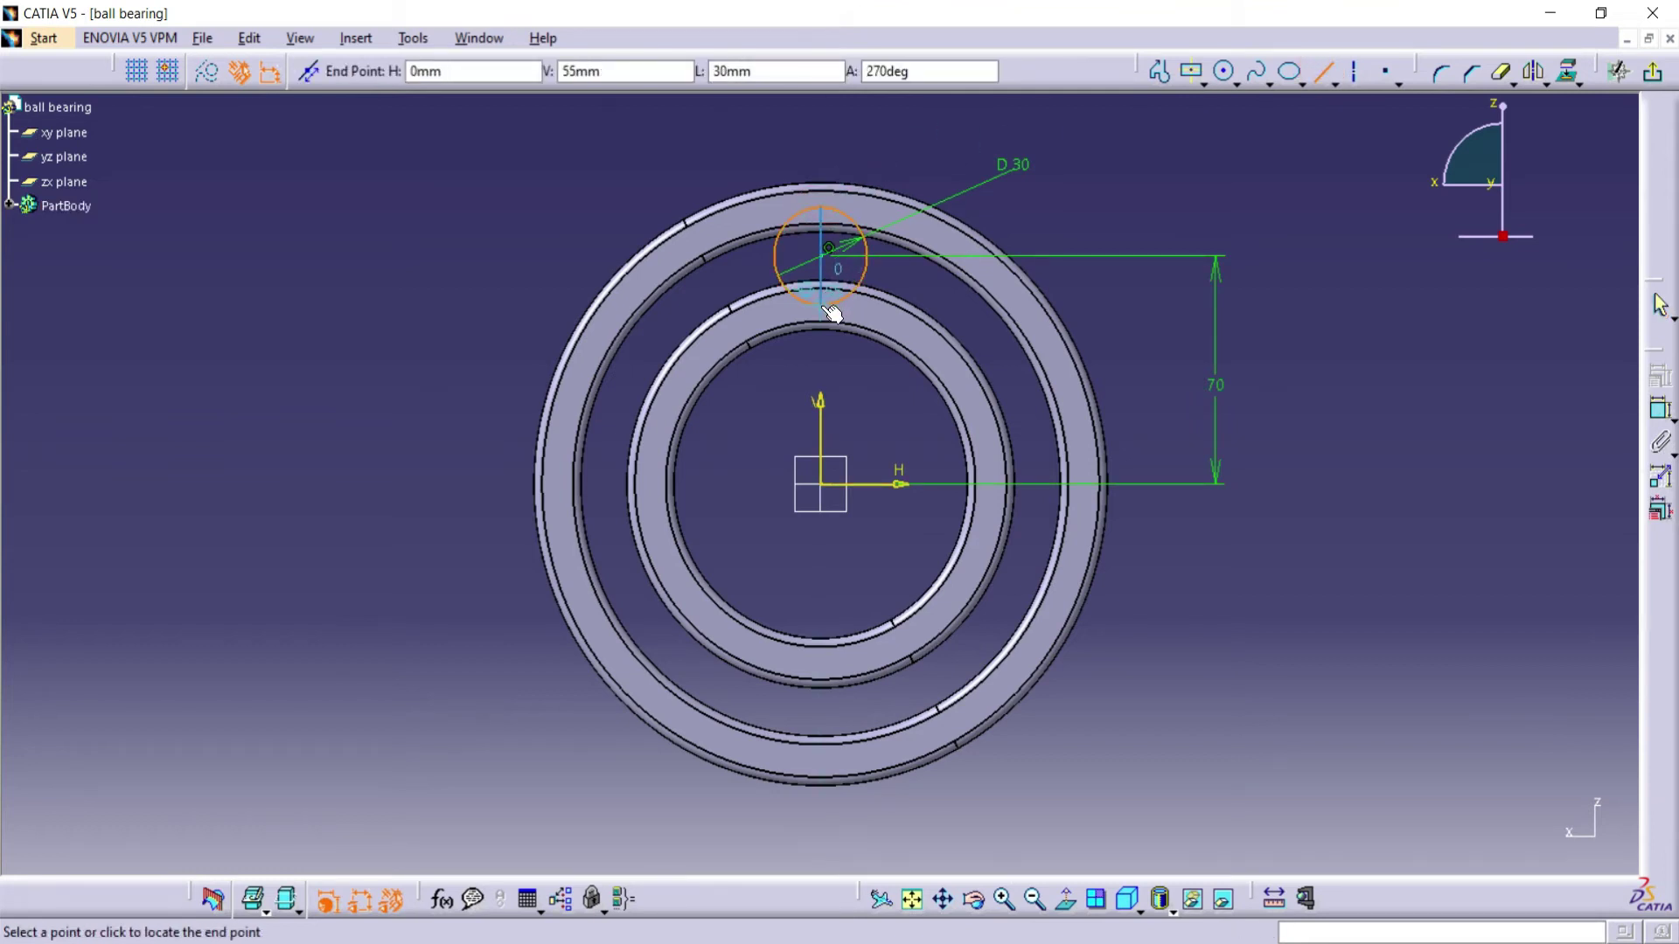
left_click(1501, 71)
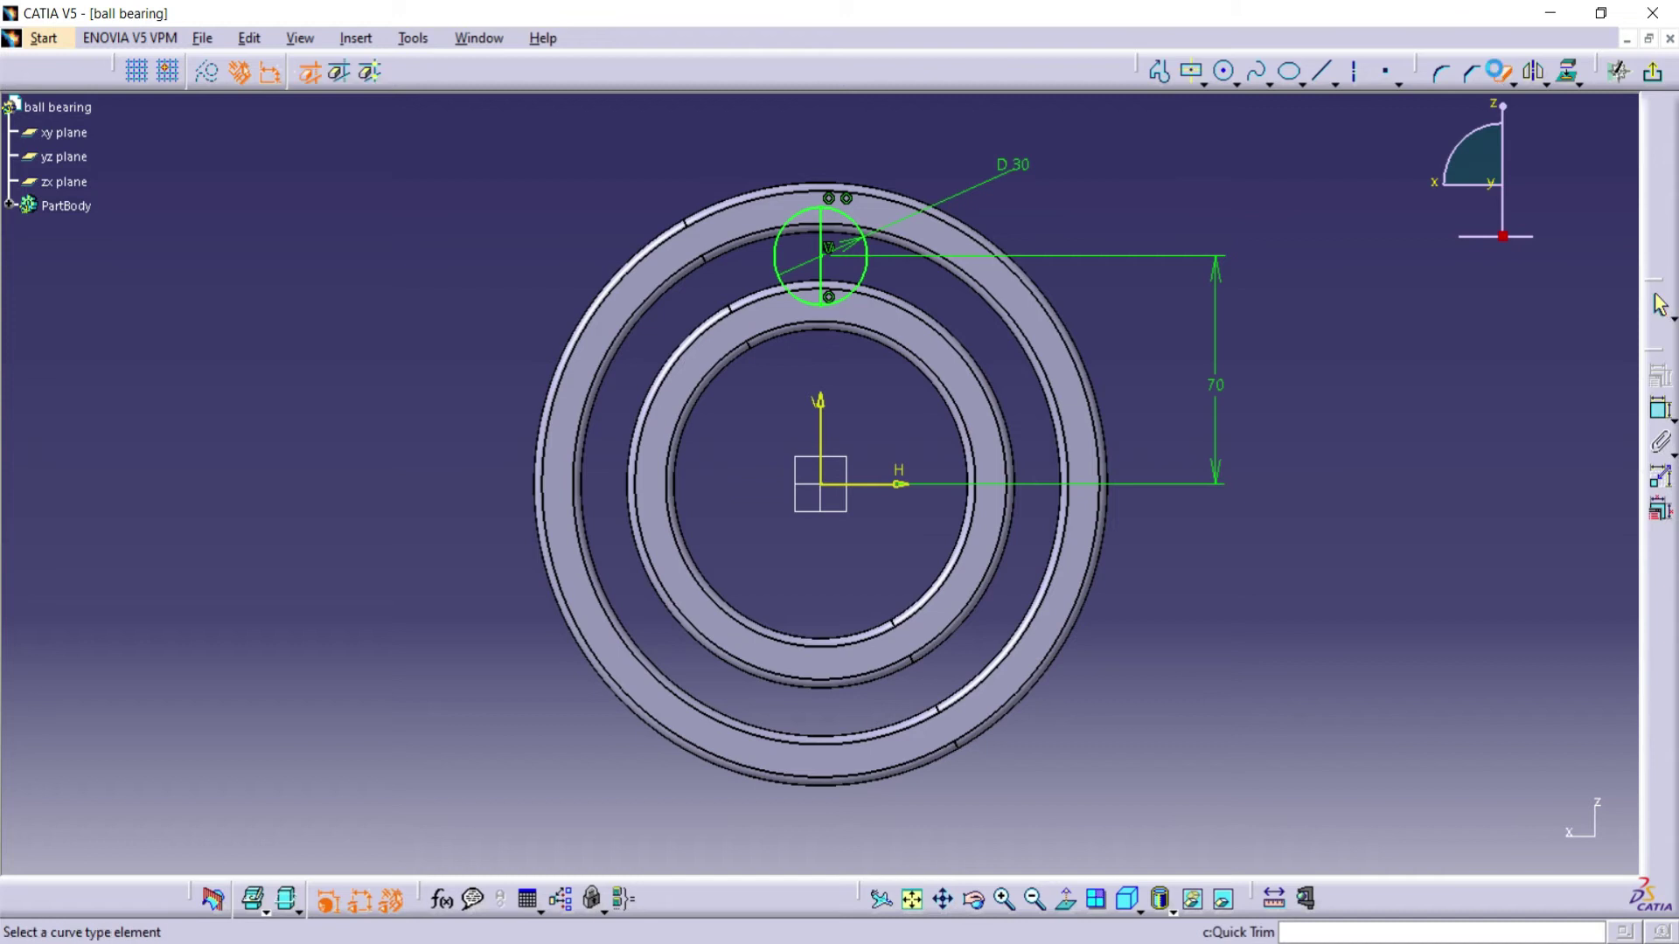
left_click(775, 233)
left_click(1502, 72)
Revolve the semicircle as a 360° Shaft about the vertical axis to form a ball
left_click(1655, 77)
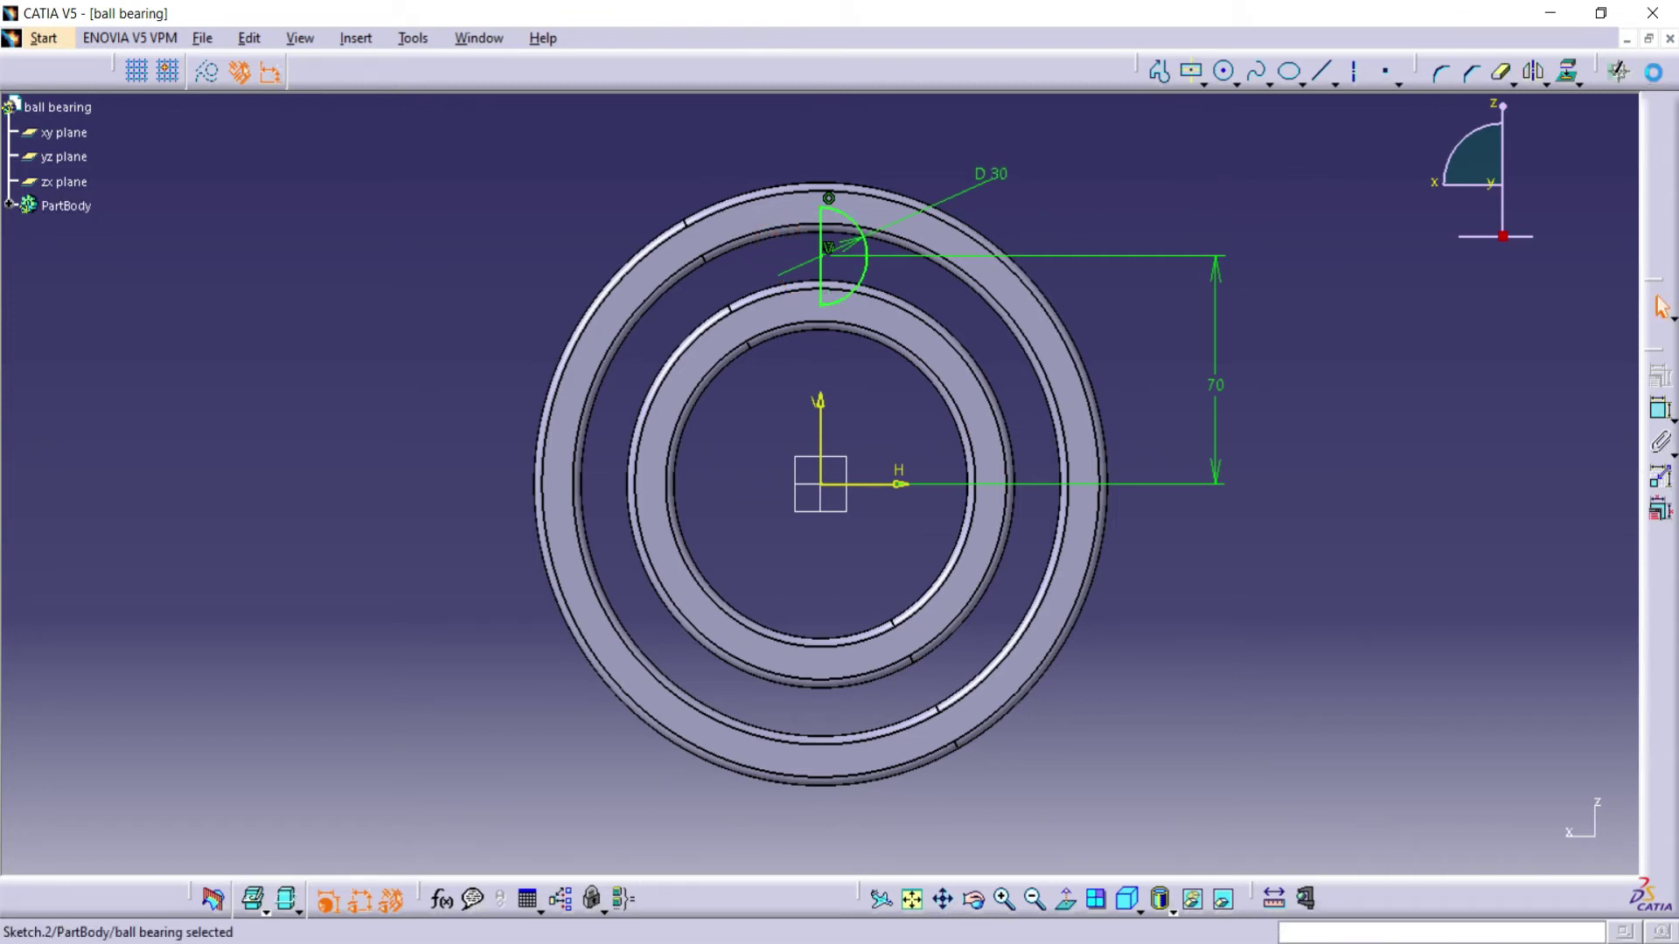
left_click(1660, 353)
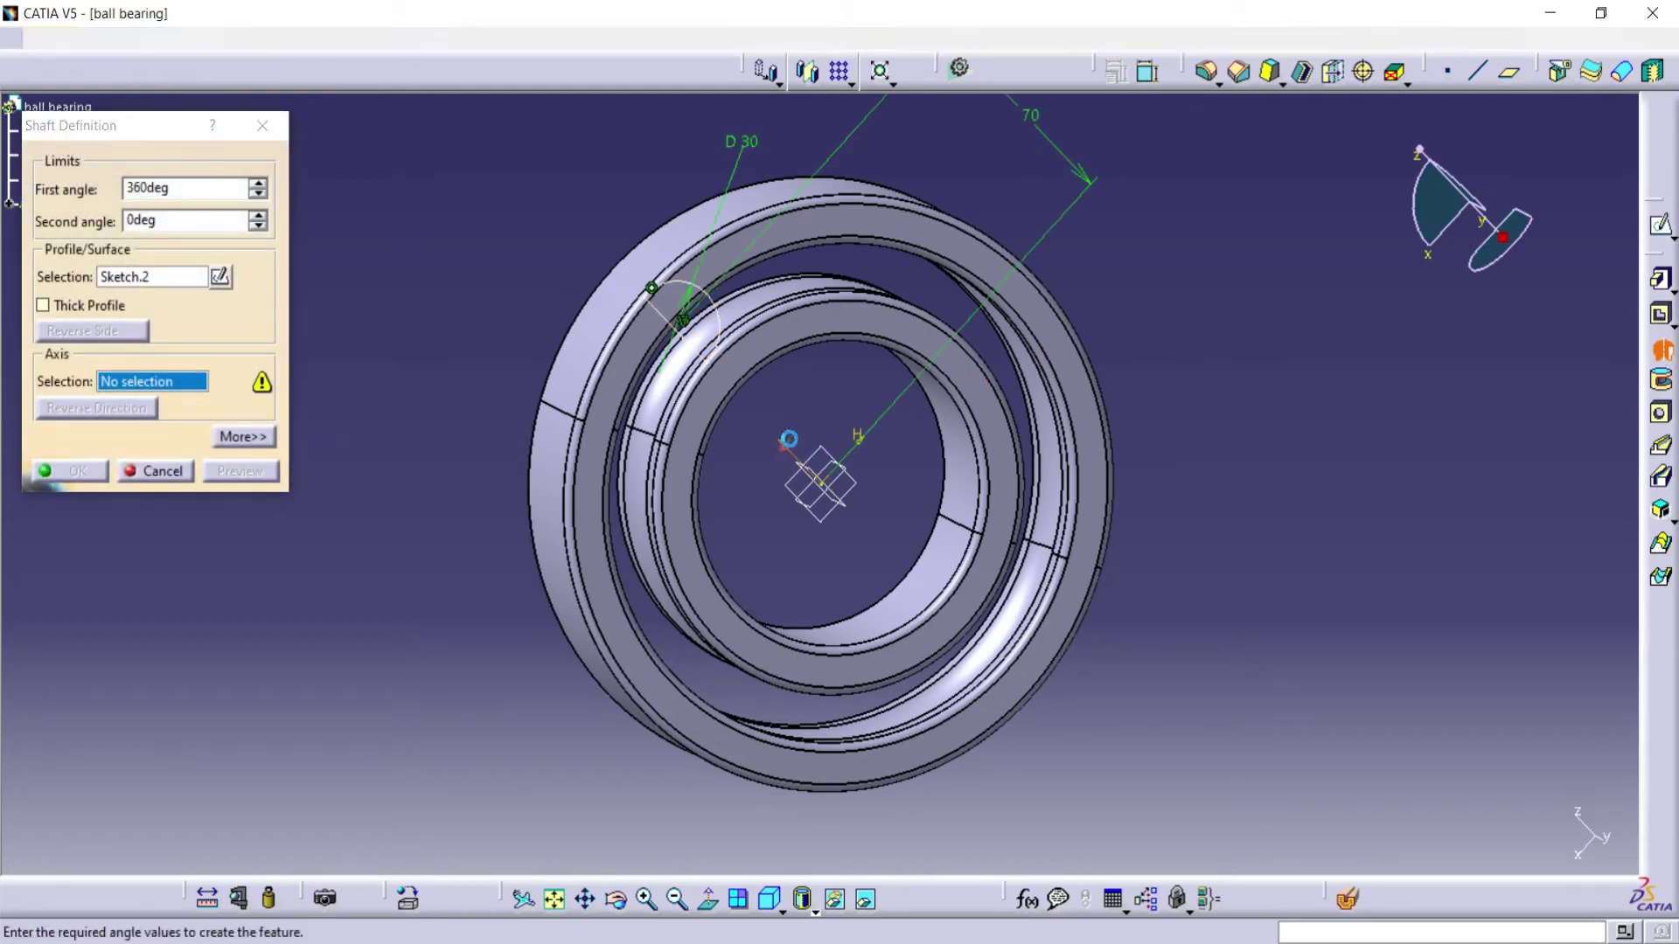
left_click(791, 453)
left_click(264, 465)
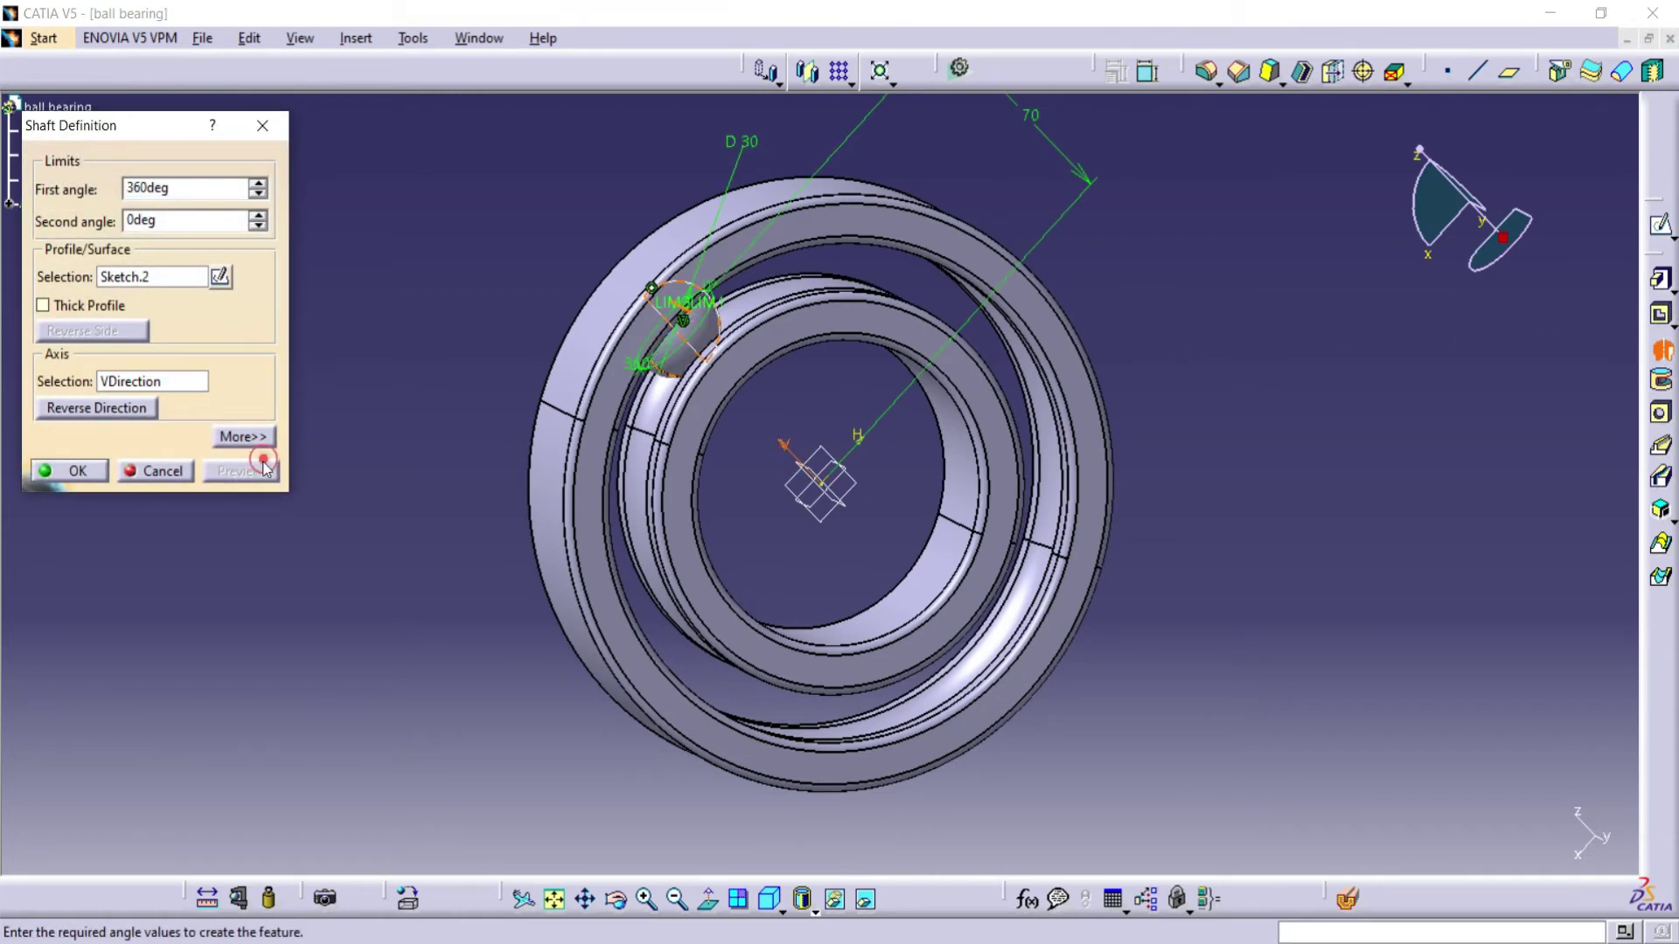
left_click(96, 468)
left_click(842, 467)
On the zx plane, sketch a small centred rectangle (about 8.5 by 7.5 mm) right of the ball
left_click(1662, 226)
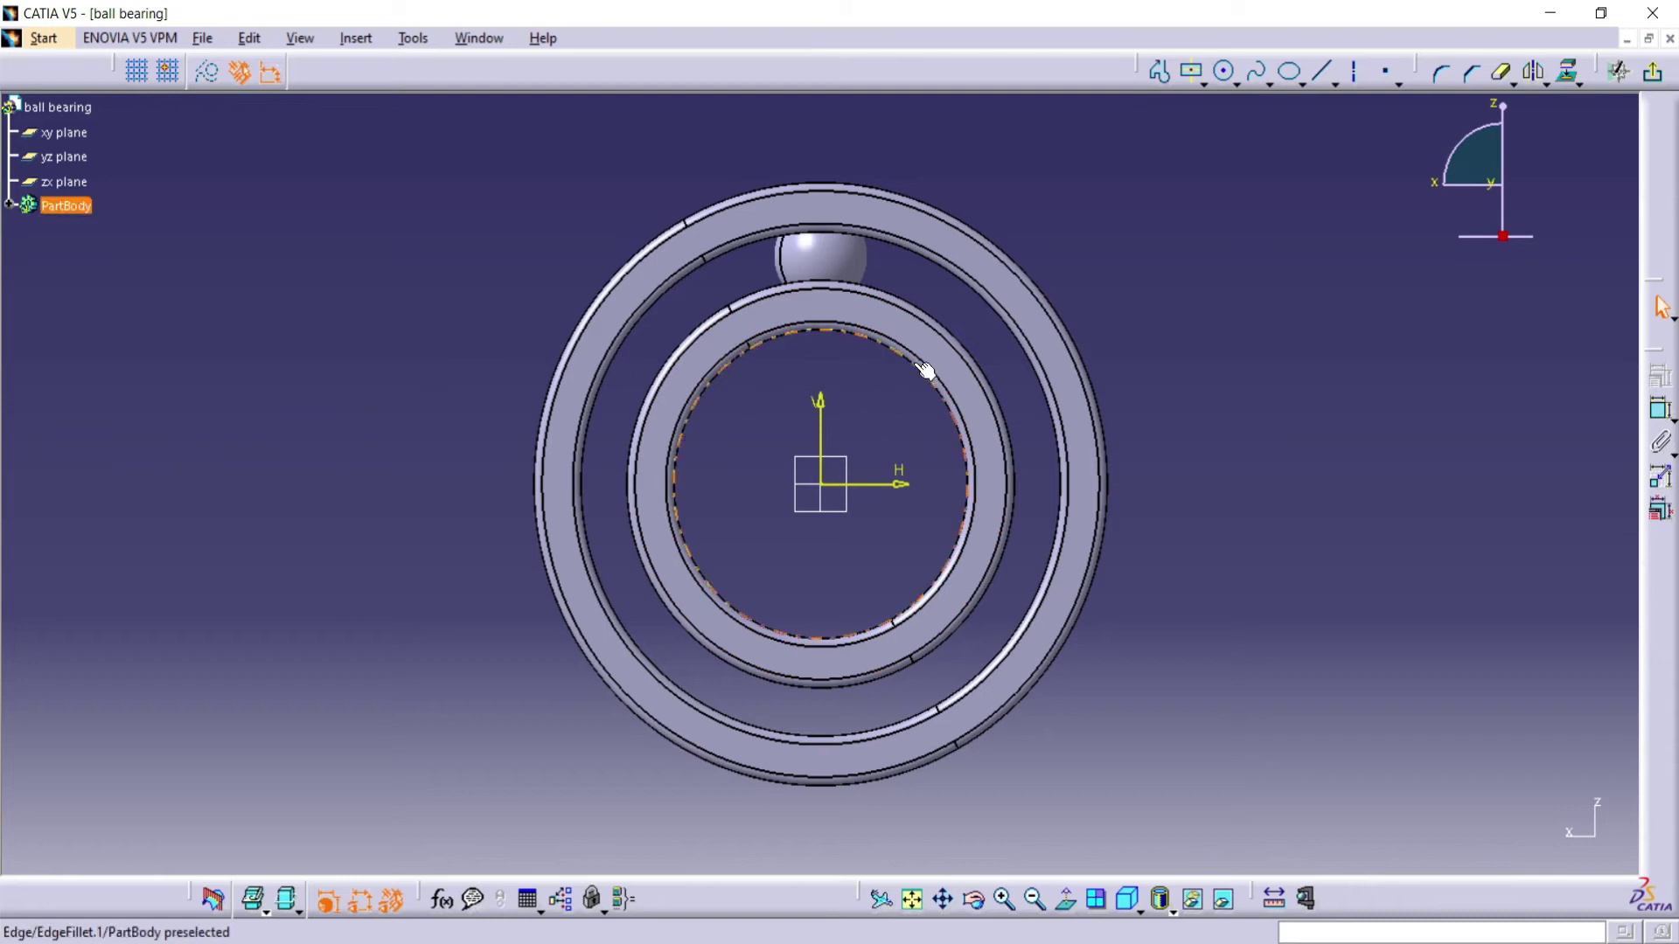
left_click(1004, 898)
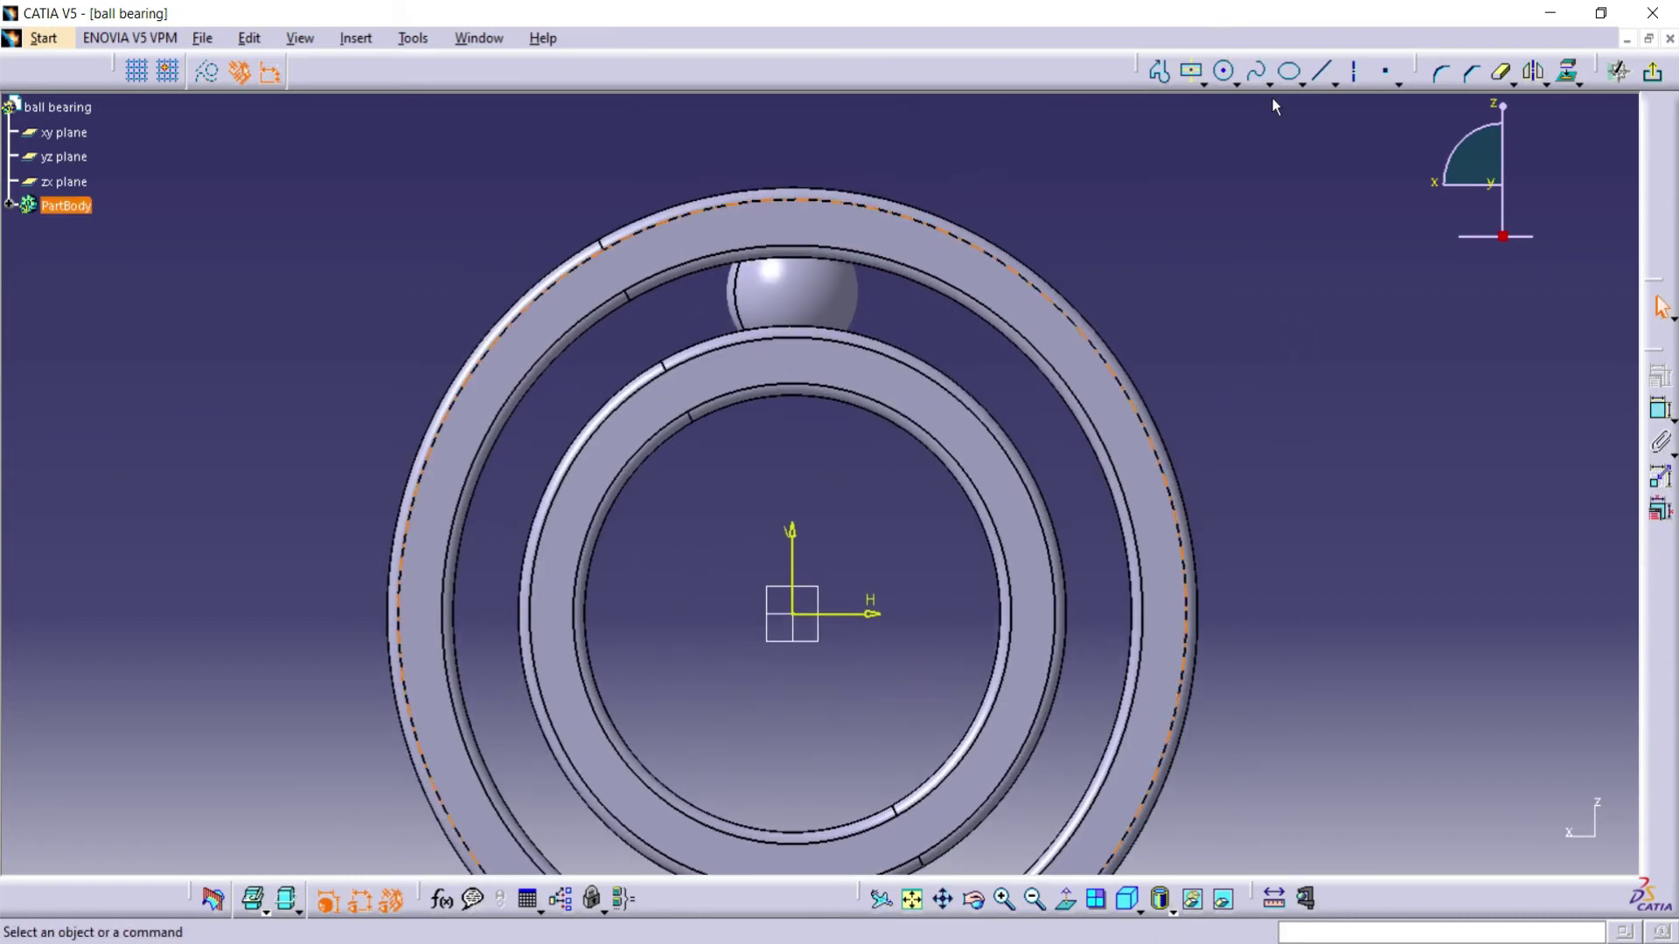
left_click(1191, 74)
left_click(890, 301)
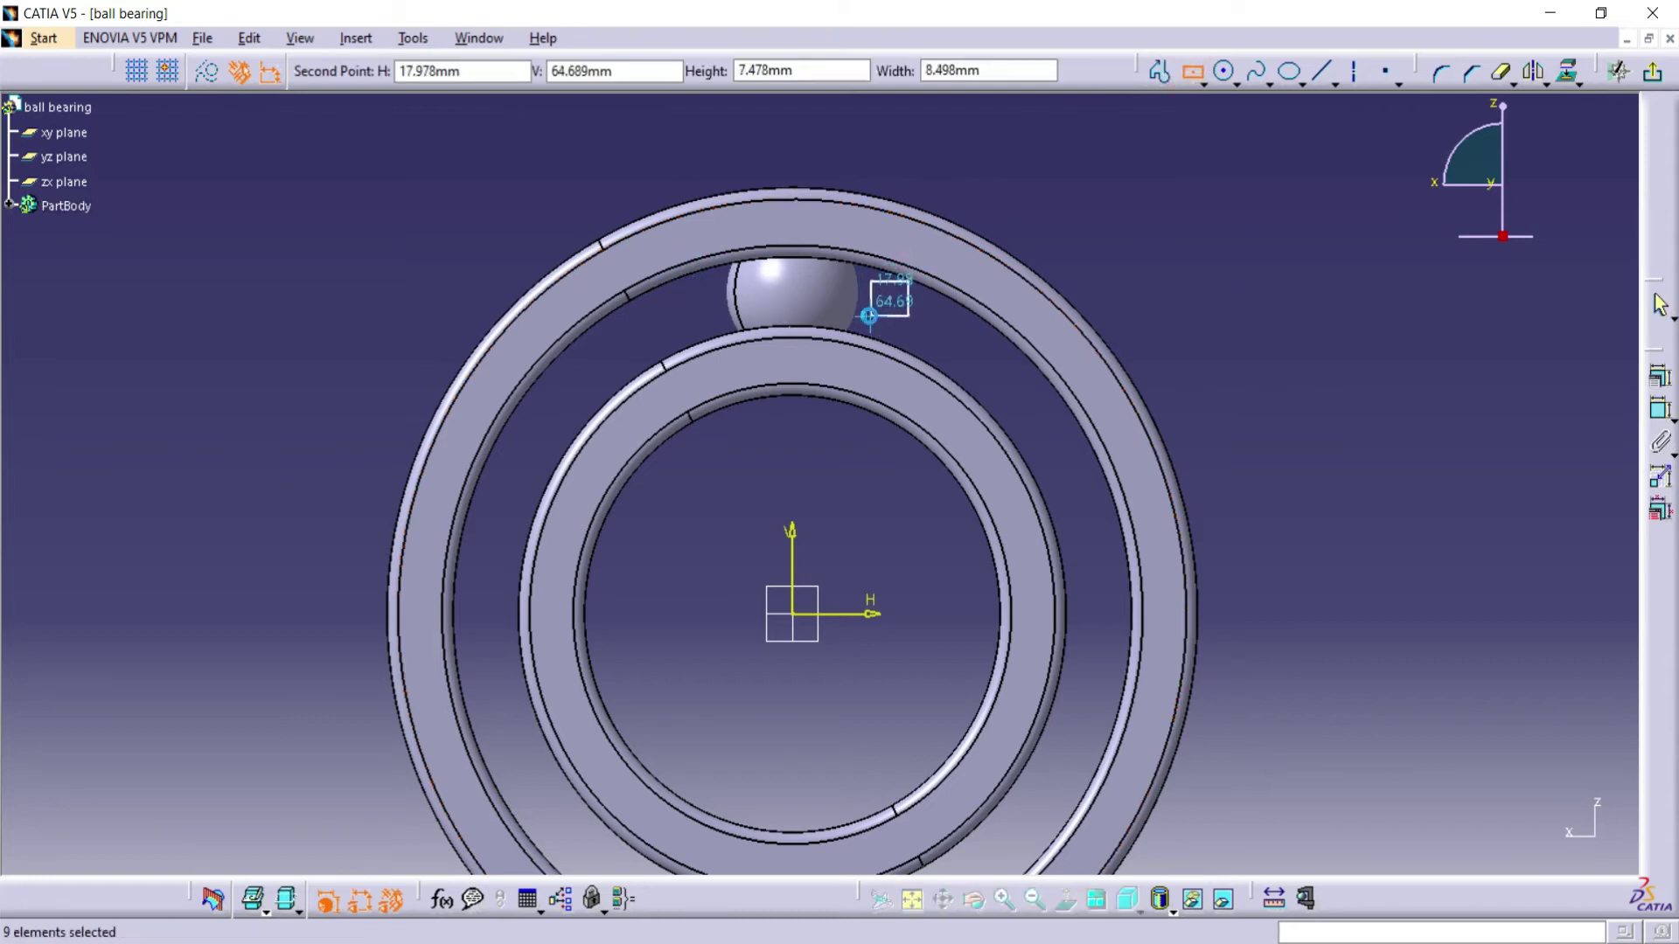
left_click(869, 316)
Dimension the rectangle to 3 mm high and 1.5 mm wide
left_click(1660, 409)
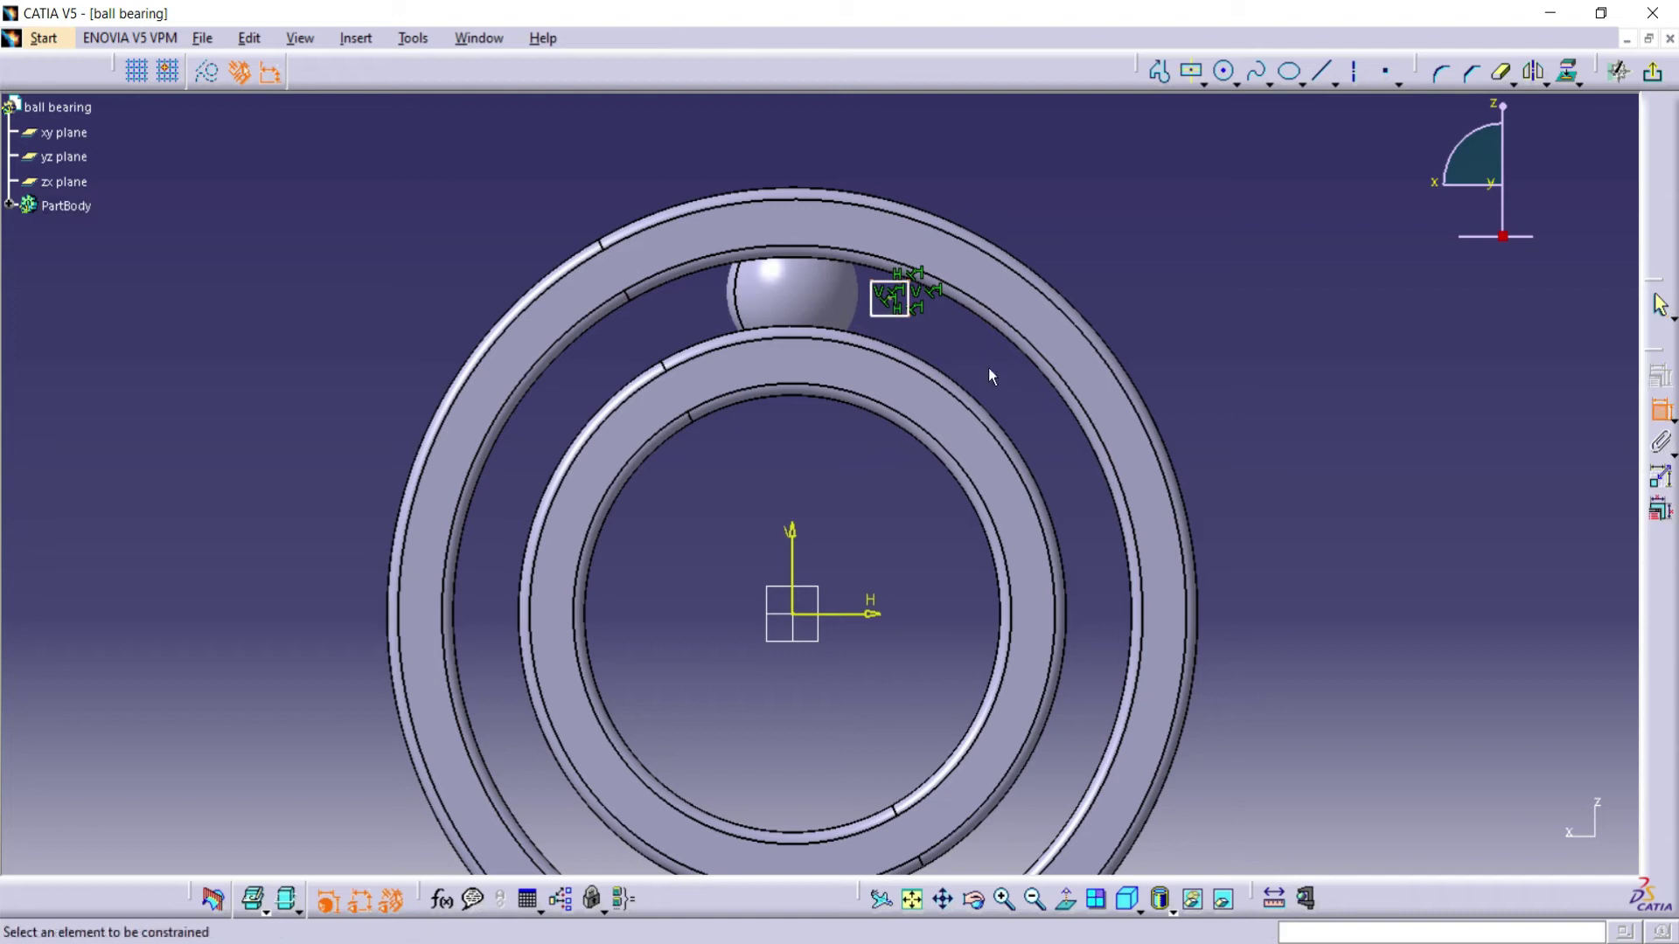
left_click(909, 294)
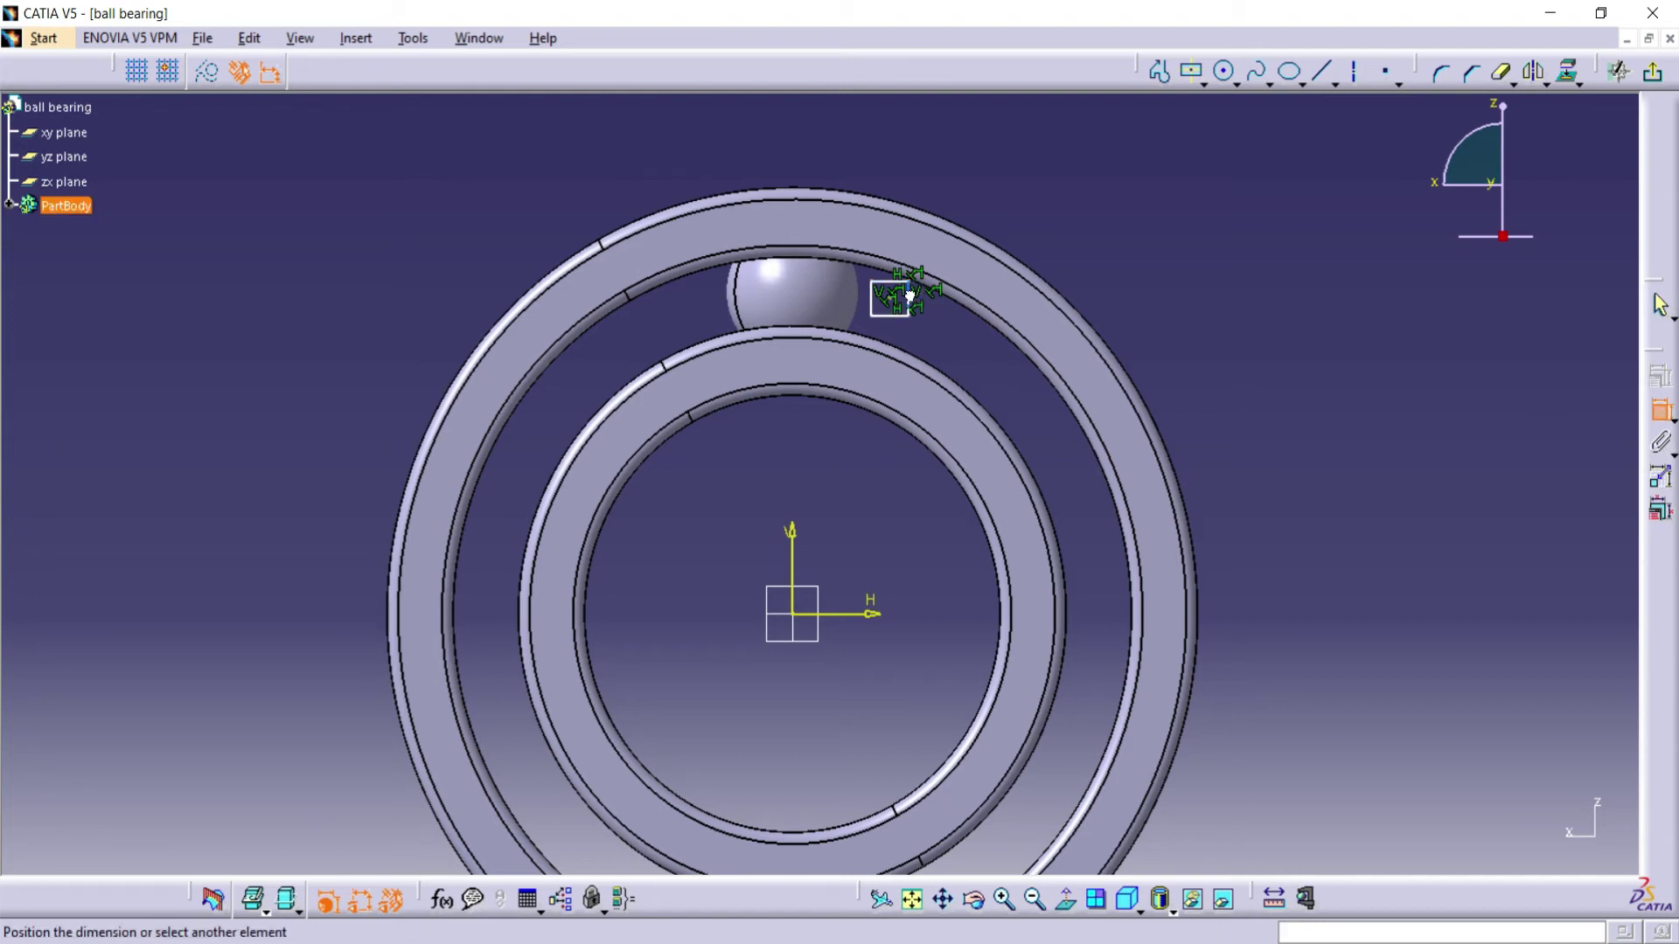
left_click(1146, 290)
left_click(1146, 290)
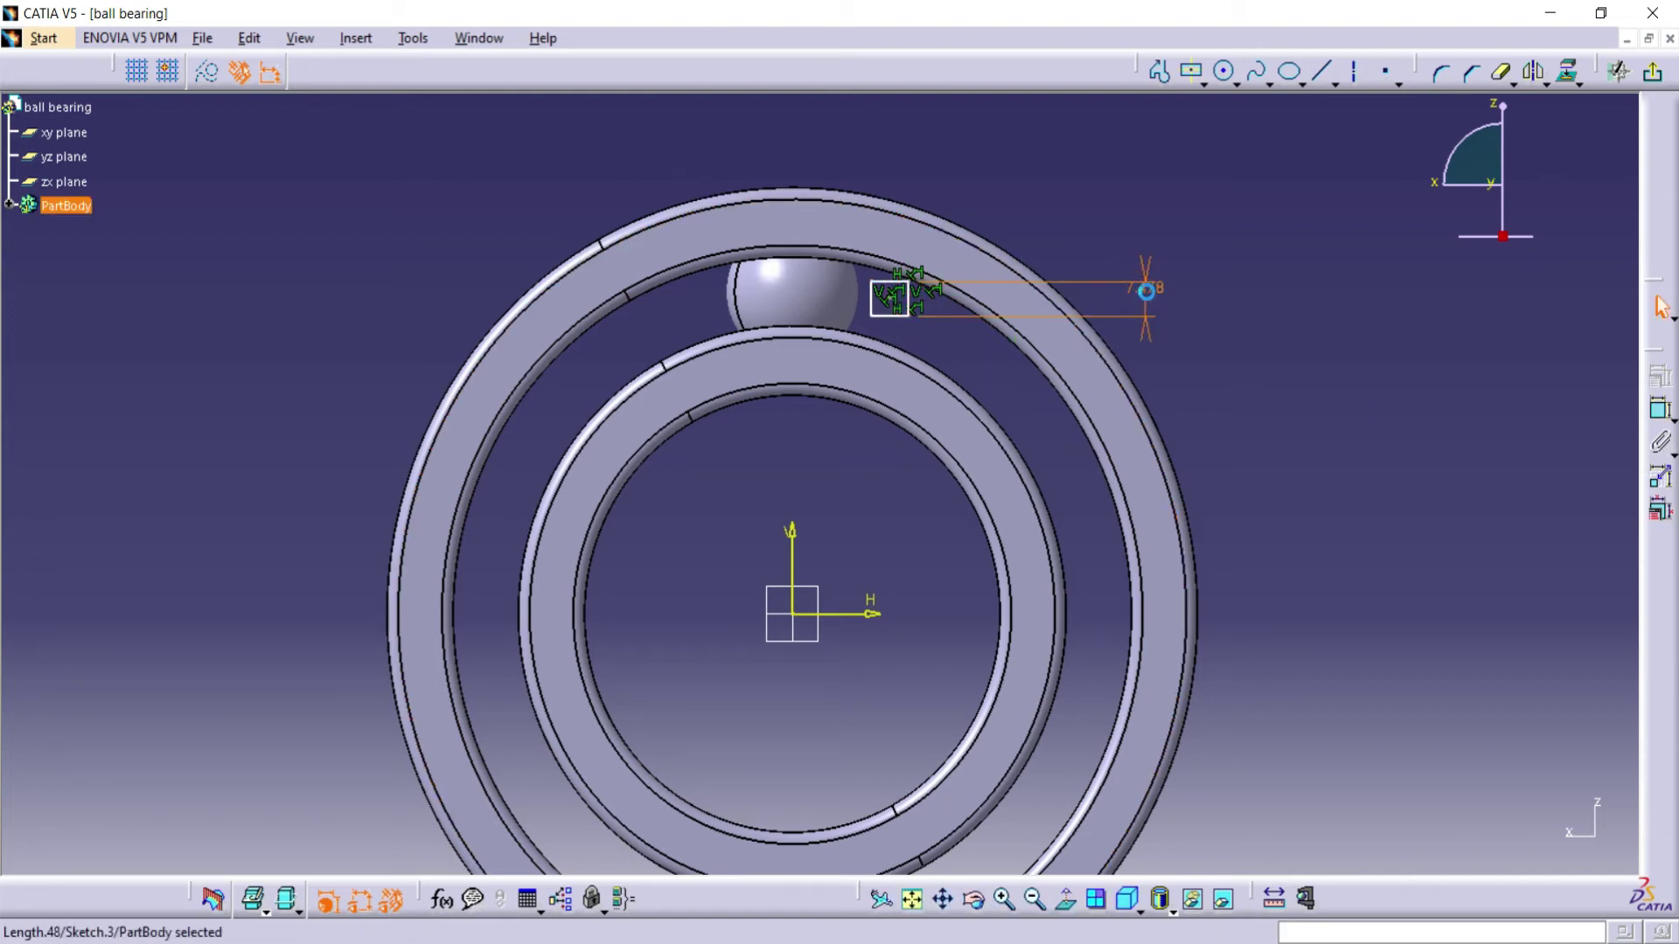
double_click(1147, 290)
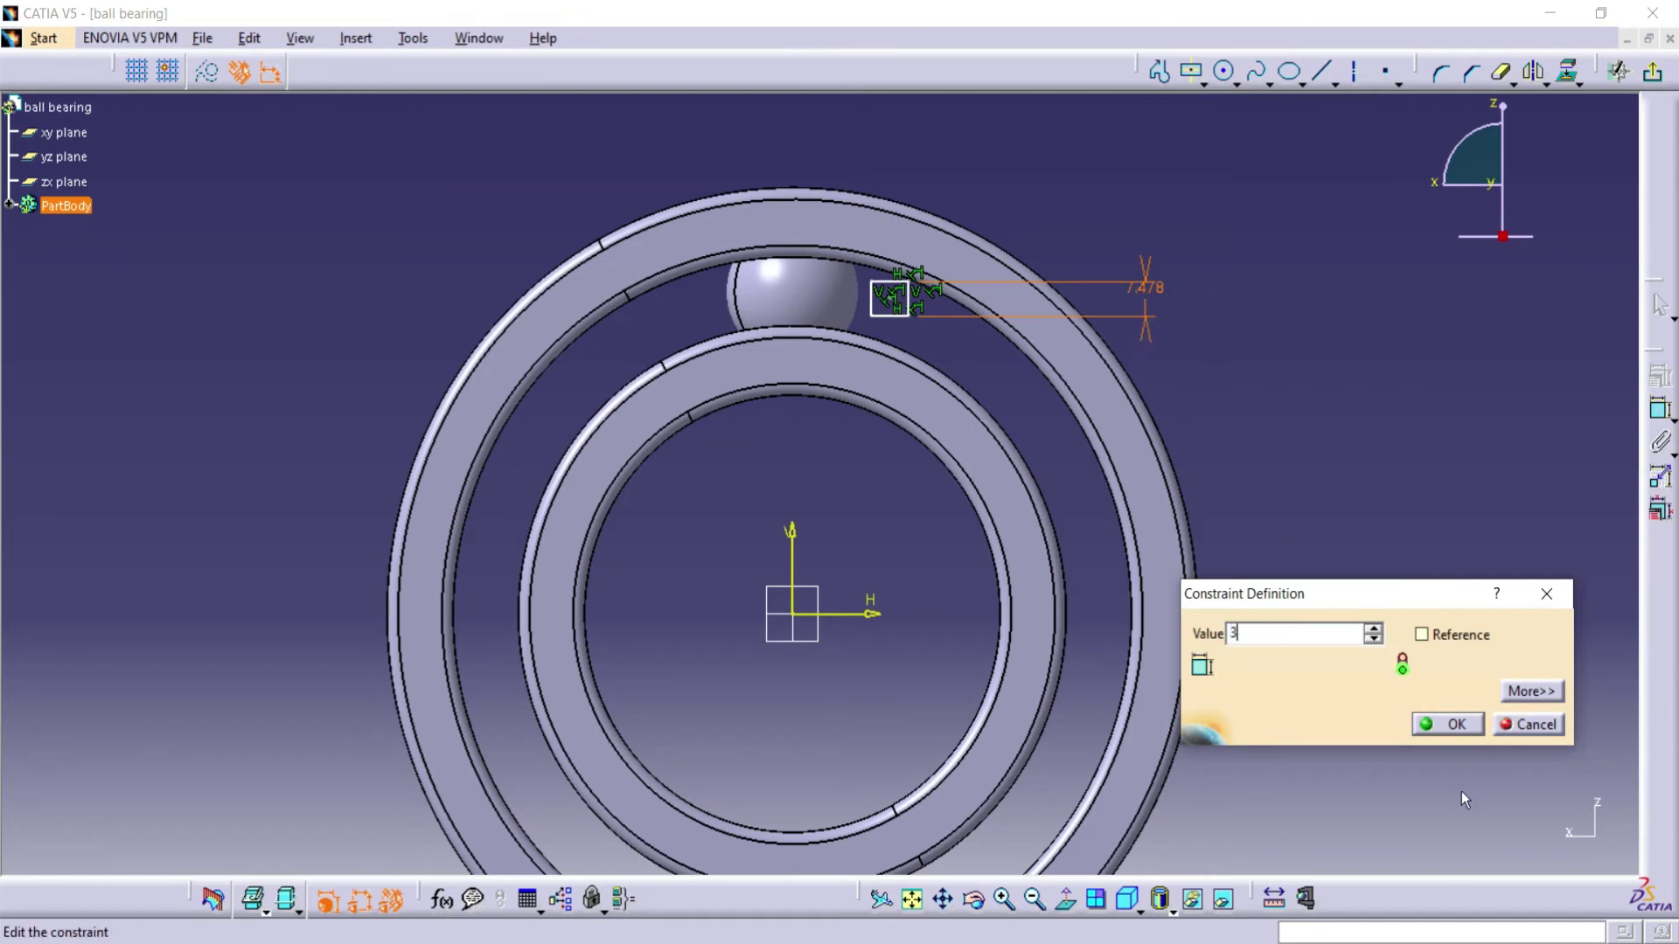
left_click(1454, 725)
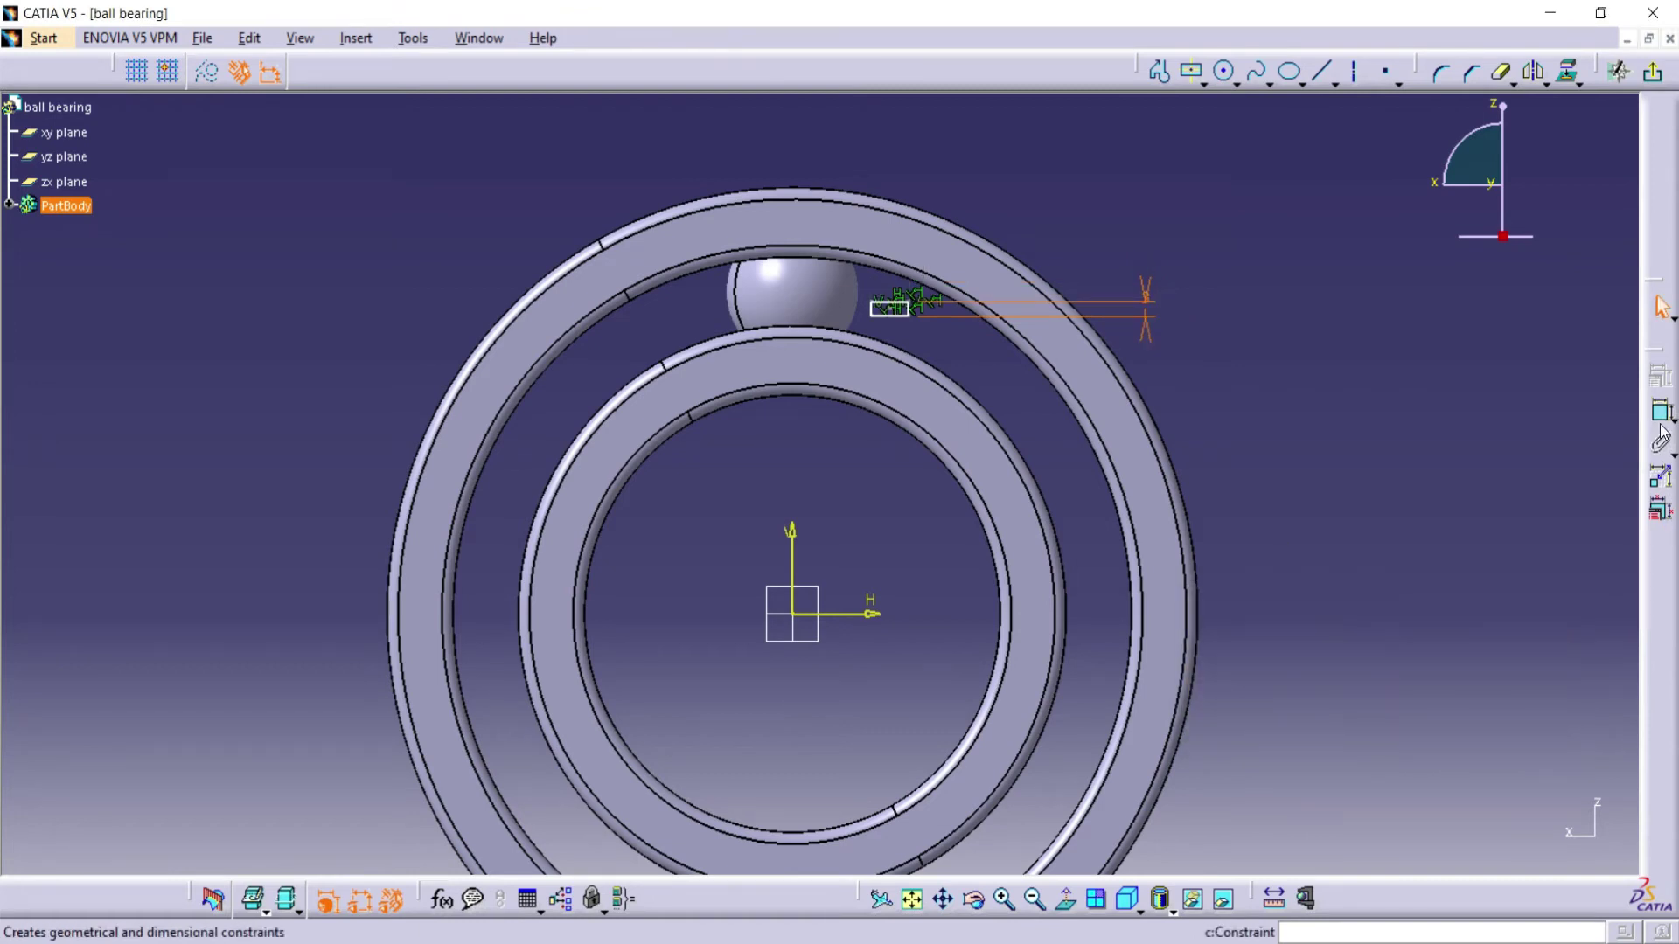
left_click(896, 318)
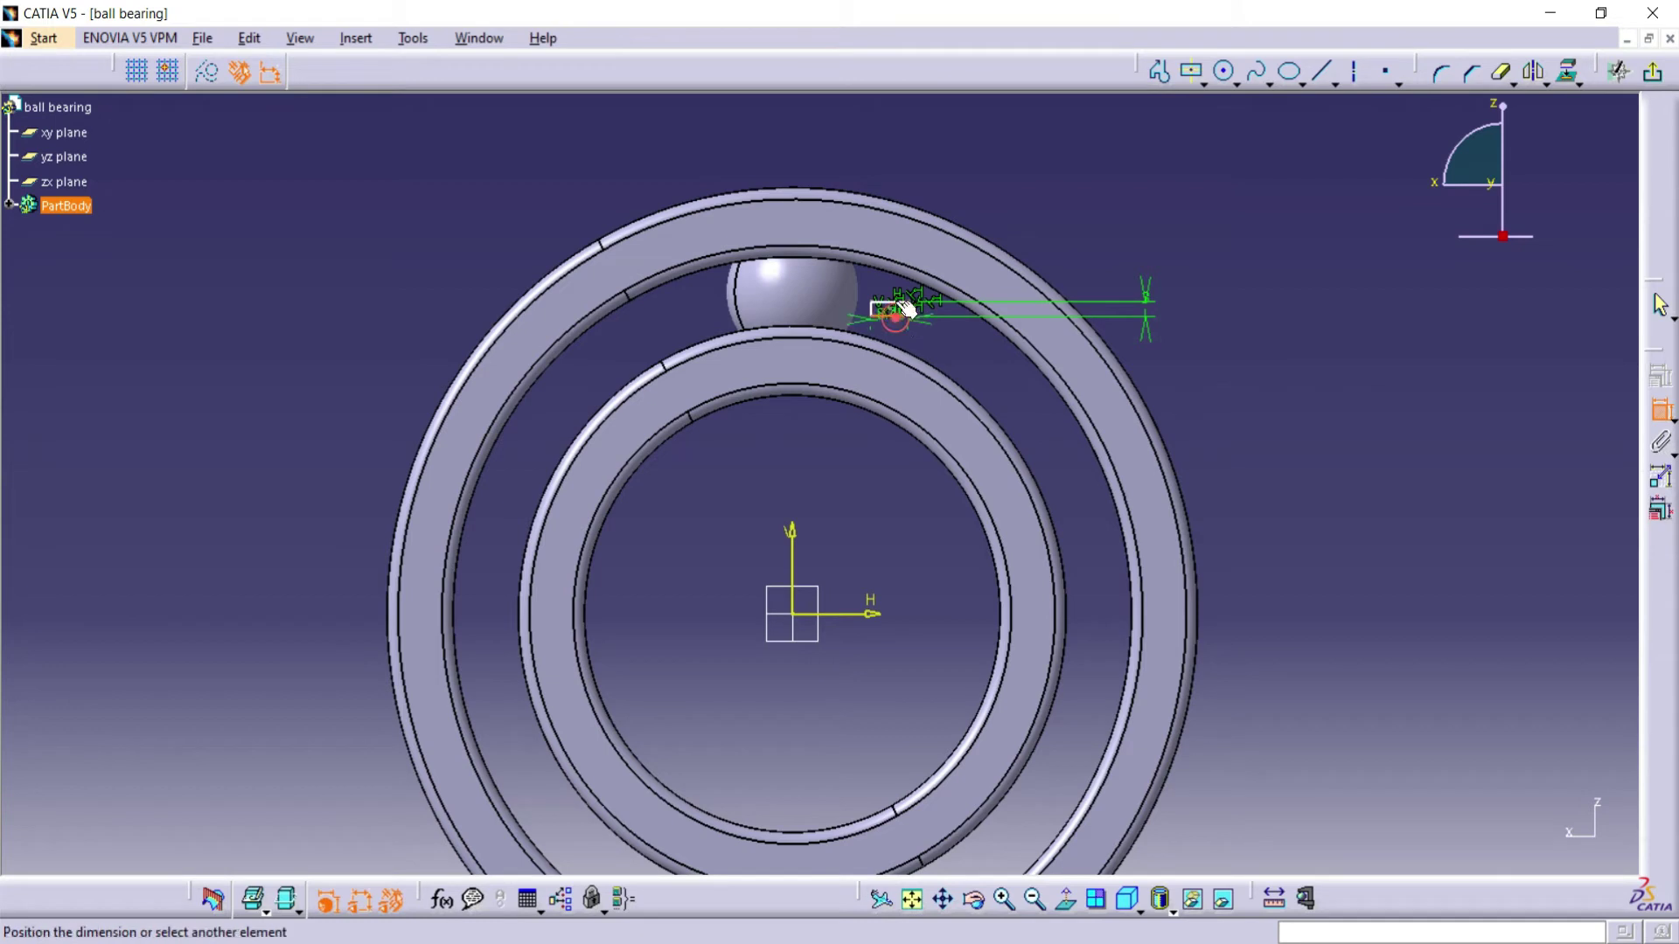
left_click(914, 170)
double_click(916, 175)
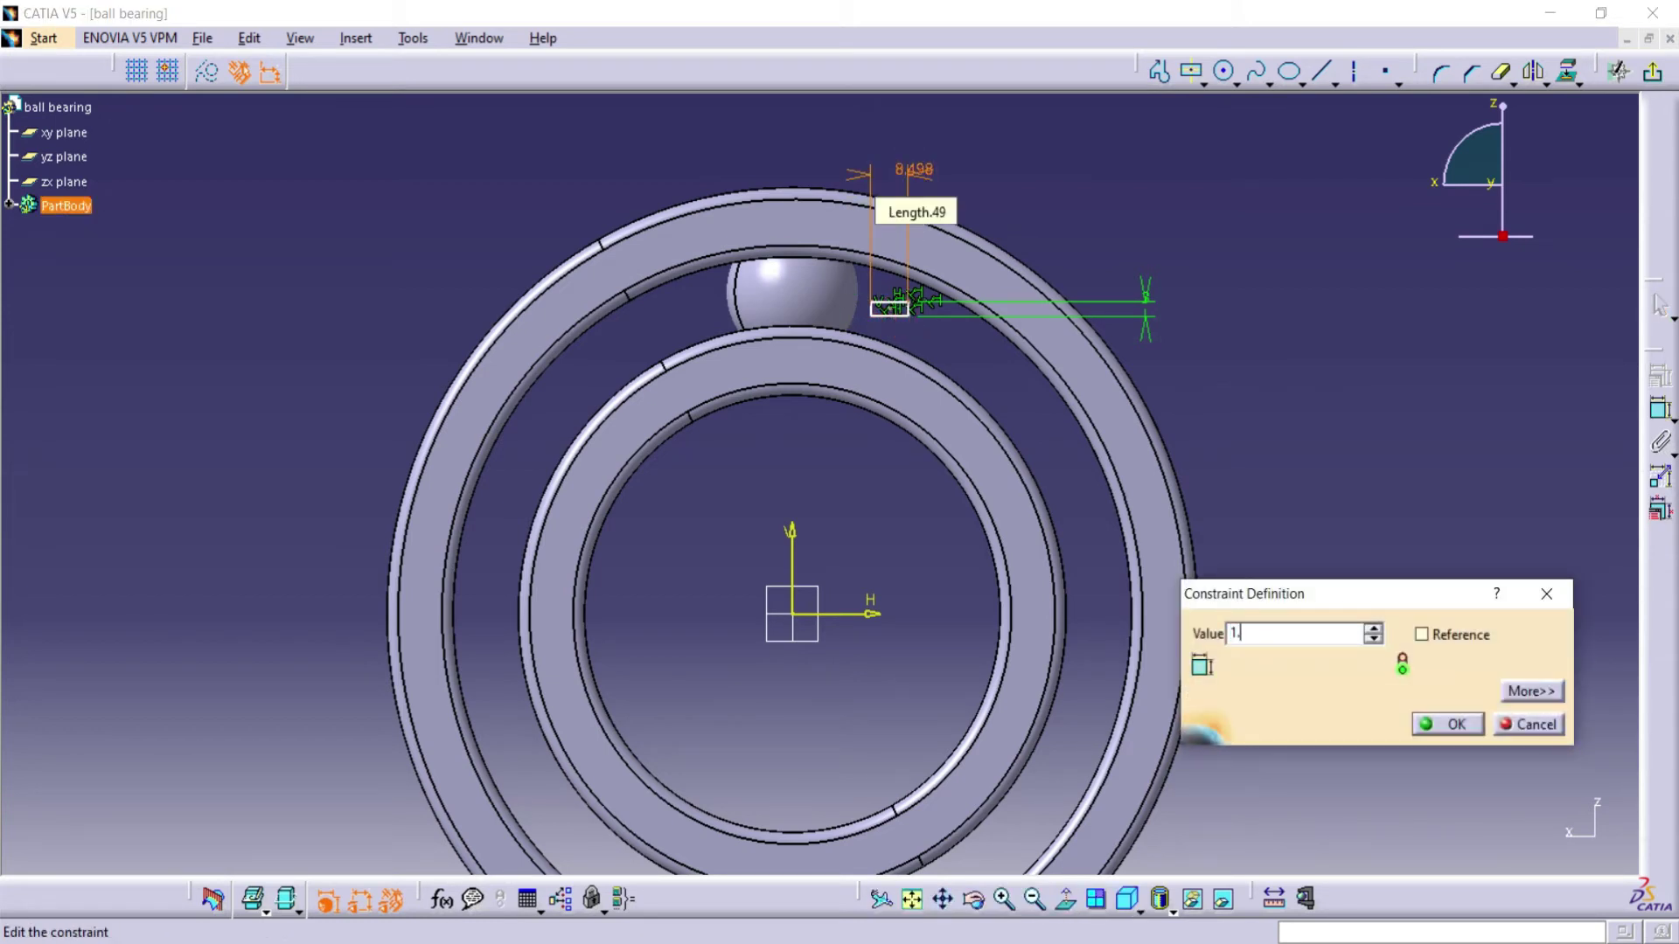
key("Return")
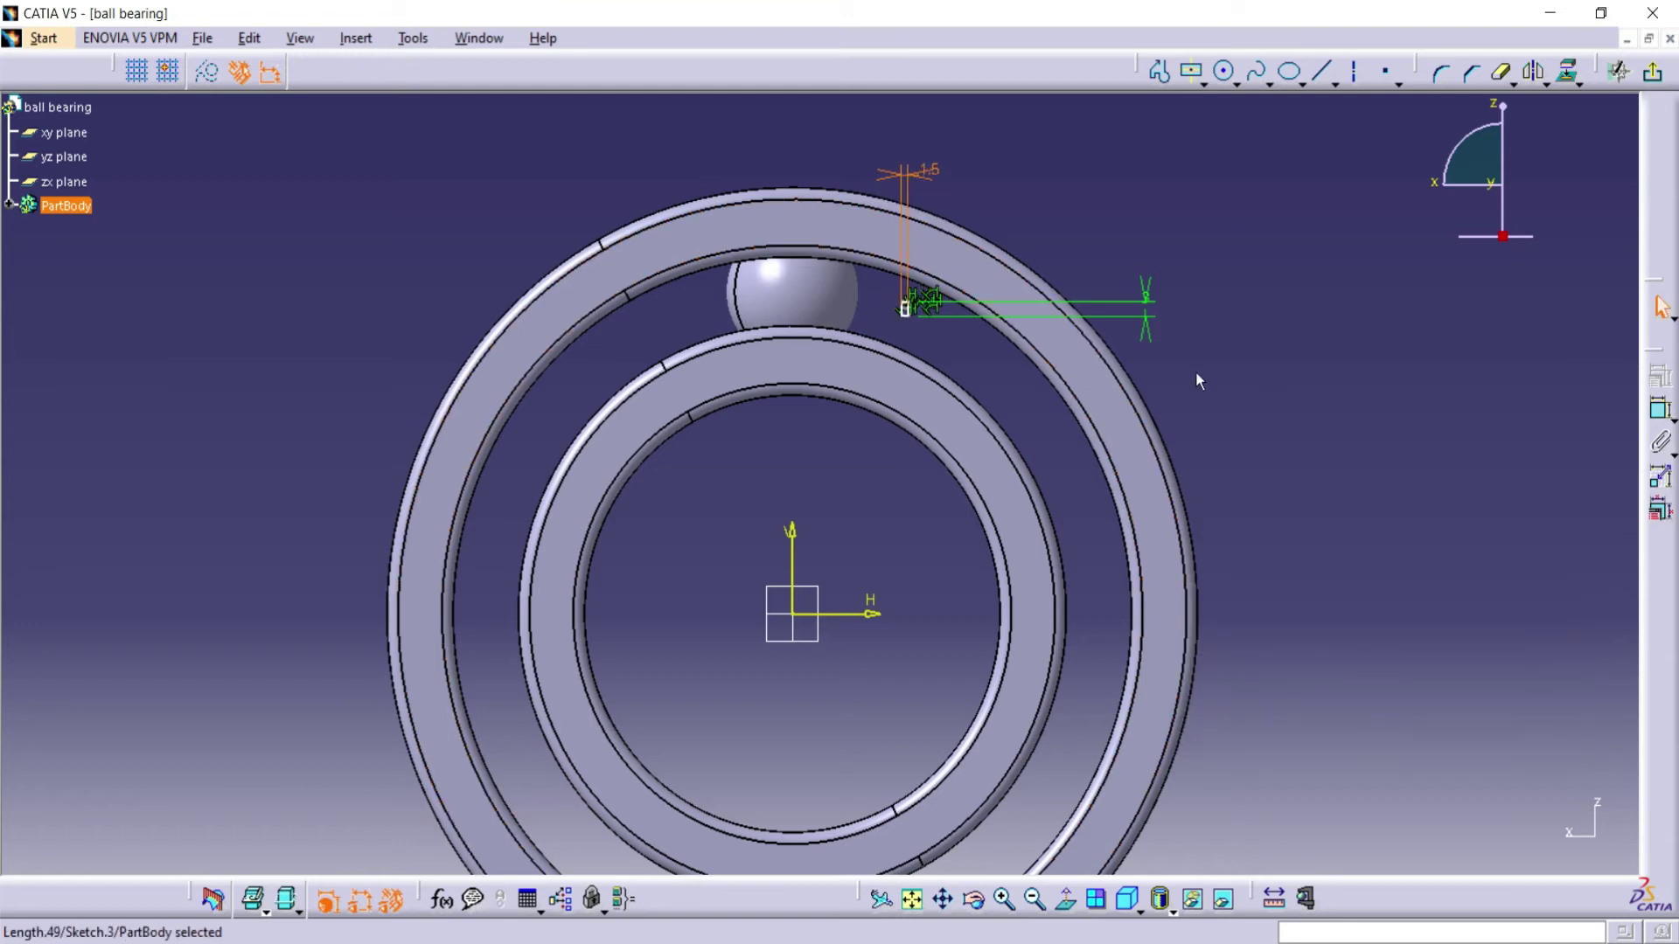
Constrain the profile point 71.5 mm above the horizontal axis
left_click(1003, 898)
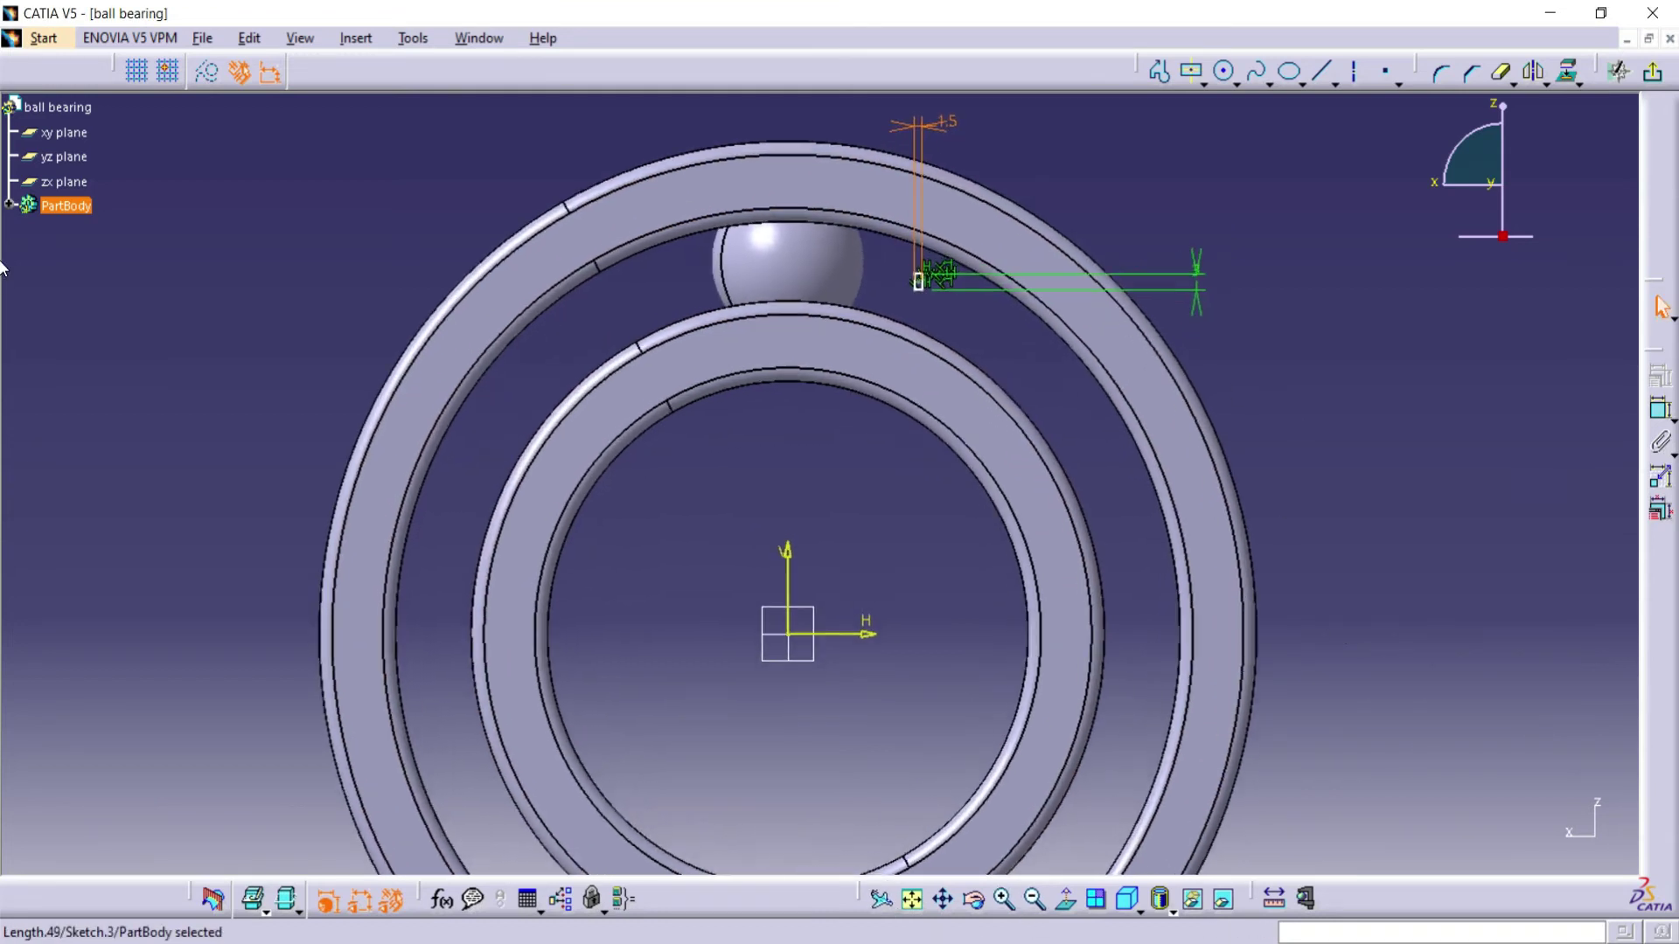
left_click(1658, 415)
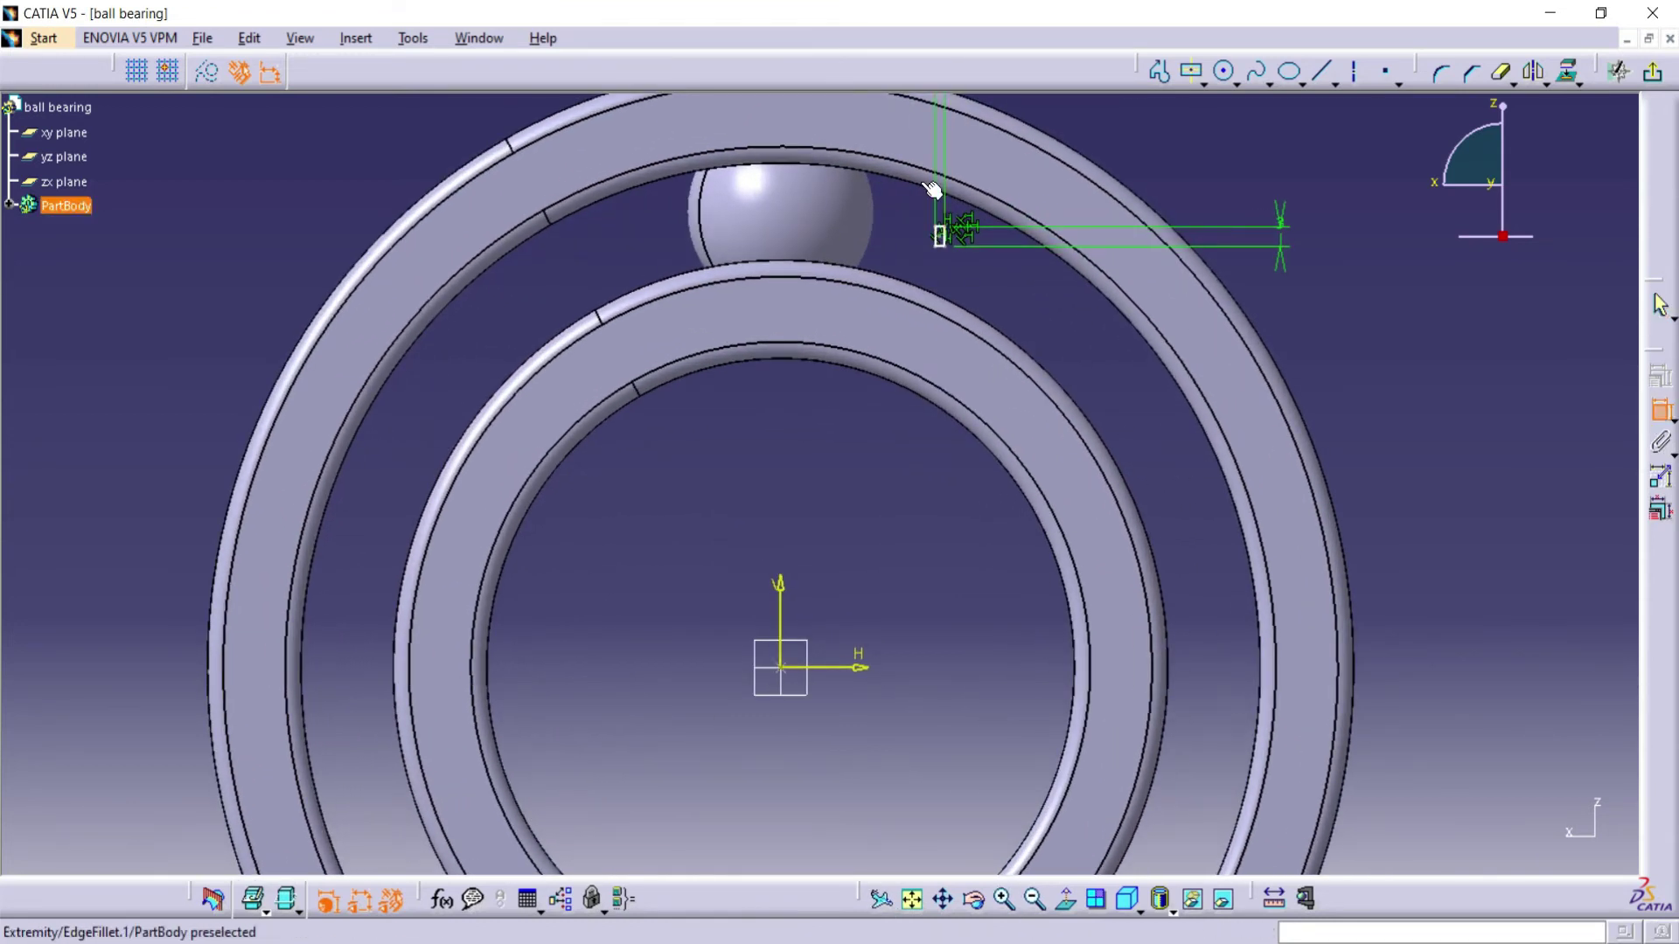
left_click(943, 229)
left_click(861, 667)
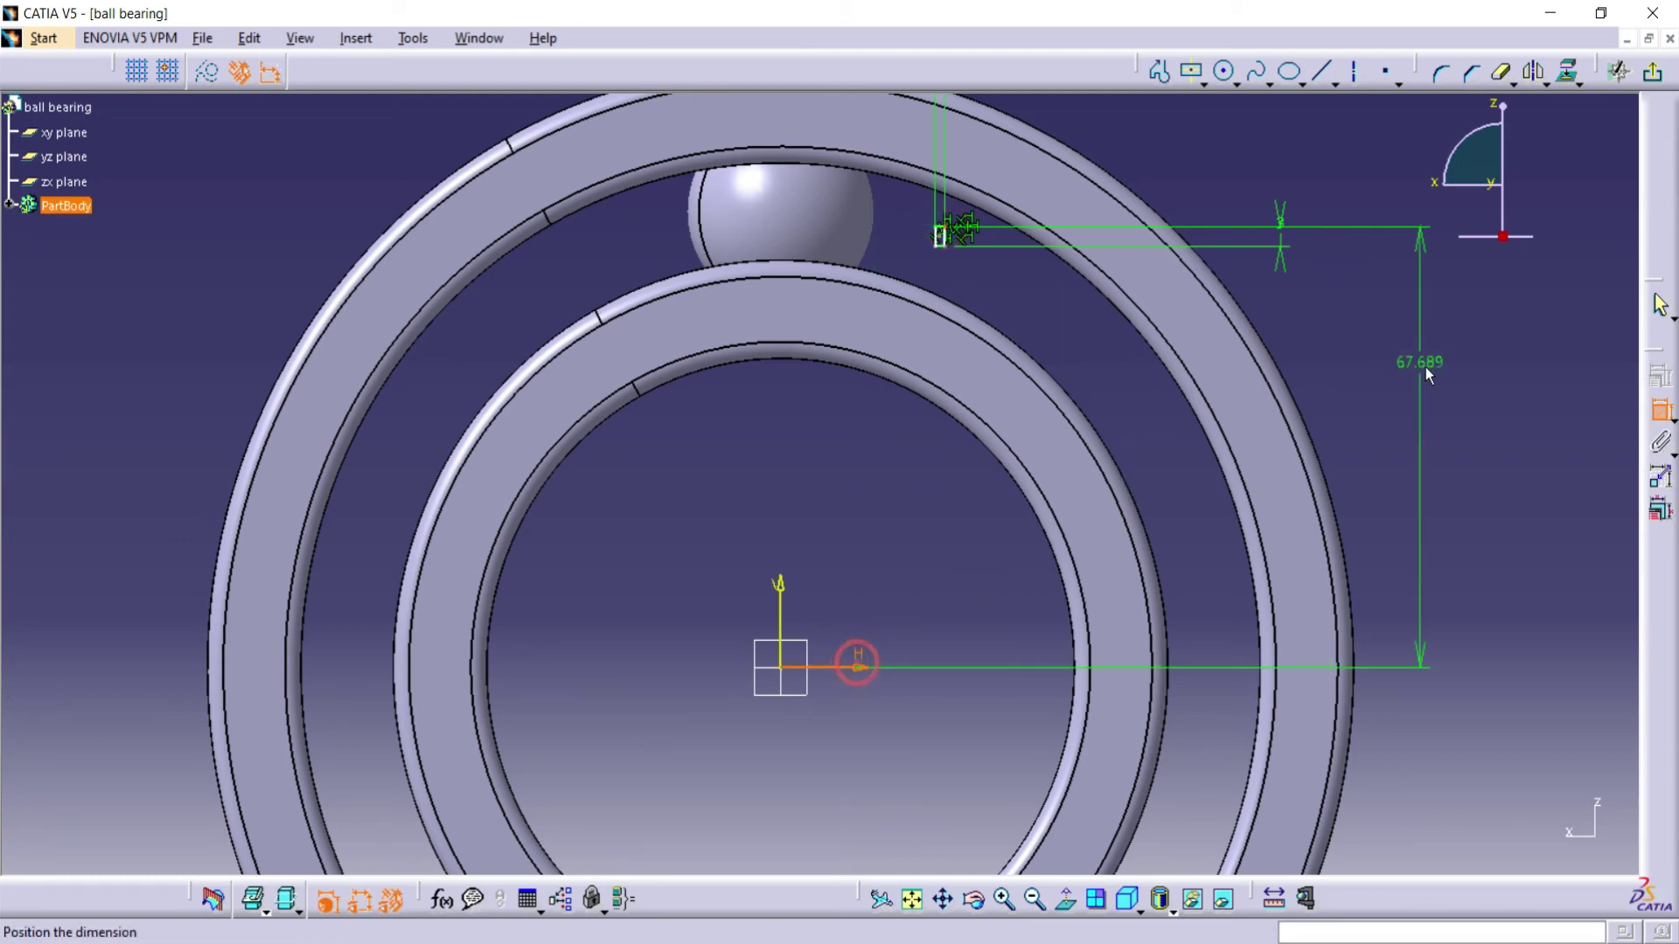
left_click(1426, 371)
double_click(1428, 376)
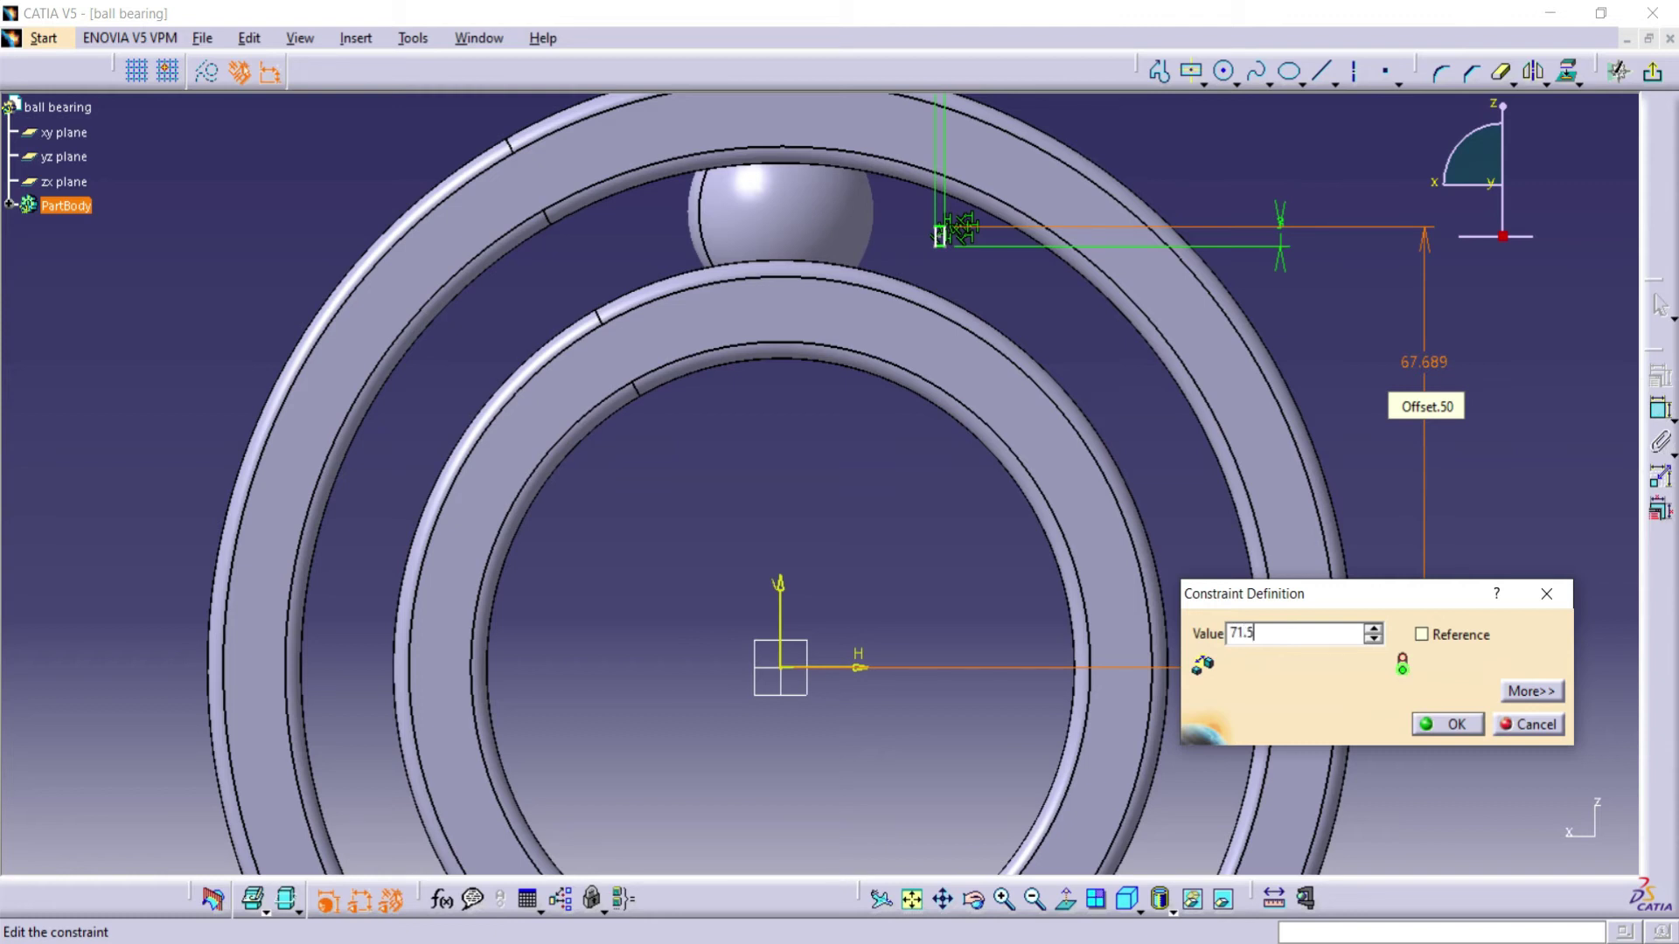
type("71.5")
left_click(1449, 730)
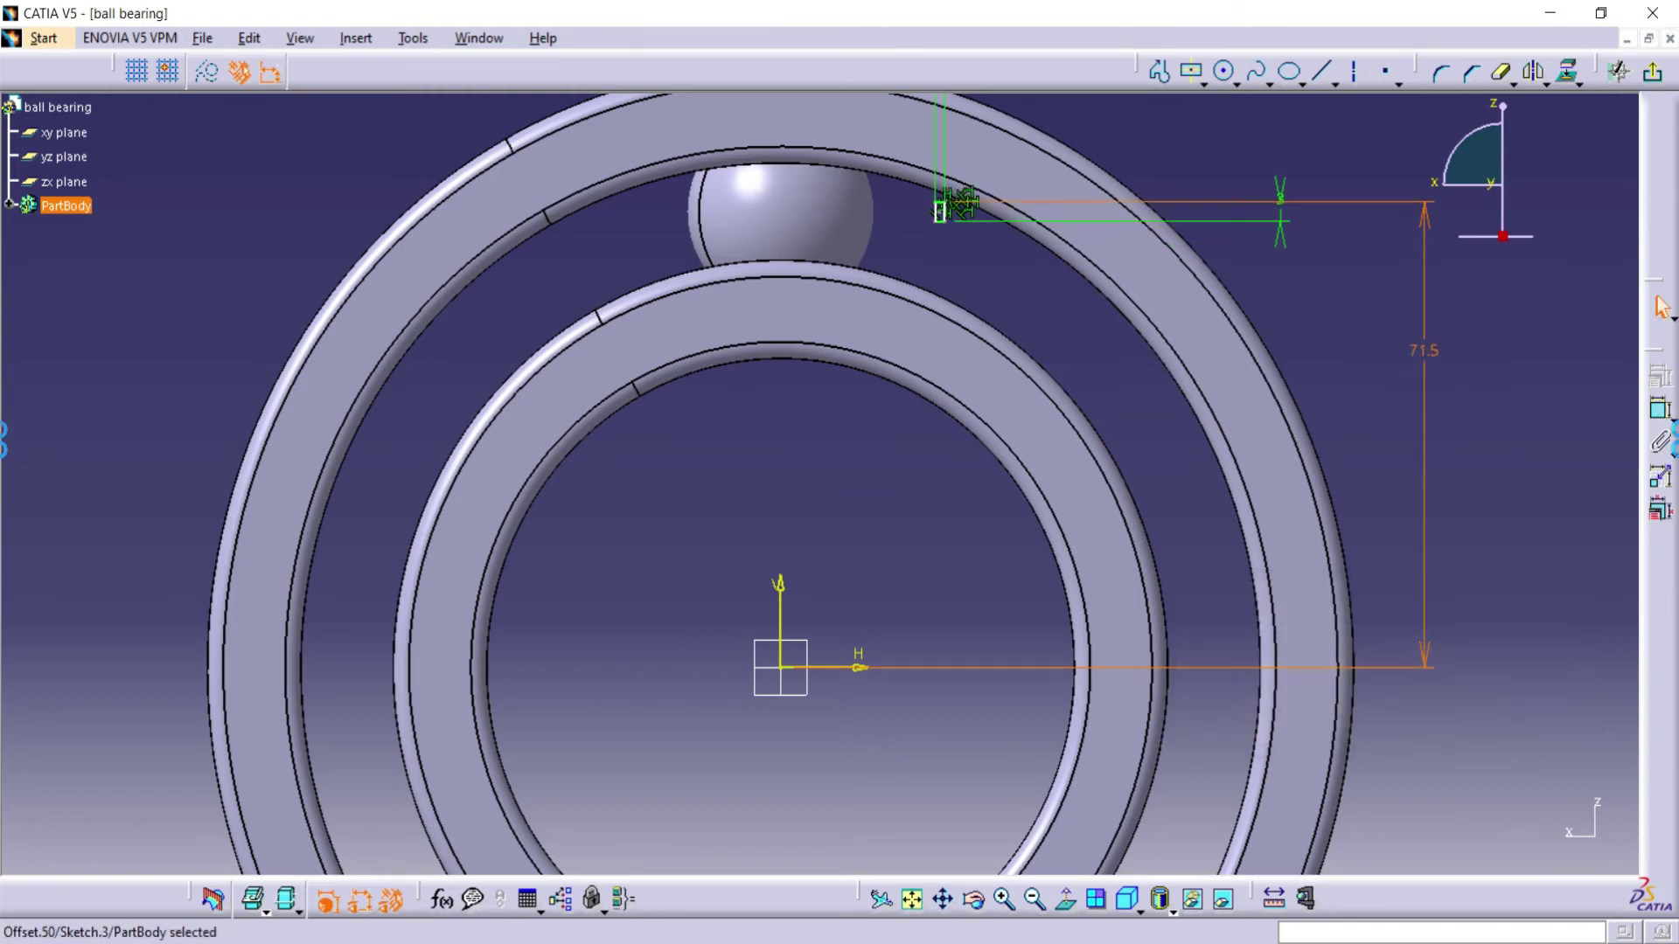
Constrain the profile point 15 mm from the vertical axis
left_click(1661, 408)
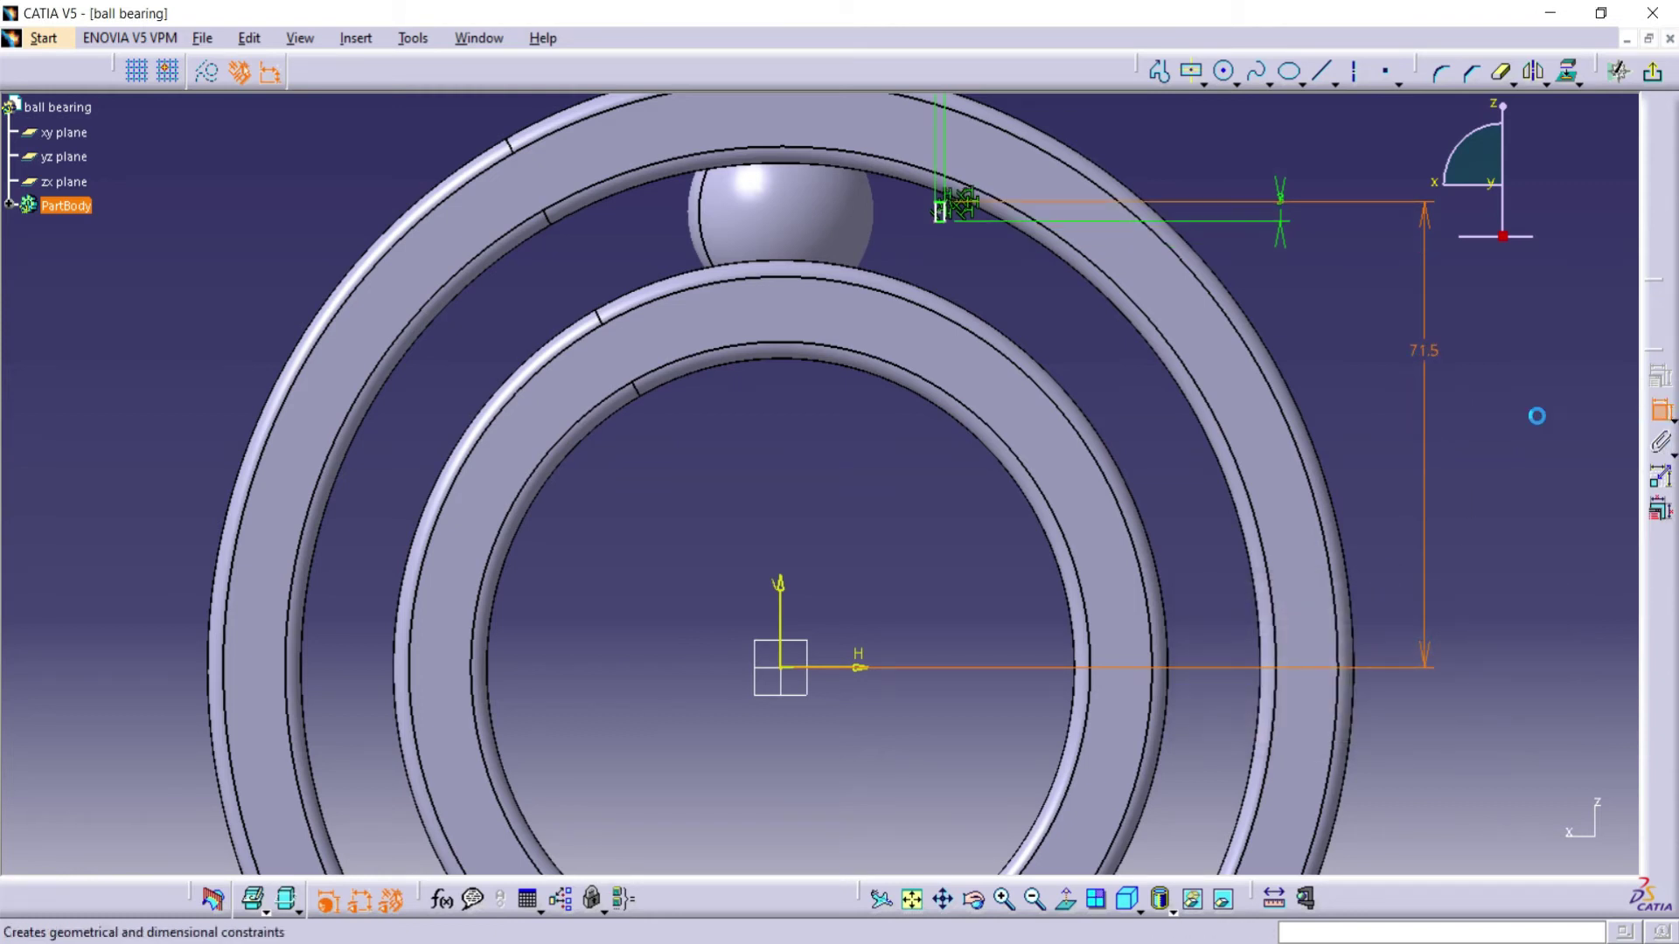
left_click(956, 208)
left_click(780, 586)
left_click(842, 482)
double_click(842, 482)
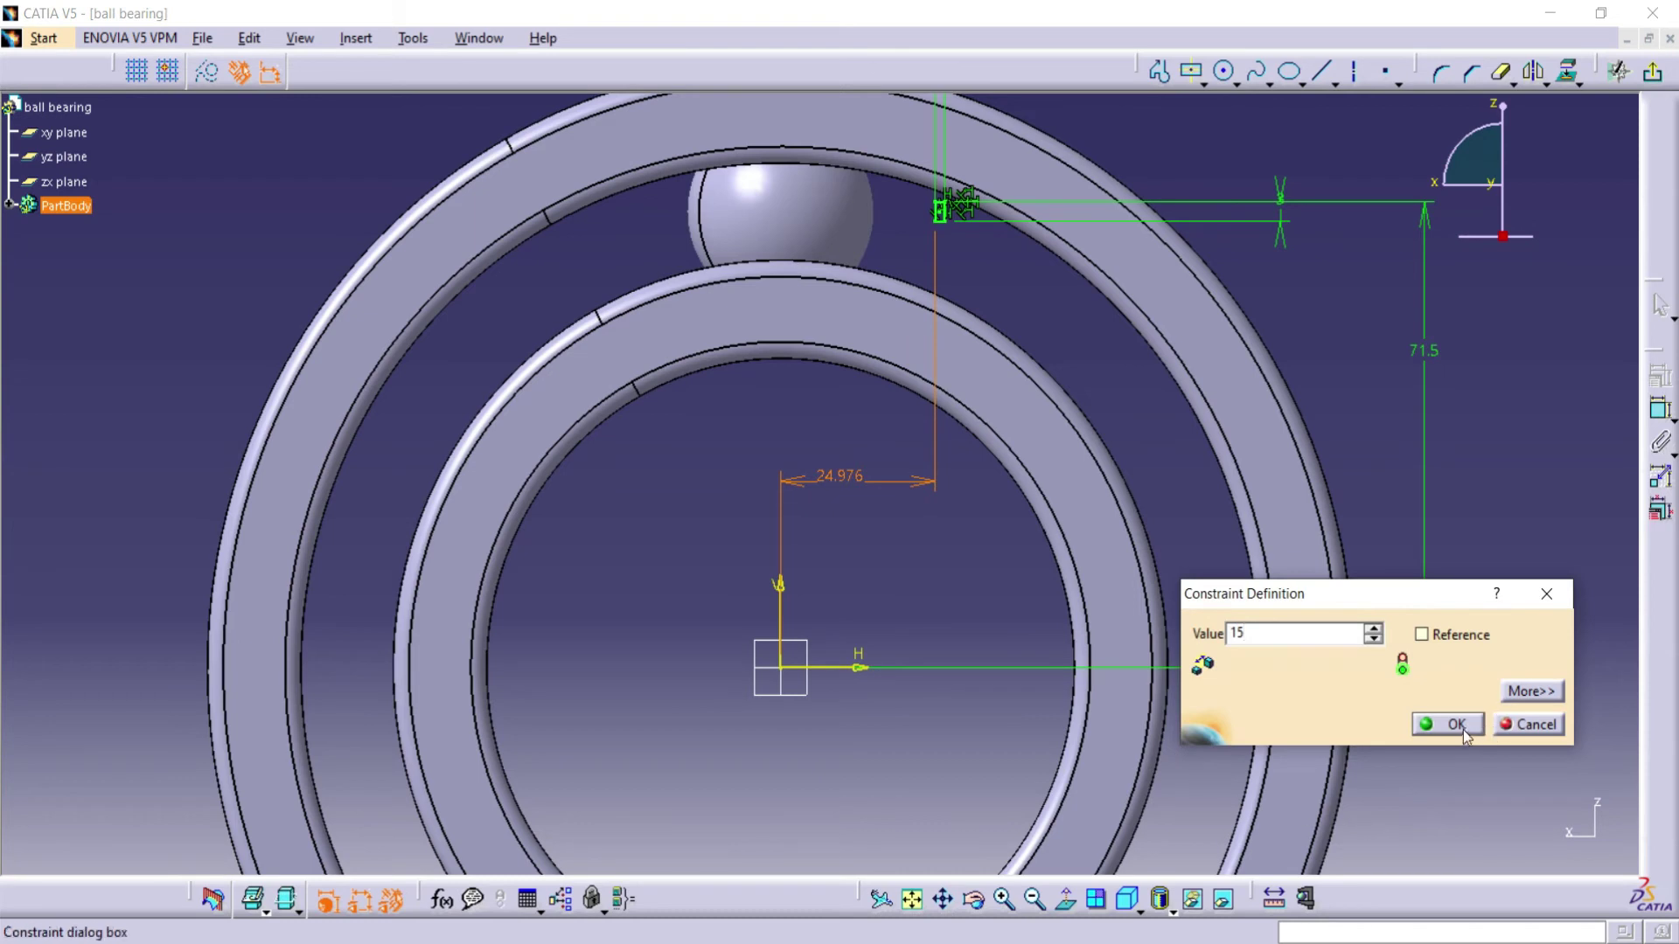
left_click(1454, 725)
Revolve Sketch.3 360° about the sketch's vertical axis into a thin band around the top ball
left_click(1649, 72)
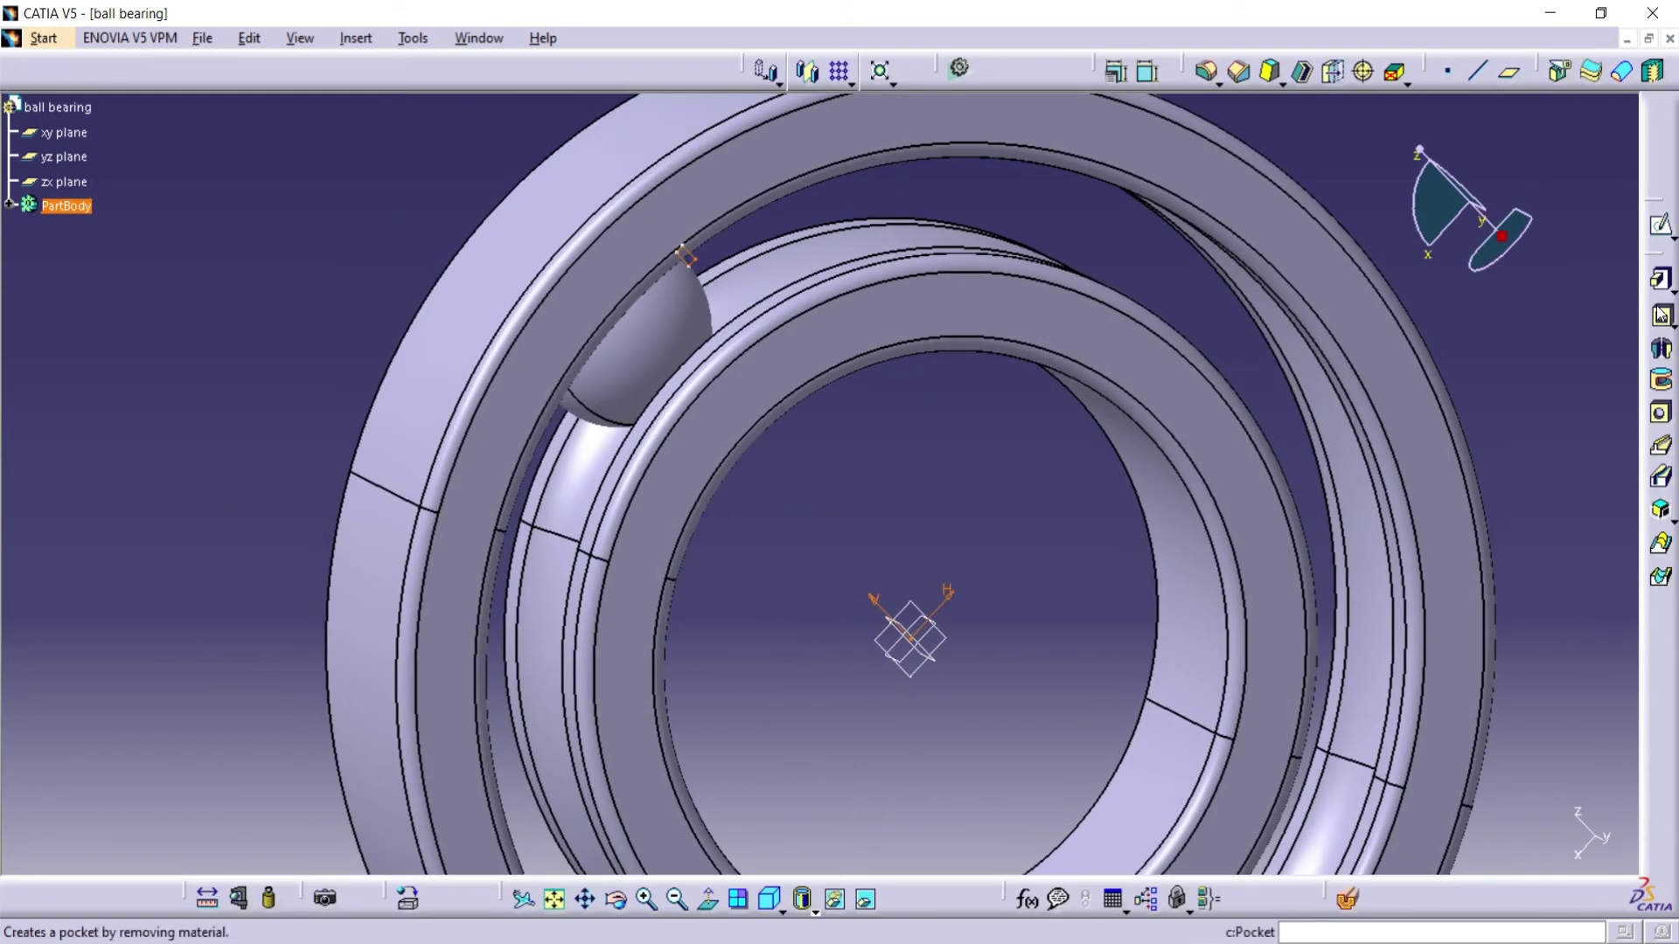
left_click(1660, 349)
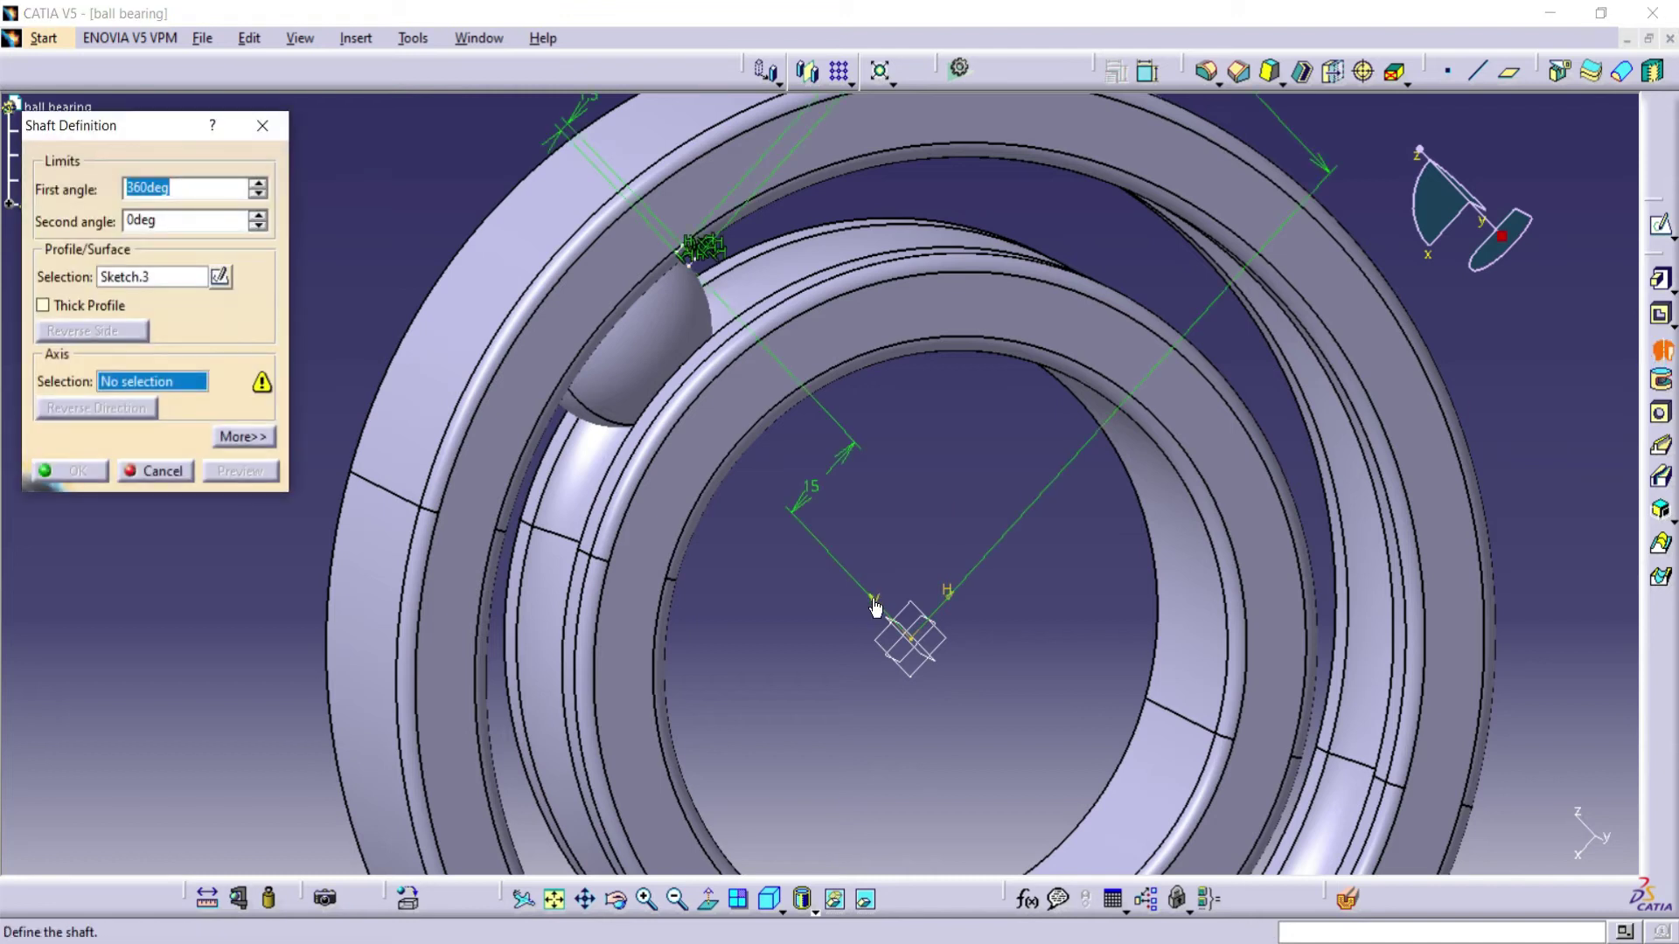
left_click(874, 601)
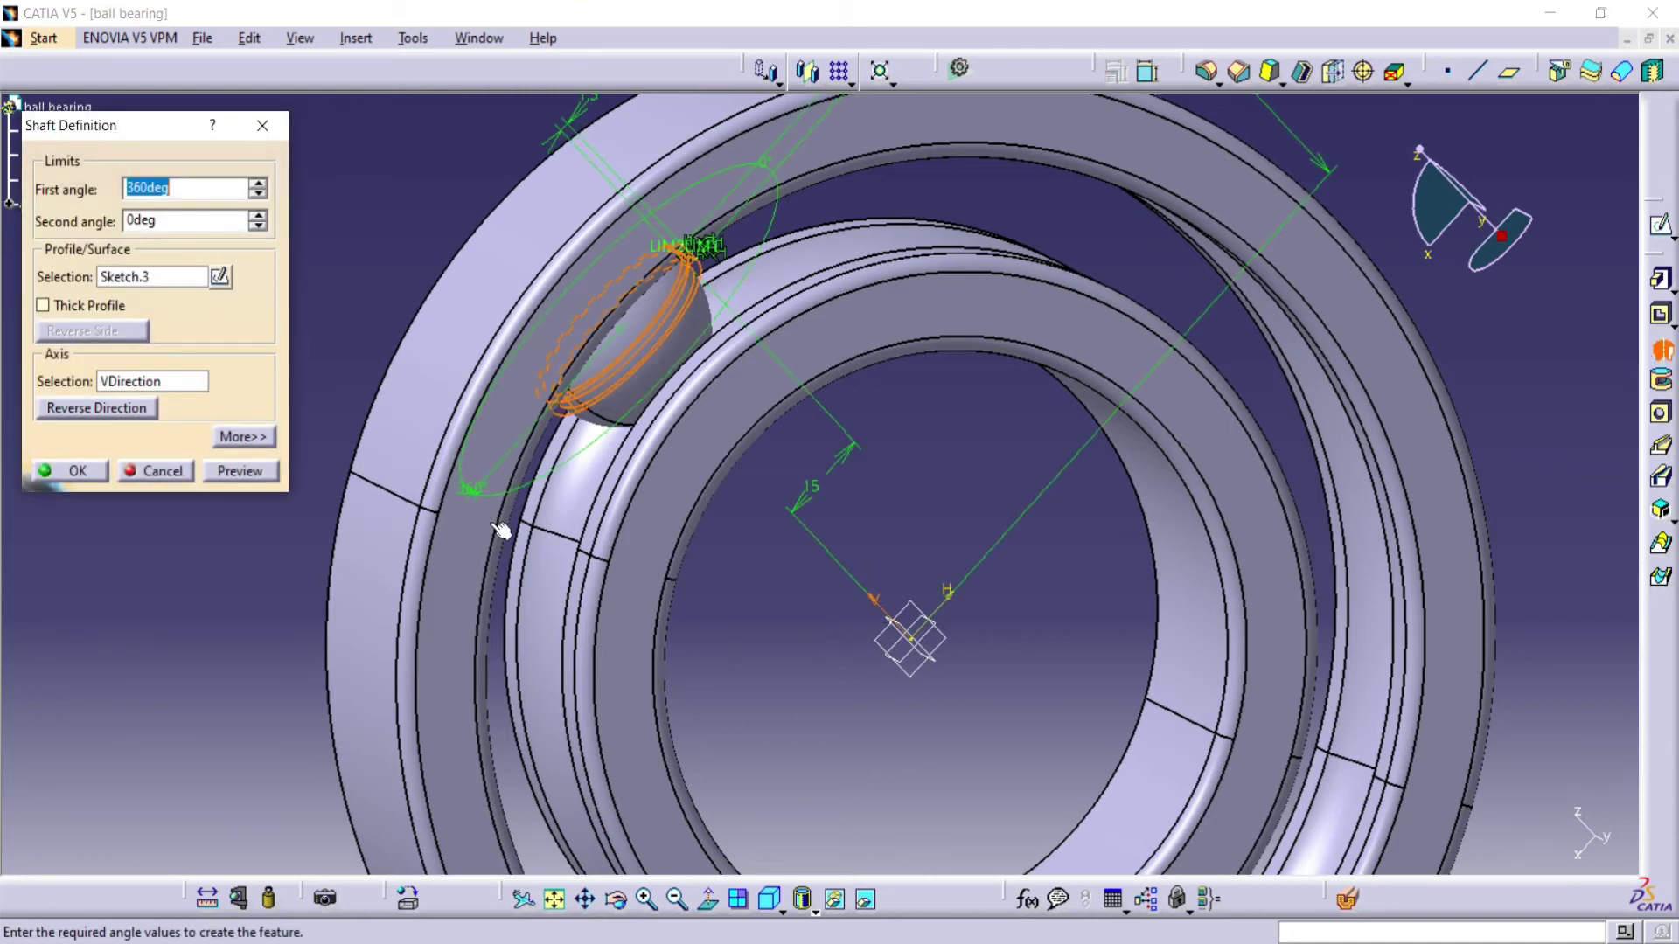
left_click(237, 472)
left_click(92, 476)
left_click(223, 575)
left_click_drag(641, 857, 682, 647)
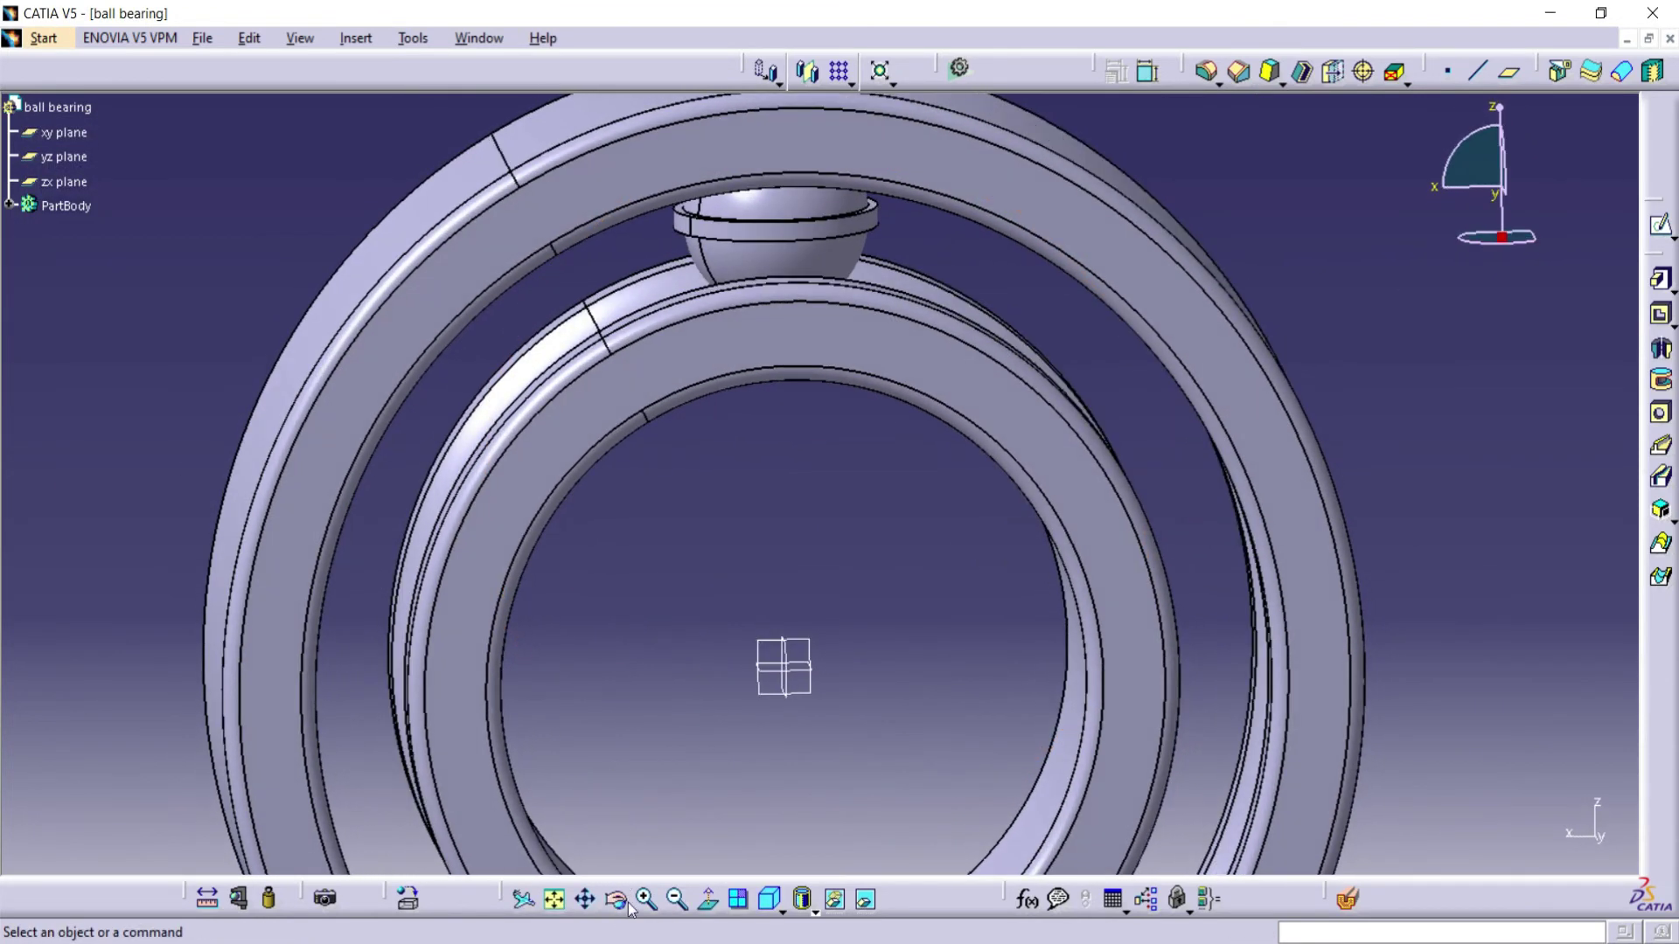
Circular-pattern the ball 11 times at 32.727° spacing, using the zx plane as reference
left_click(676, 899)
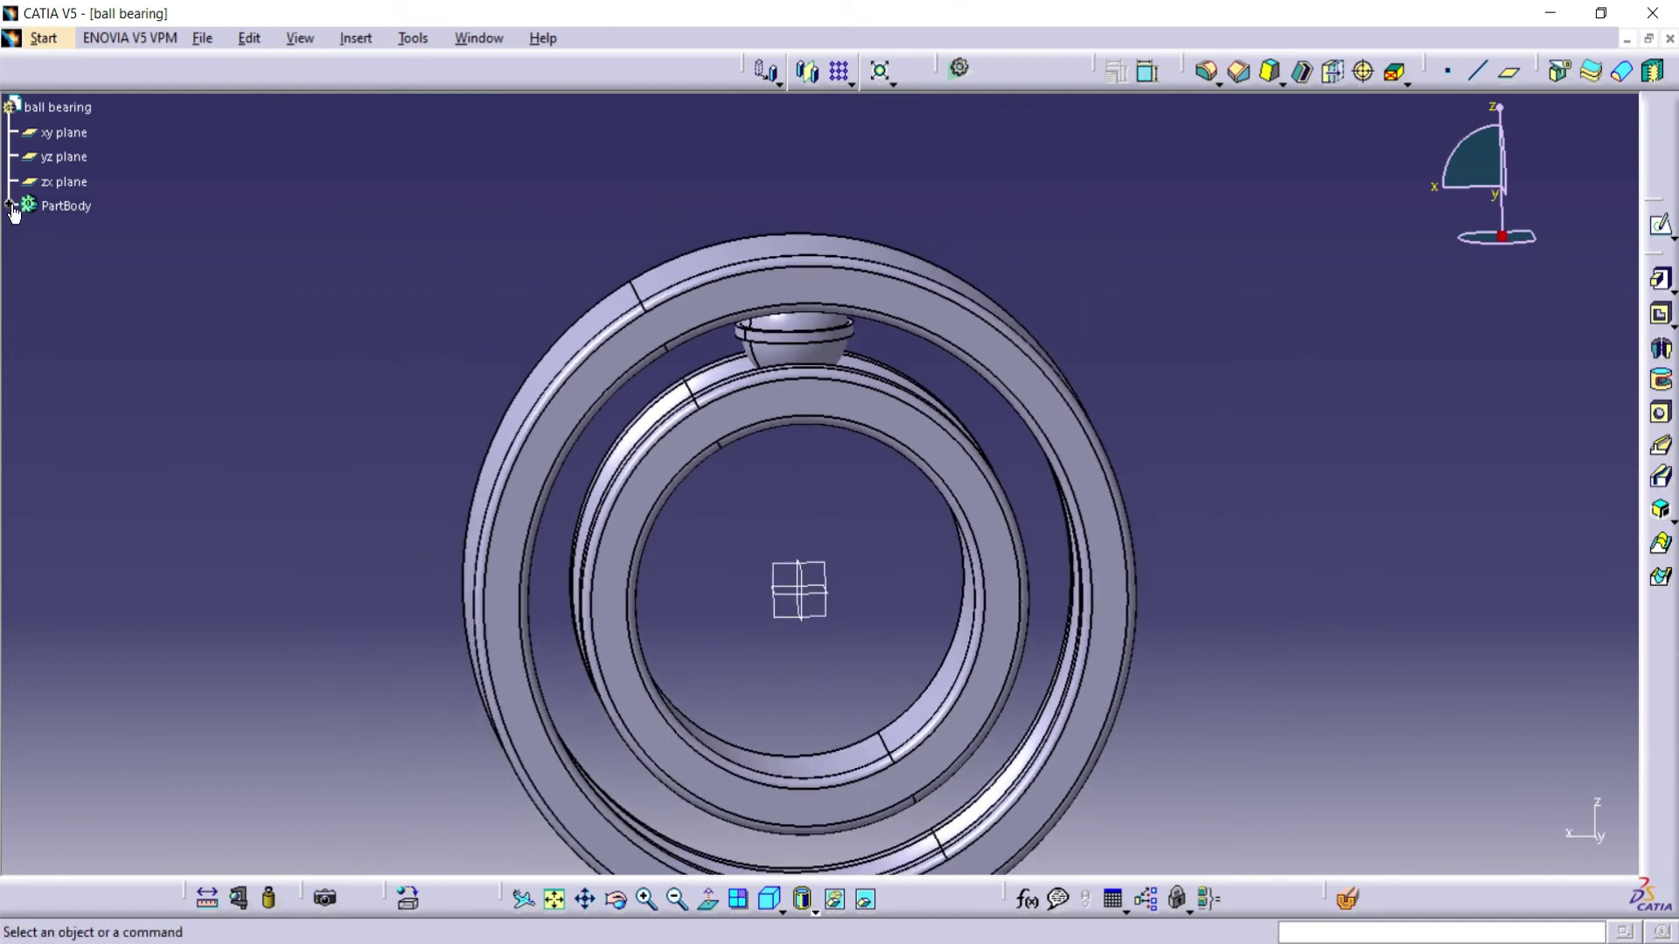
left_click(10, 206)
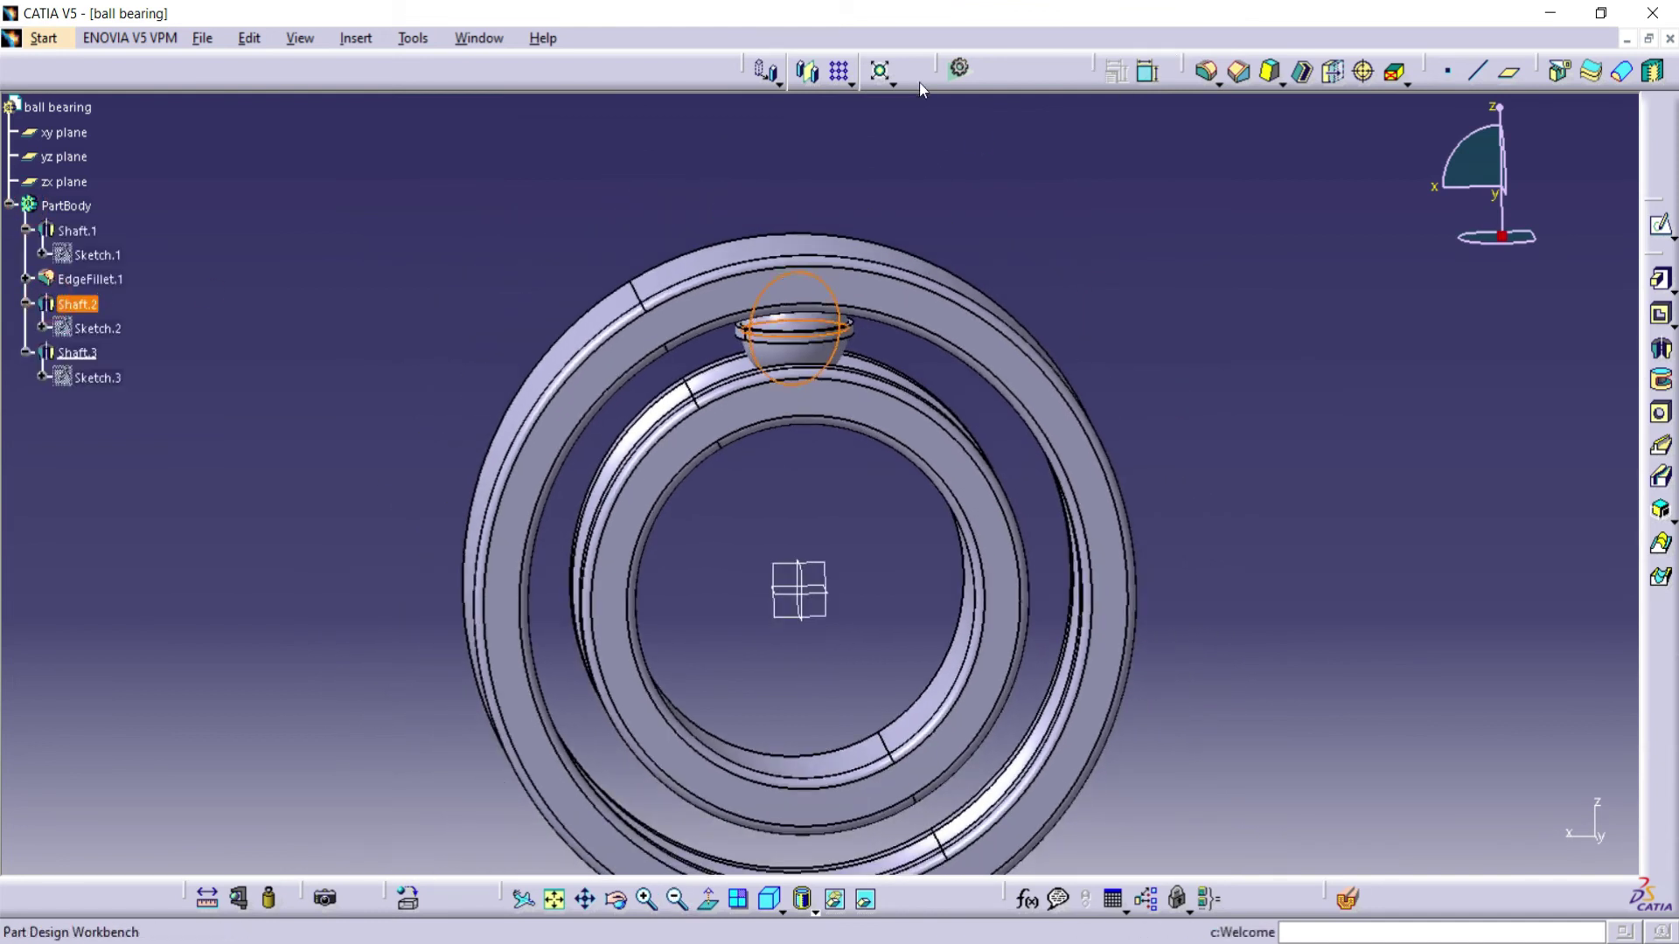
left_click(849, 85)
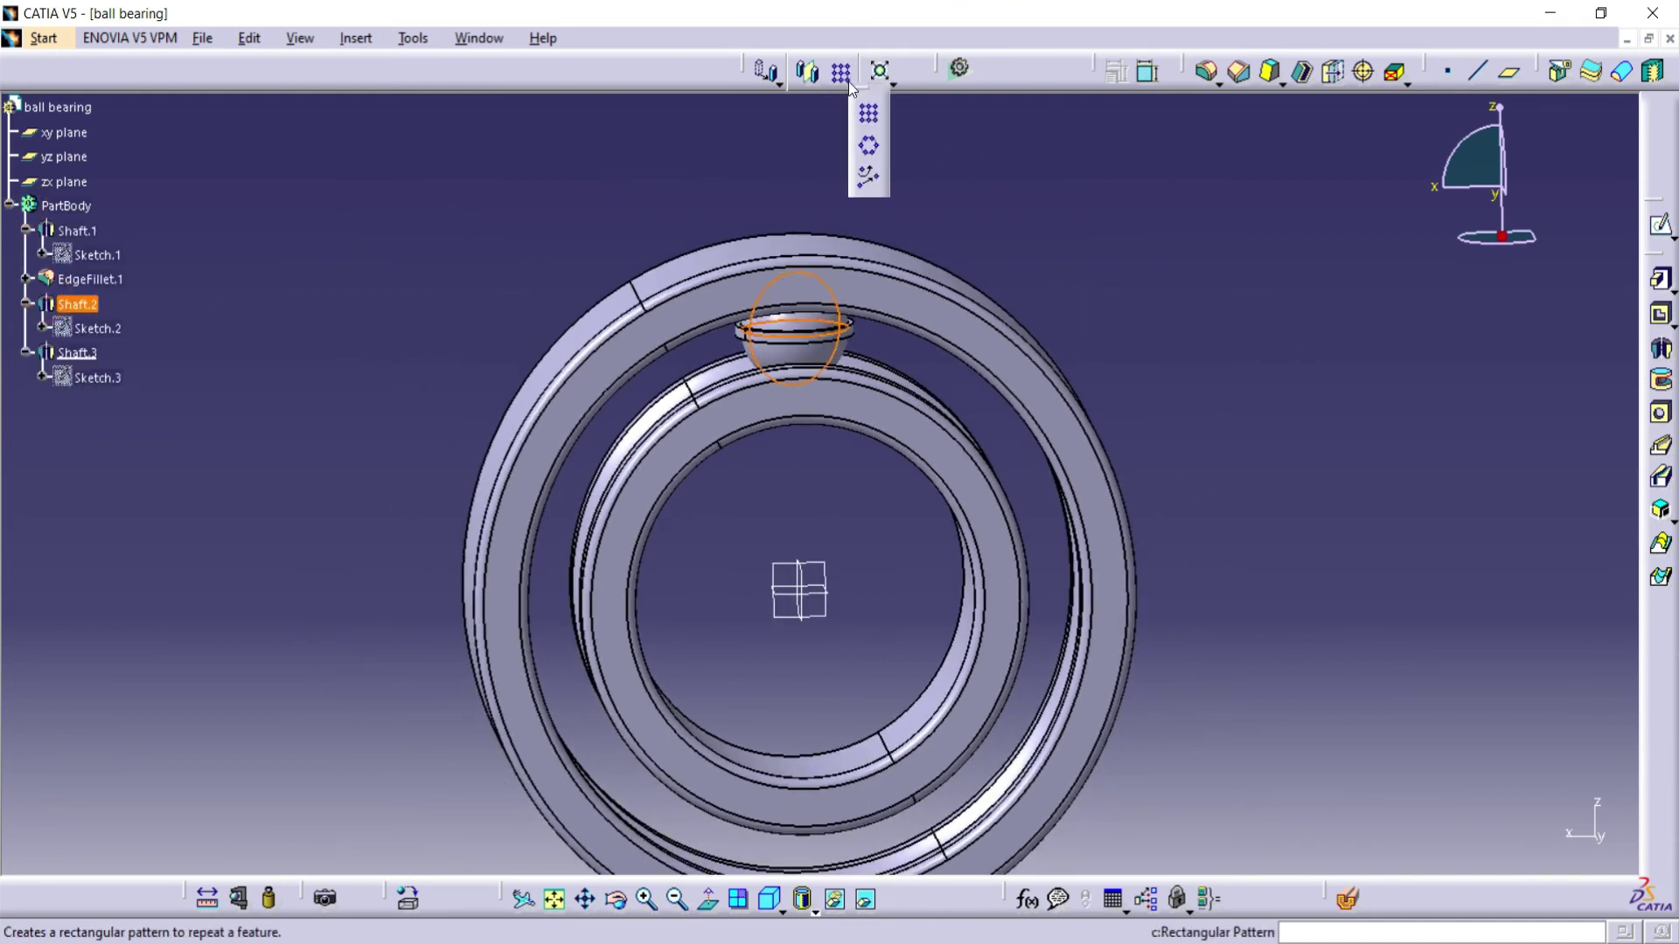
left_click(869, 145)
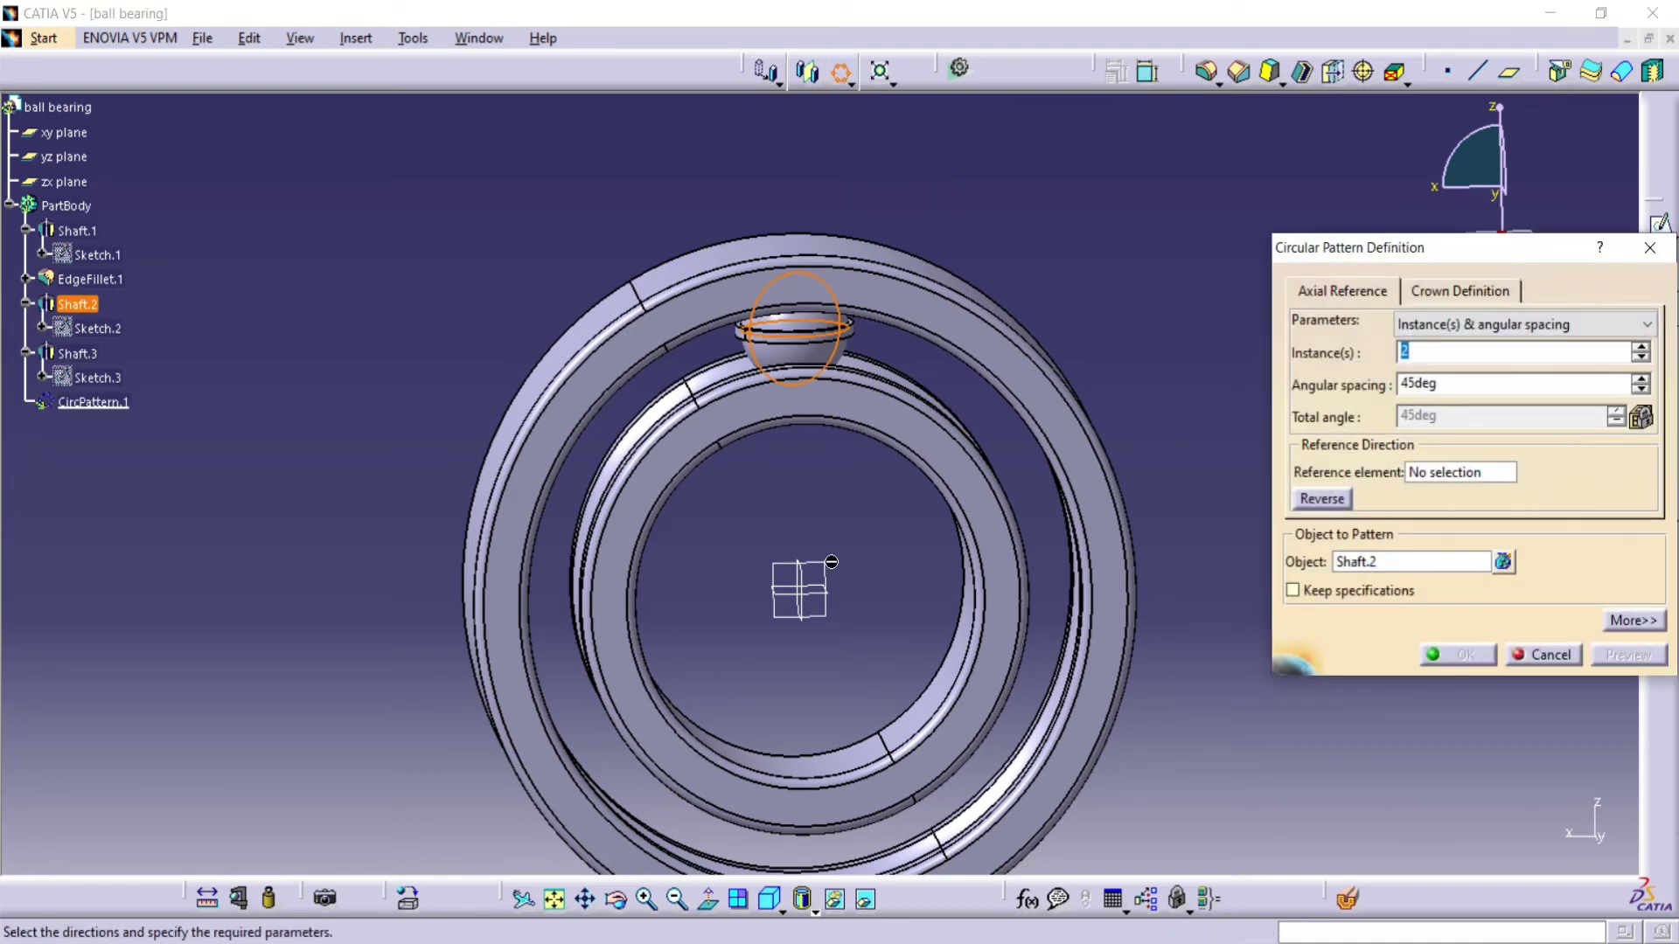
left_click(1432, 479)
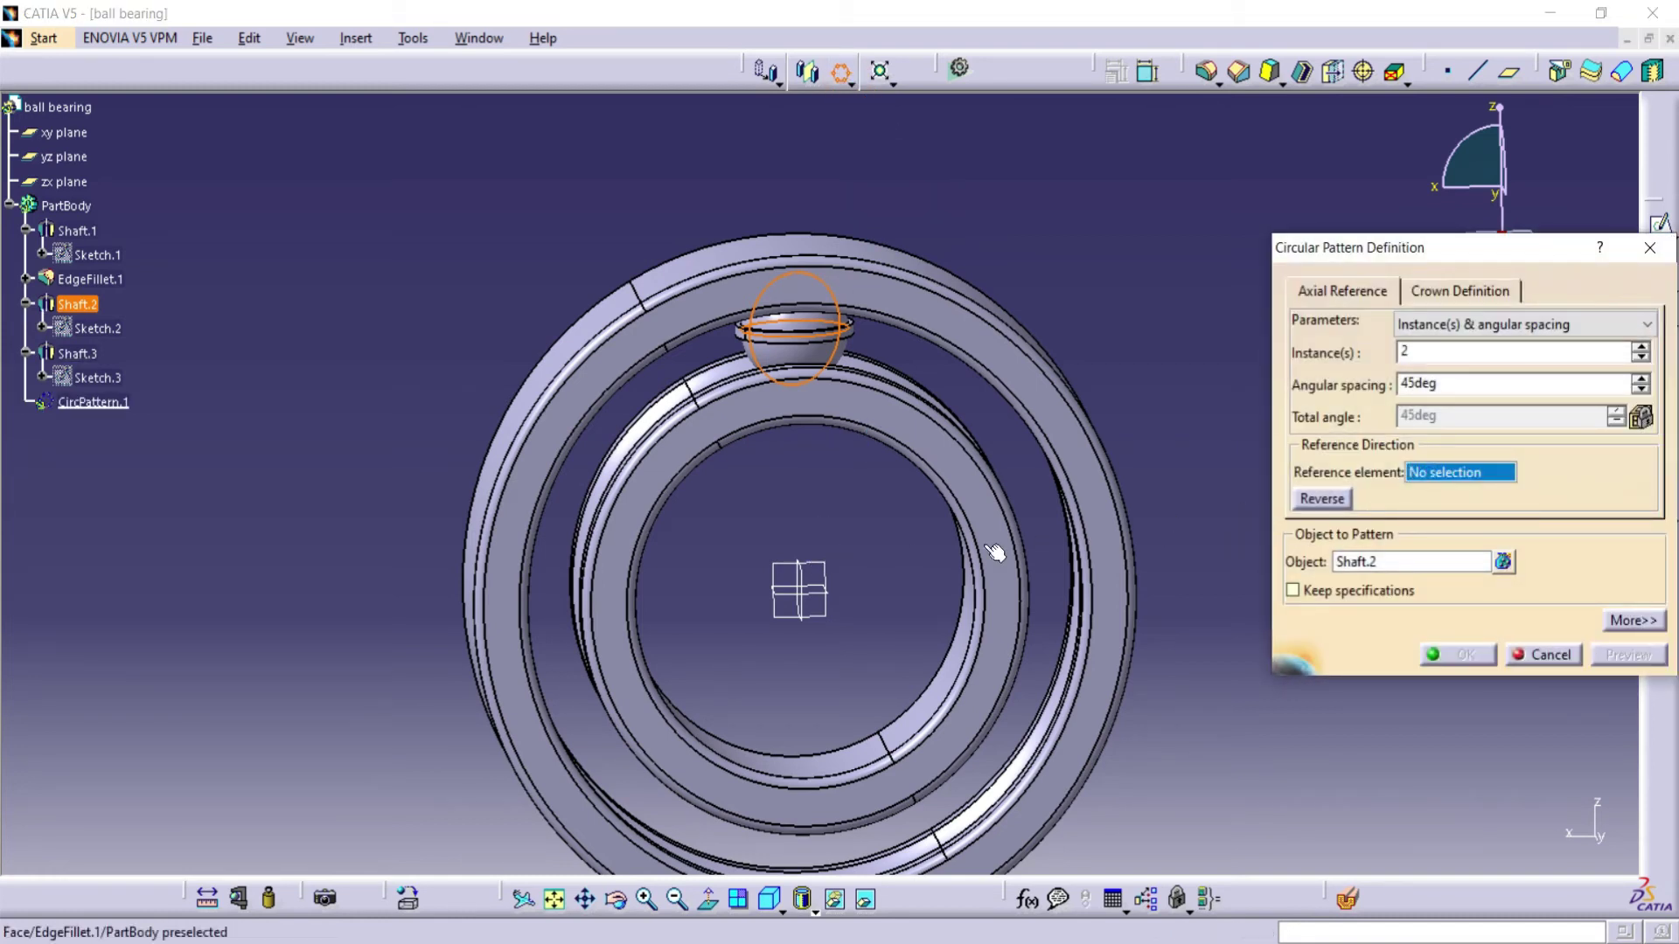
left_click(829, 570)
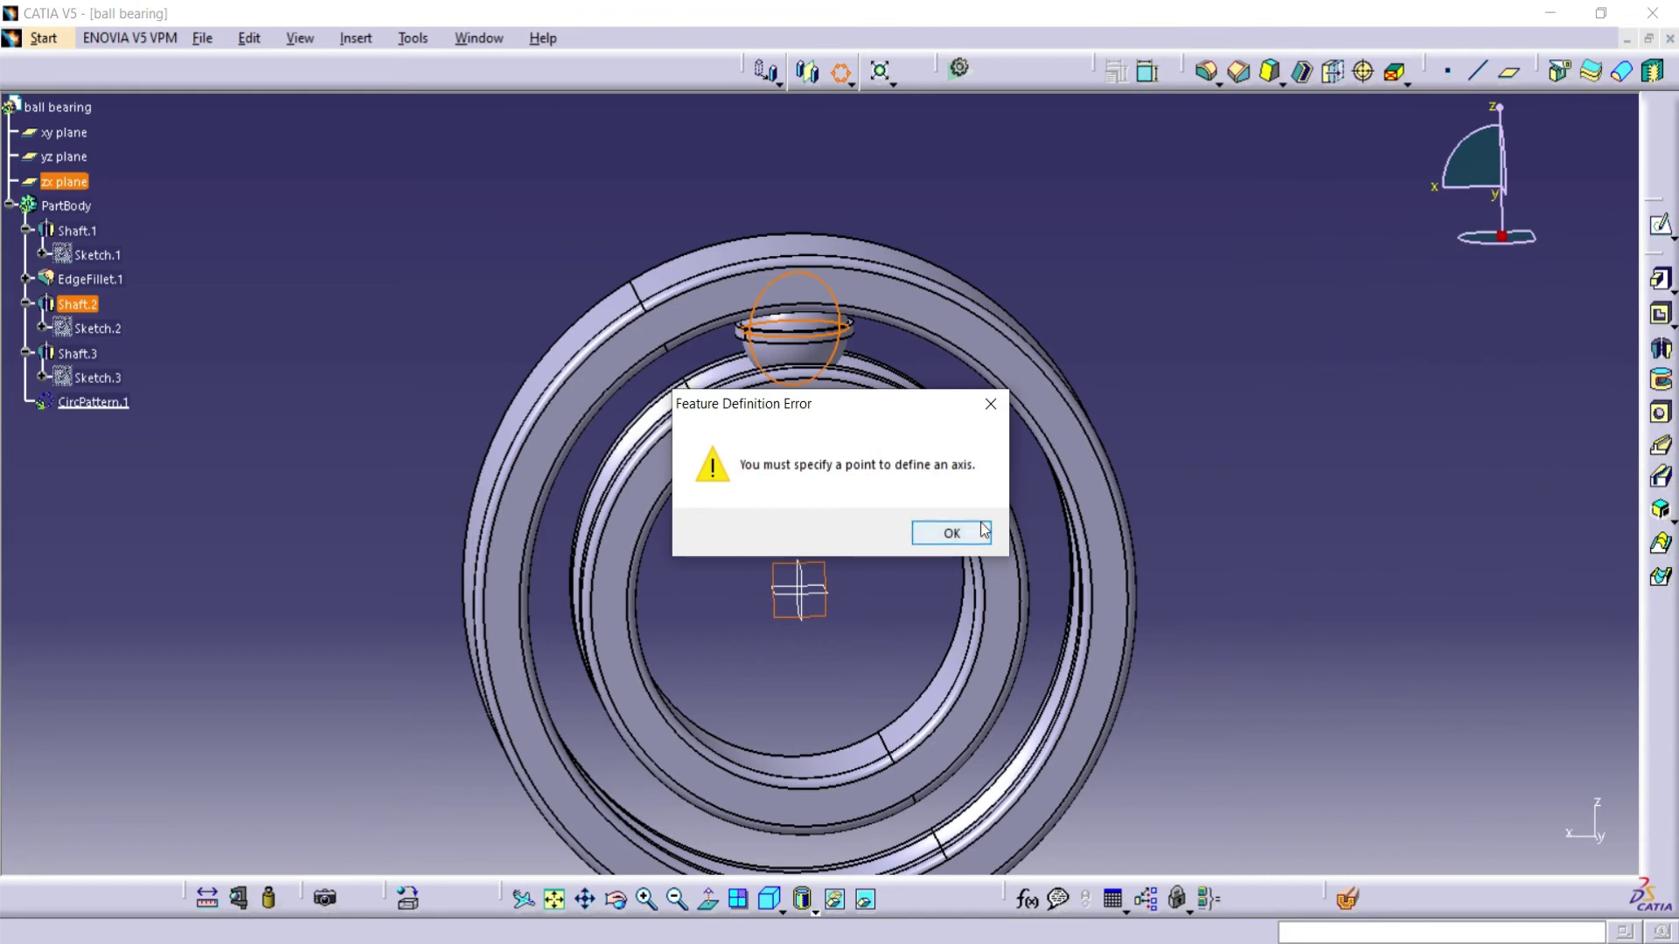
left_click(984, 530)
type("11")
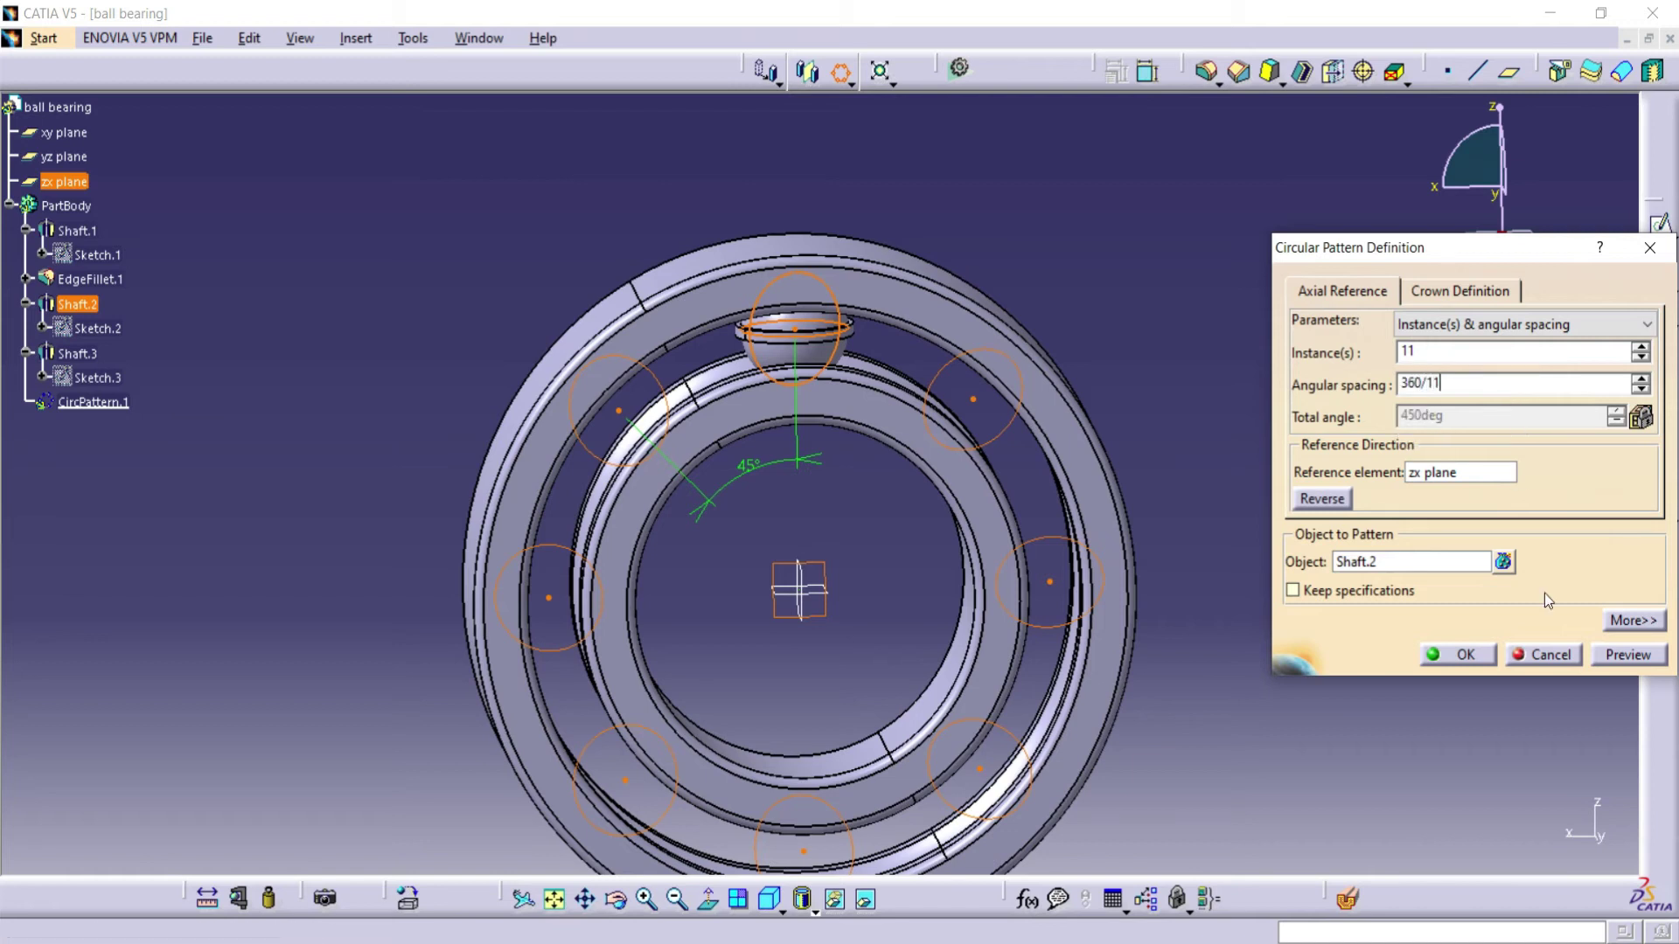
left_click(1630, 661)
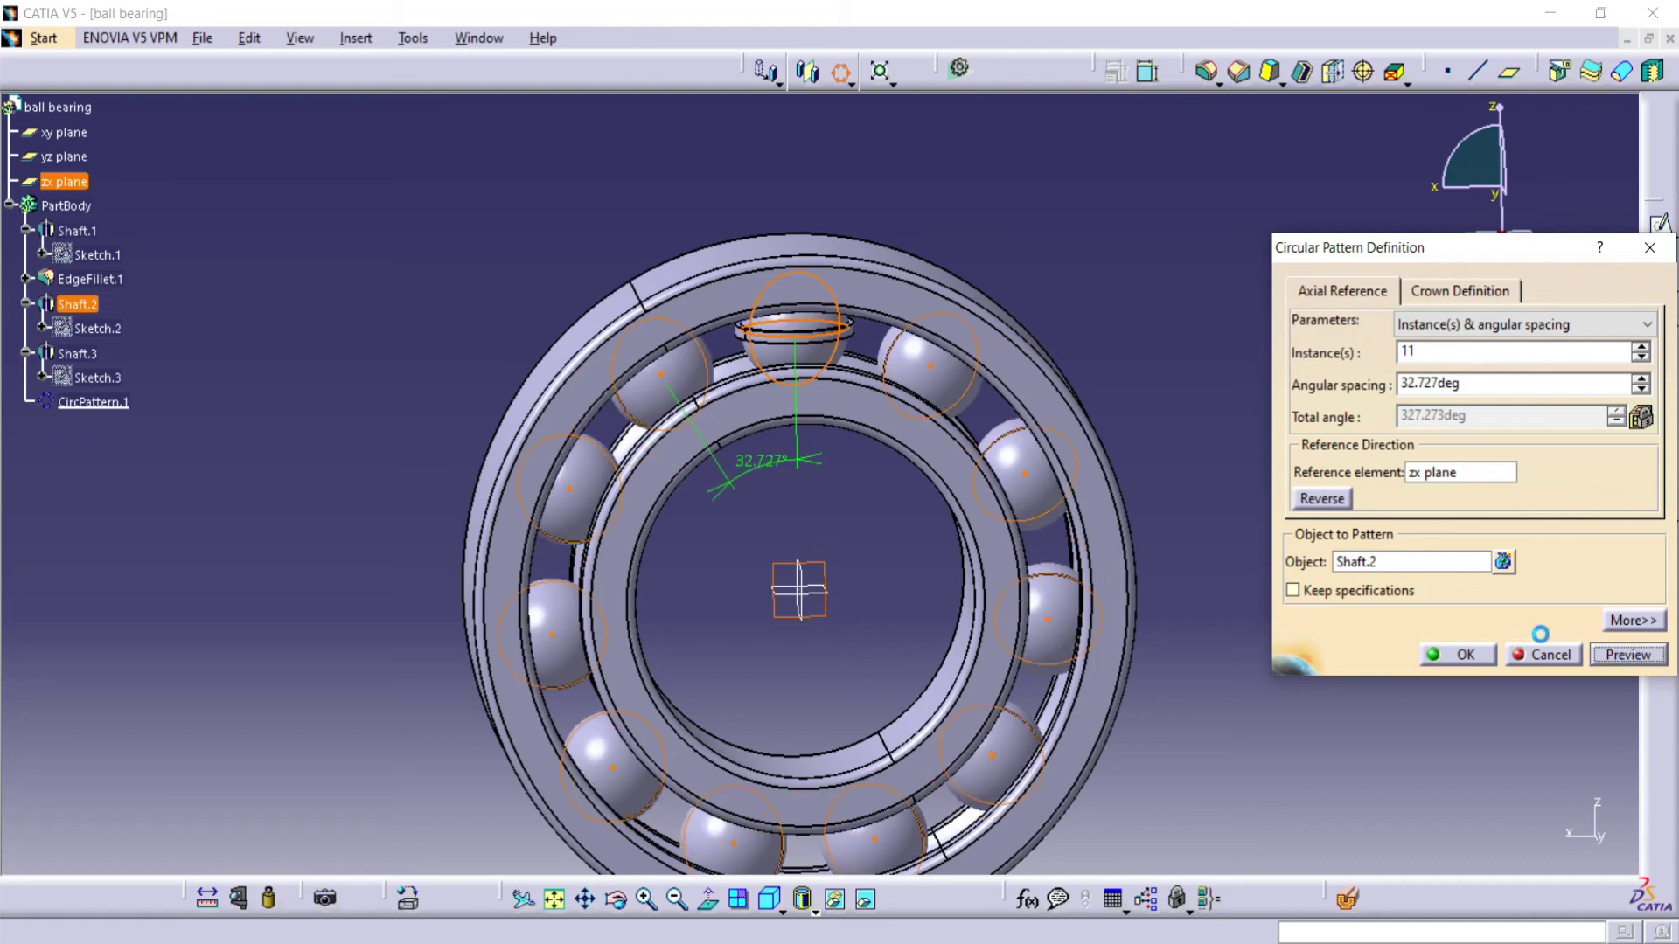
left_click(1466, 658)
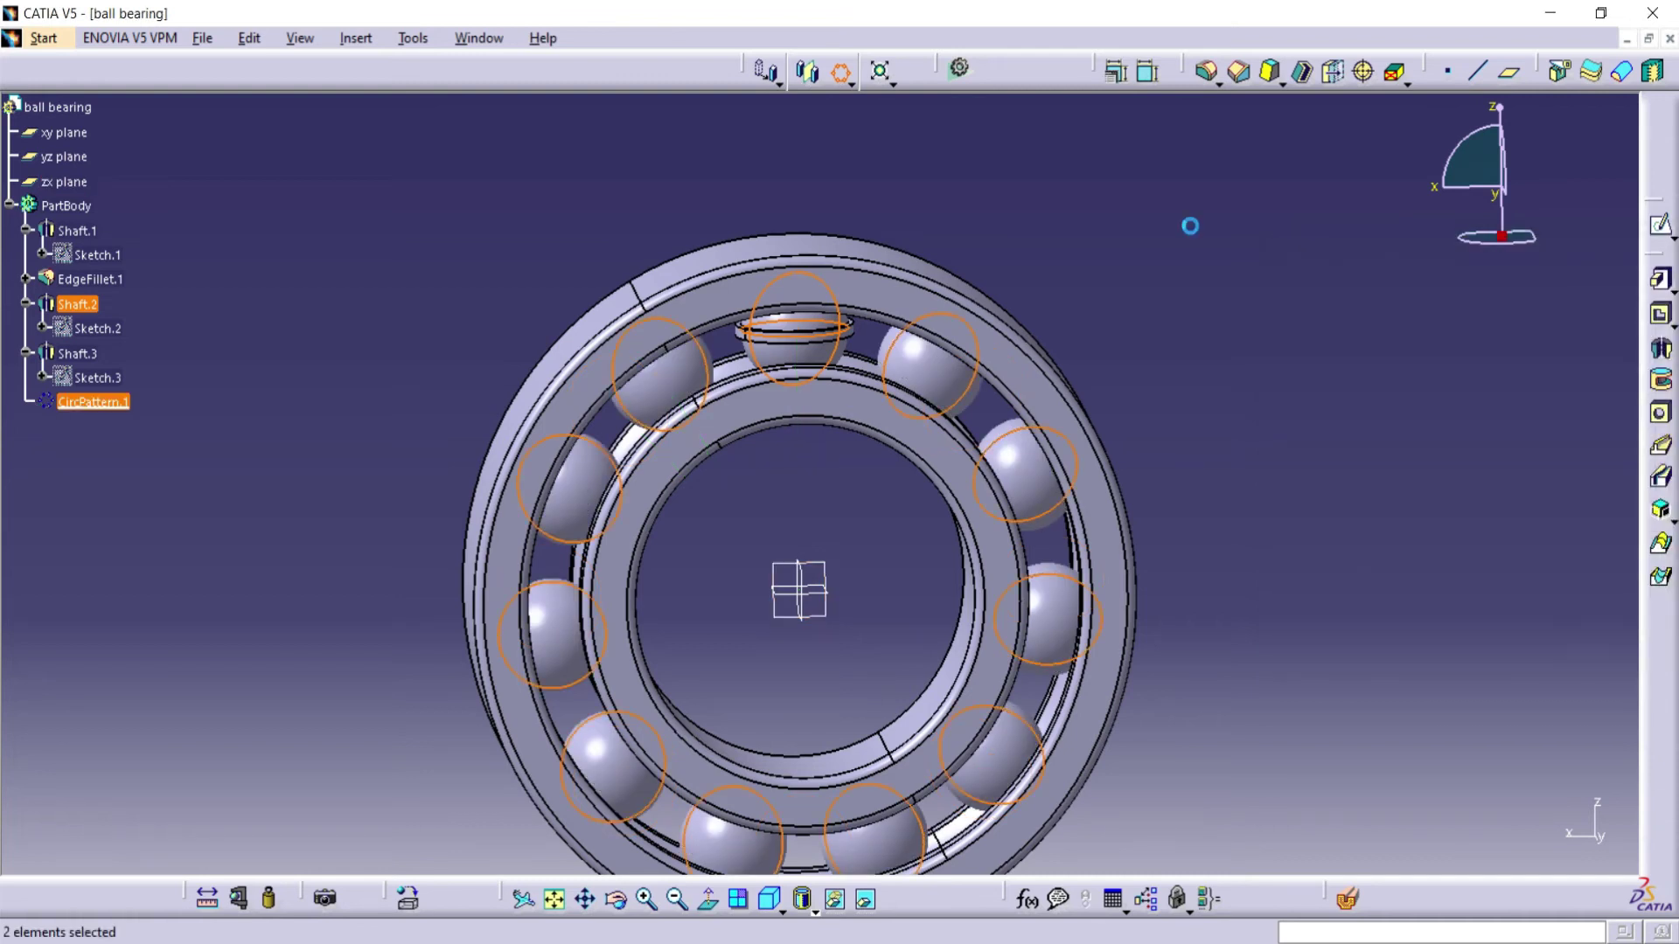
left_click(70, 354)
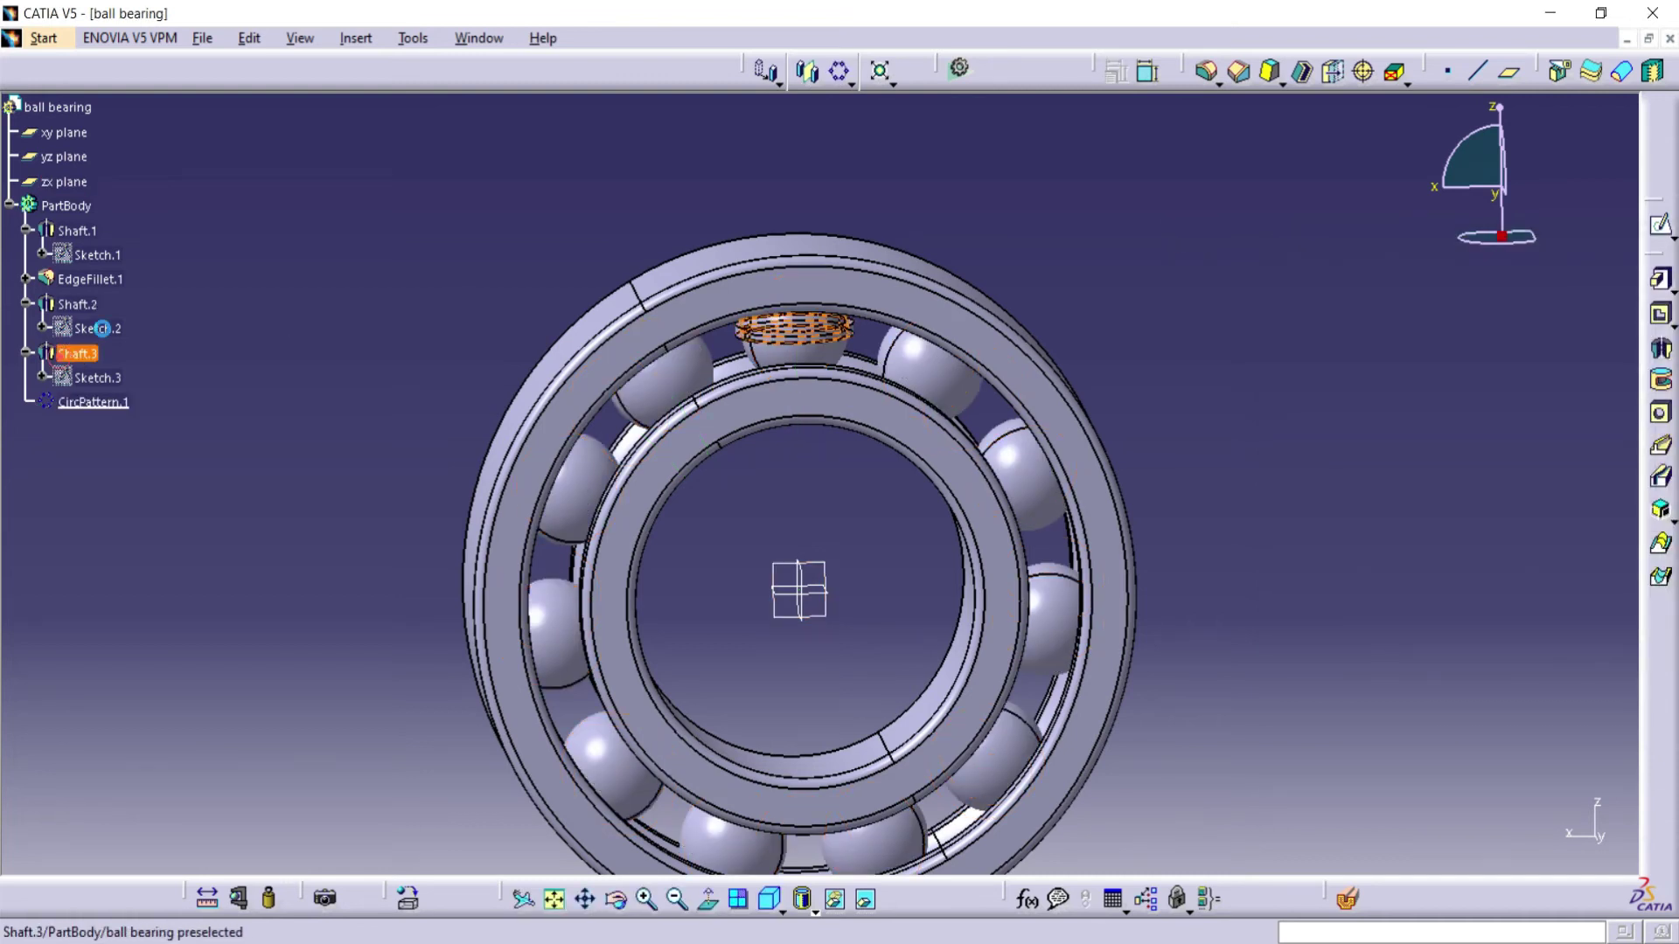
Circular-pattern the Shaft.3 band 11 times with the zx plane reference
left_click(839, 70)
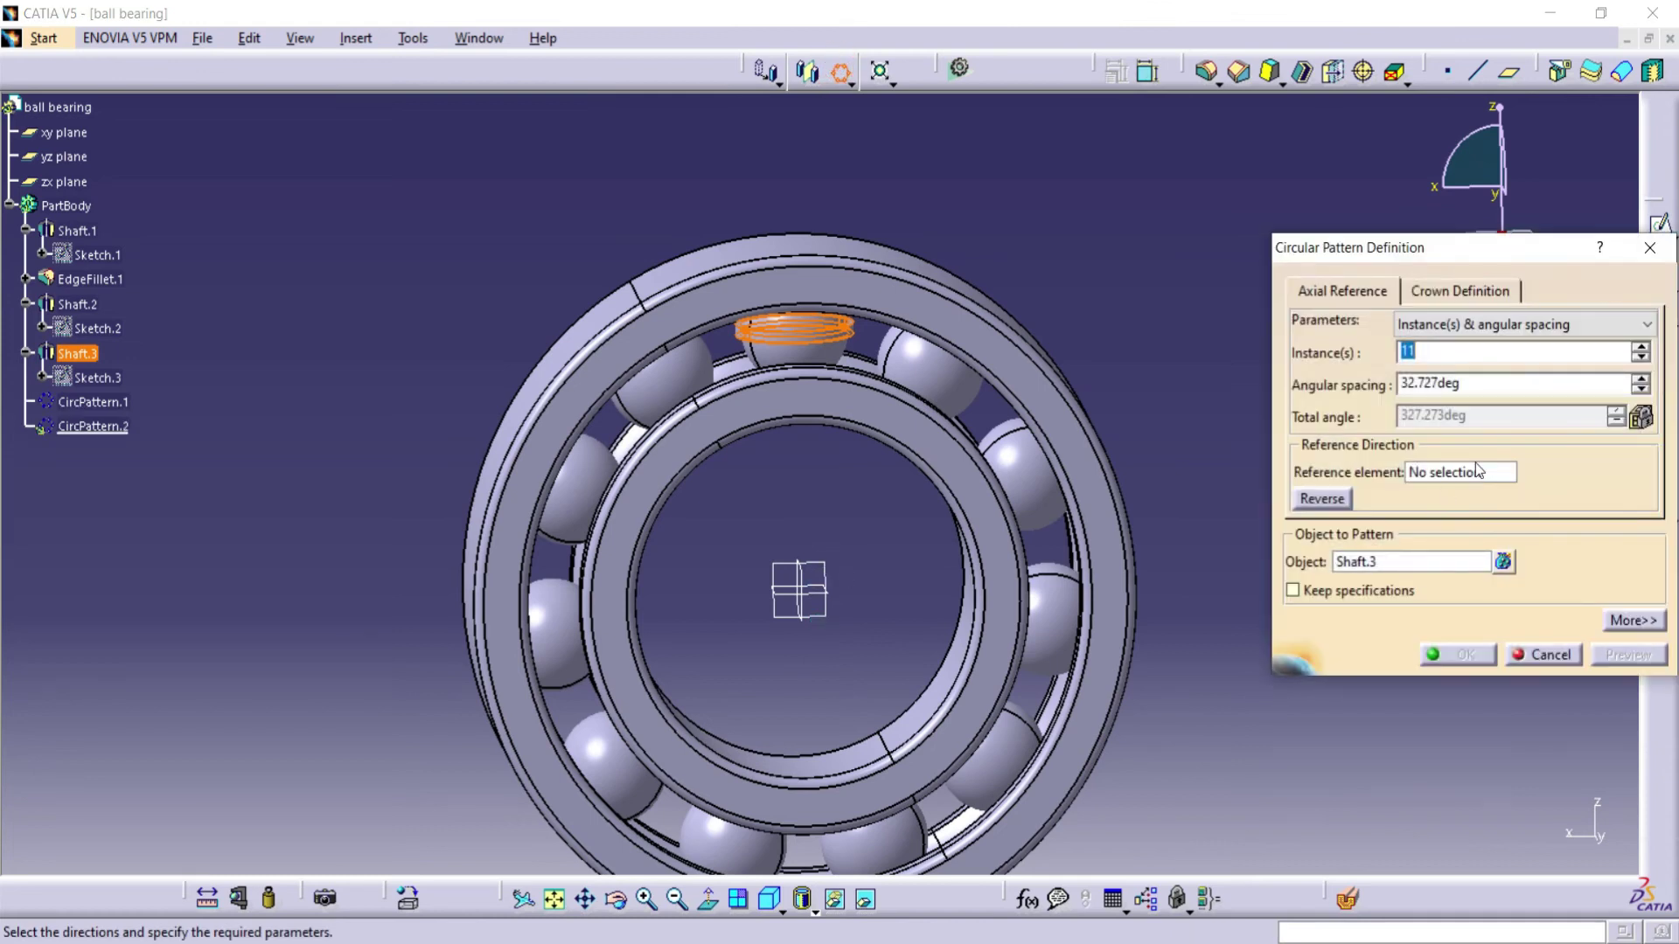
left_click(1451, 472)
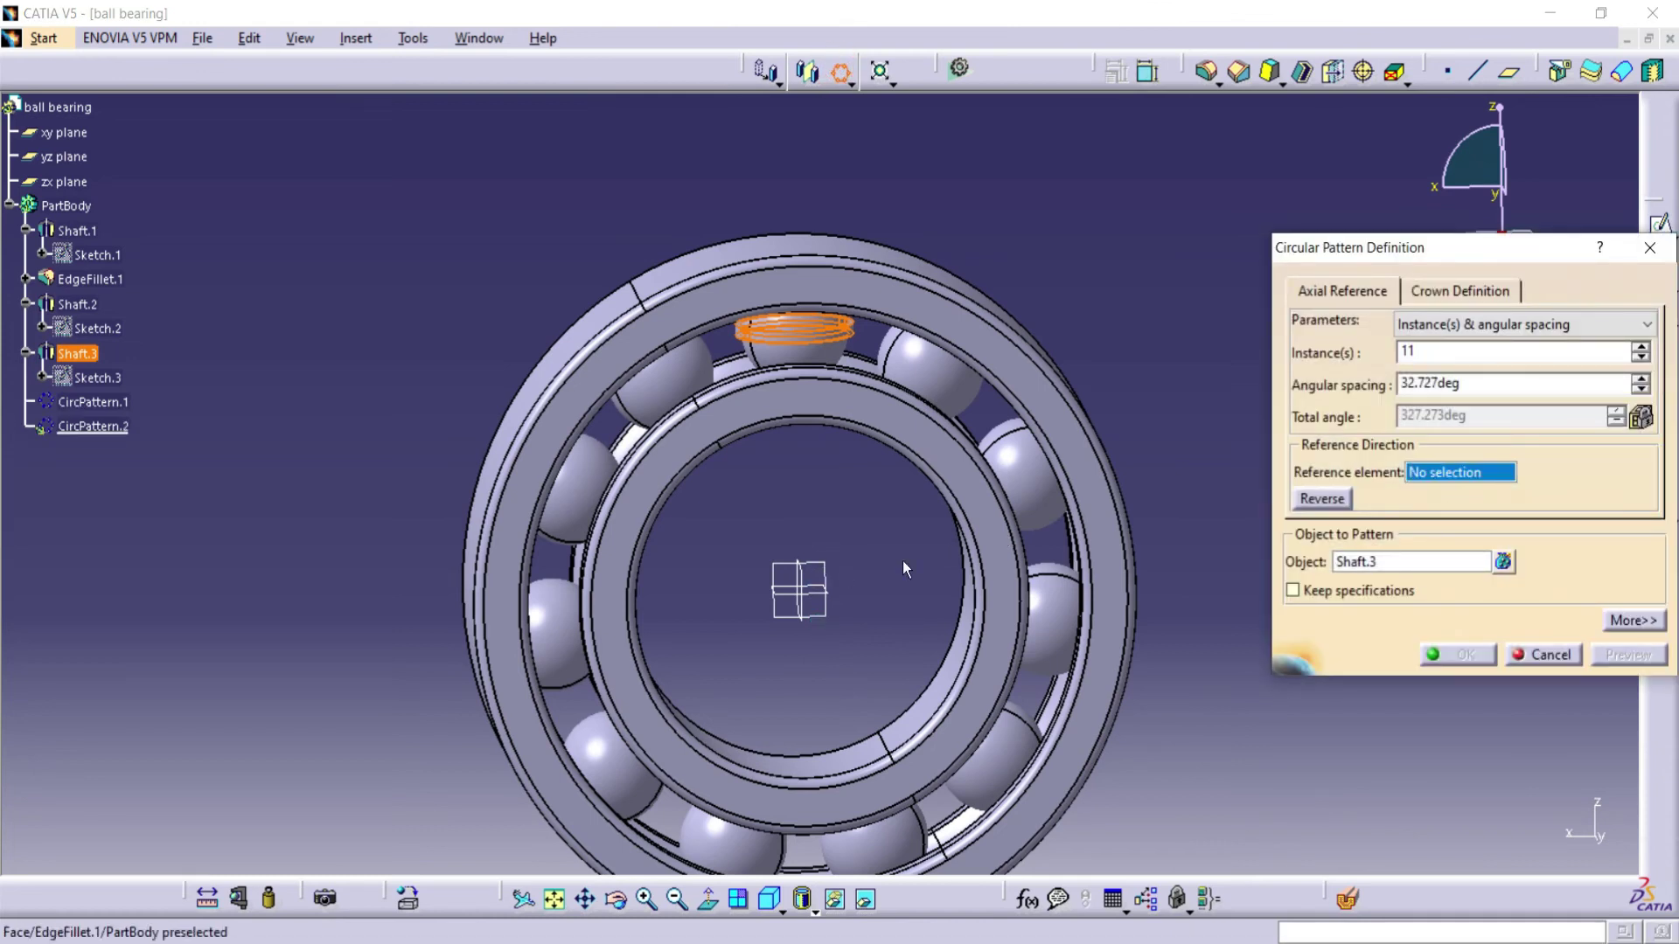
left_click(837, 570)
left_click(967, 529)
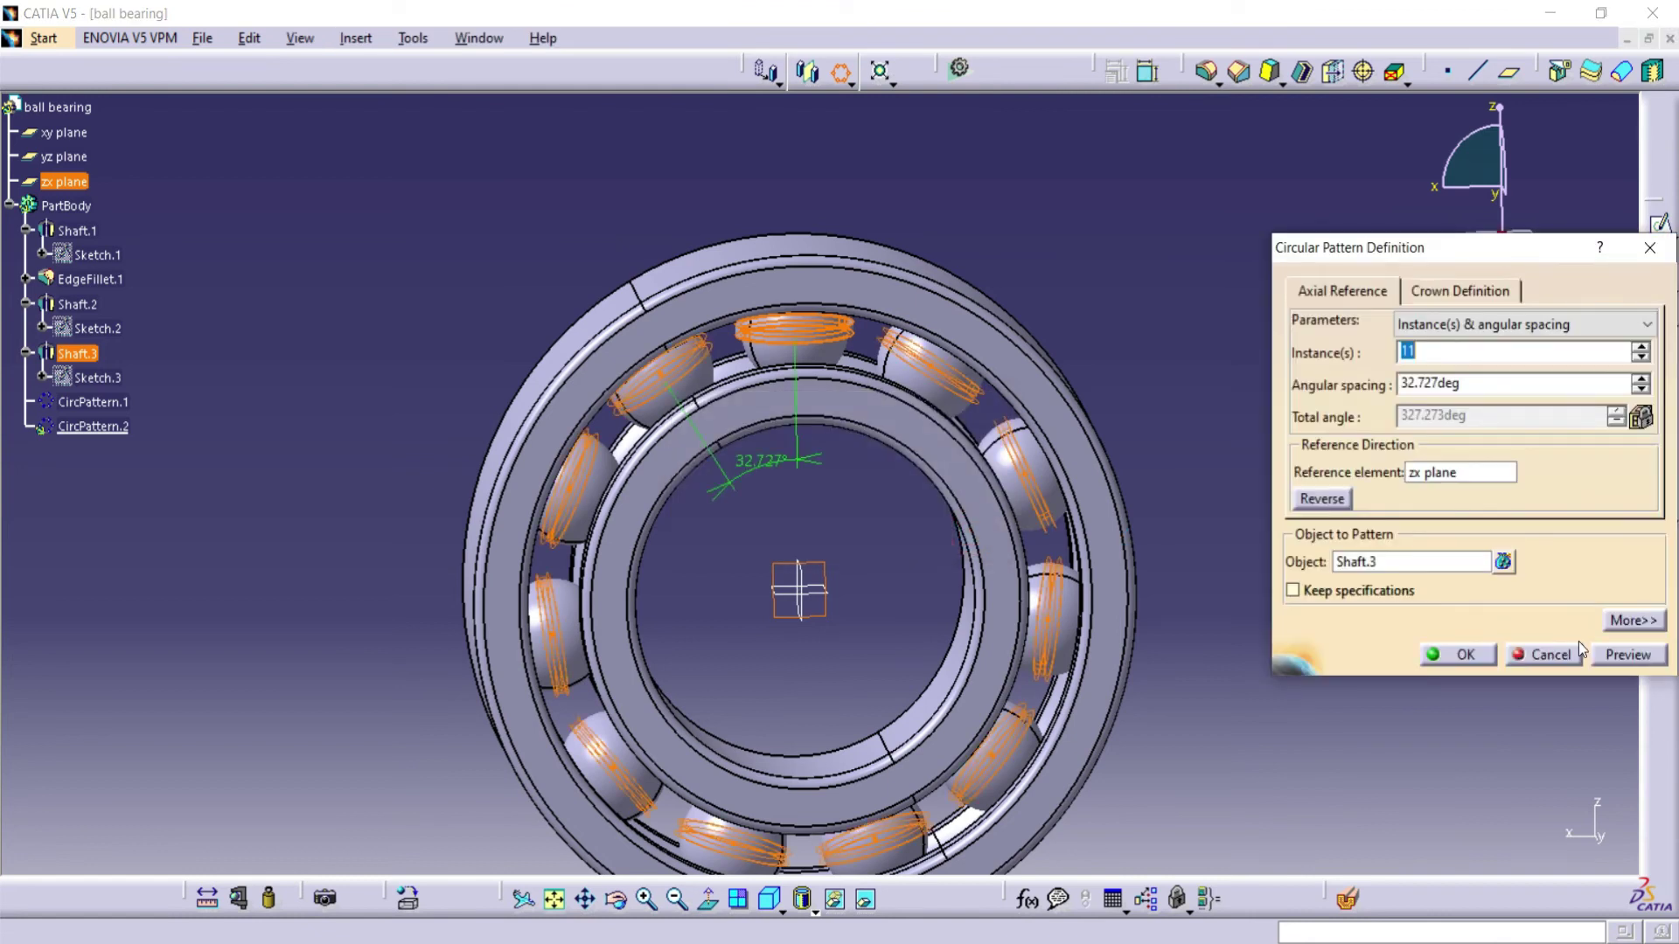
left_click(1610, 654)
left_click(1441, 657)
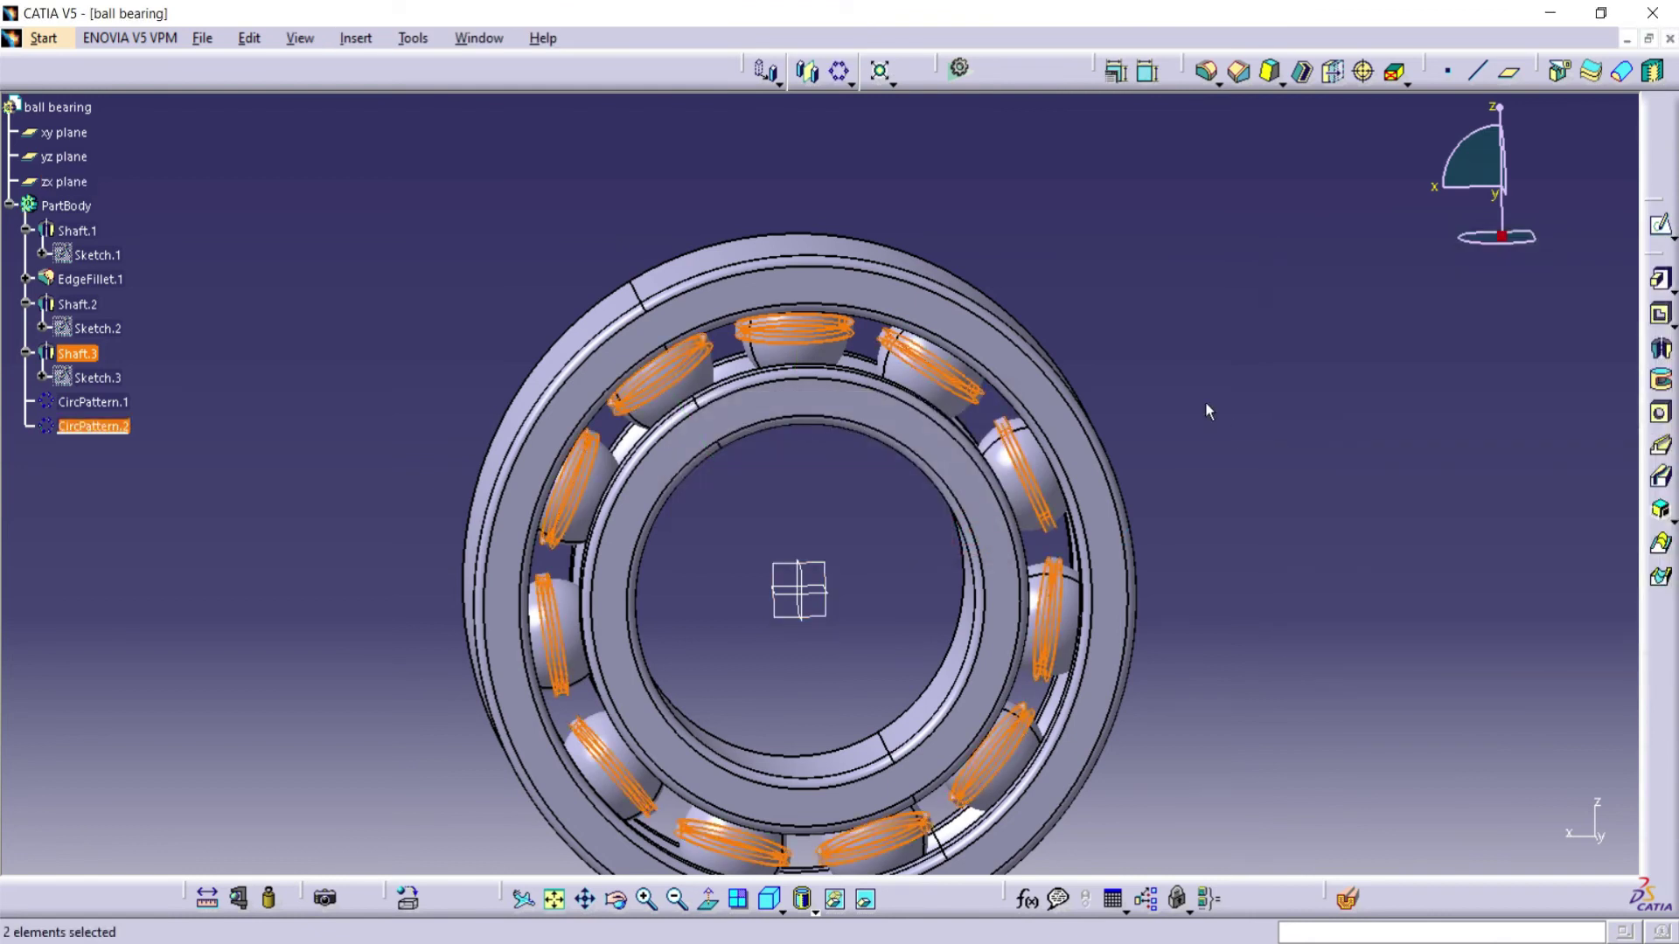
Create Sketch.4 on the zx plane and project two neighbouring balls' band edges into it
left_click(829, 568)
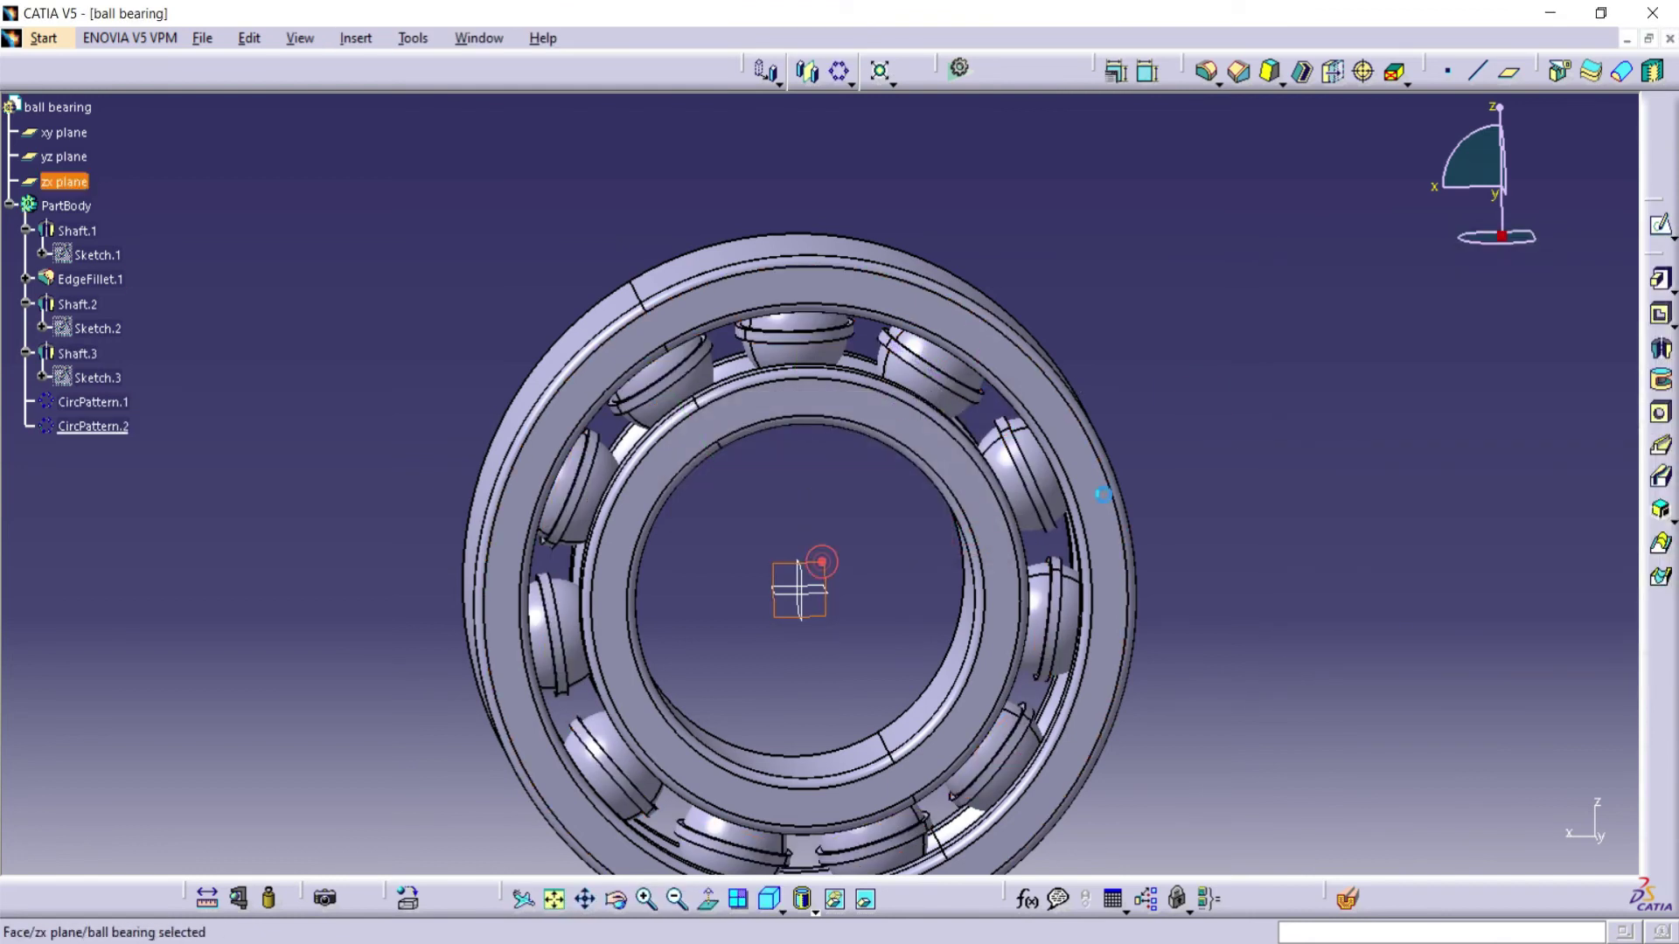
left_click(1660, 226)
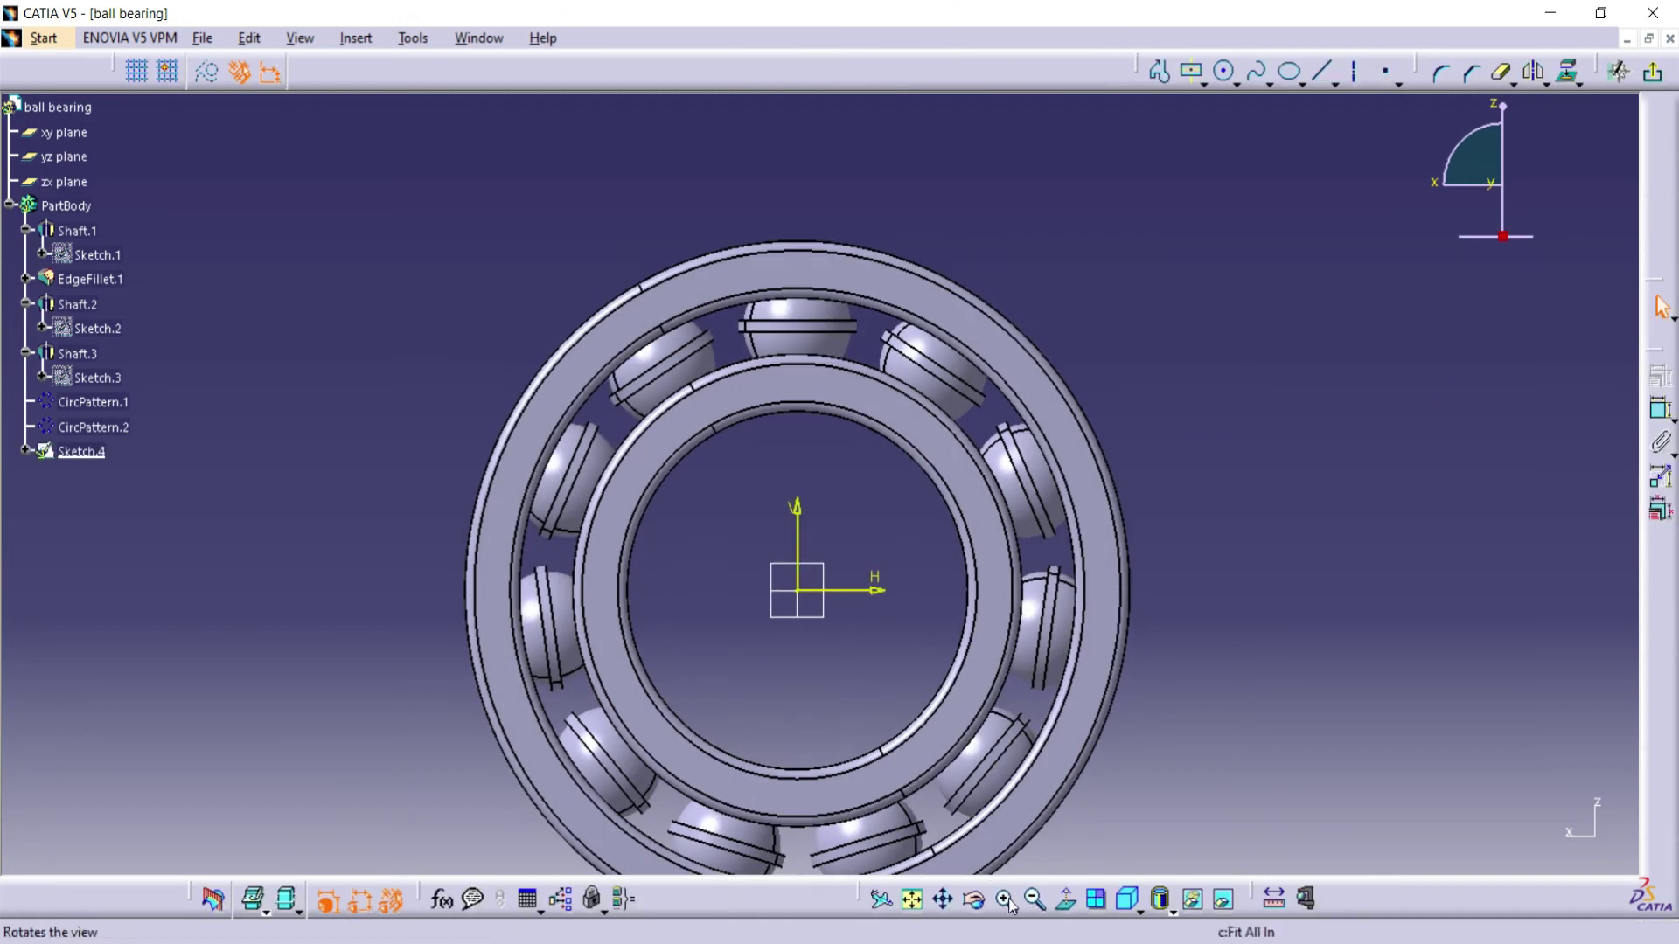
left_click(1003, 899)
middle_click_drag(783, 524, 784, 448, "ctrl")
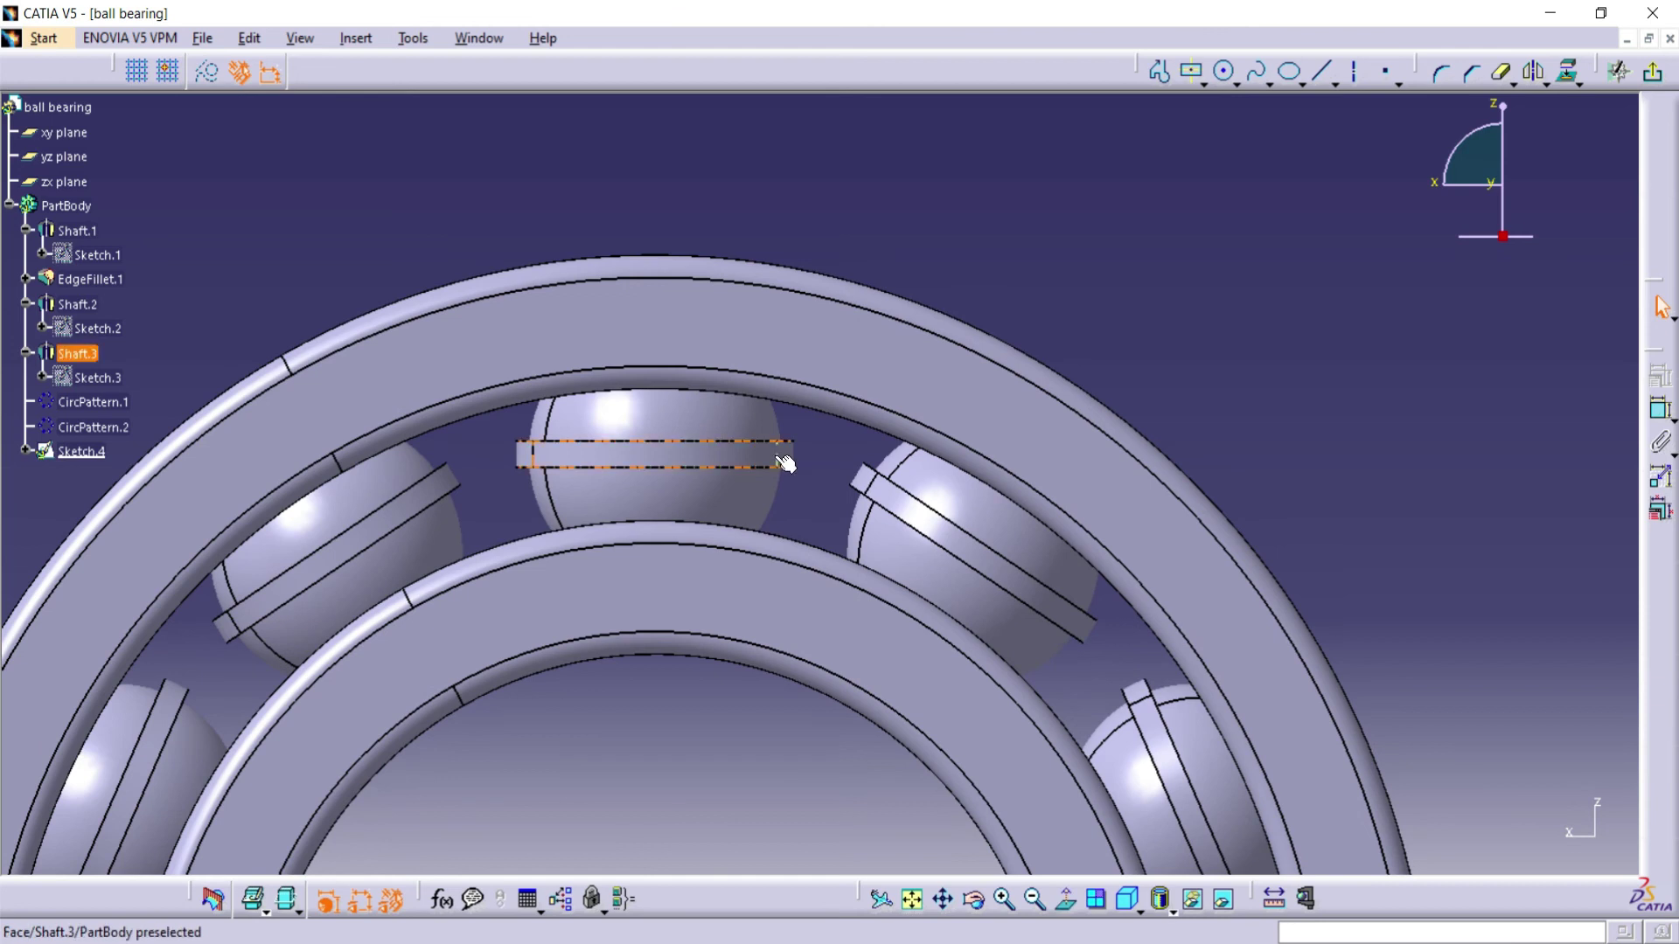
left_click(787, 456)
left_click(929, 532, "ctrl")
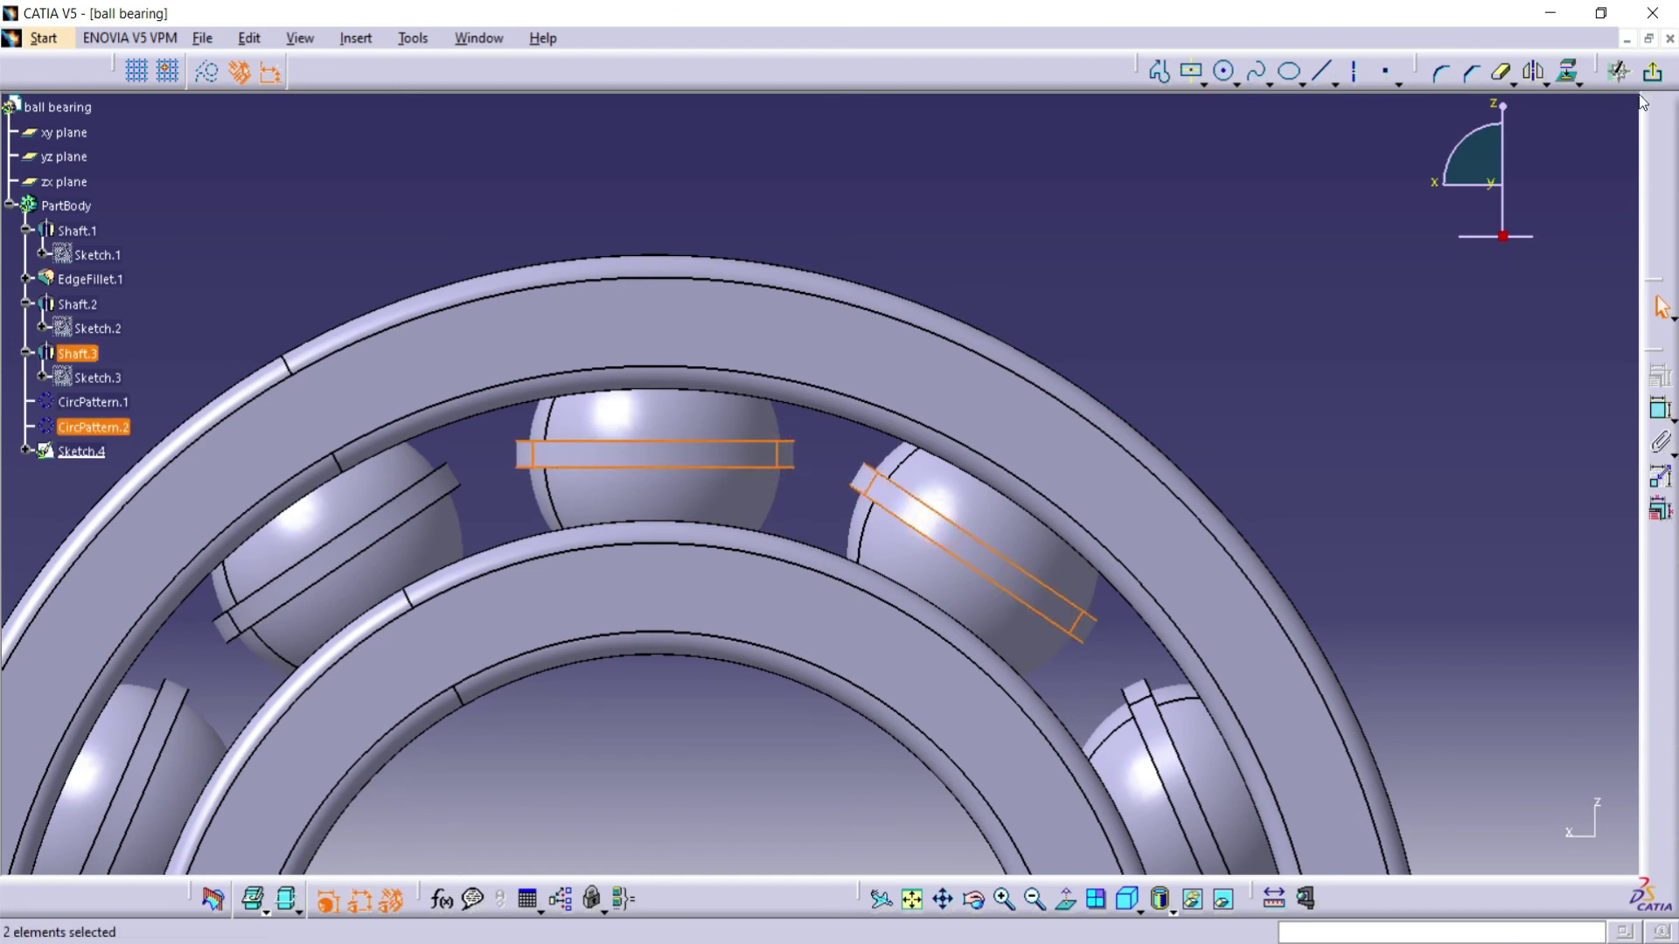
left_click(1572, 73)
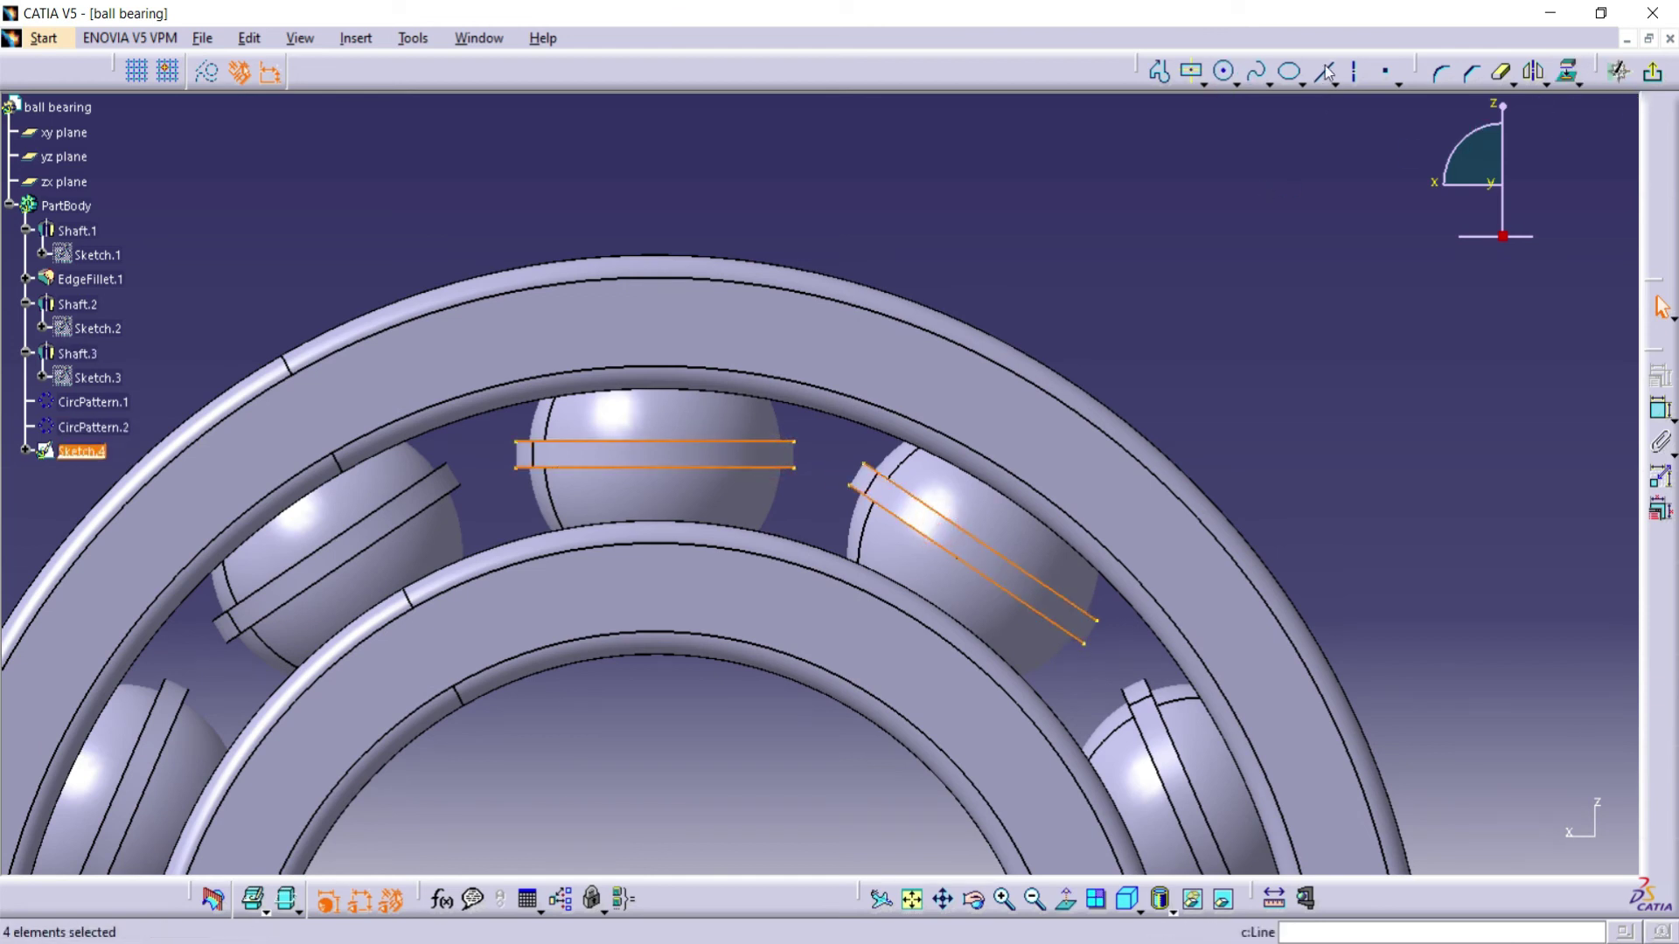
left_click(1323, 70)
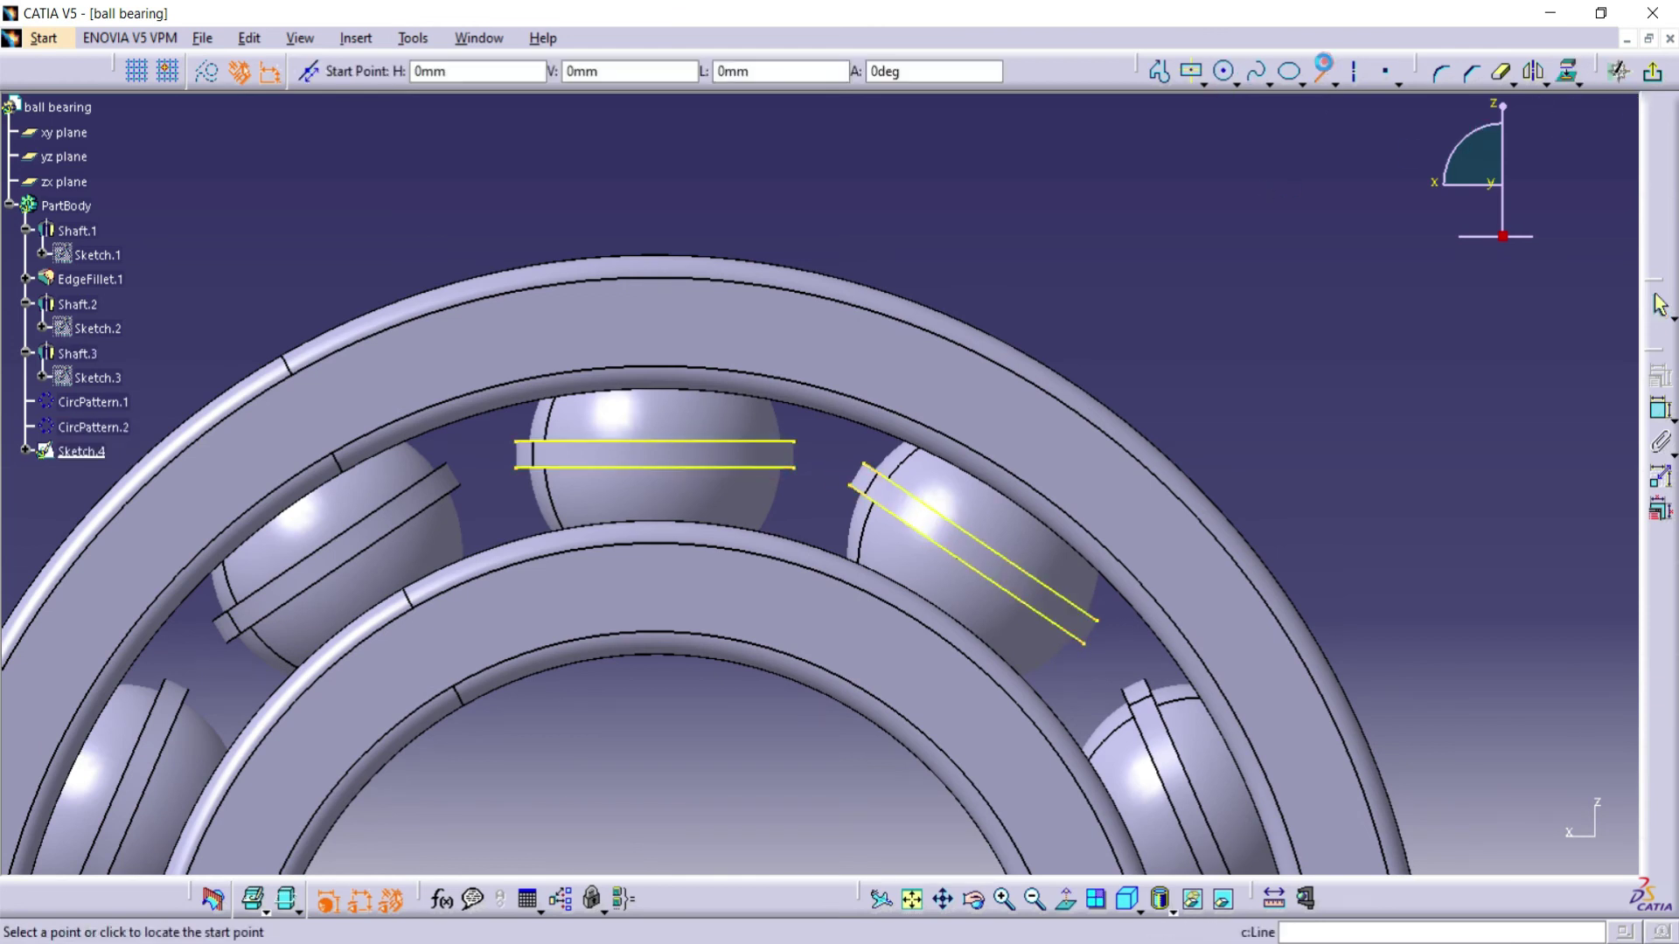
Draw two short lines closing the ends of the flat and slanted strips
left_click(793, 442)
left_click(795, 467)
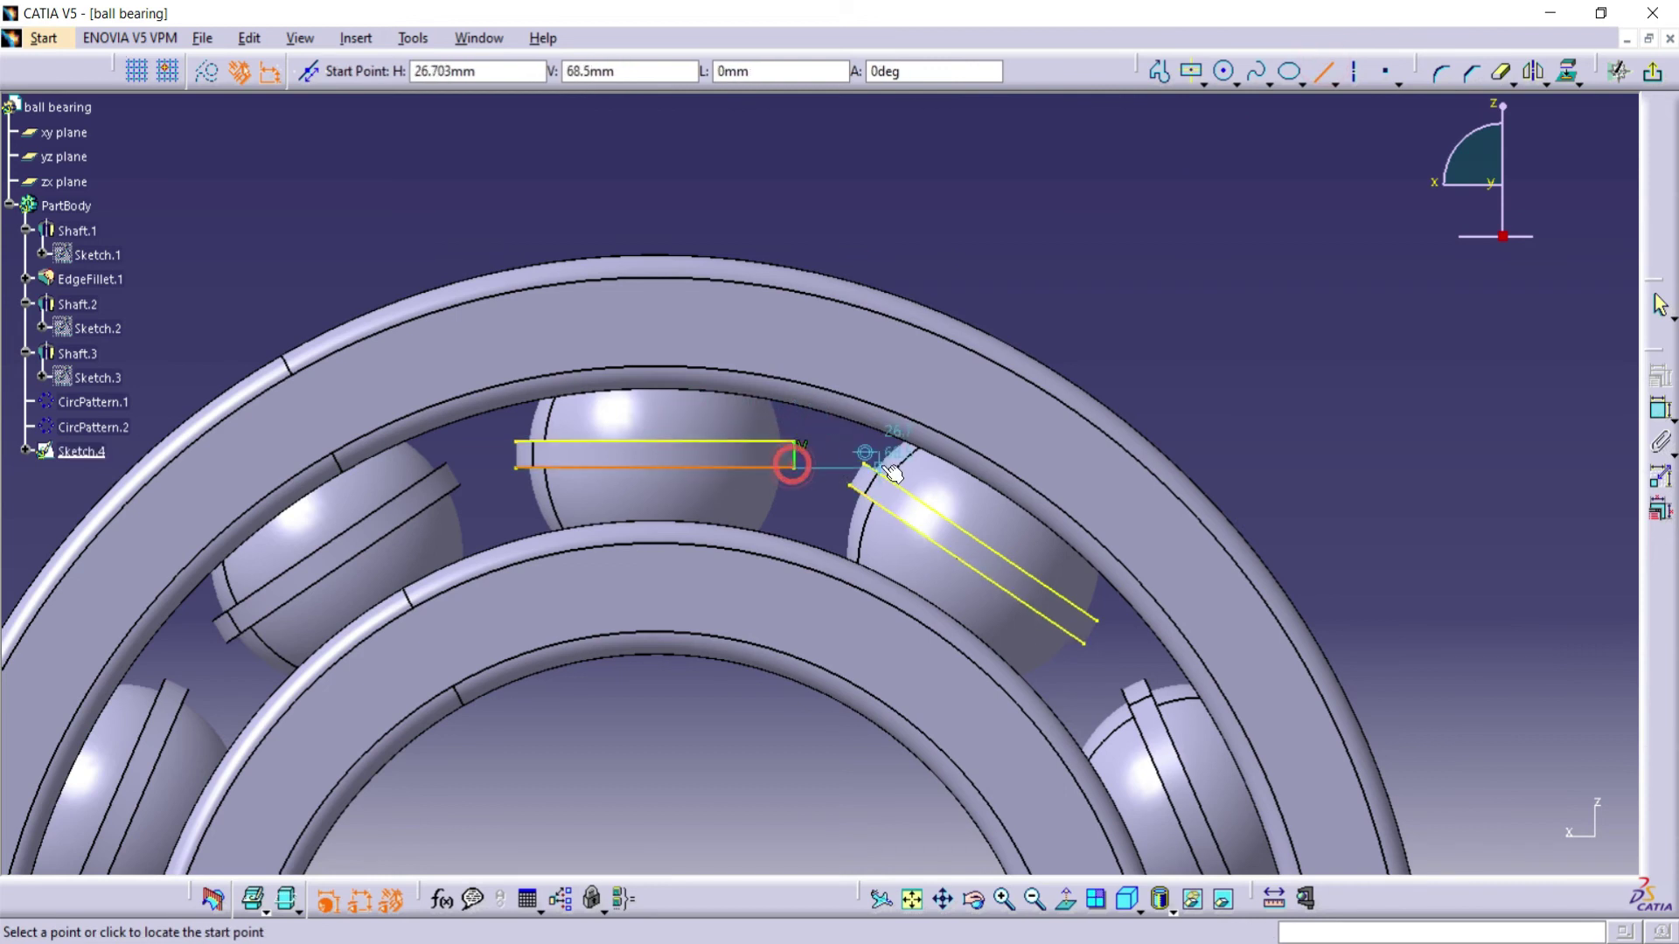
left_click(863, 465)
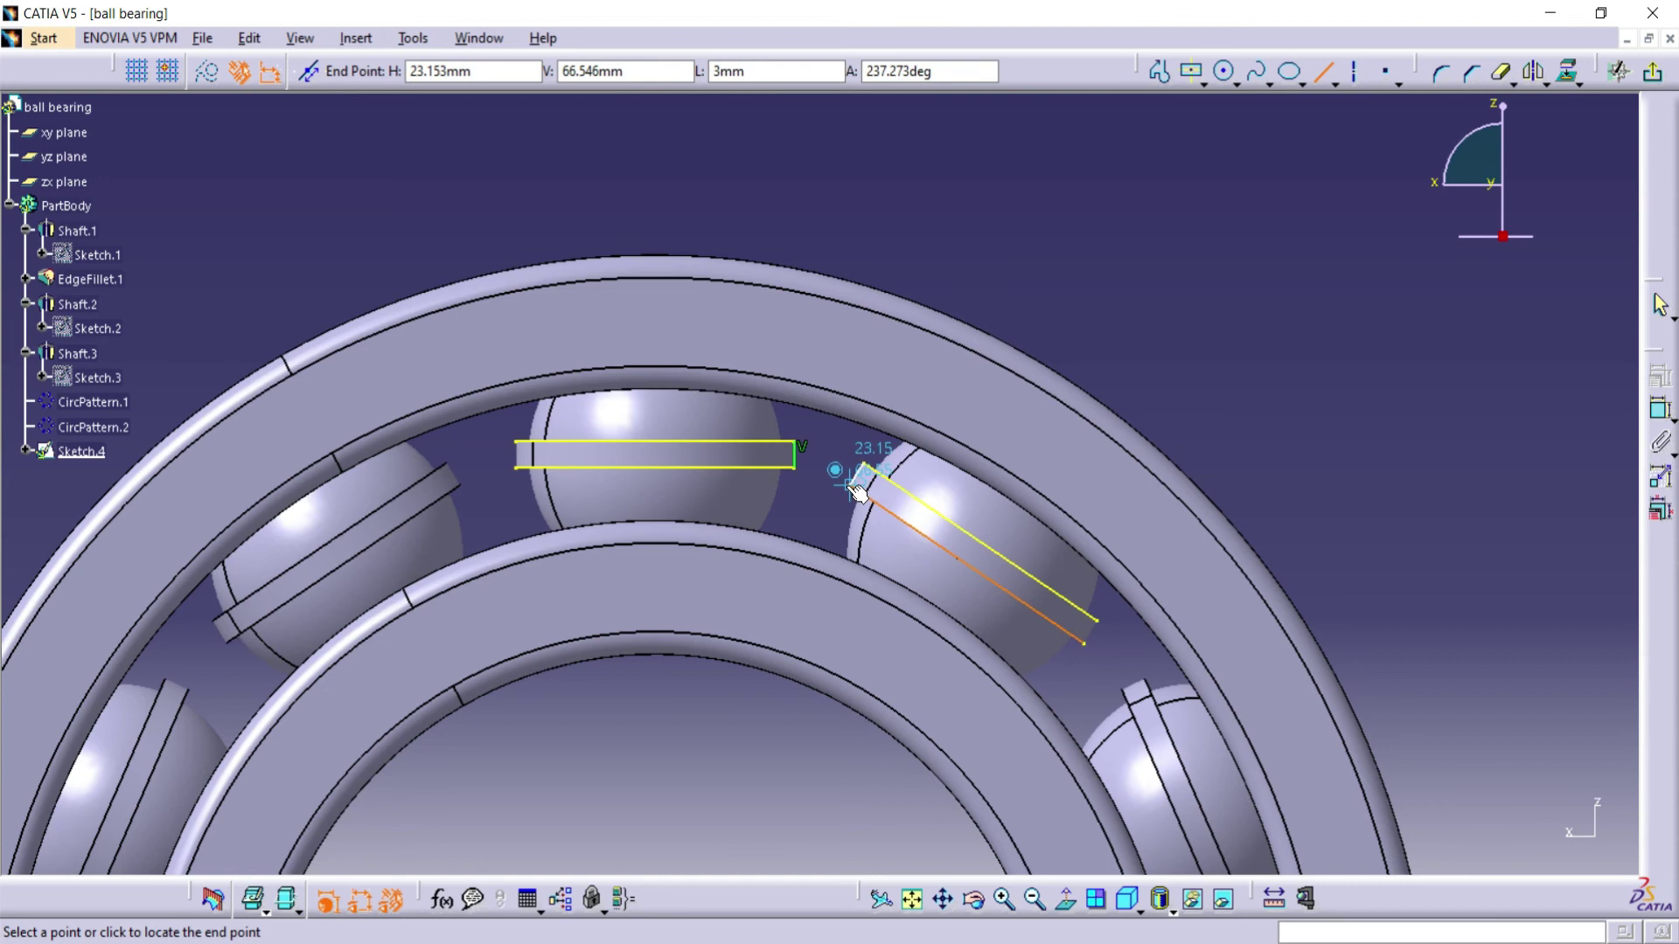
left_click(853, 486)
left_click(1318, 70)
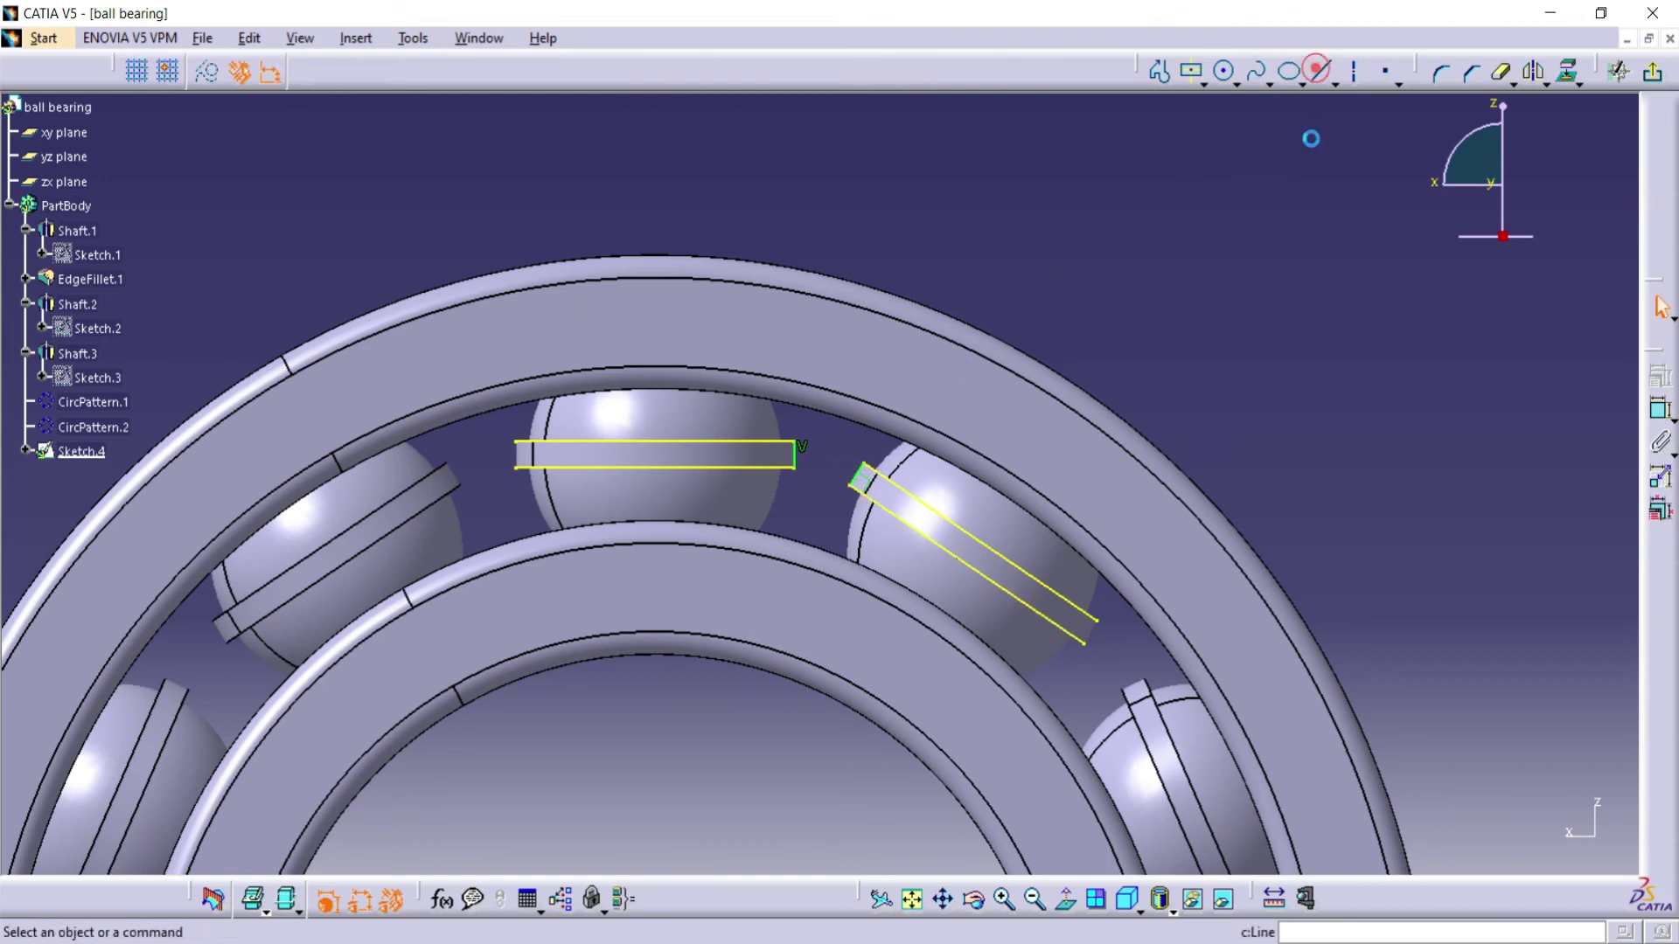
Bridge the flat and slanted strips with an outer and an inner three-point arc
left_click(1236, 82)
left_click(1257, 234)
left_click(796, 443)
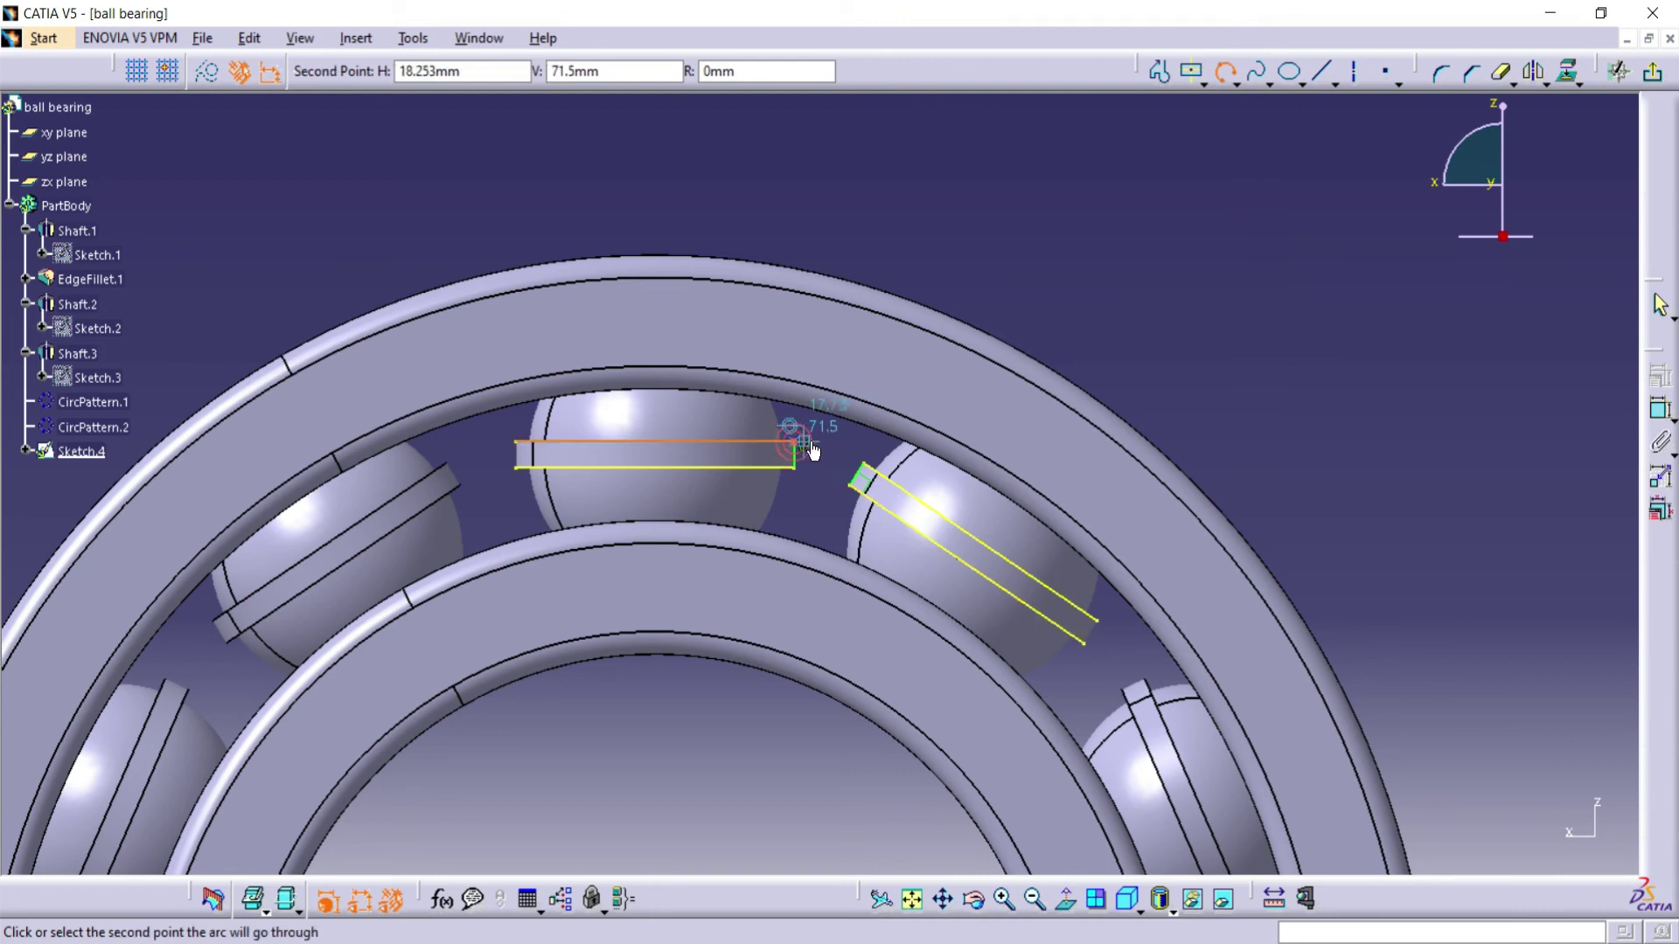
left_click(836, 428)
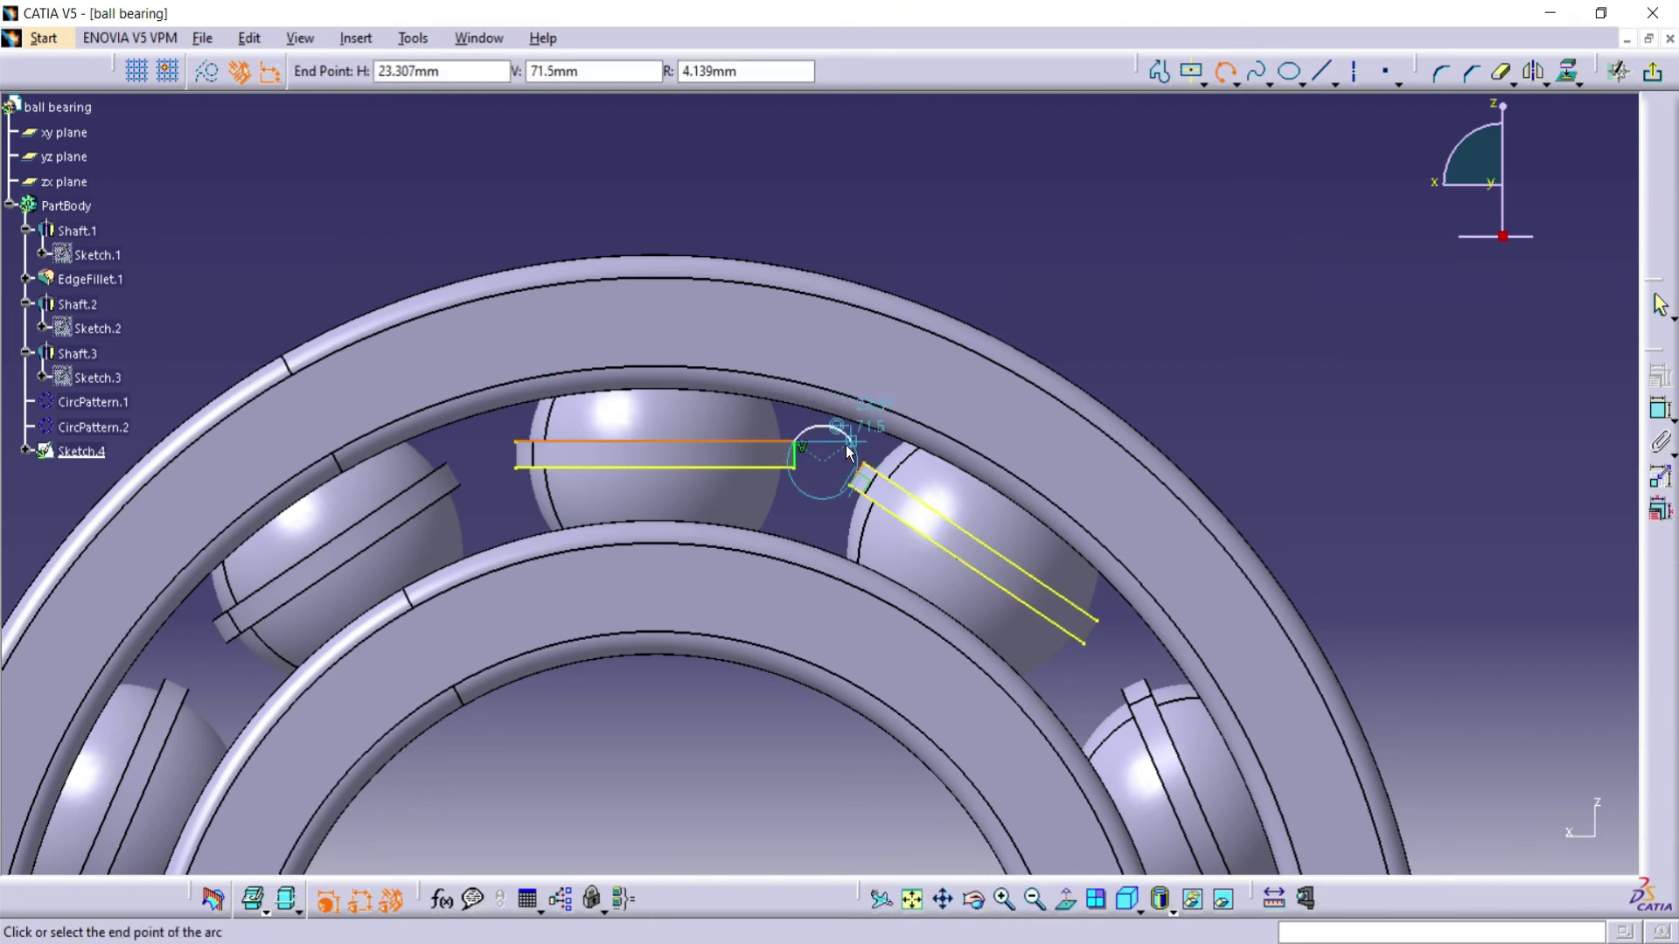
left_click(872, 469)
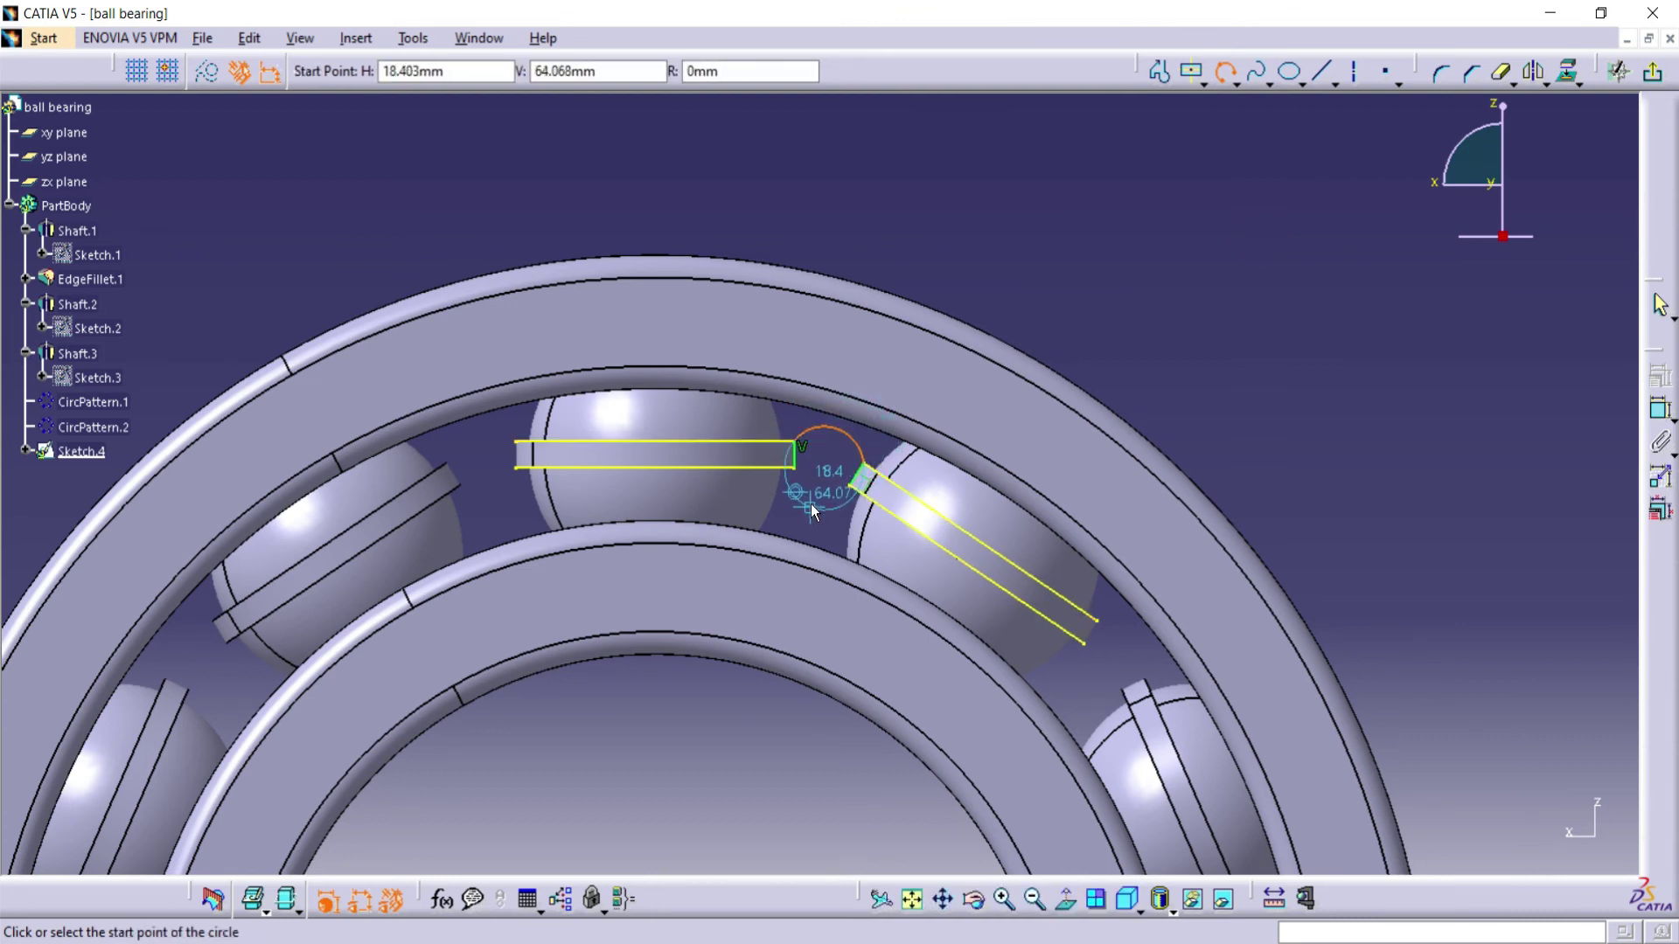
left_click(795, 470)
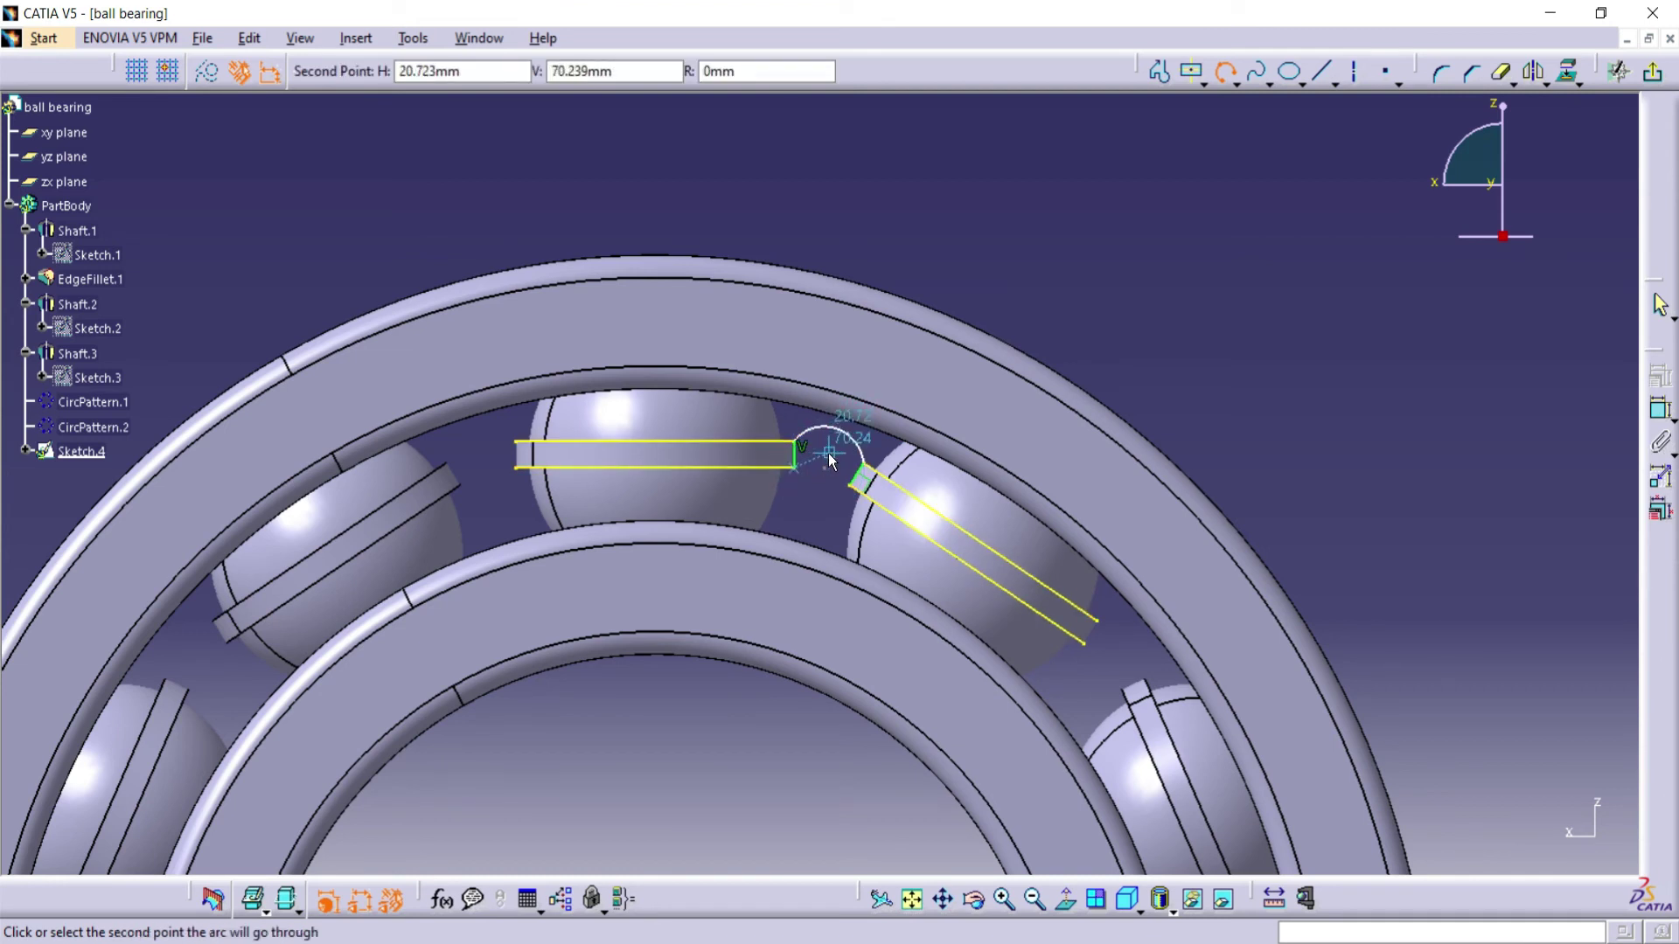
left_click(827, 452)
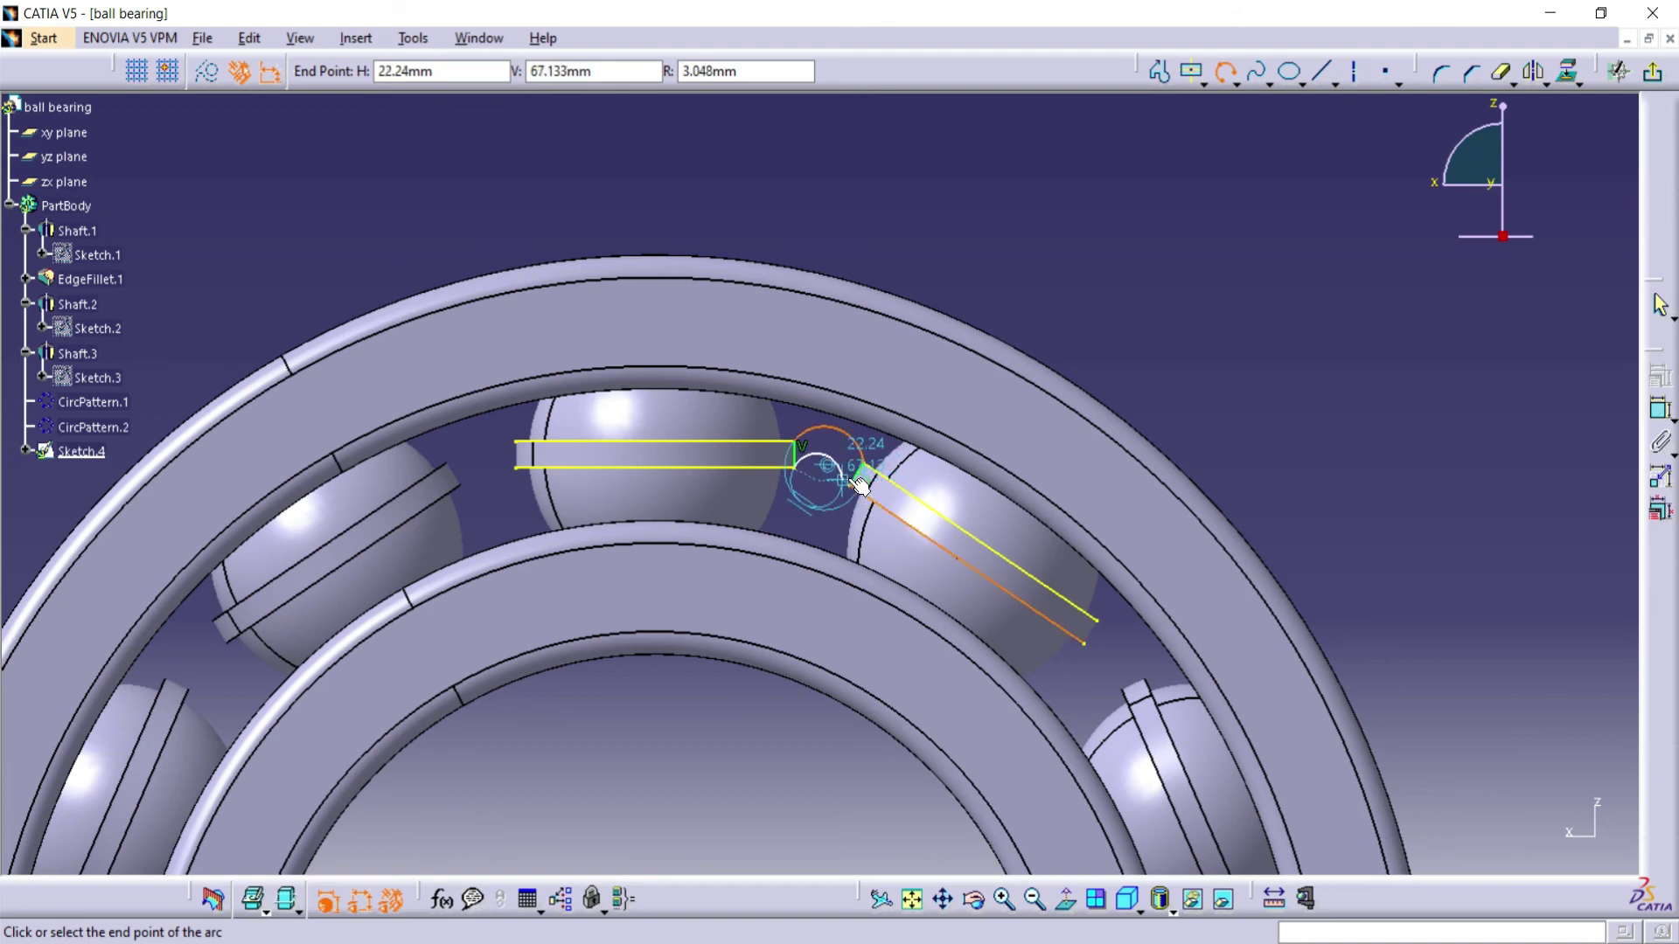
left_click(854, 482)
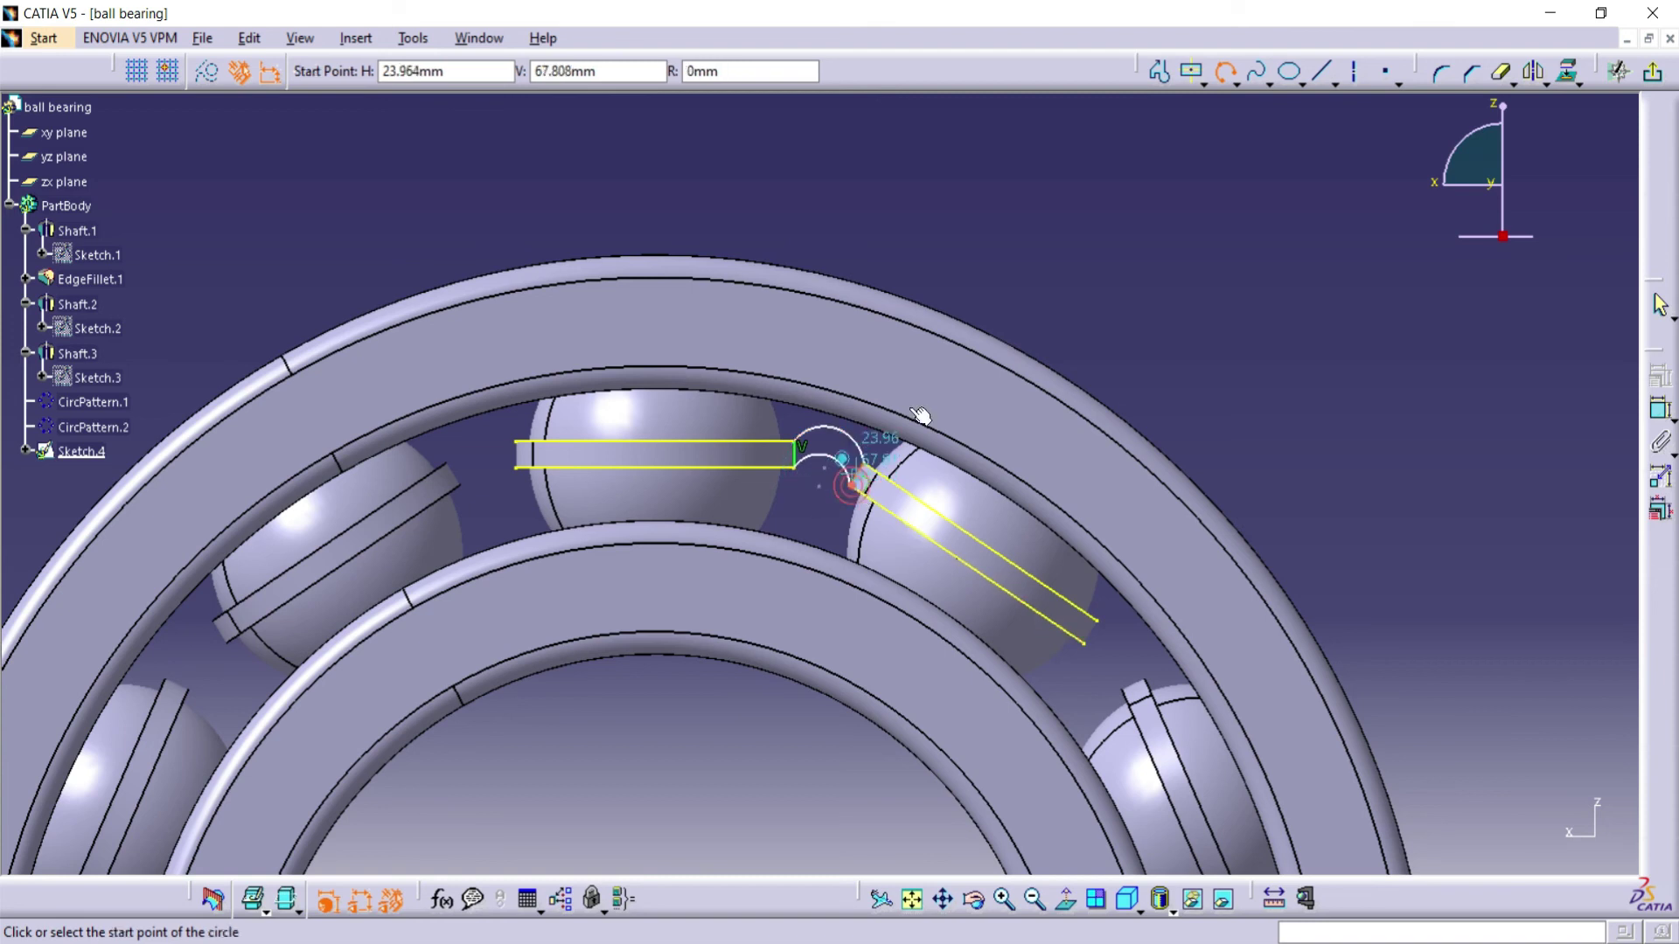
left_click(1225, 71)
Constrain the outer arc's radius to 15 mm
left_click(1658, 408)
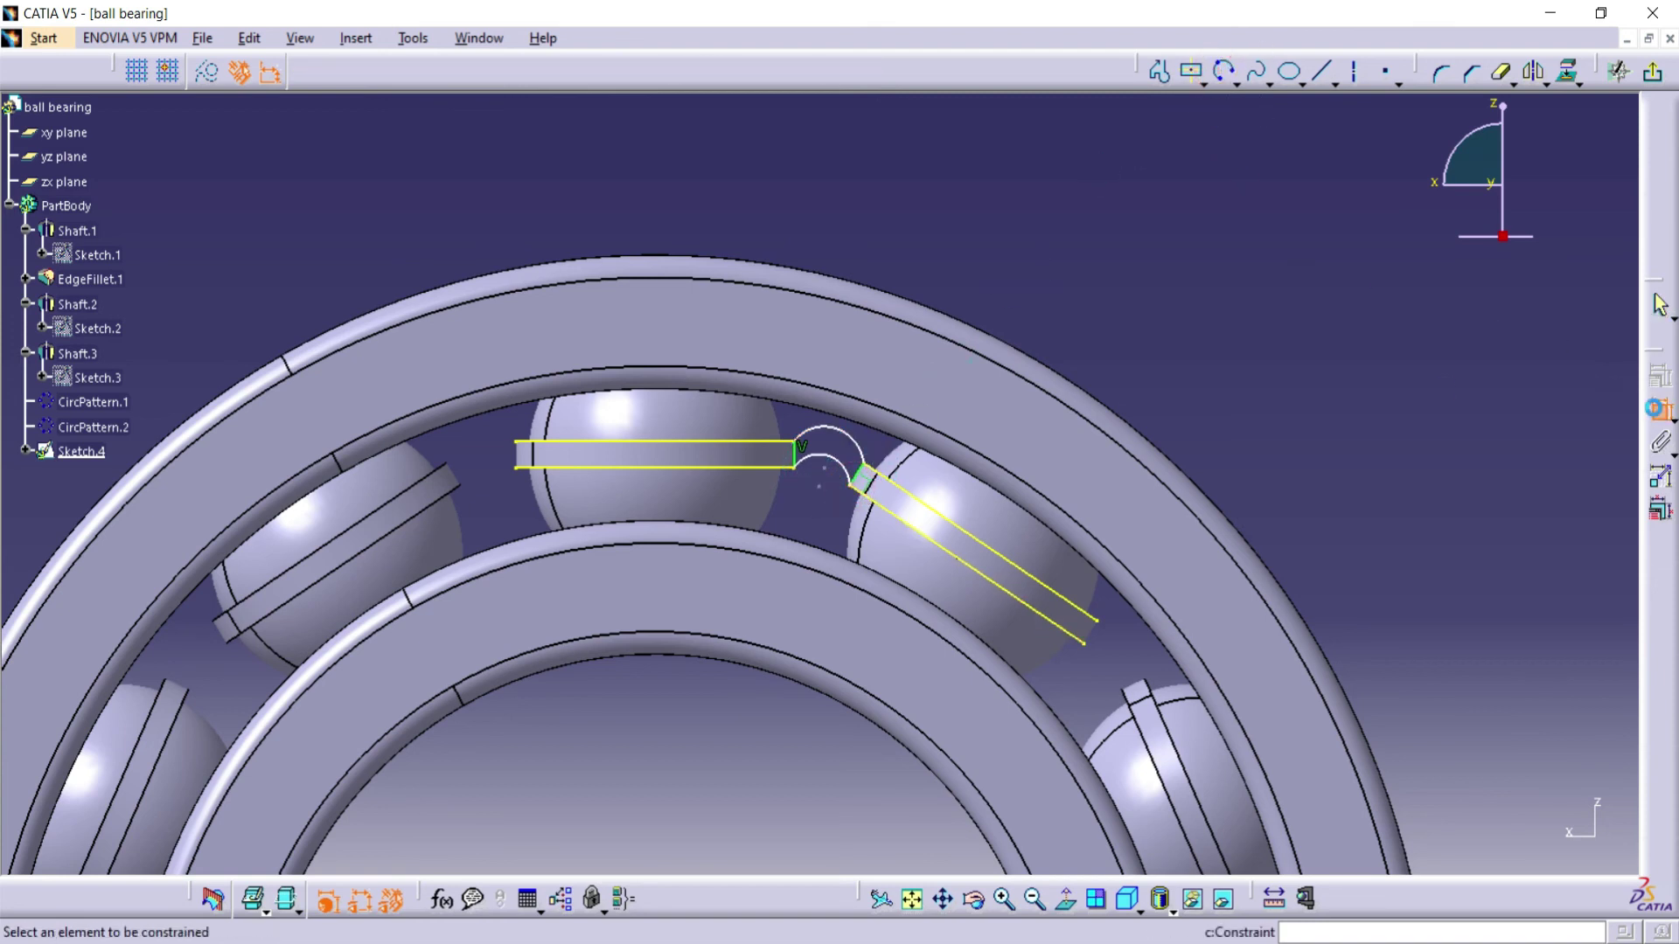
left_click(815, 443)
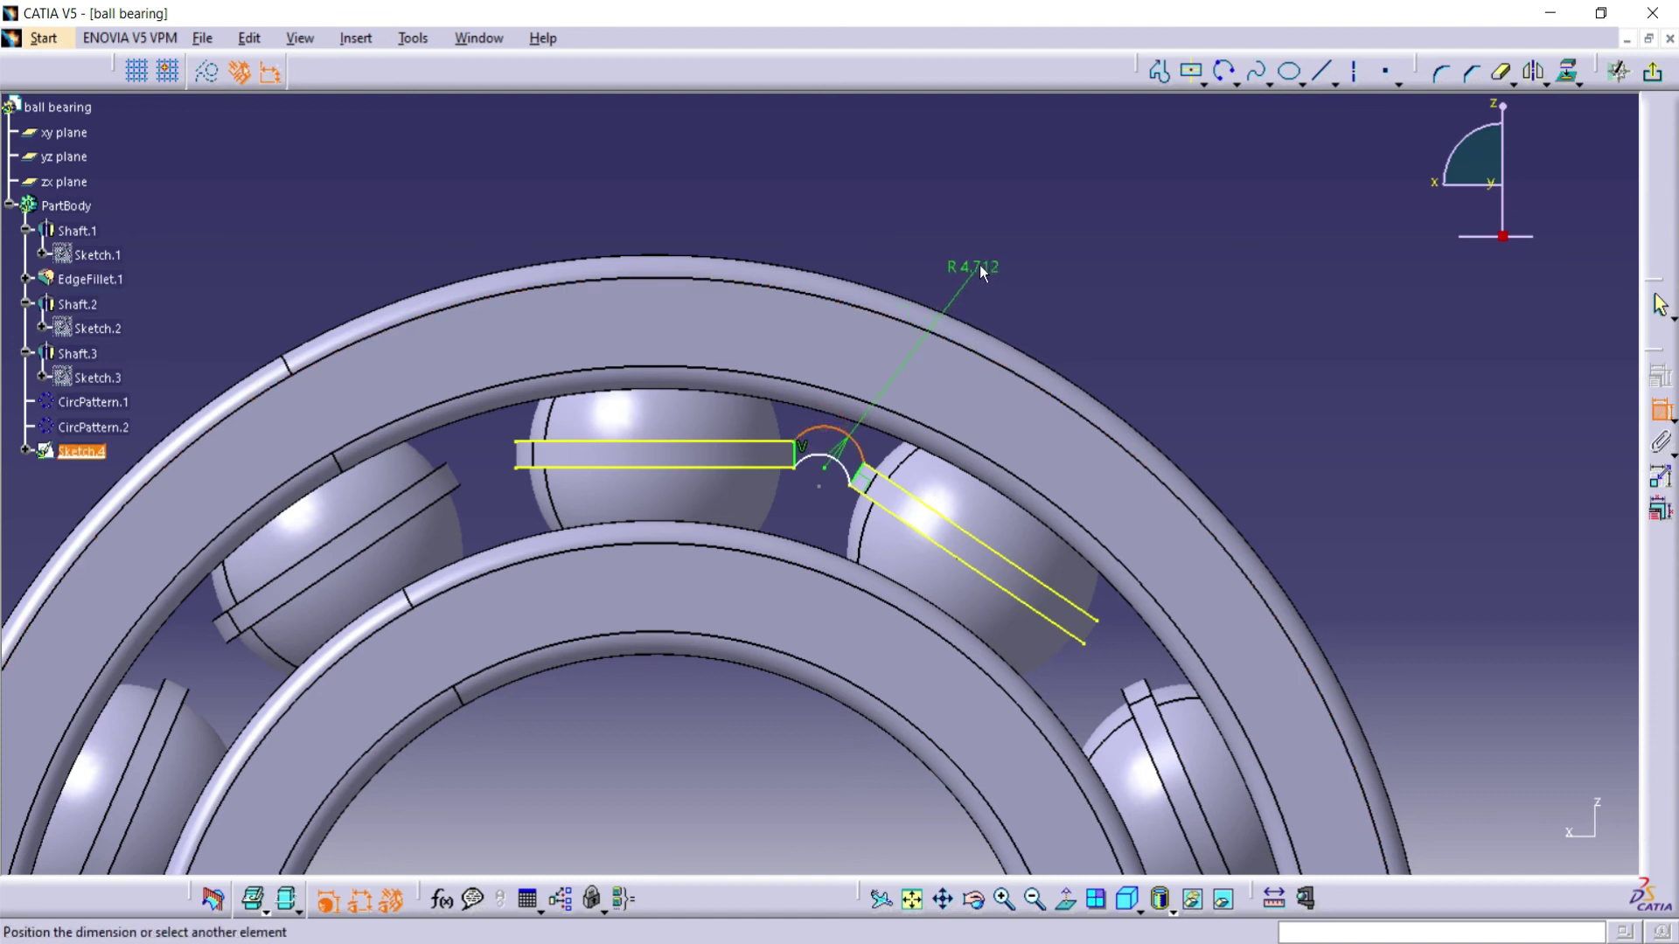
left_click(977, 266)
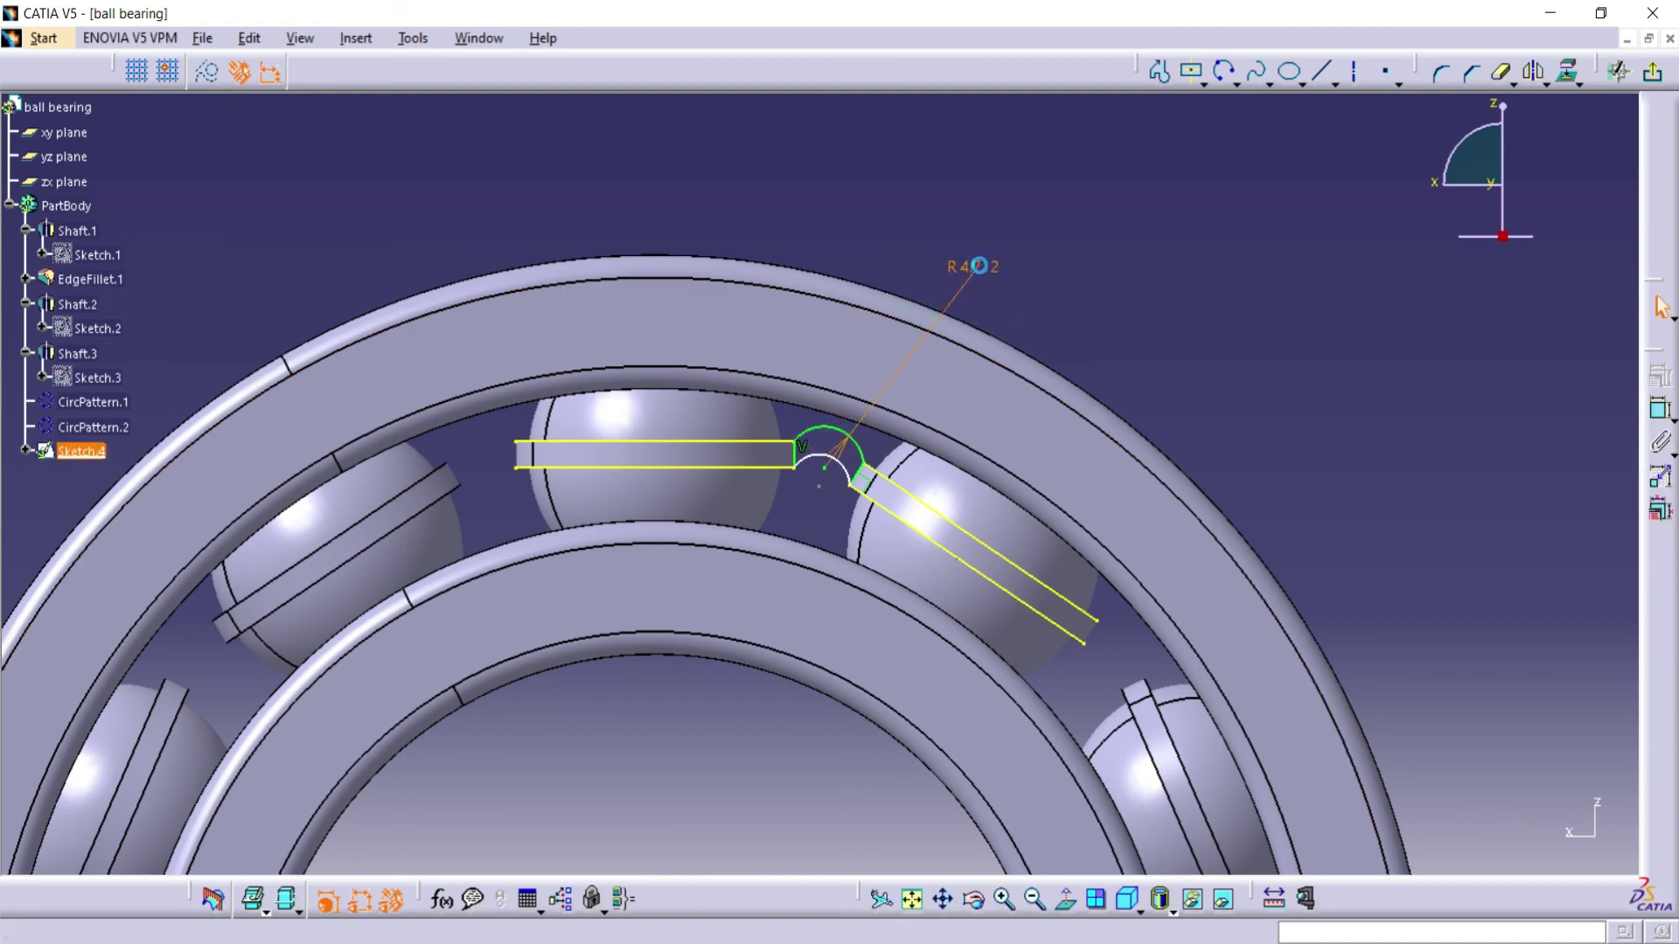
double_click(982, 274)
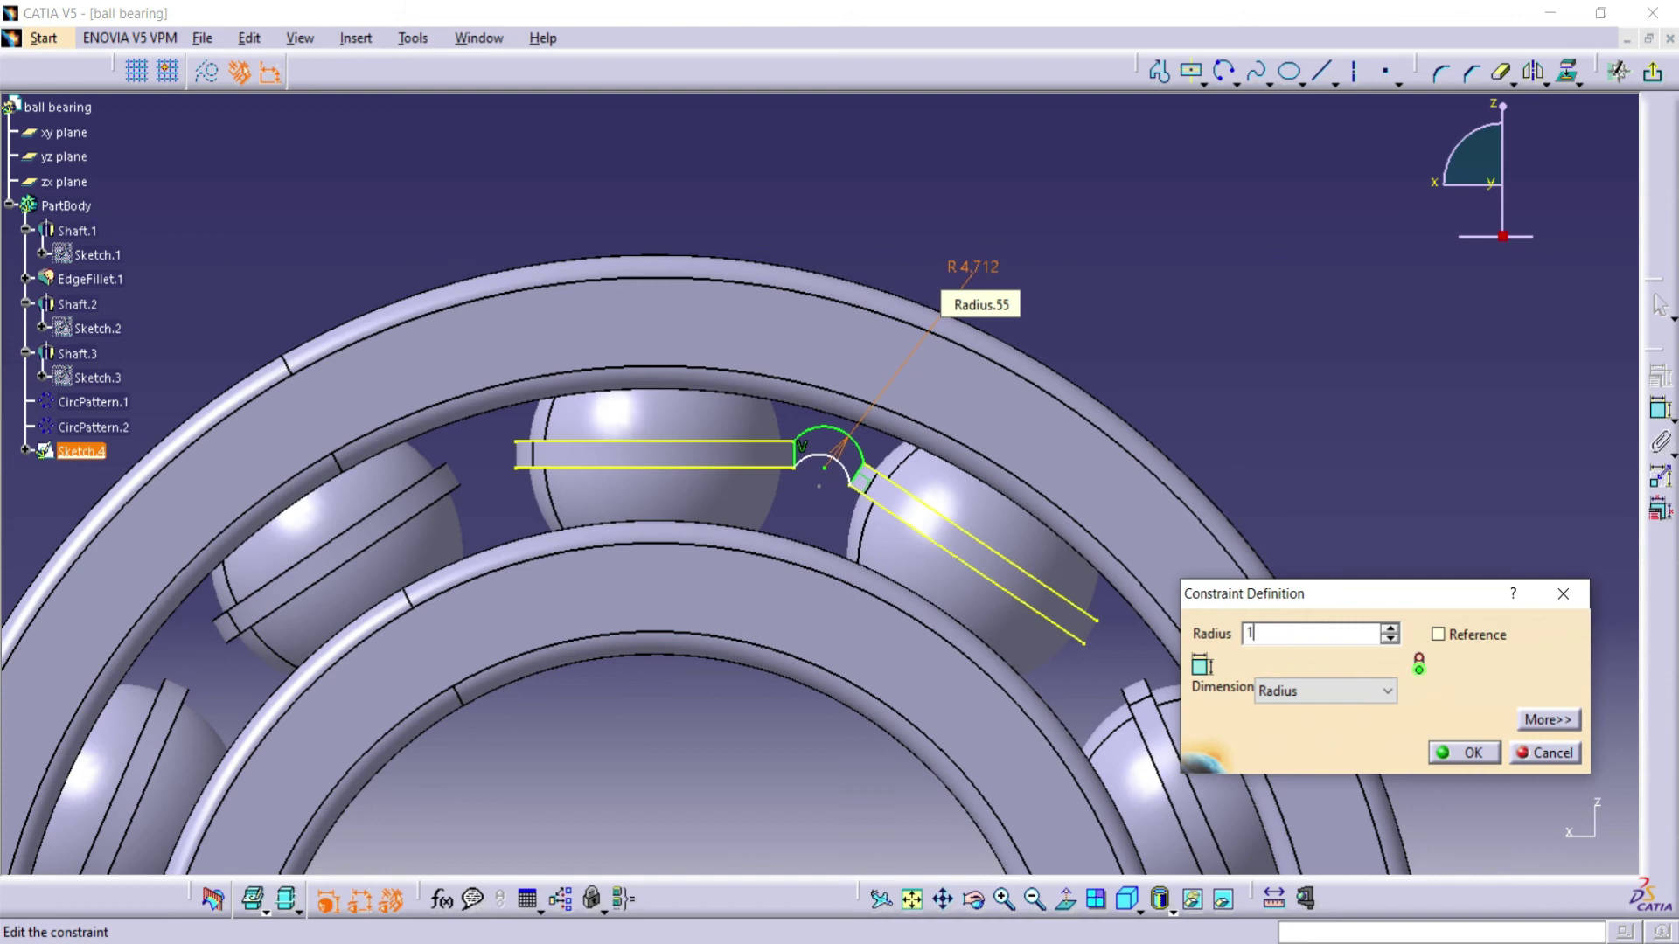
left_click(1455, 753)
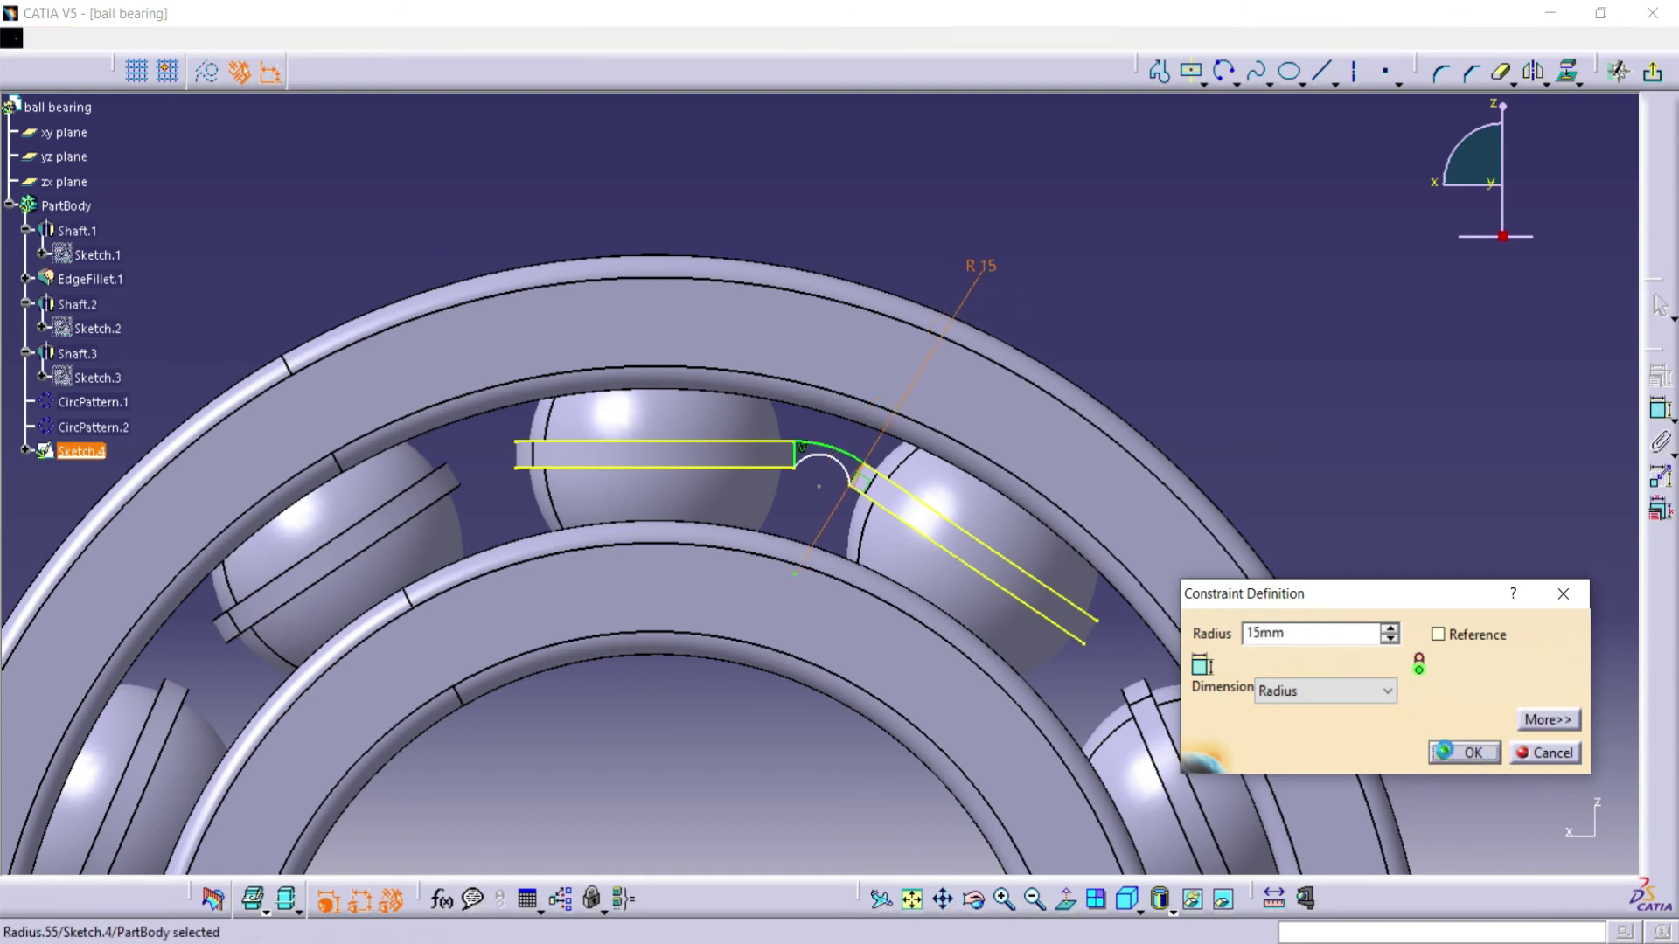
Constrain the inner arc's radius to 10 mm
left_click(1660, 408)
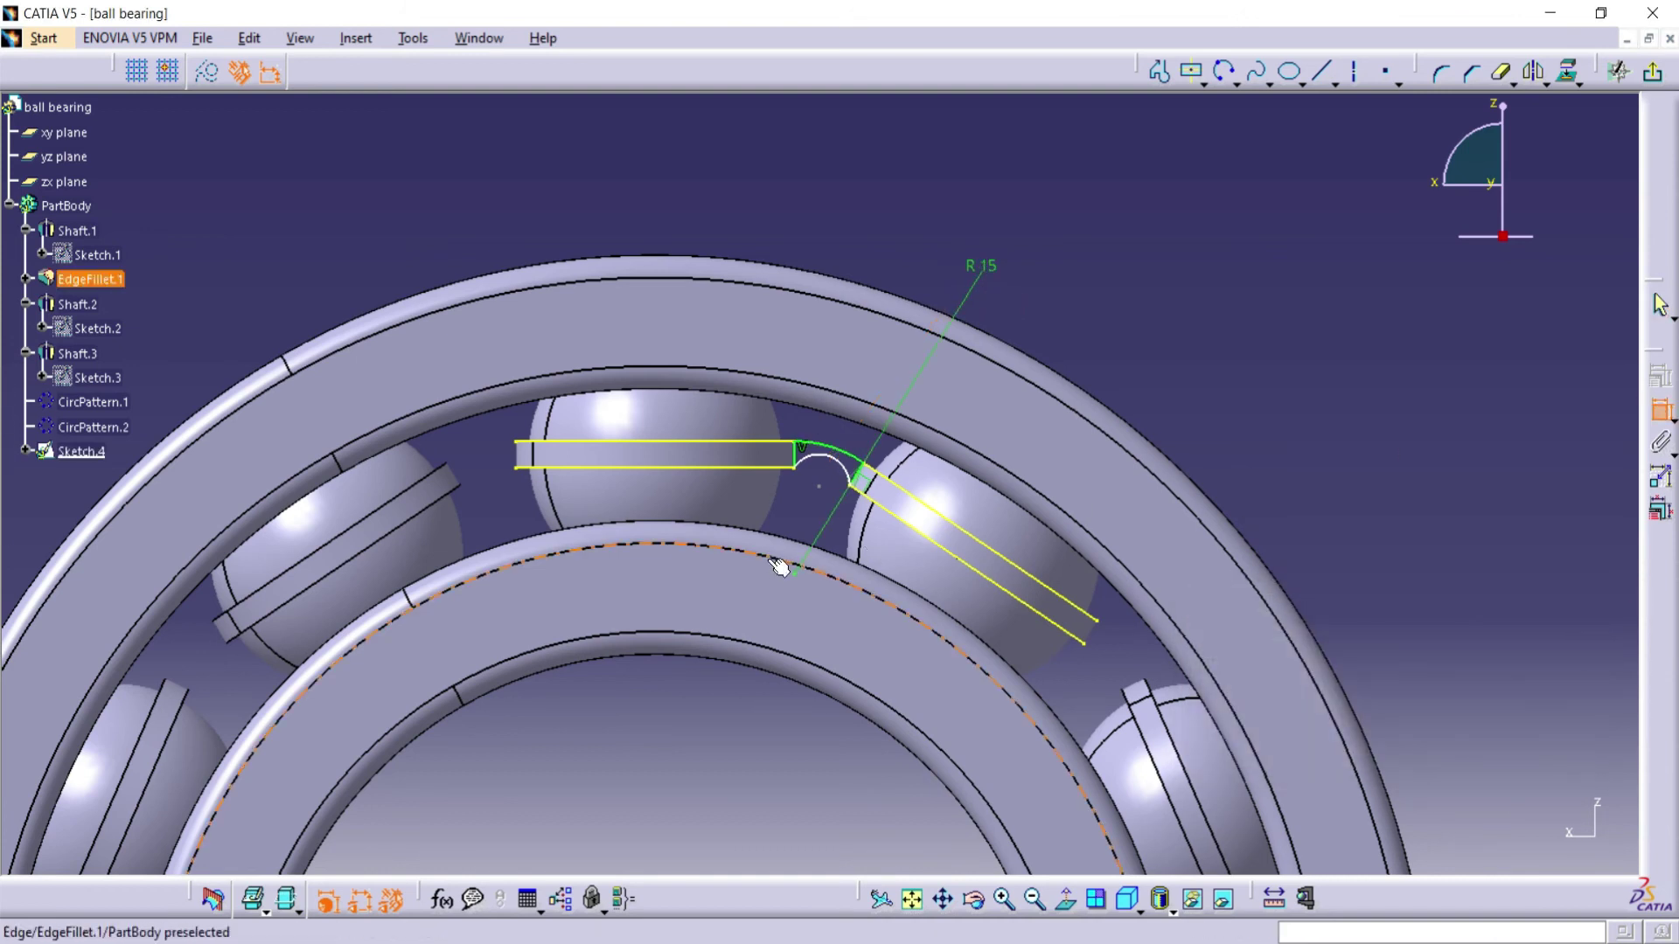
left_click(838, 463)
left_click(1110, 316)
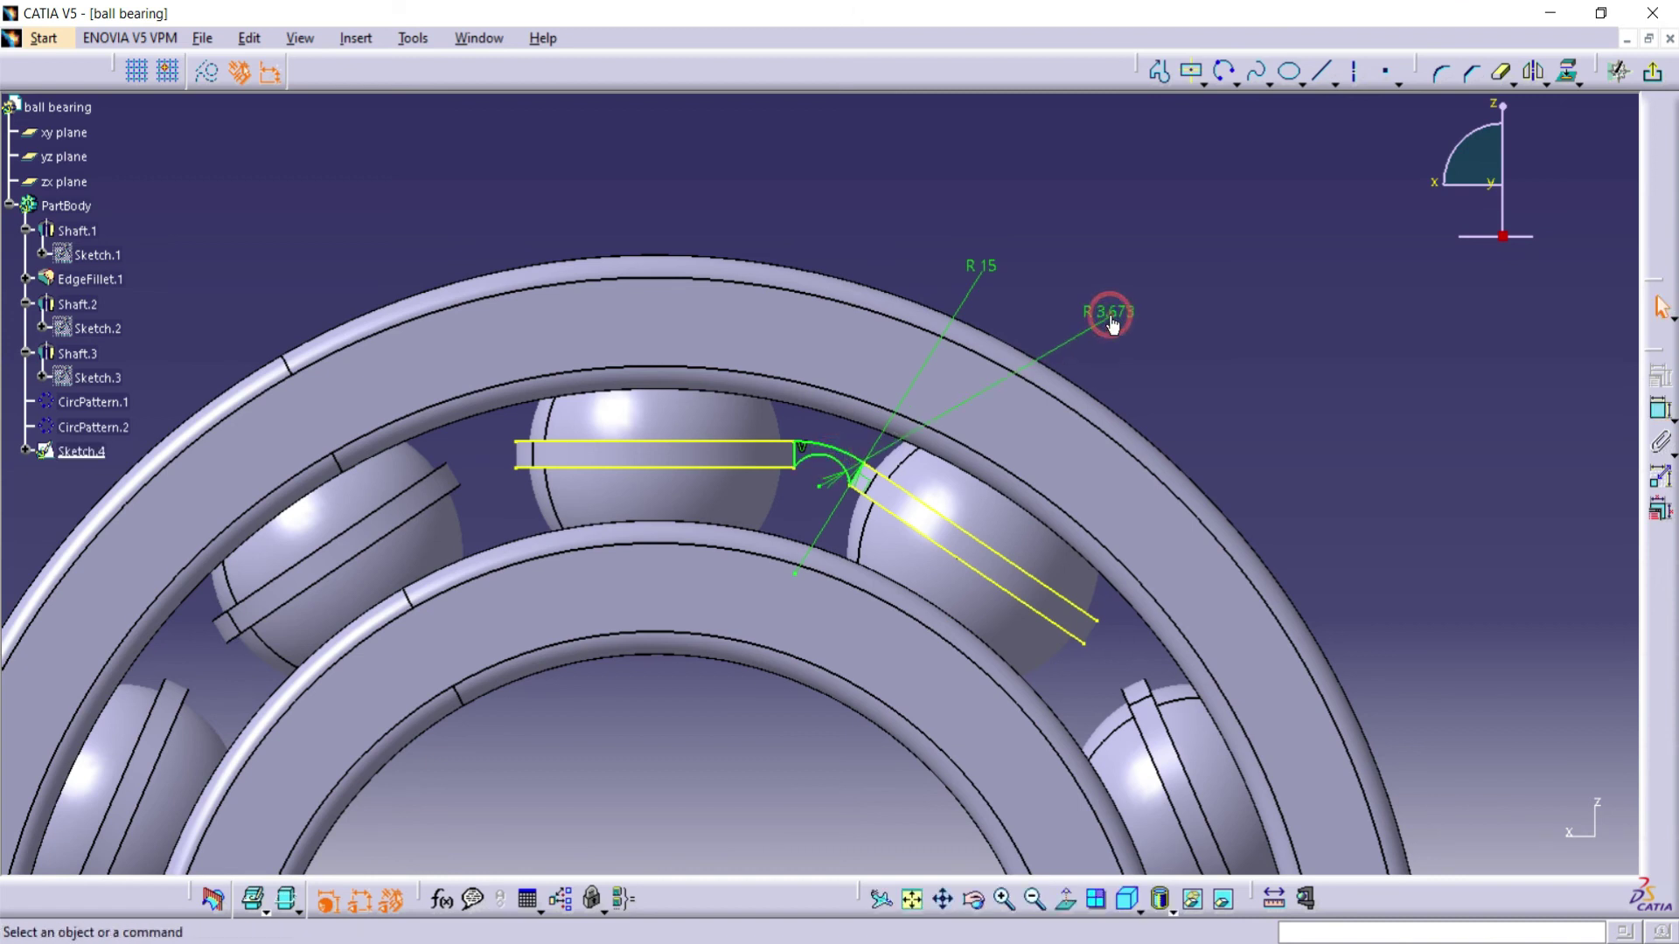
double_click(1108, 315)
type("10")
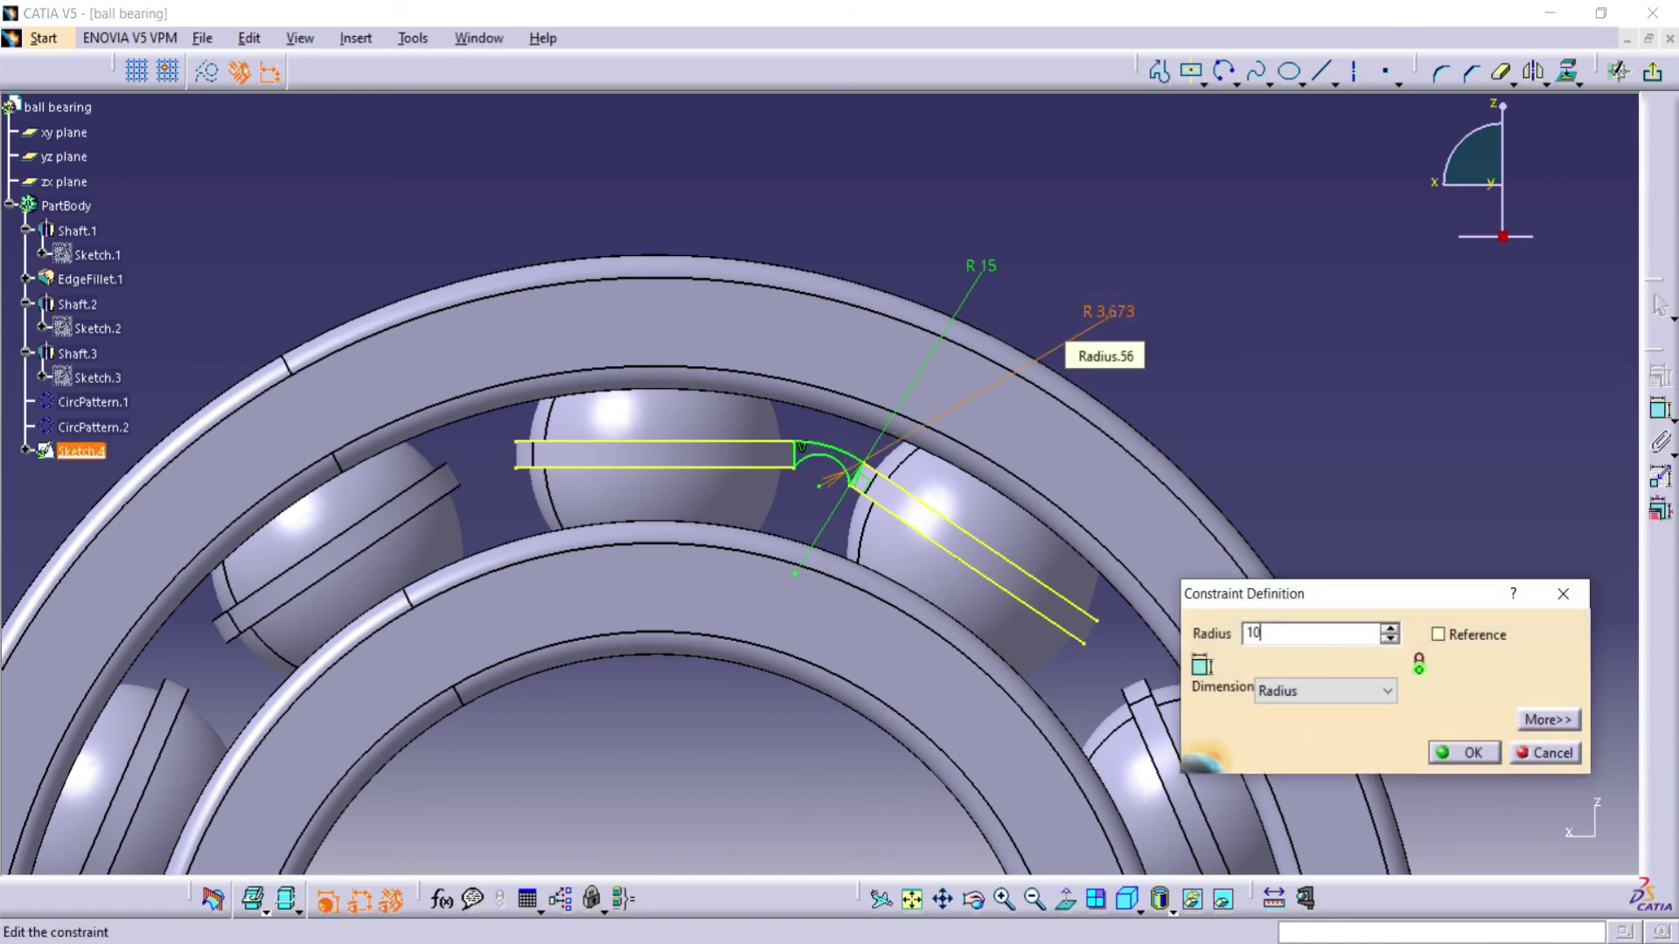
key("Return")
left_click(901, 502)
left_click(716, 468, "ctrl")
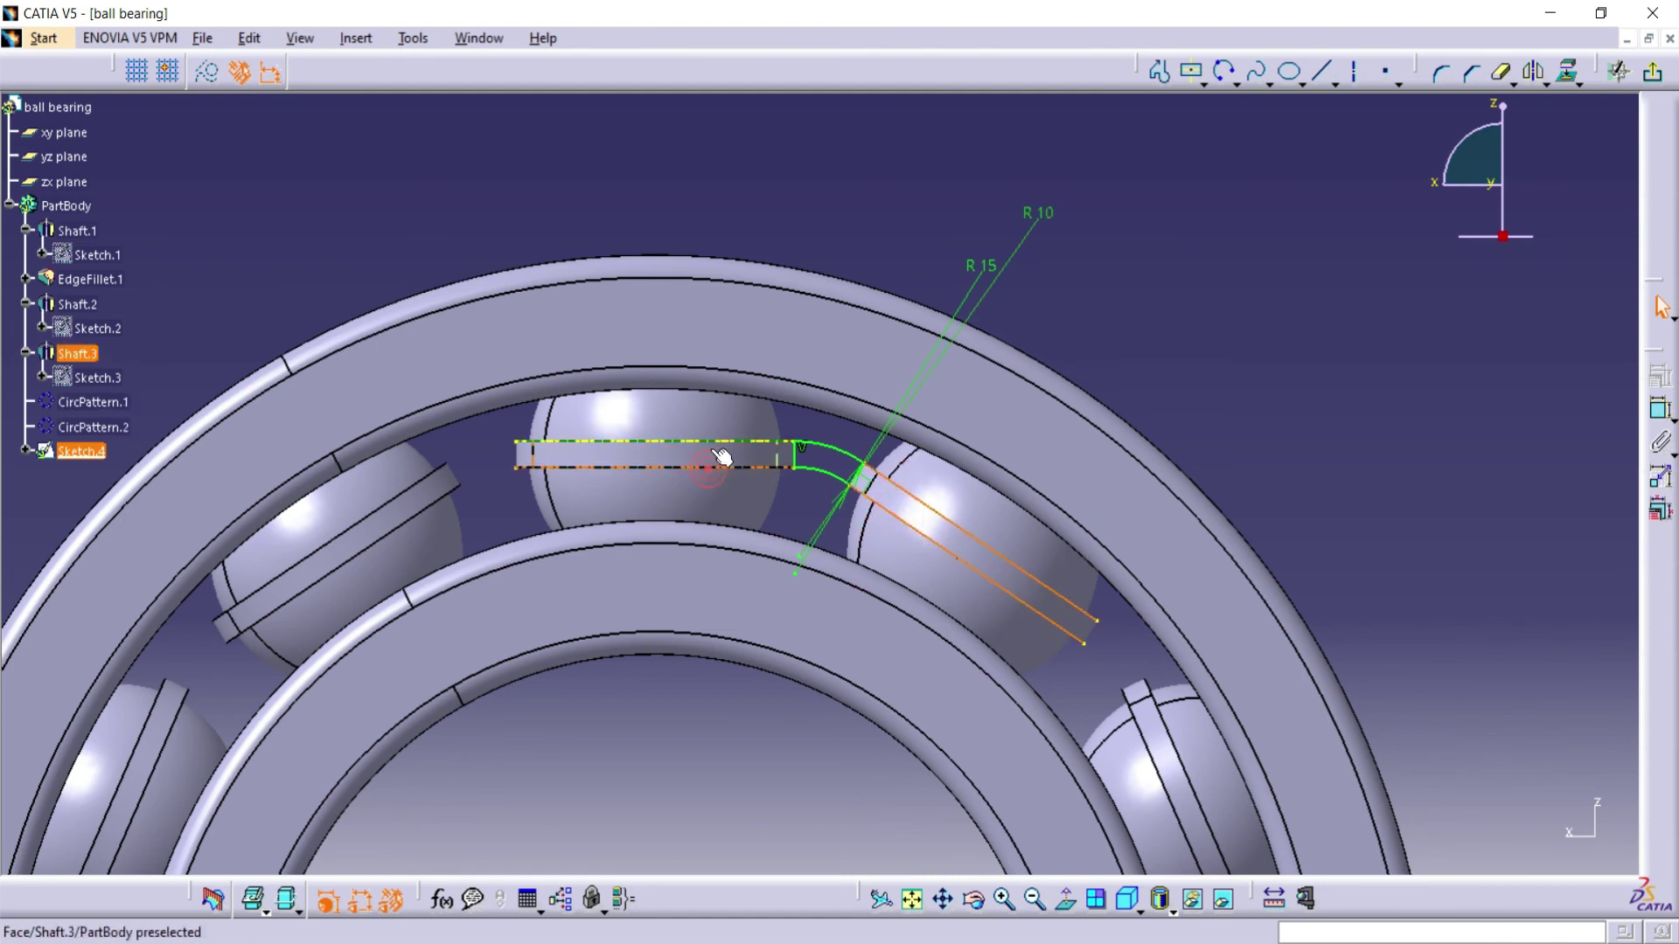
left_click(714, 441, "ctrl")
Pad Sketch.4 by 1 mm with mirrored extent, creating Pad.1
key("Escape")
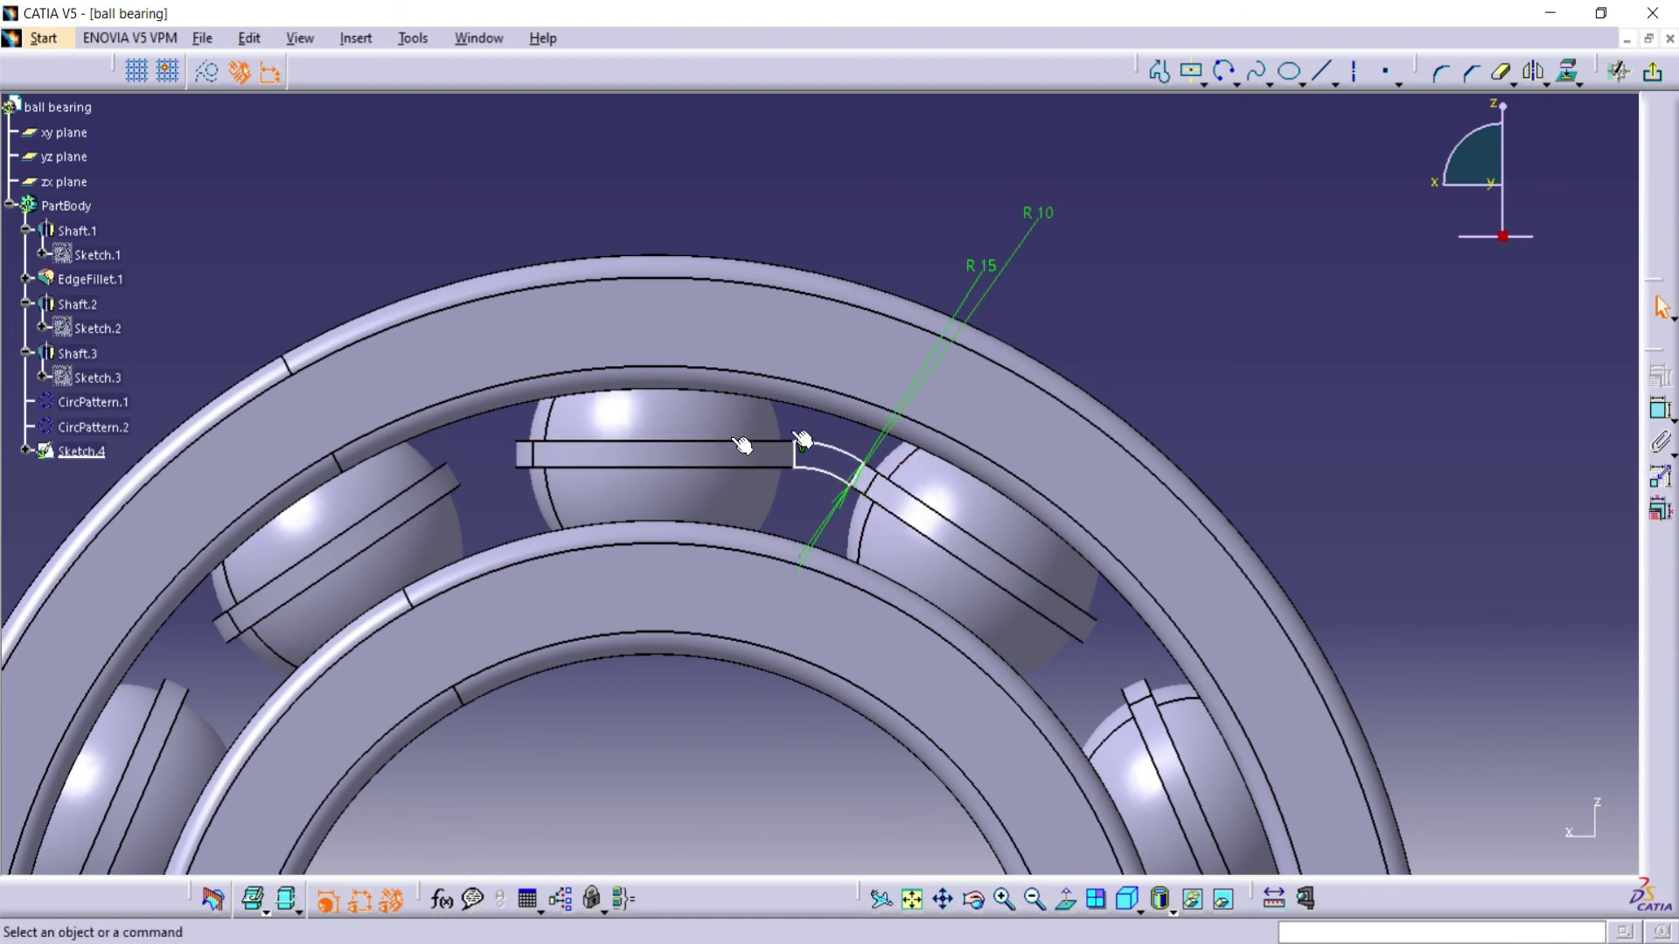
left_click(1653, 72)
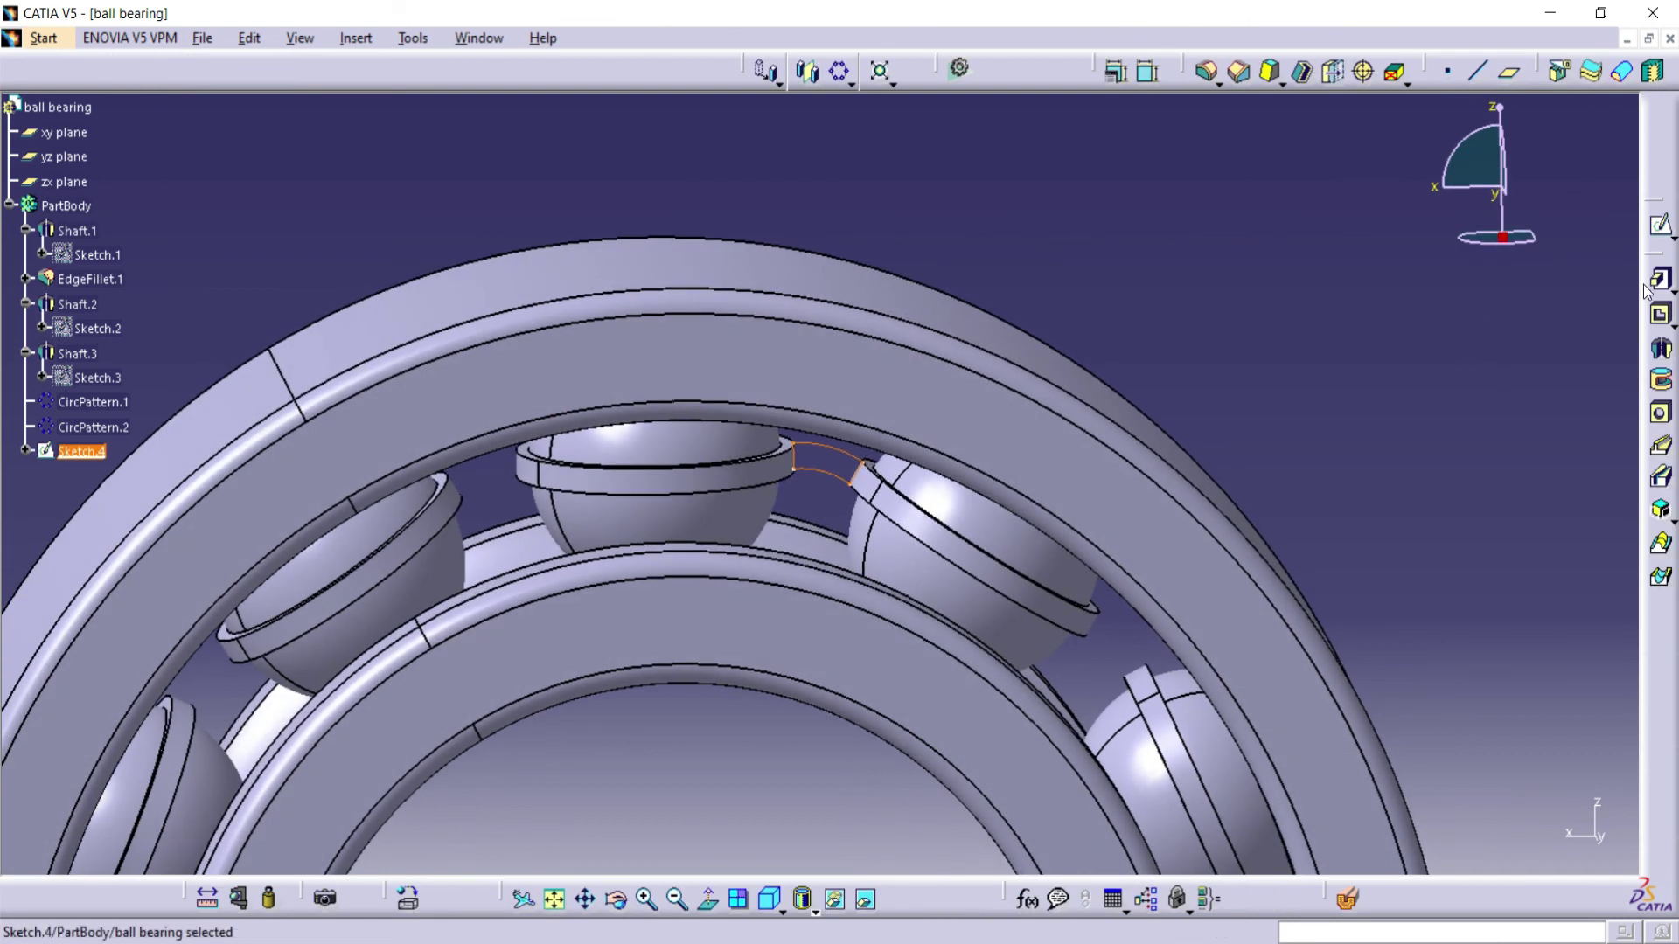
left_click(1660, 279)
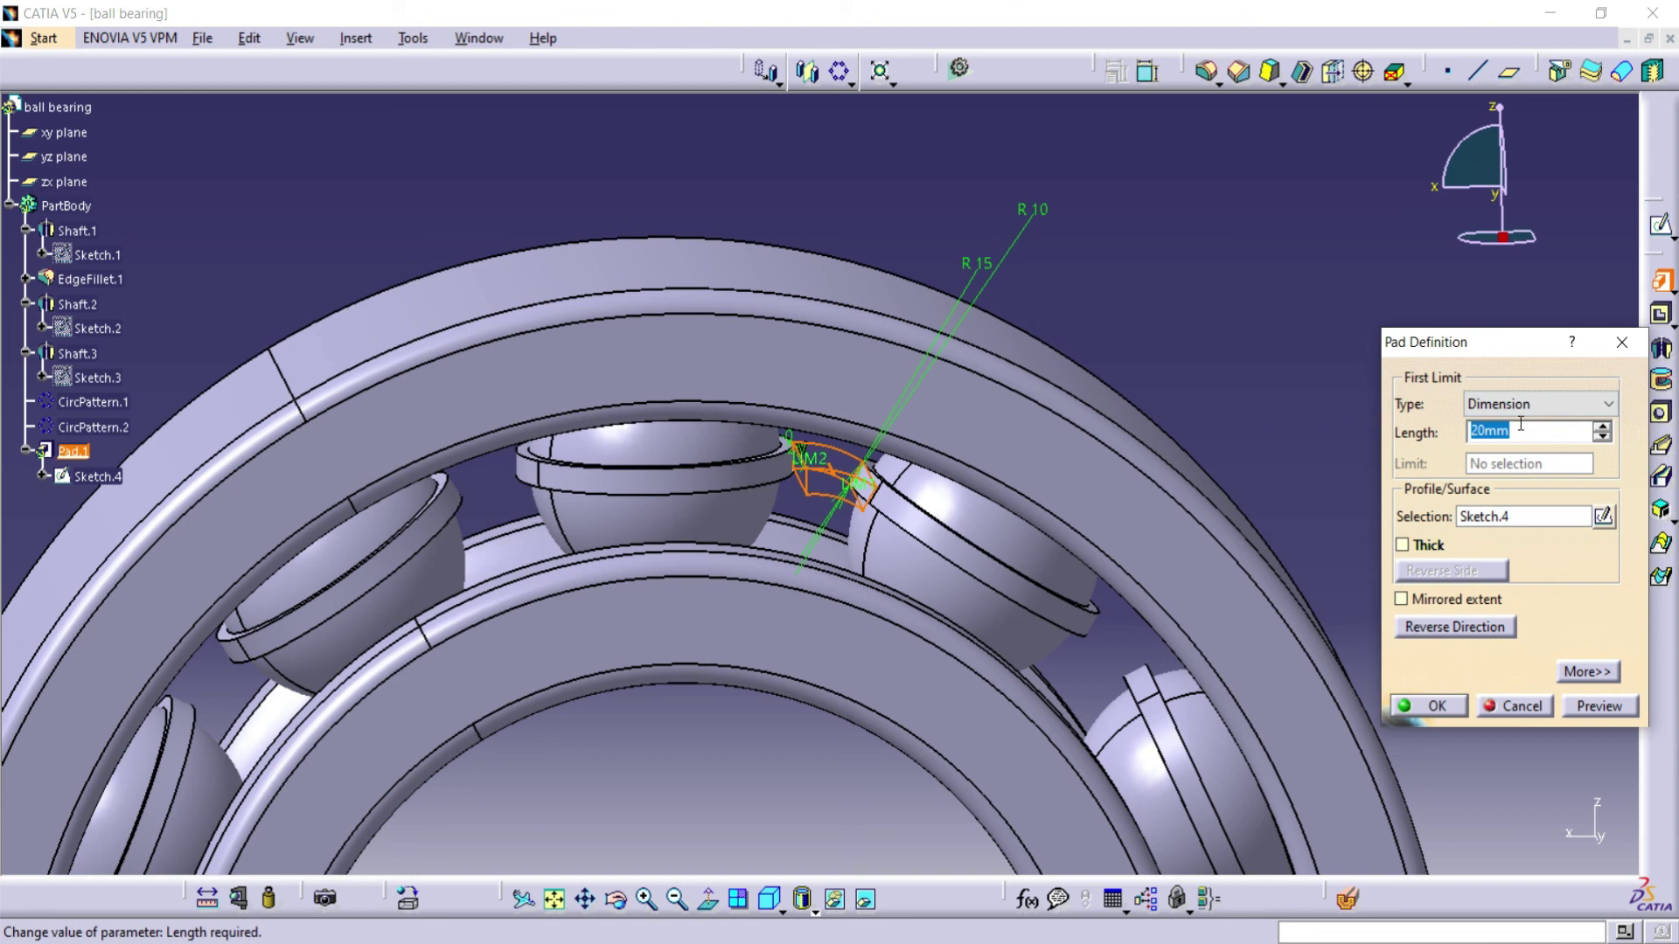
type("1")
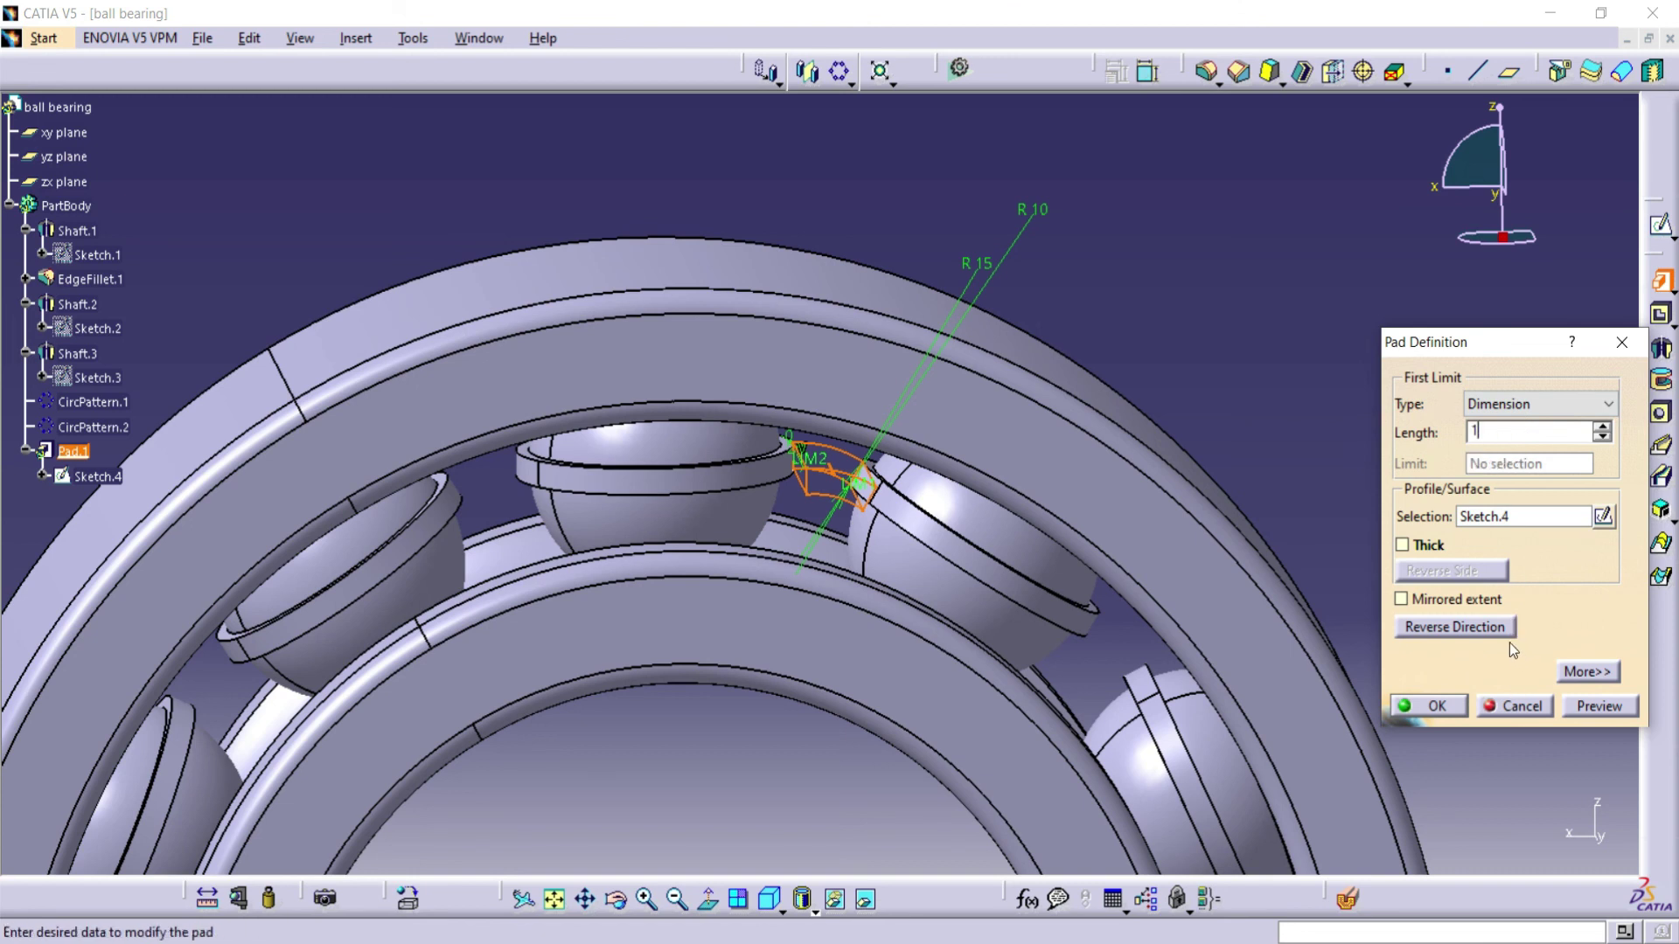
left_click(1484, 601)
left_click(1605, 710)
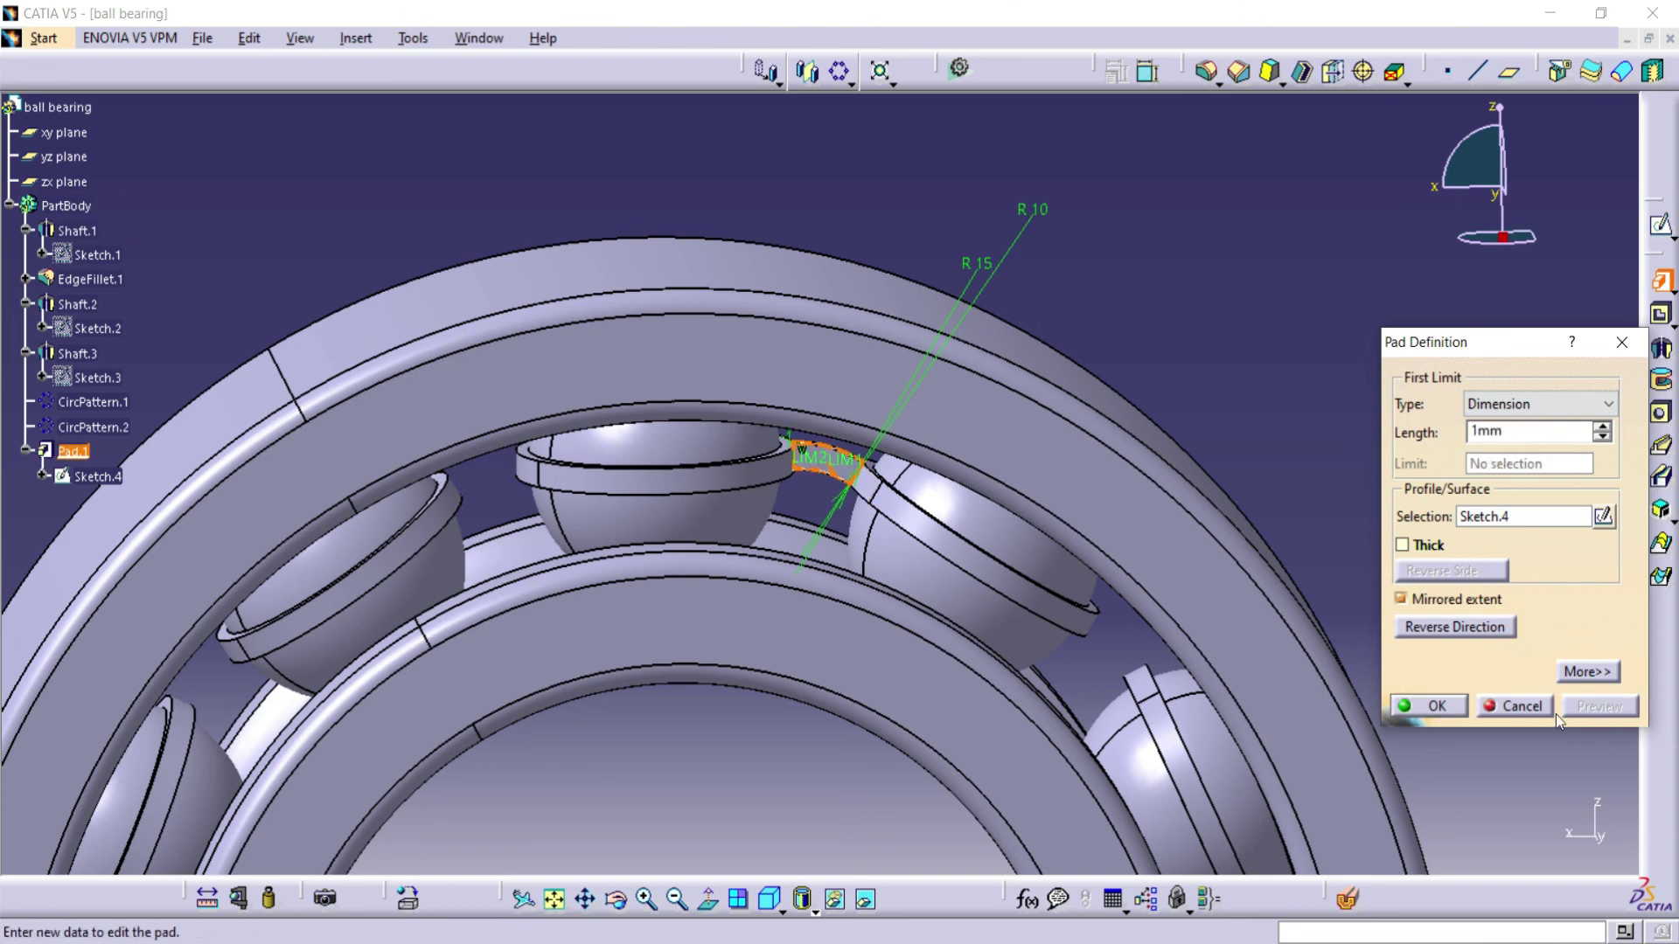
left_click(1461, 713)
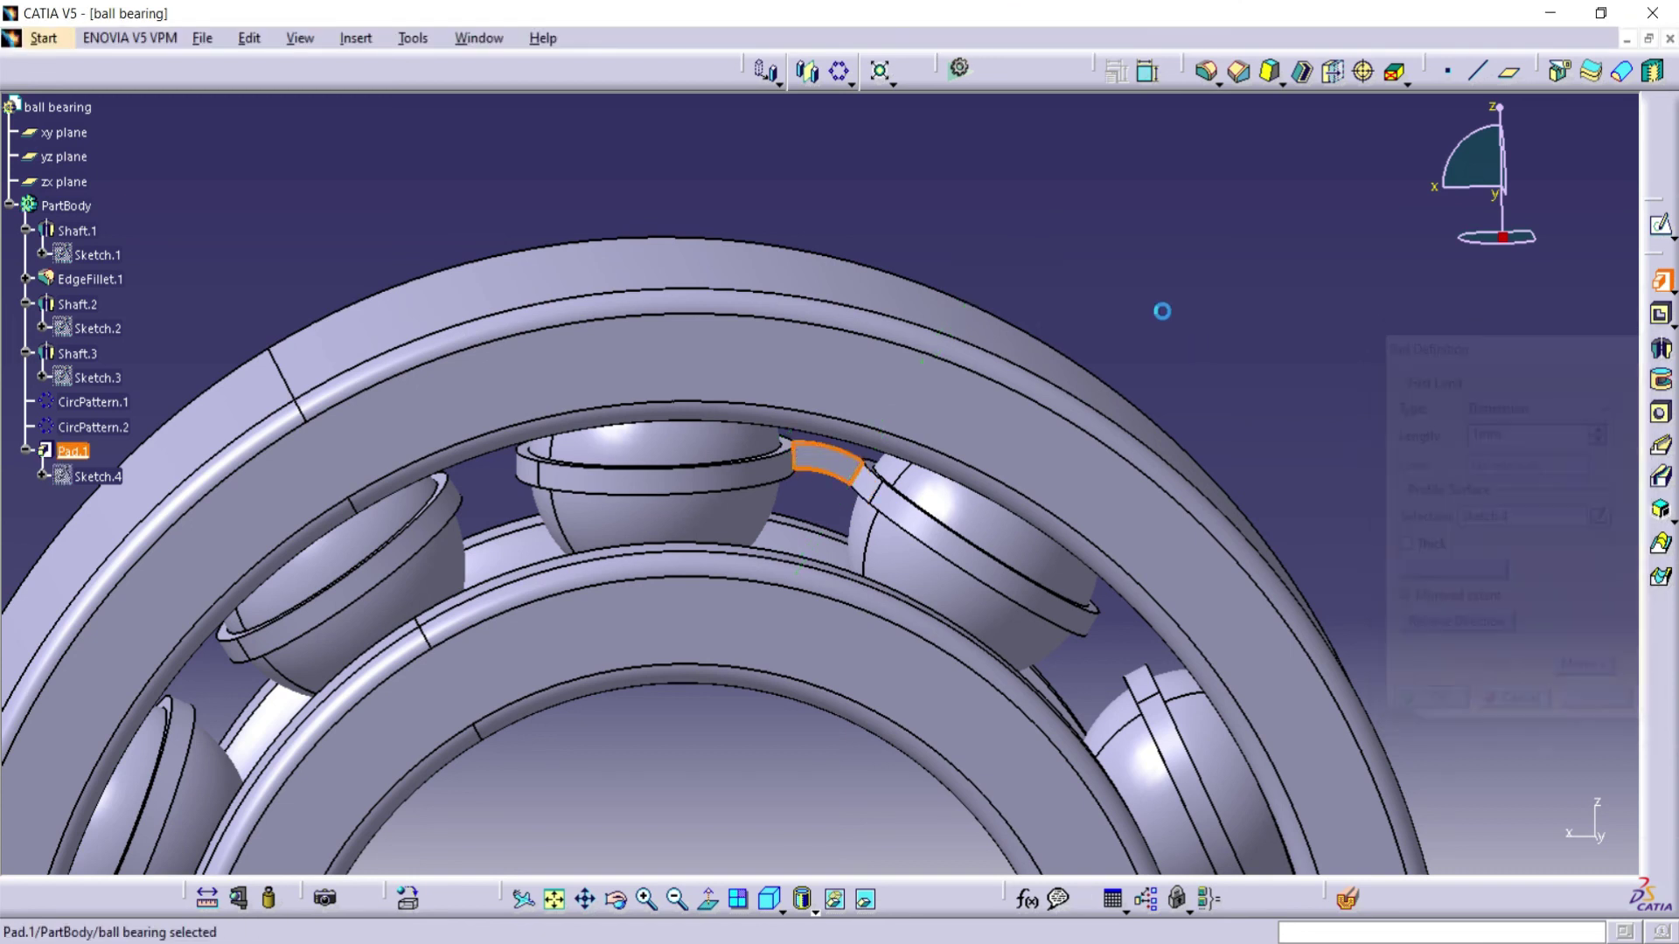
left_click(675, 899)
Pattern Pad.1 11 times at 32.727° about the zx plane reference, creating CircPattern.3
left_click(27, 451)
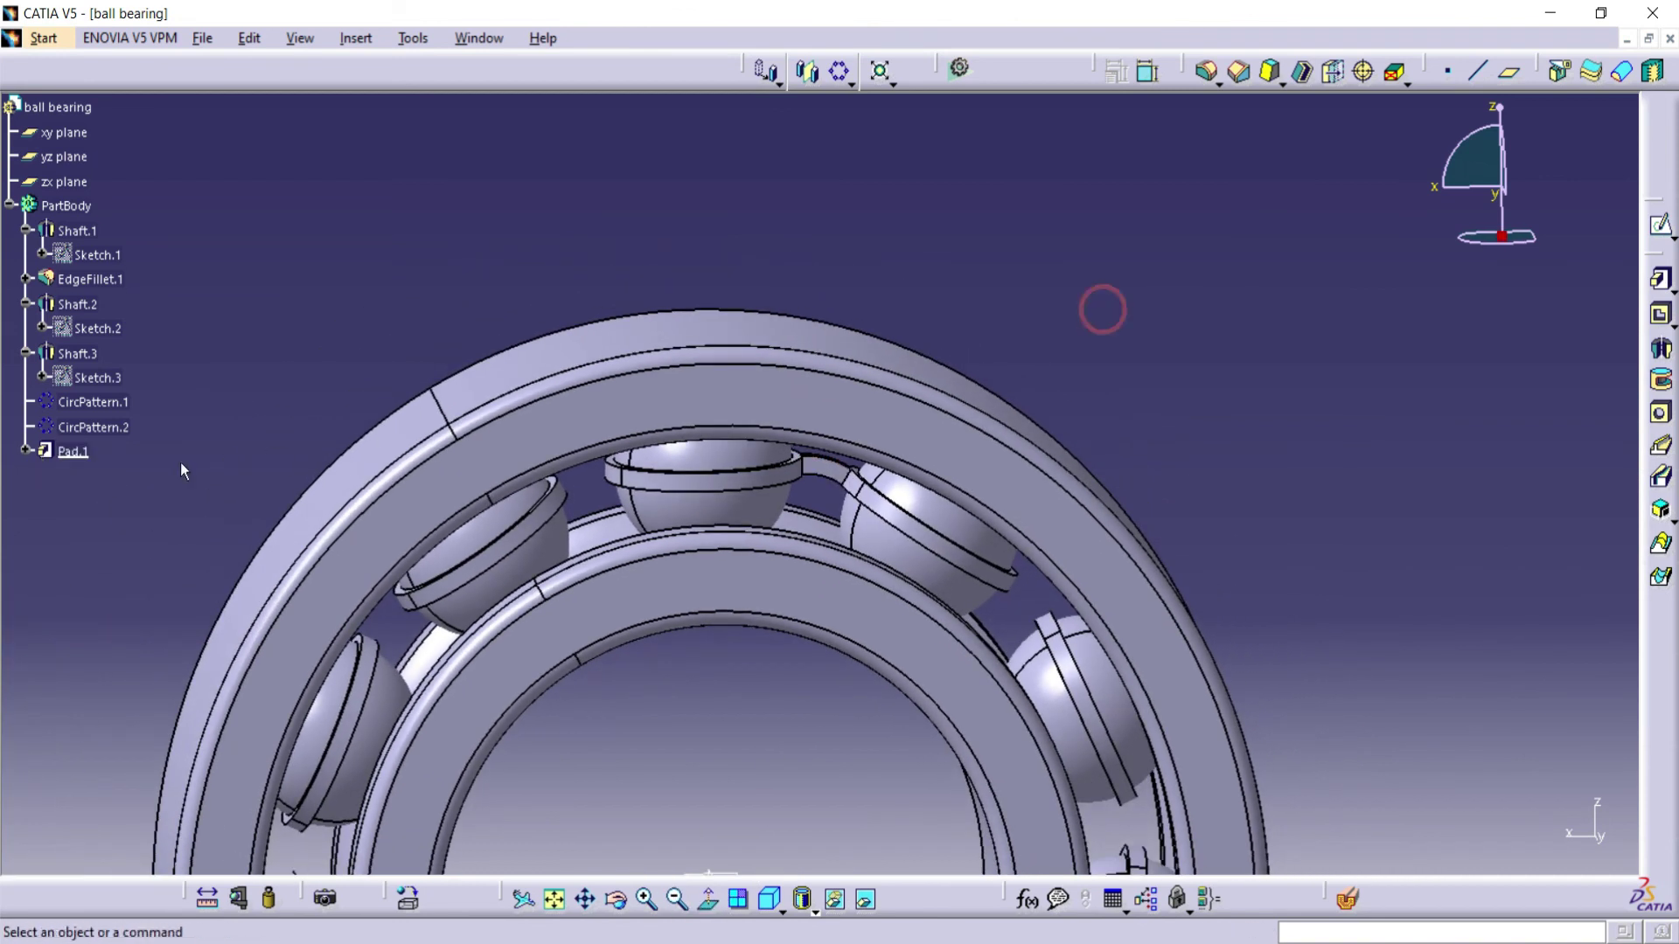
left_click(58, 457)
left_click(840, 72)
left_click(676, 899)
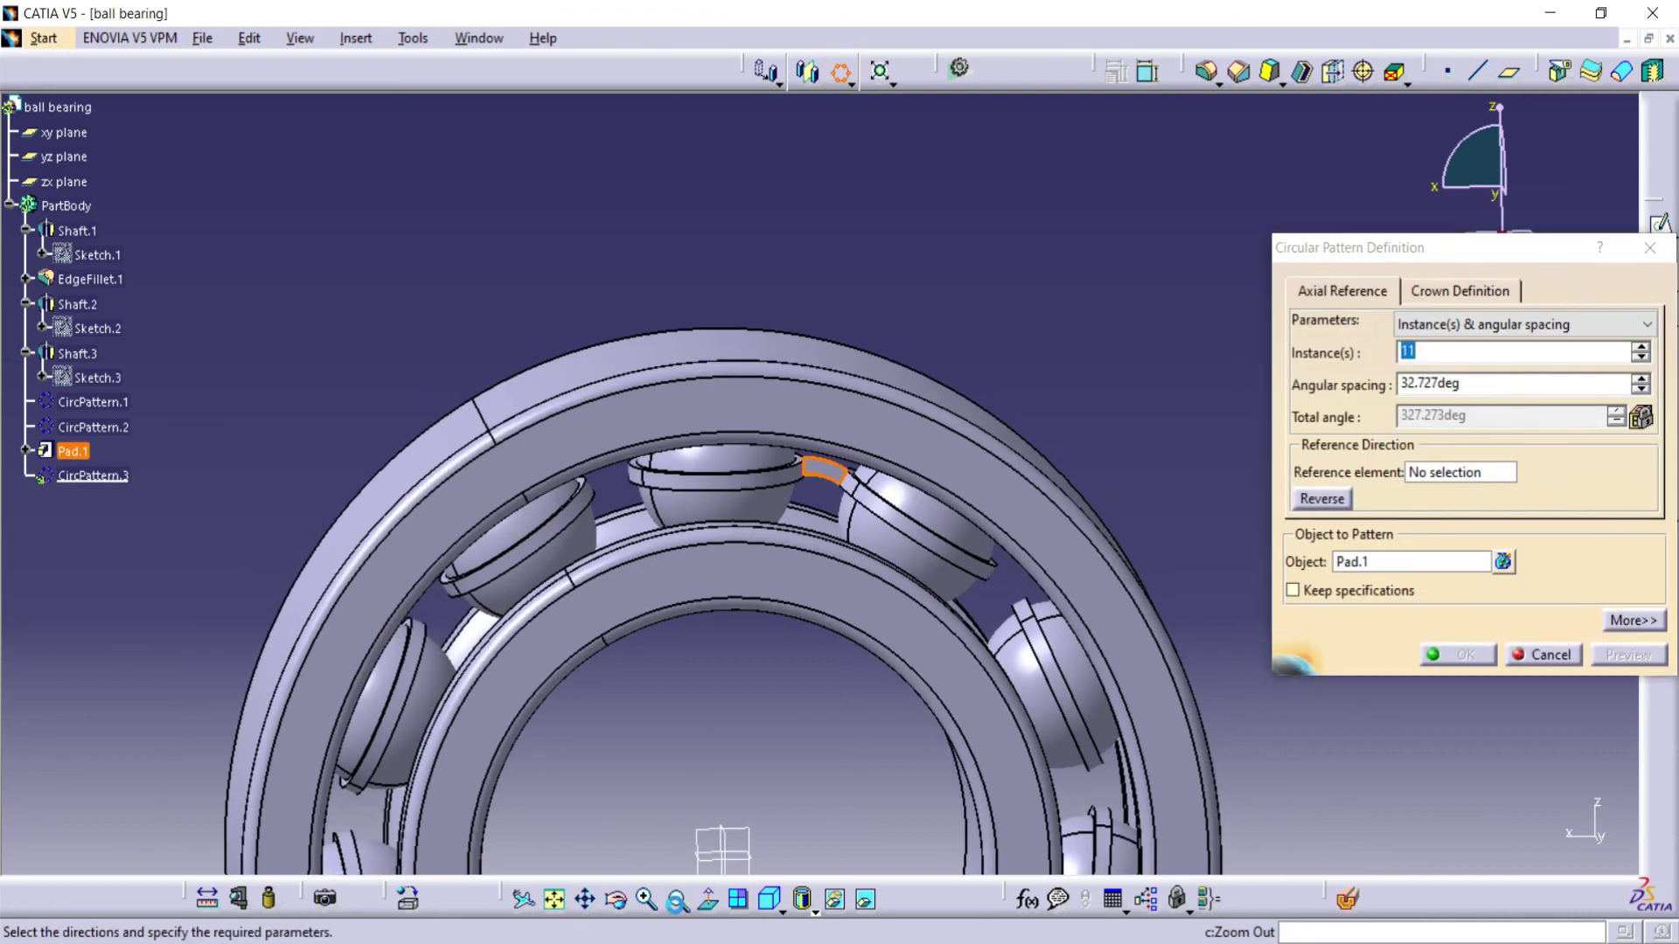
left_click(1460, 472)
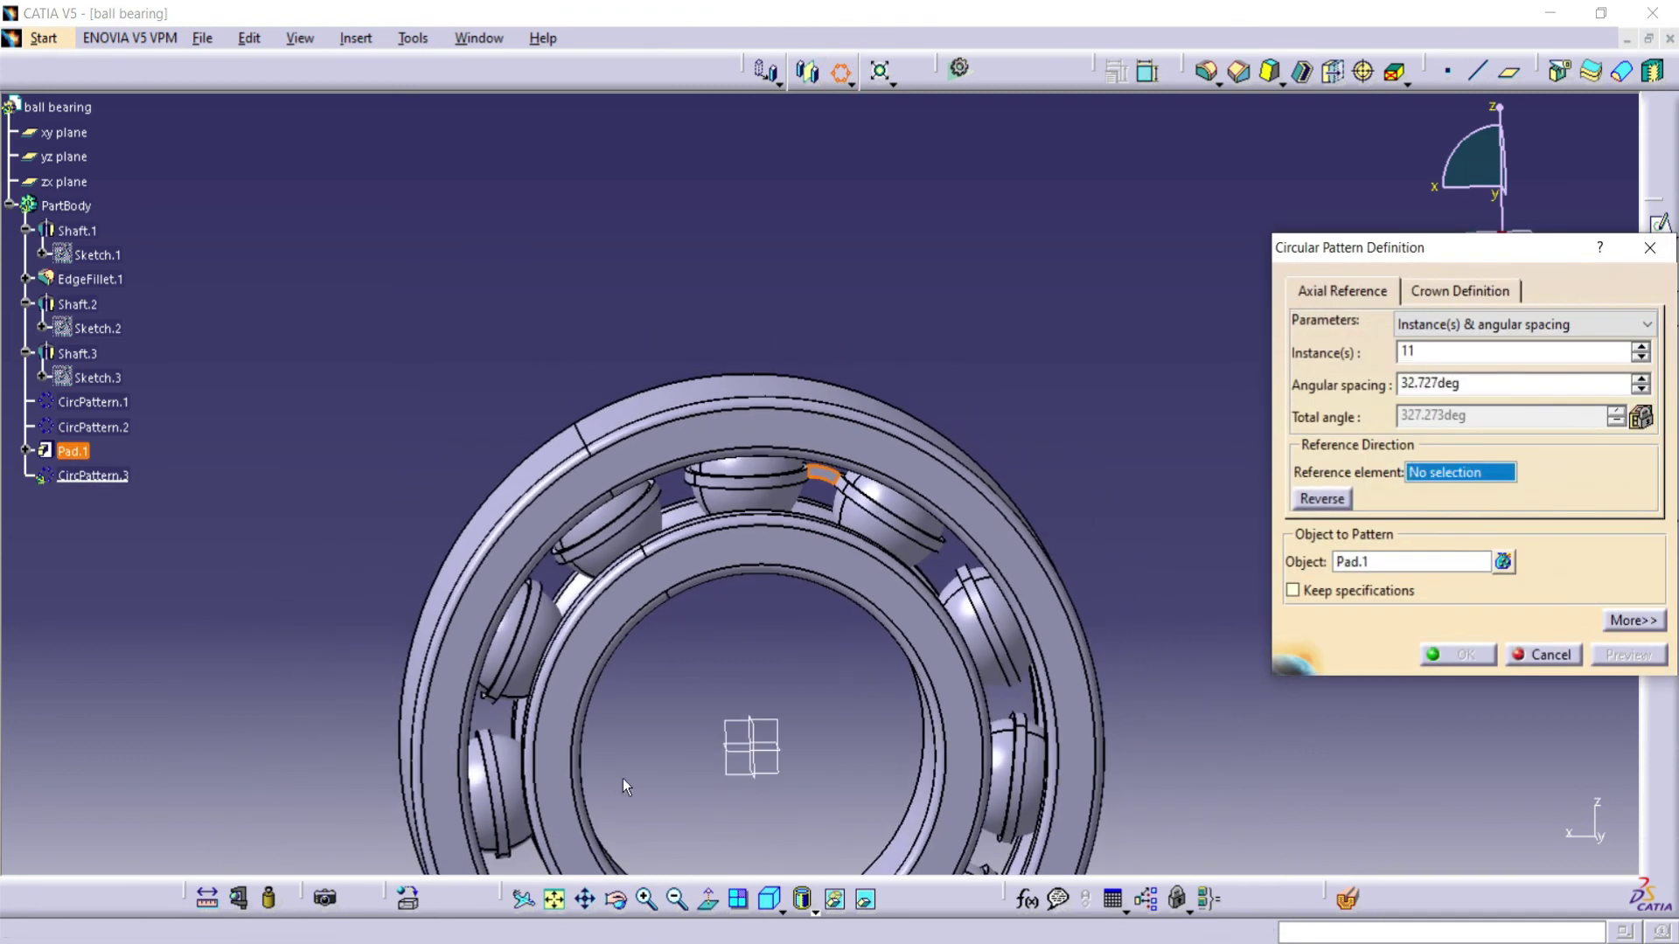
left_click(725, 770)
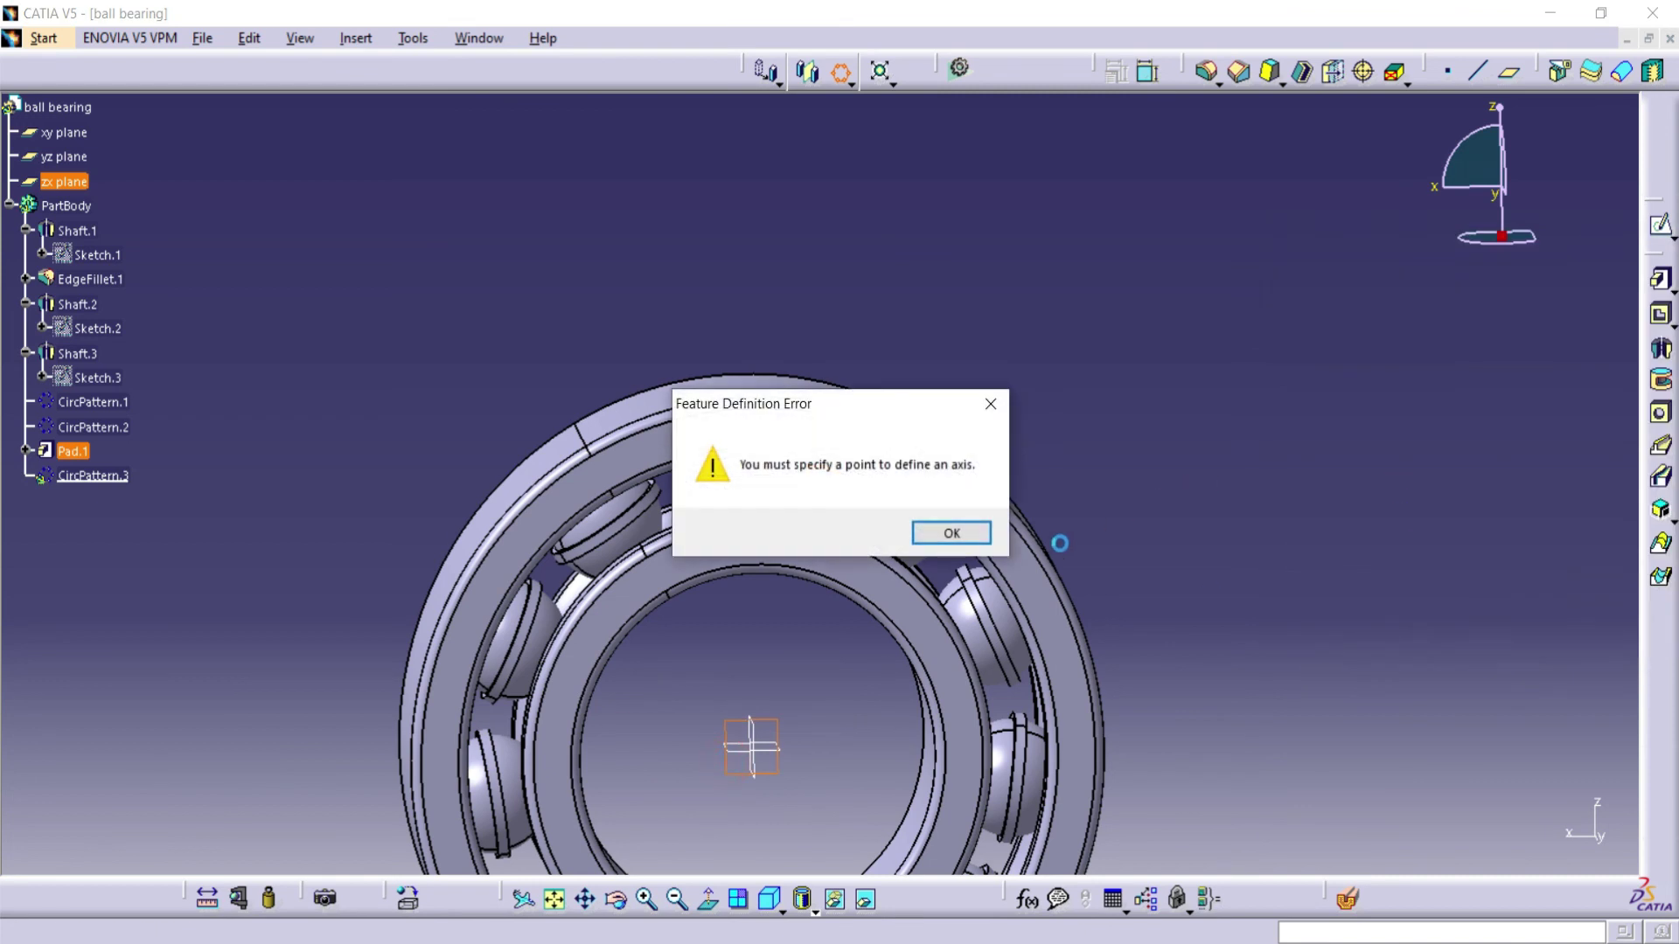
left_click(952, 533)
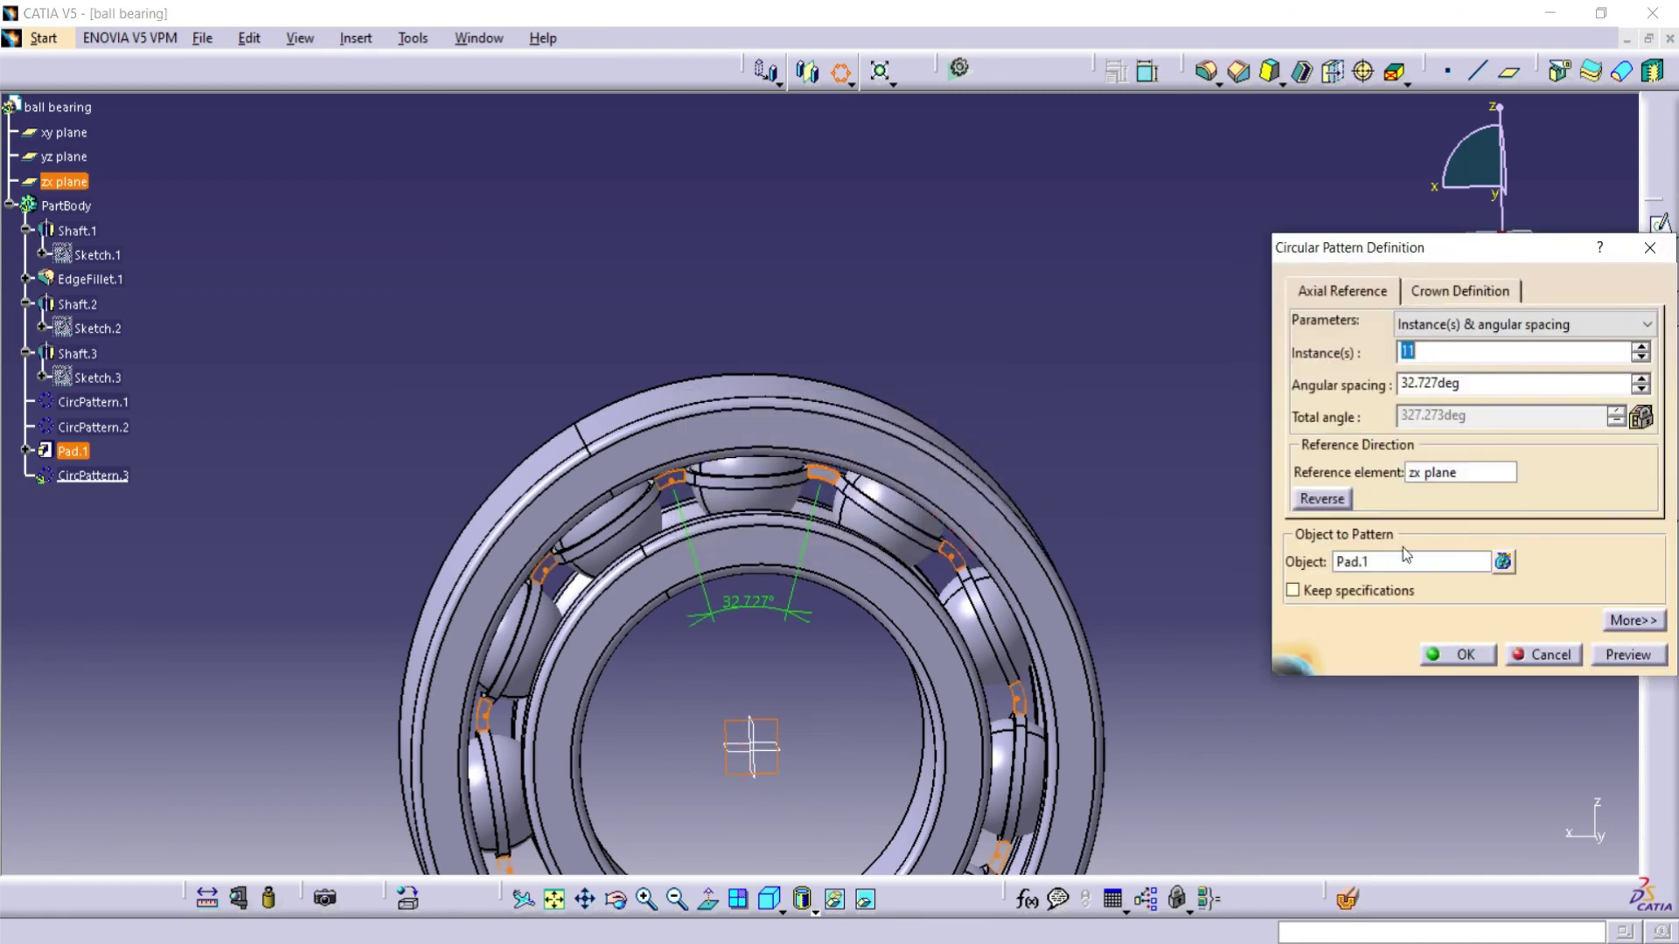
left_click(1457, 655)
middle_click_drag(1091, 521, 1675, 264)
middle_click_drag(2, 264, 1287, 636)
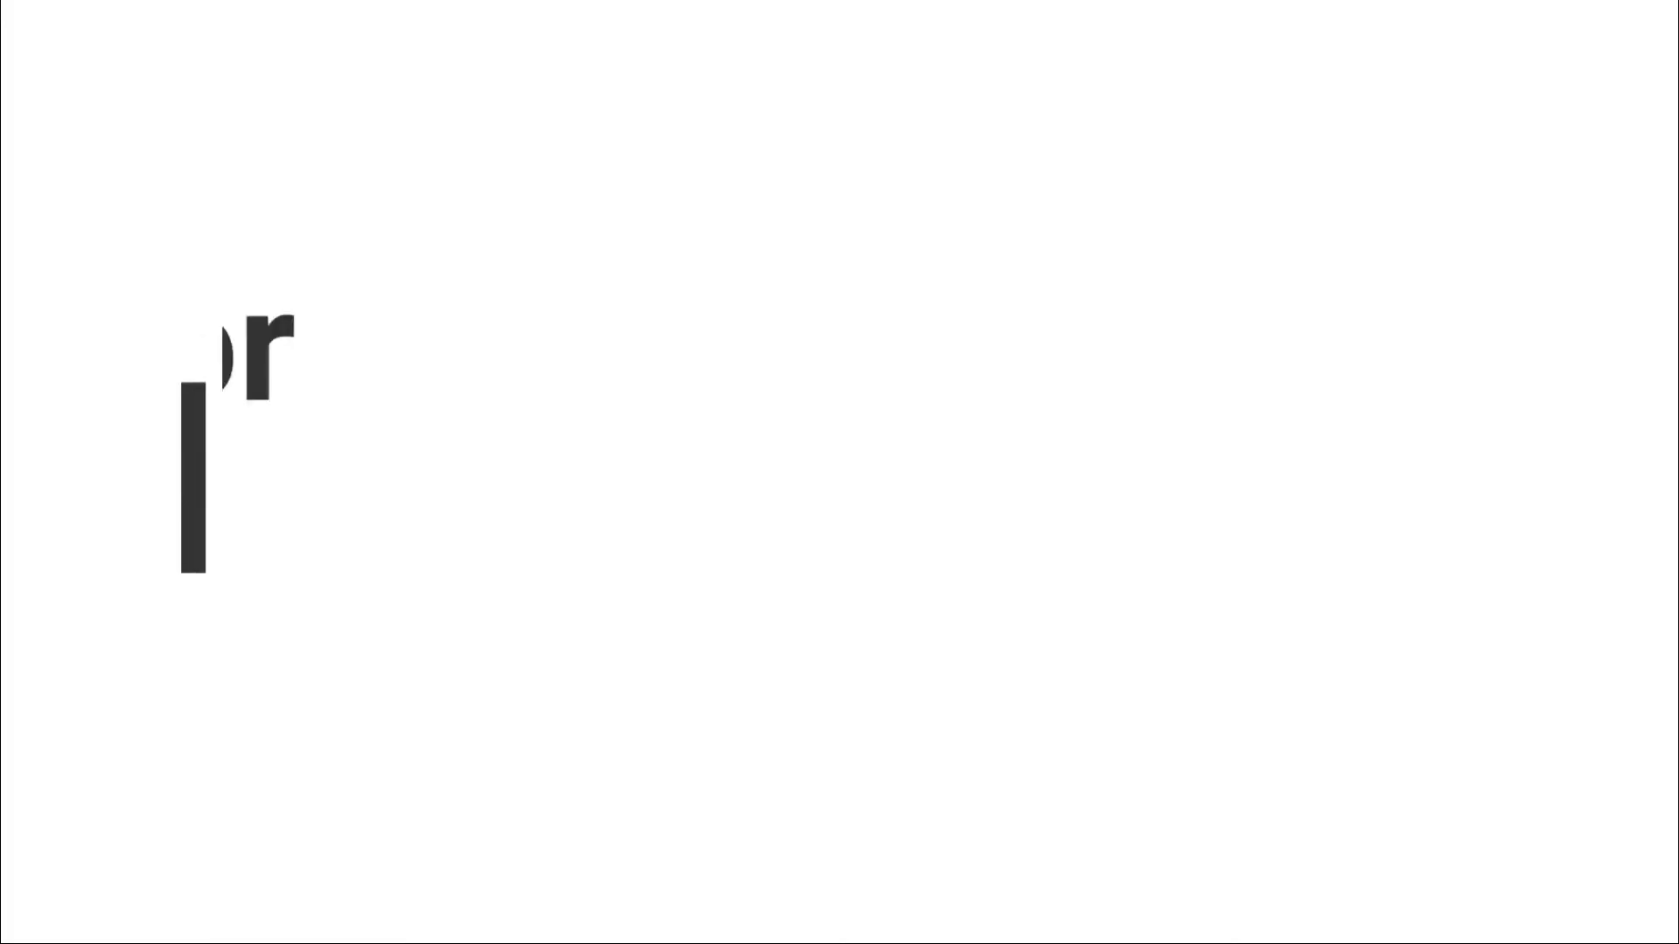